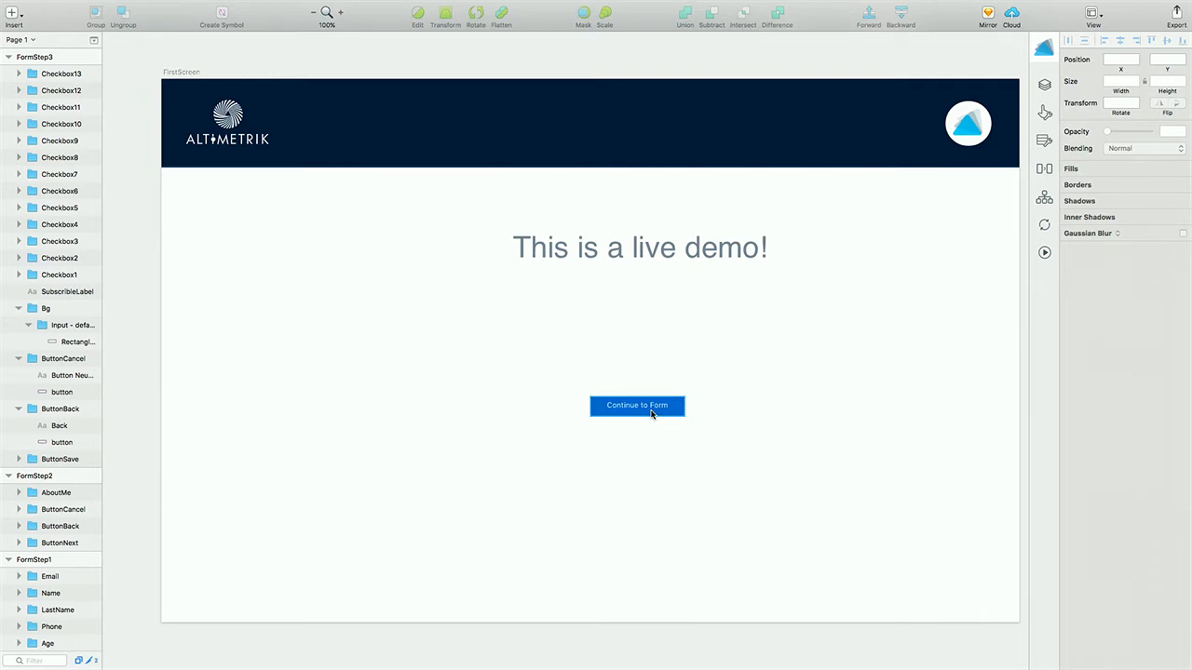
- Select the Form rectangle on SecondScreen and open its ADF widget settings
{"action": "key", "text": "ctrl+Right"}
{"action": "key", "text": "ctrl+Left"}
{"action": "scroll", "coordinate": [651, 411], "scroll_direction": "right", "scroll_amount": 1}
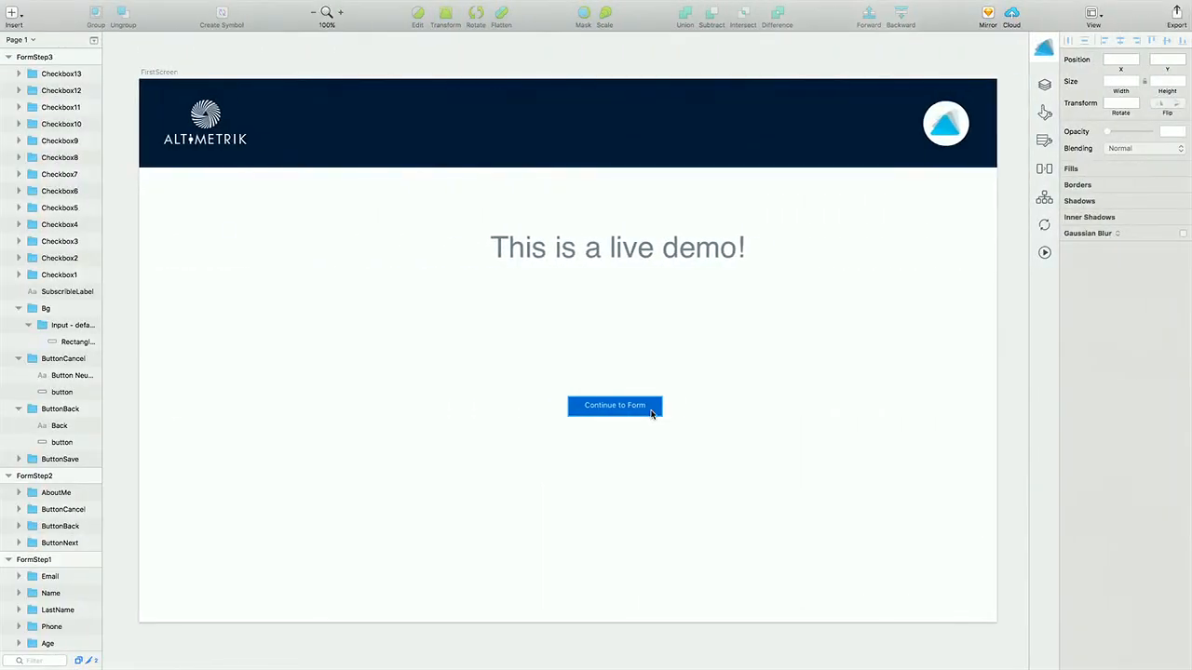
{"action": "scroll", "coordinate": [445, 432], "scroll_direction": "right", "scroll_amount": 10}
{"action": "scroll", "coordinate": [446, 432], "scroll_direction": "right", "scroll_amount": 12}
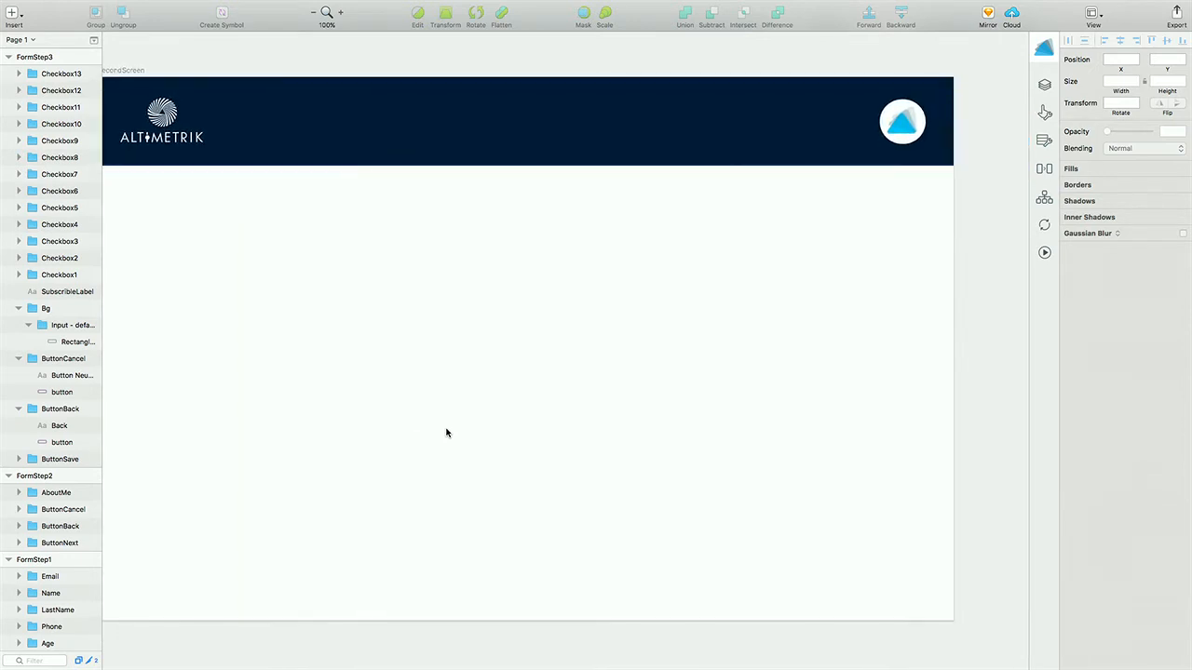
{"action": "scroll", "coordinate": [446, 432], "scroll_direction": "left", "scroll_amount": 2}
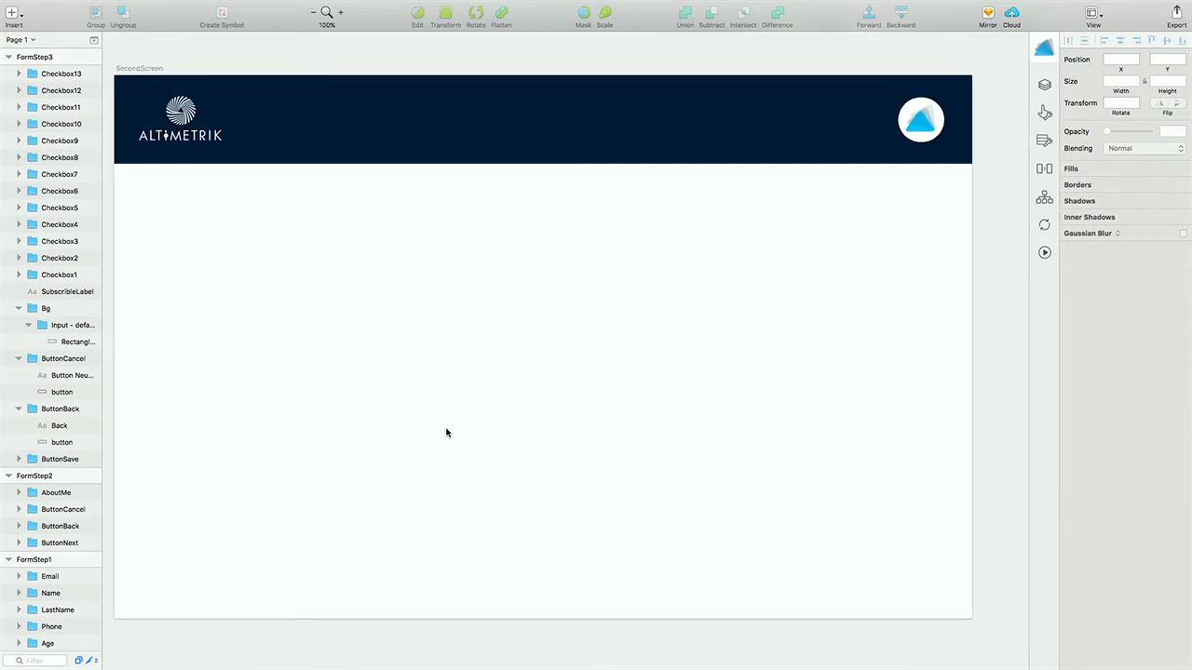
{"action": "left_click", "coordinate": [464, 328]}
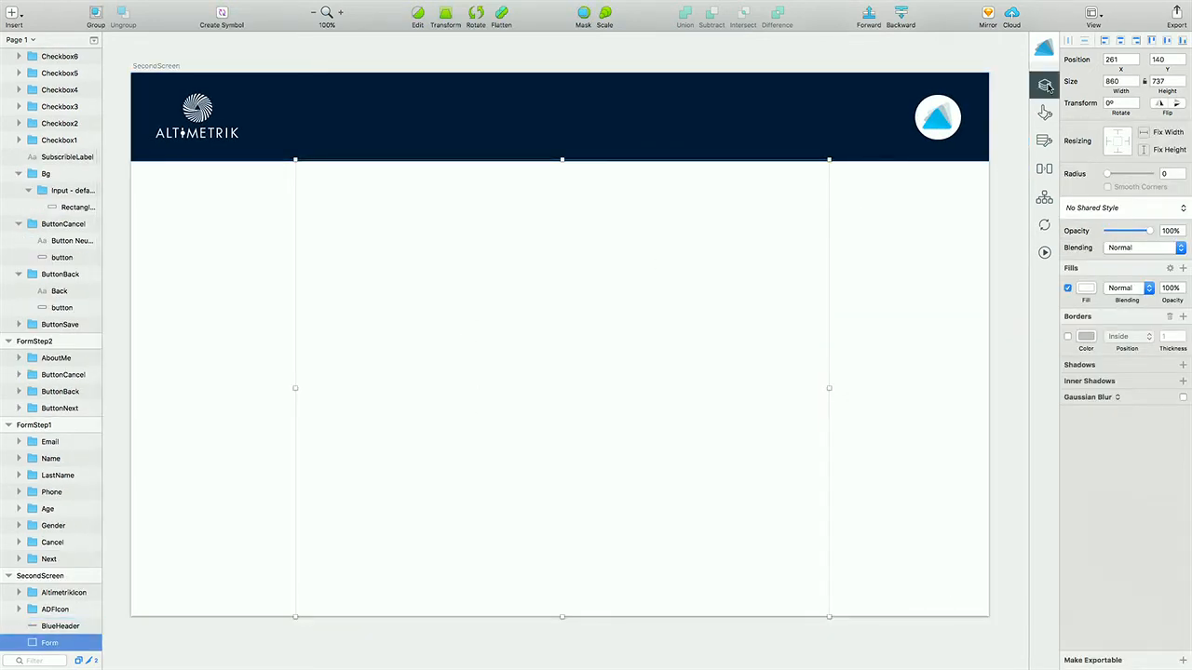
{"action": "left_click", "coordinate": [1046, 85]}
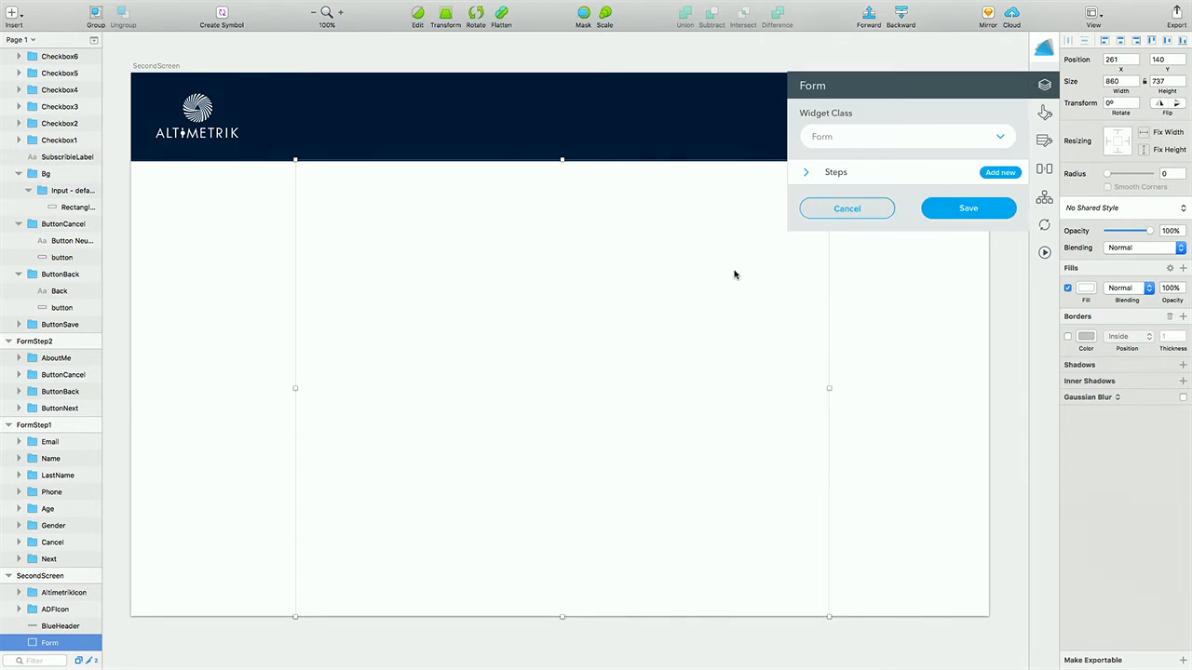
{"action": "scroll", "coordinate": [733, 273], "scroll_direction": "down", "scroll_amount": 10}
{"action": "scroll", "coordinate": [745, 273], "scroll_direction": "left", "scroll_amount": 3}
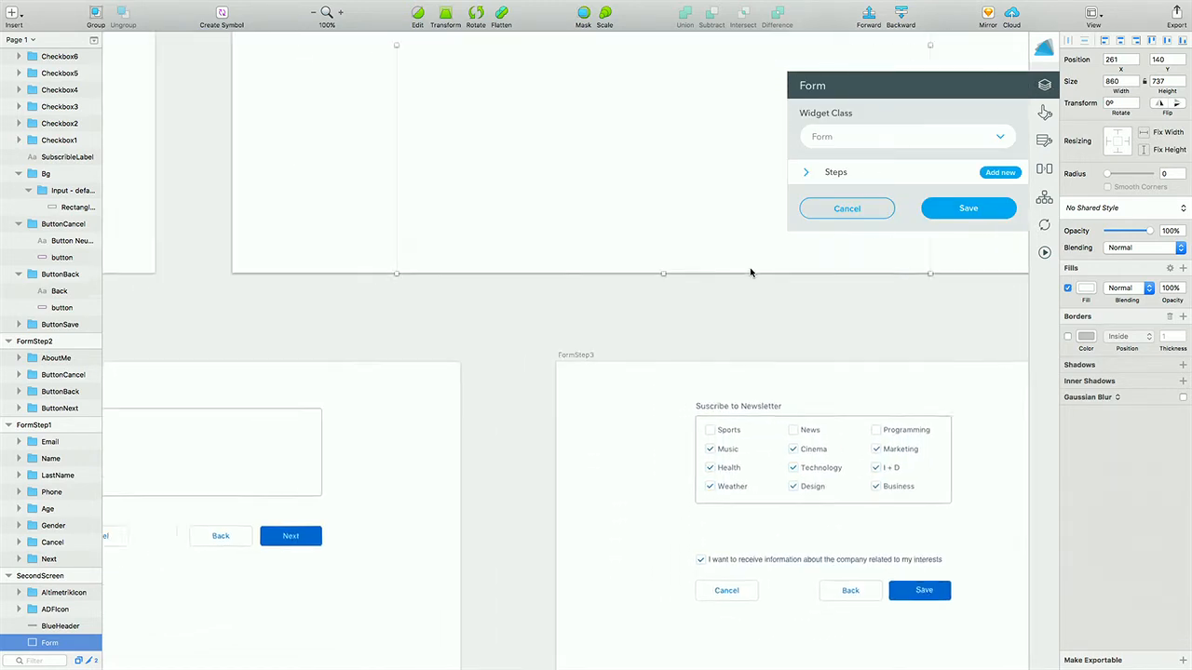
{"action": "scroll", "coordinate": [750, 273], "scroll_direction": "left", "scroll_amount": 10}
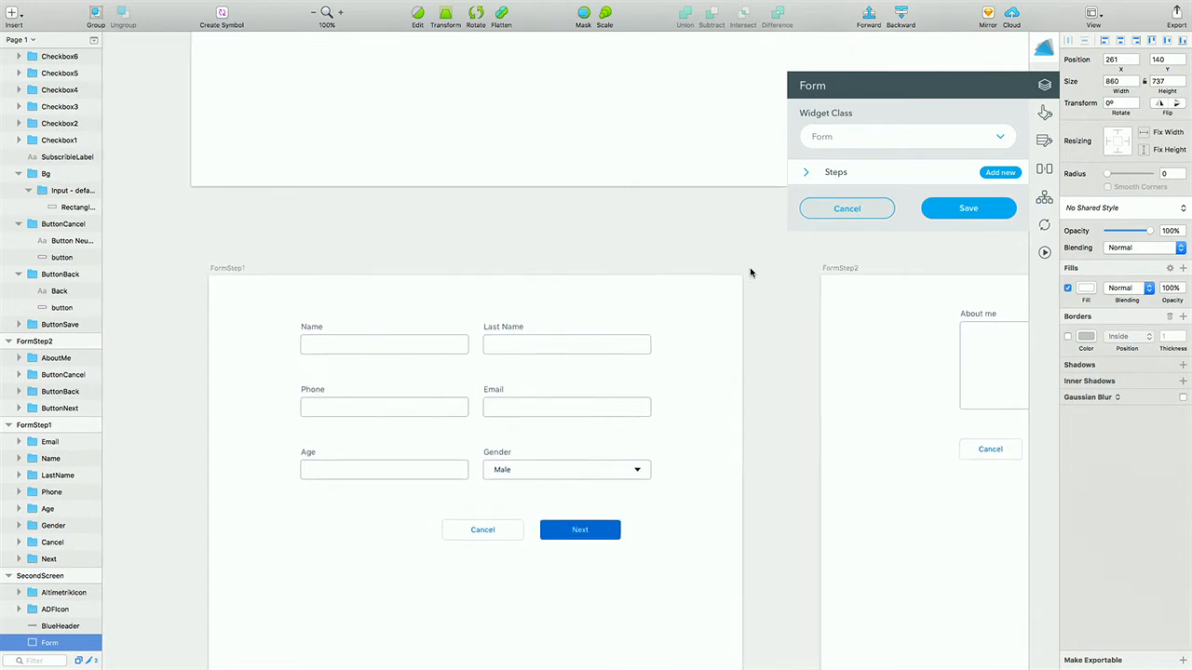
{"action": "scroll", "coordinate": [750, 273], "scroll_direction": "down", "scroll_amount": 5}
{"action": "scroll", "coordinate": [750, 272], "scroll_direction": "right", "scroll_amount": 1}
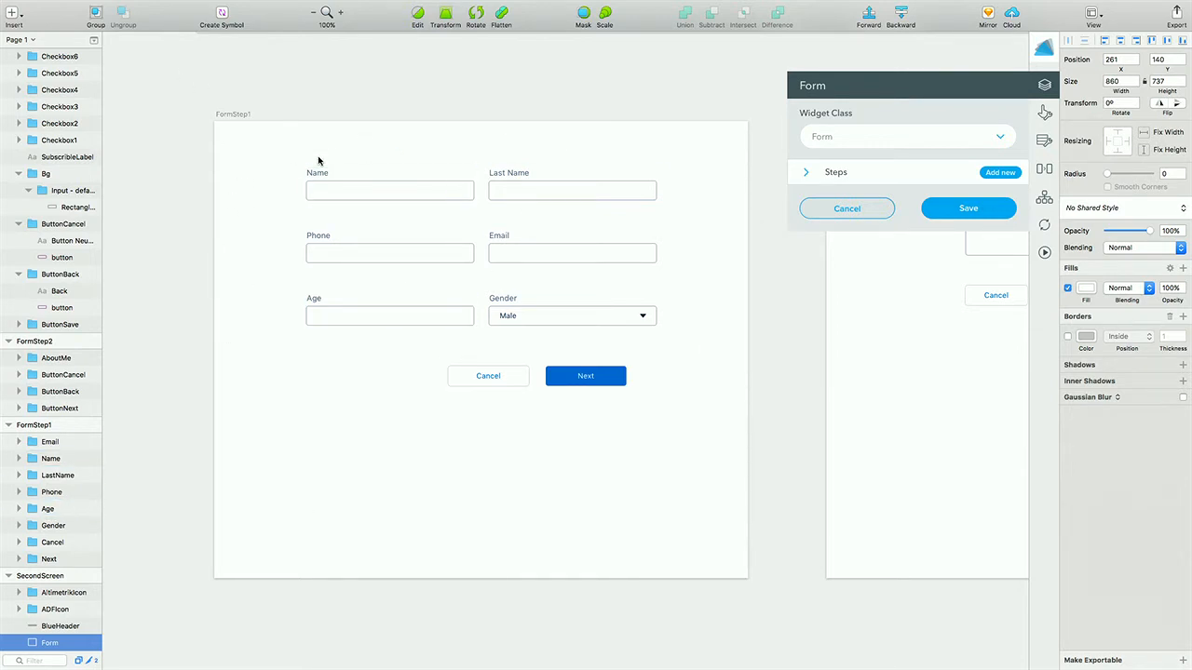
- Inspect the FormStep1 Gender combo box's custom properties and bind key, closing without saving
{"action": "left_click", "coordinate": [514, 315]}
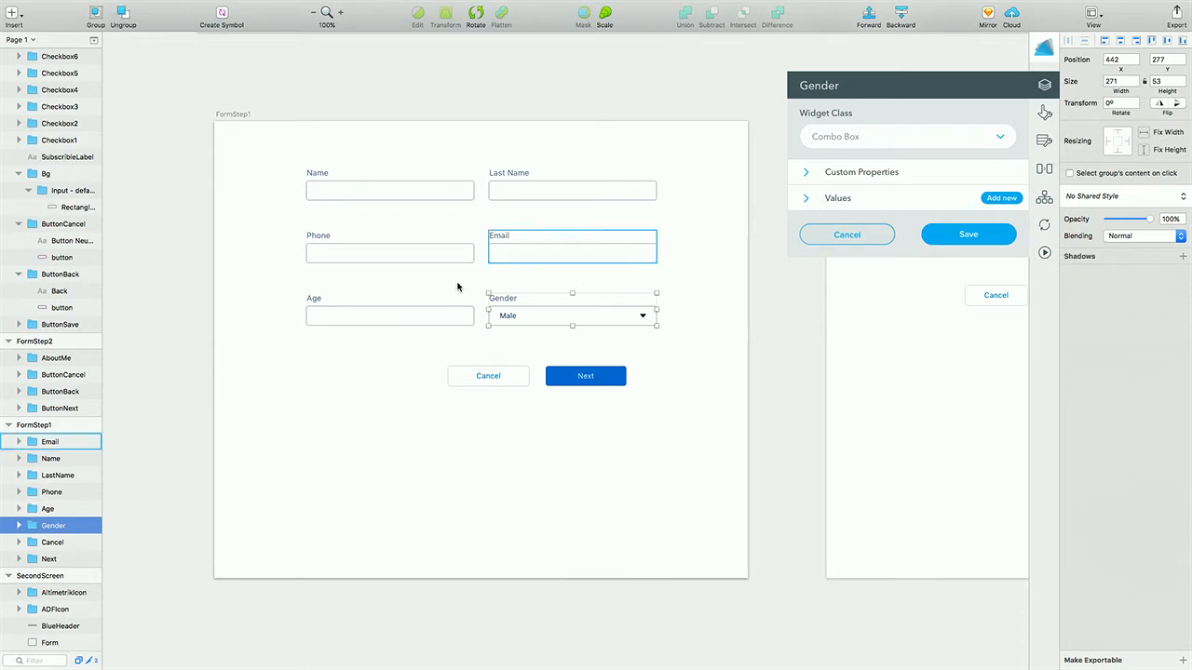
{"action": "left_click", "coordinate": [803, 174]}
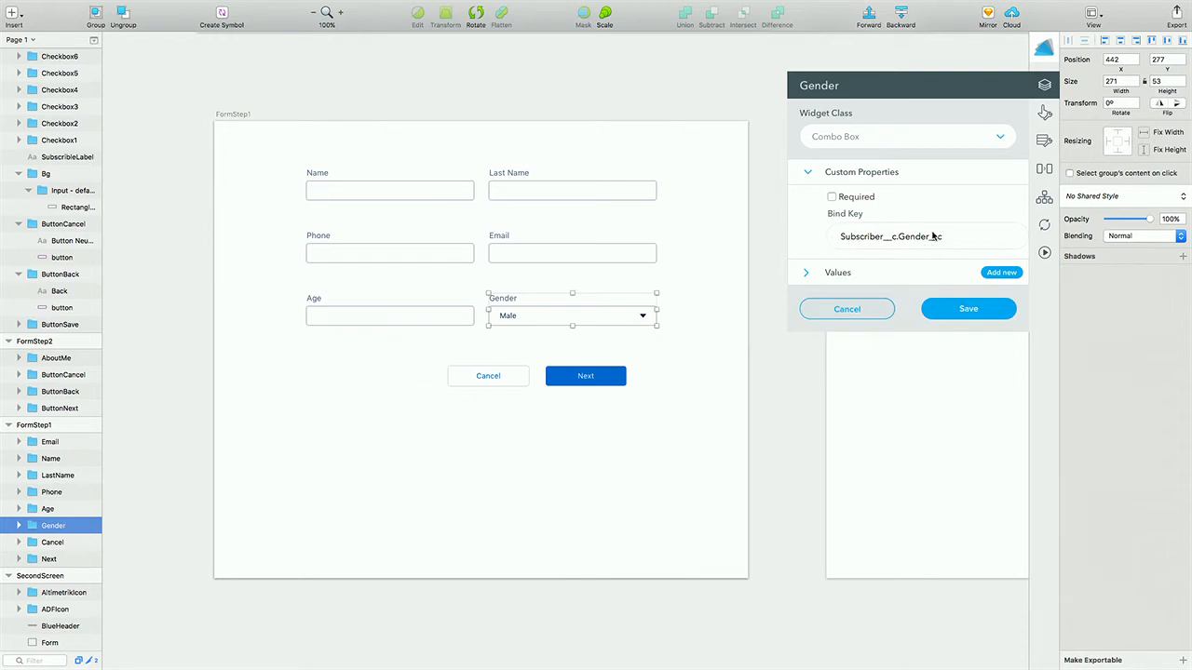
{"action": "left_click", "coordinate": [844, 310]}
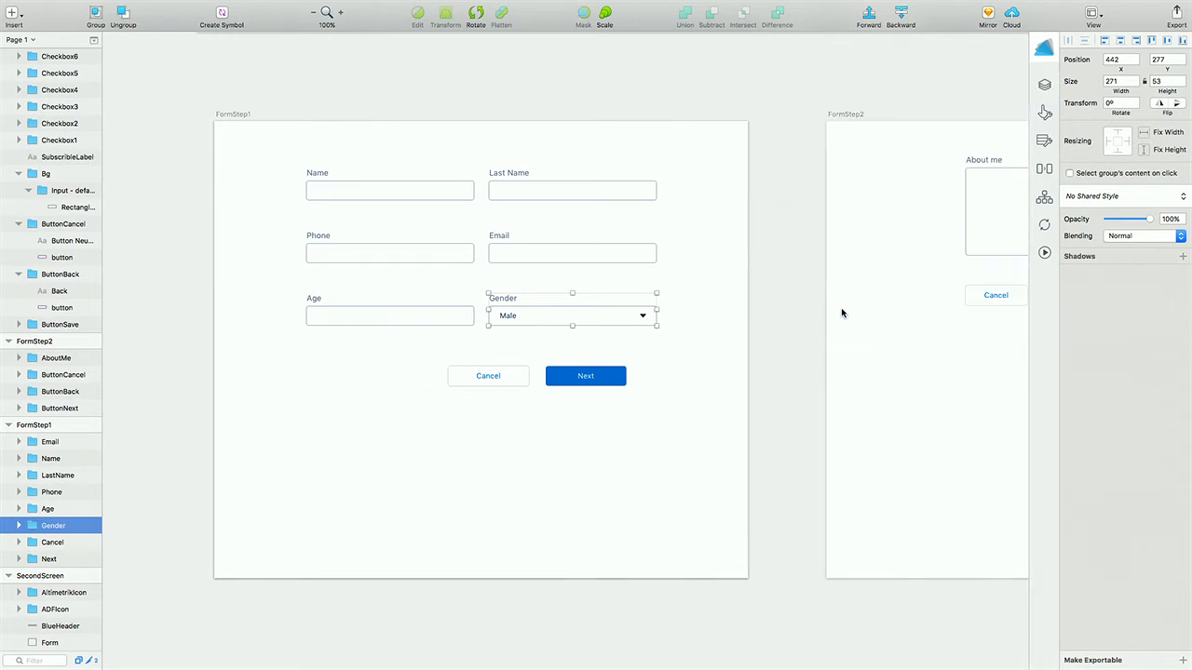
{"action": "scroll", "coordinate": [589, 363], "scroll_direction": "right", "scroll_amount": 10}
{"action": "scroll", "coordinate": [589, 363], "scroll_direction": "right", "scroll_amount": 14}
{"action": "scroll", "coordinate": [589, 363], "scroll_direction": "right", "scroll_amount": 1}
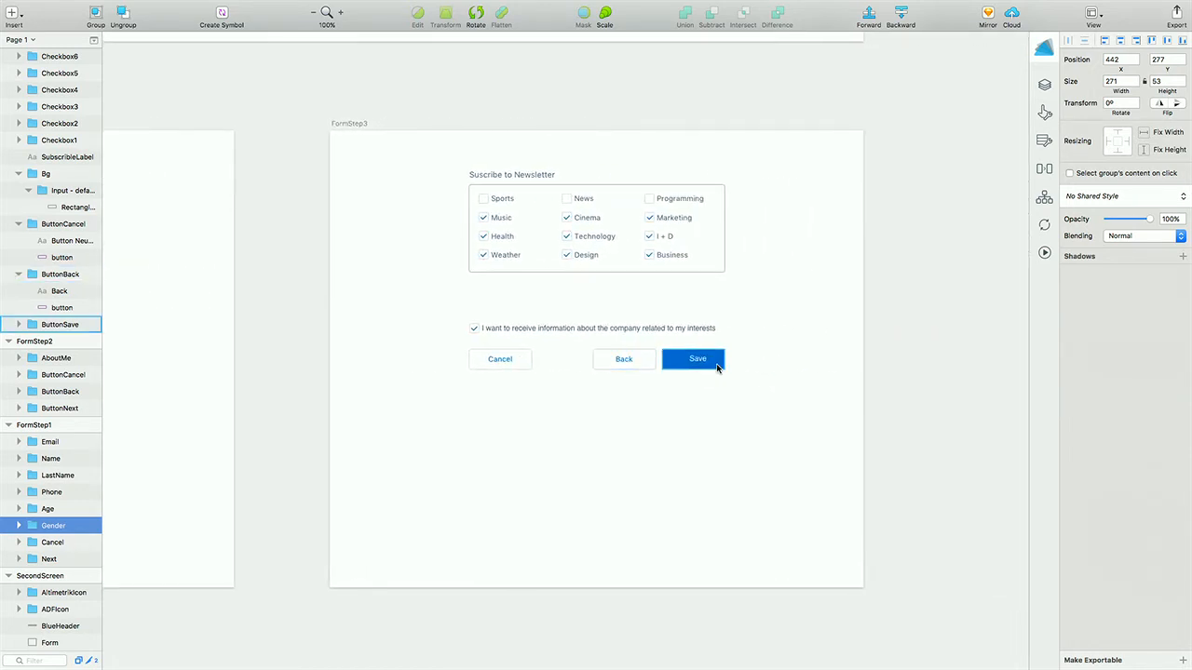
- Leave Sketch for the full-screen Salesforce demo in the browser and continue to the form
{"action": "mouse_move", "coordinate": [152, 3]}
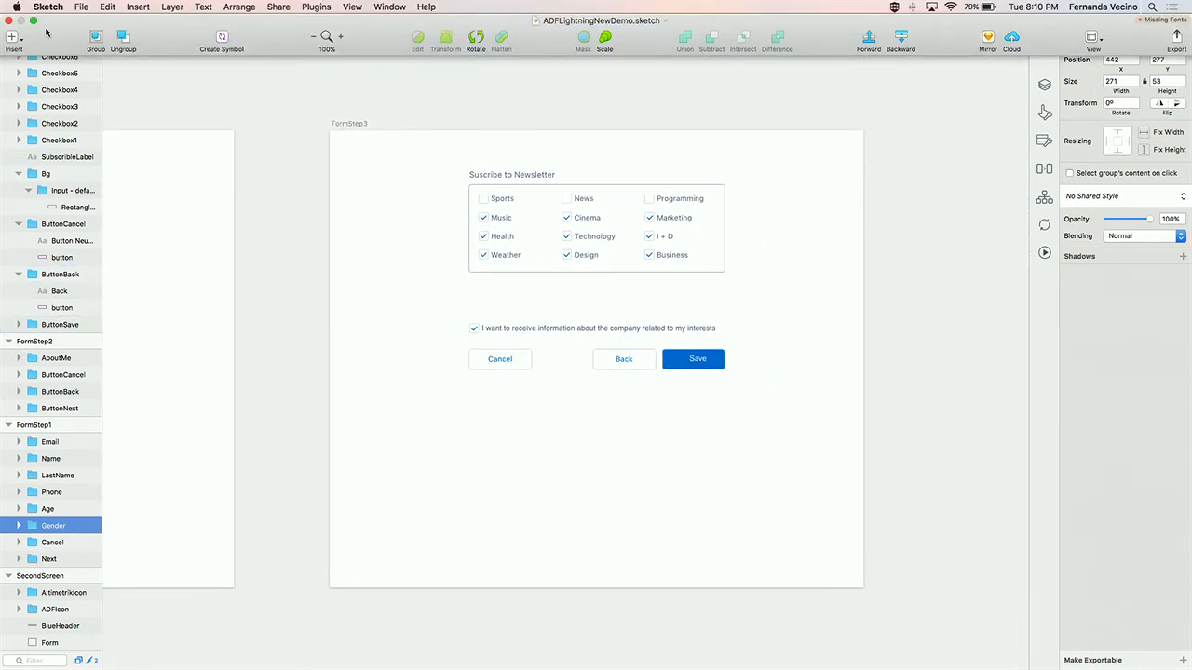
{"action": "left_click", "coordinate": [33, 20]}
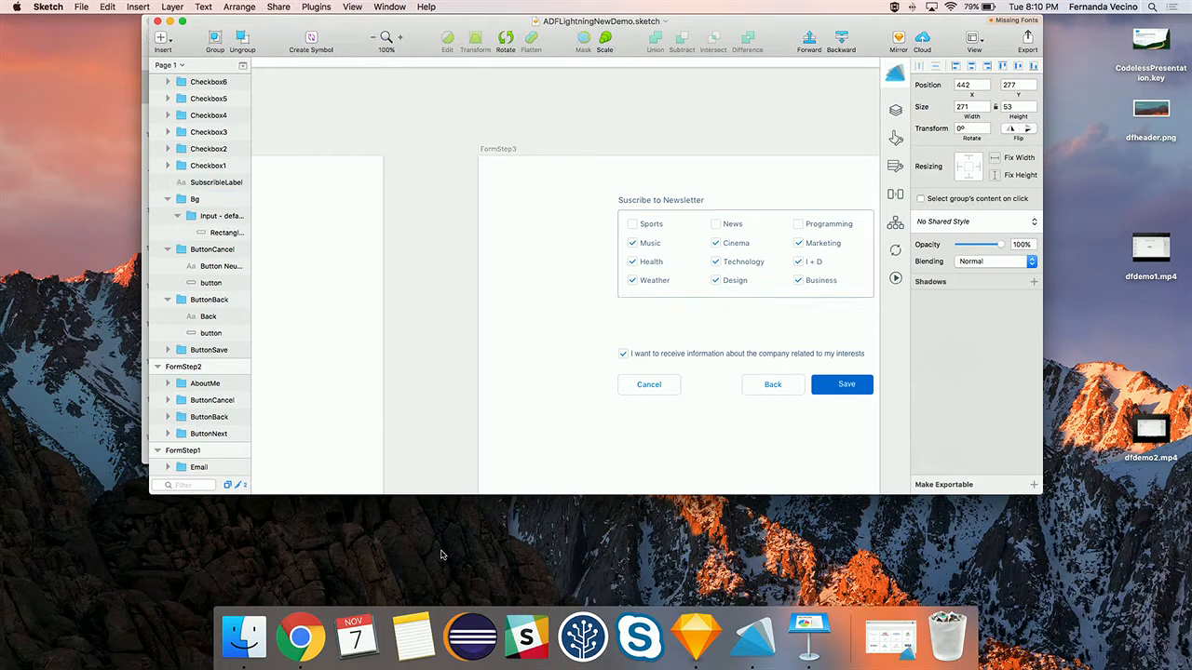
{"action": "left_click", "coordinate": [299, 657]}
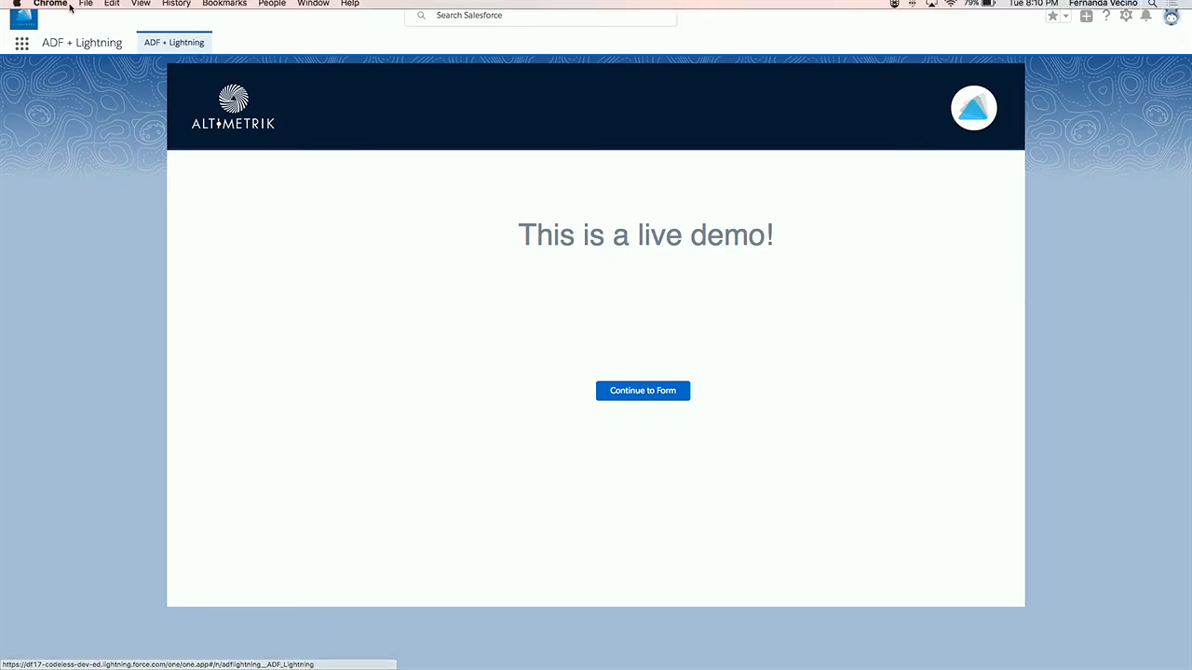
{"action": "left_click", "coordinate": [37, 30]}
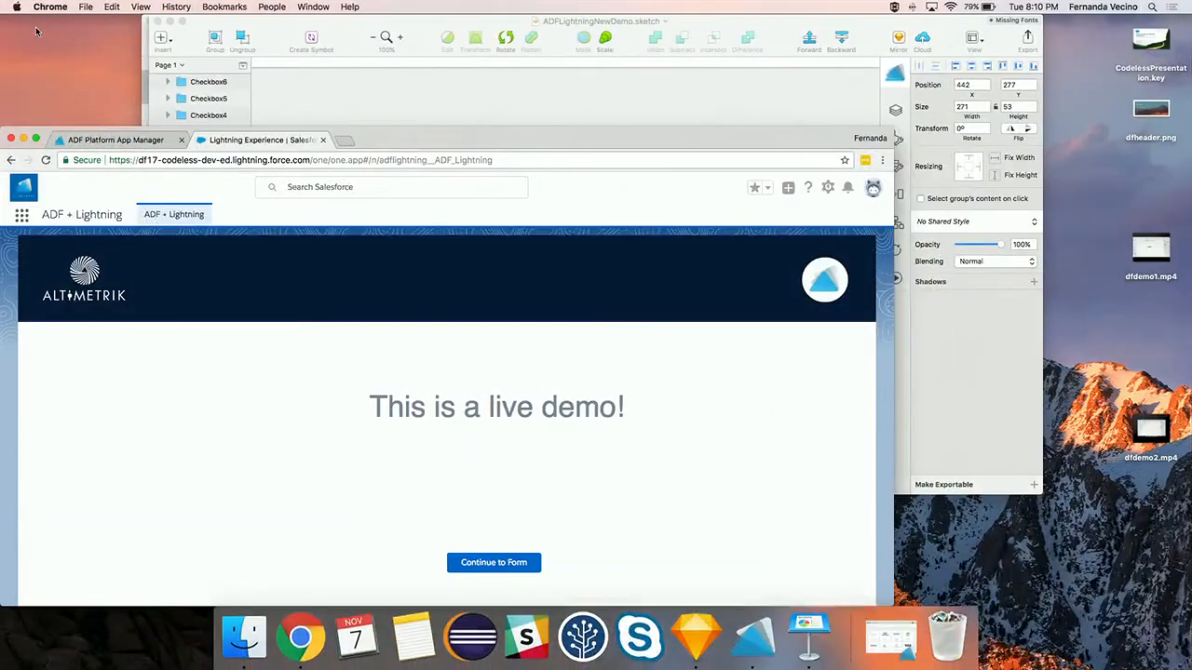
{"action": "left_click", "coordinate": [37, 139]}
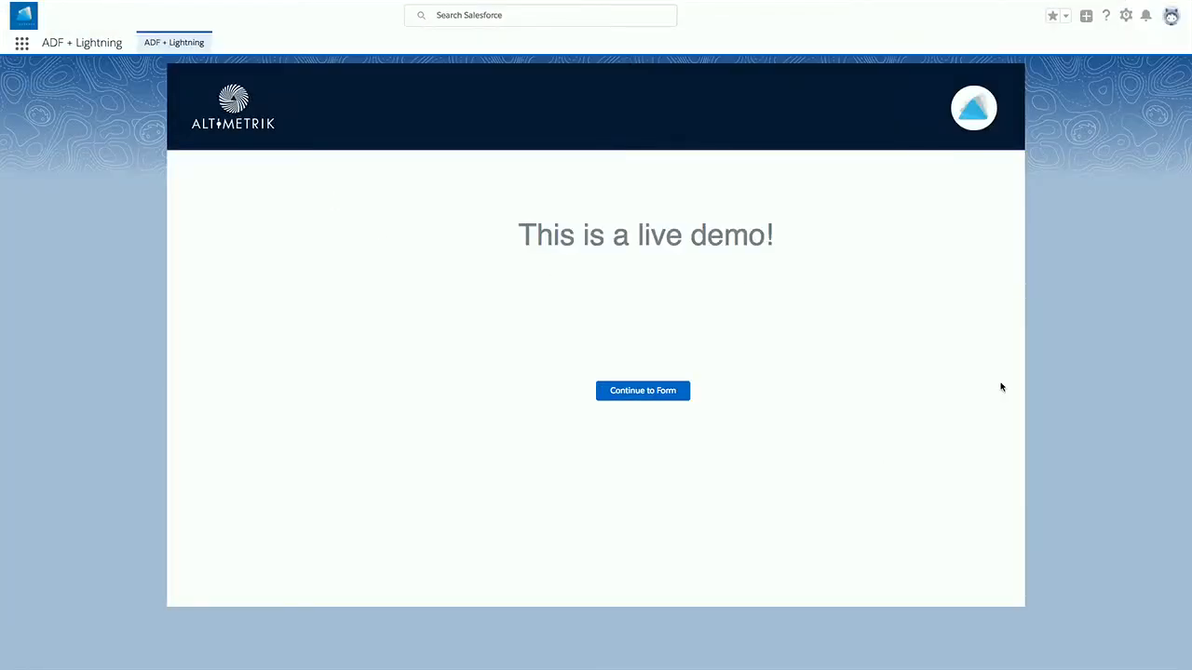
{"action": "left_click", "coordinate": [668, 398]}
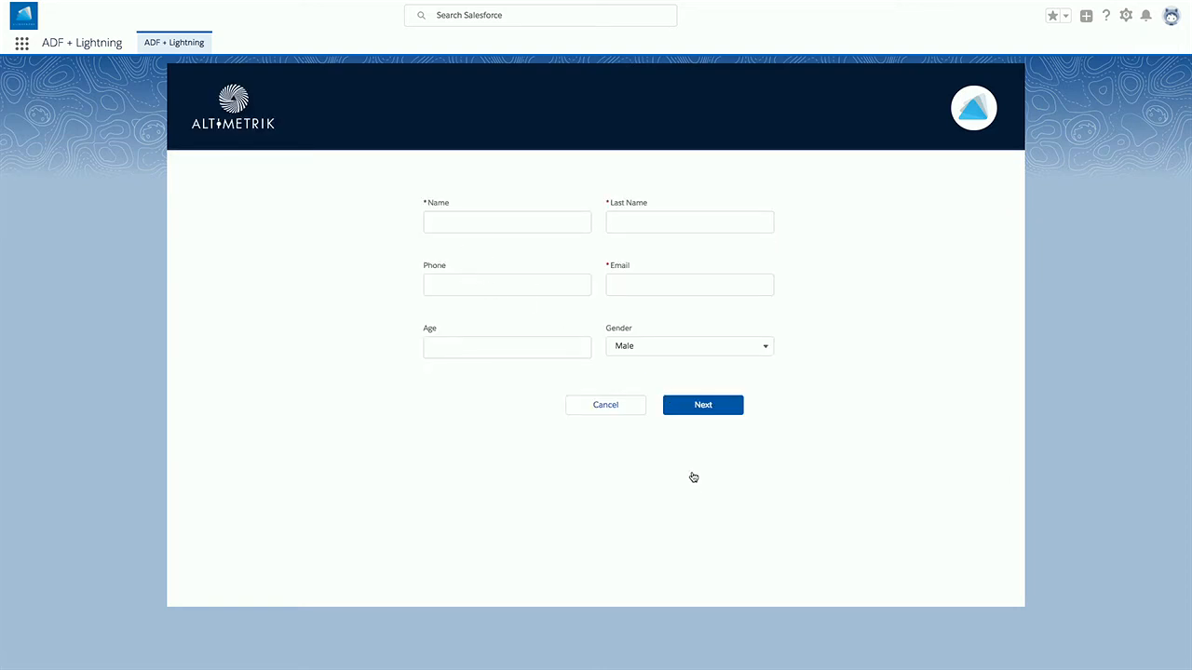
- Trigger validation, then enter a first name, last name and a corrected valid email
{"action": "left_click", "coordinate": [700, 406]}
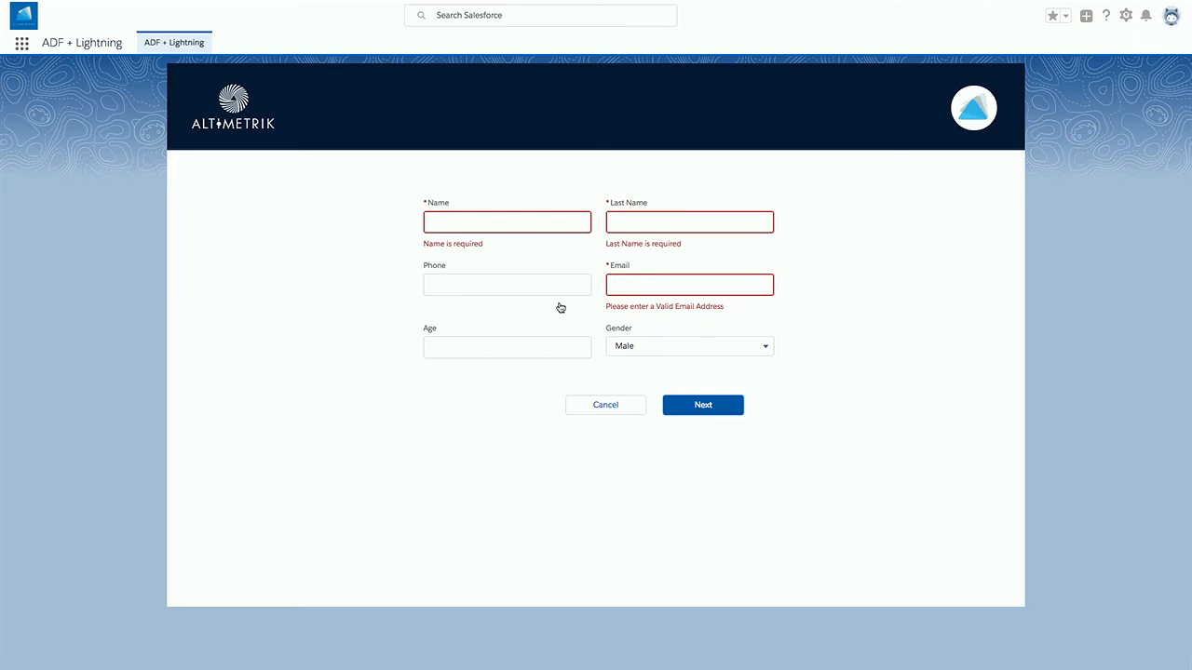
{"action": "left_click", "coordinate": [481, 227]}
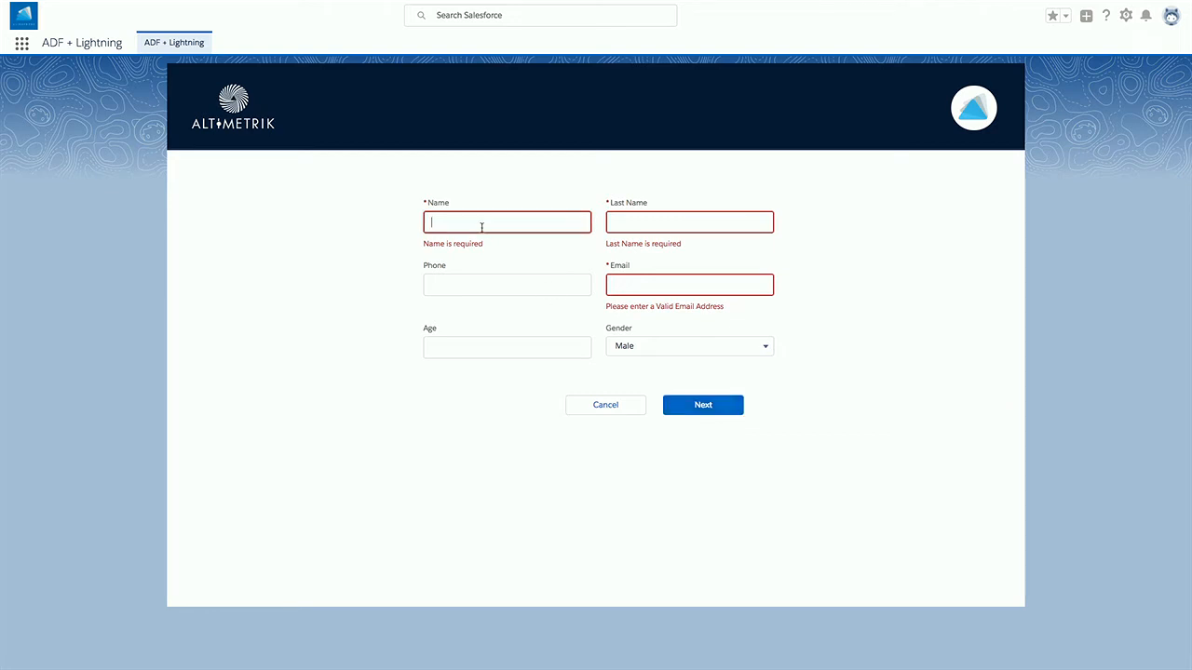
{"action": "key", "text": "Tab"}
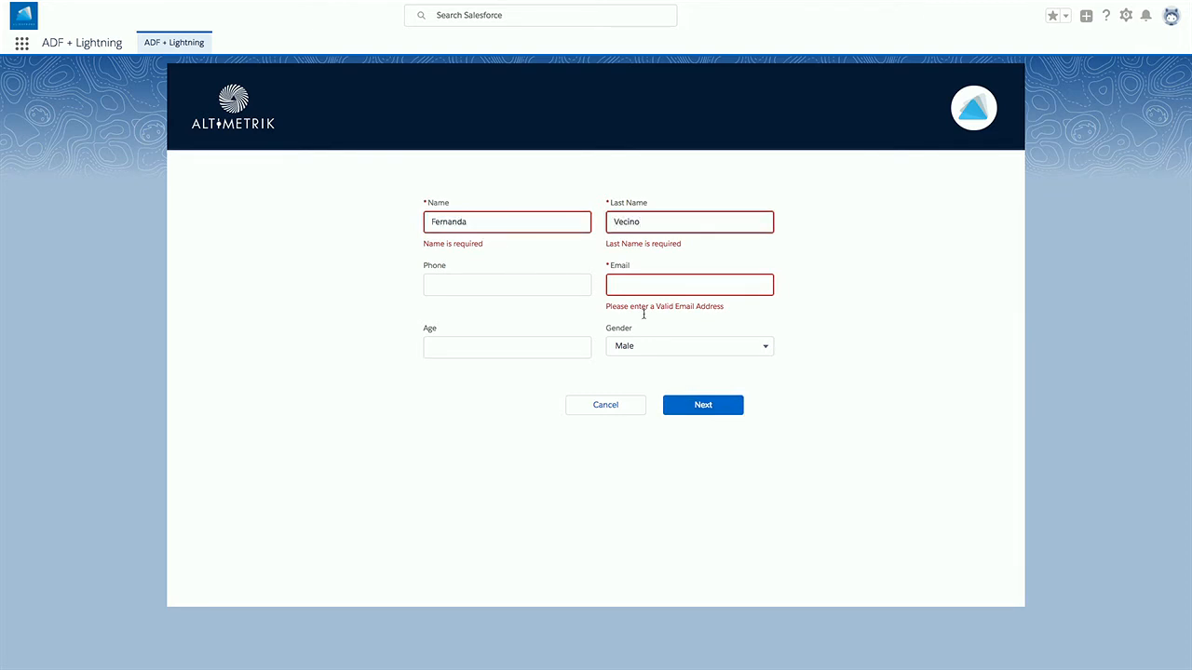
{"action": "left_click", "coordinate": [641, 287]}
{"action": "type", "text": "fdfadsfdas"}
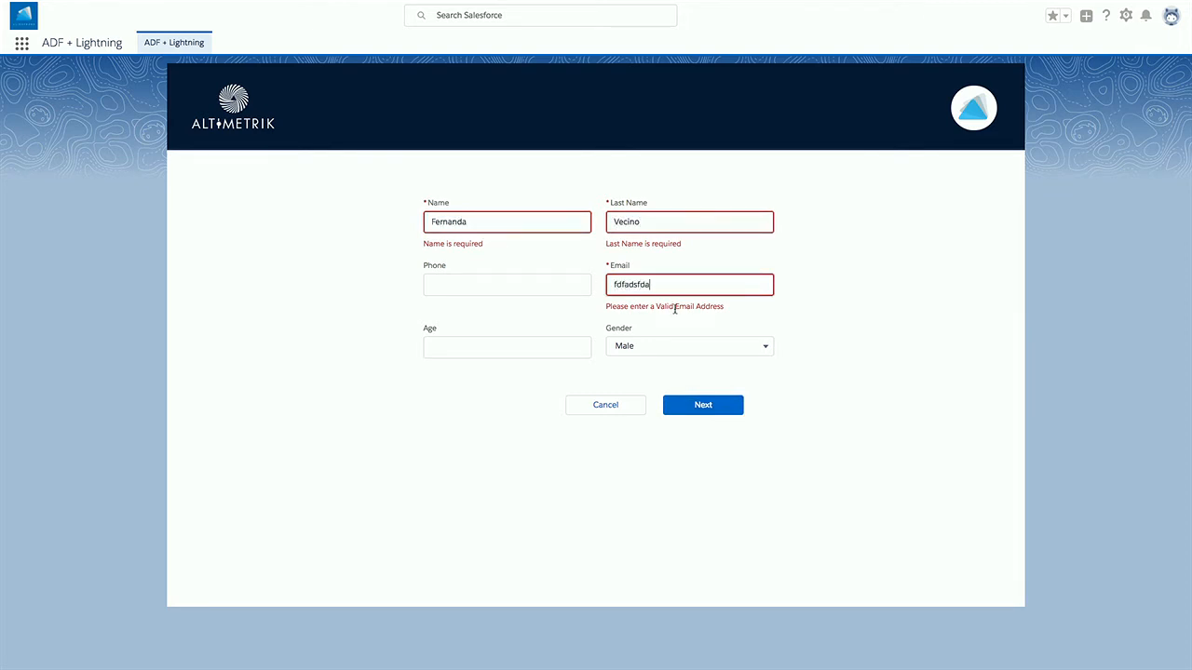
{"action": "left_click", "coordinate": [703, 418]}
{"action": "double_click", "coordinate": [644, 289]}
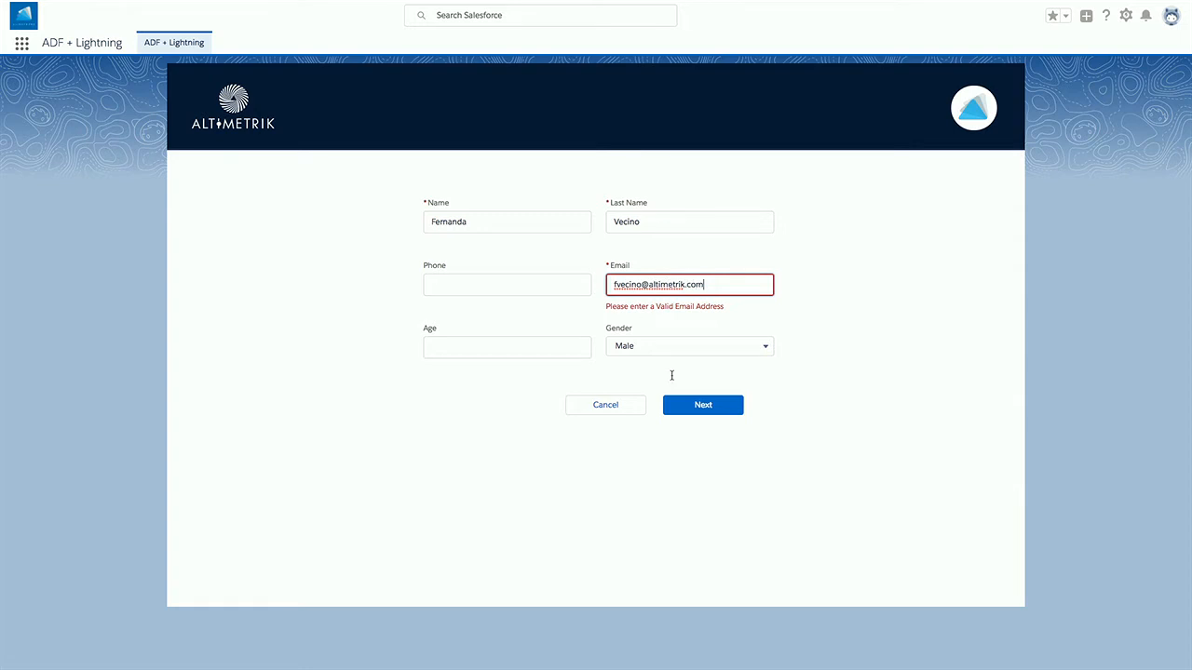
- Keep Gender as Male and enter 'we are at dreamforce' as the About me text
{"action": "left_click", "coordinate": [644, 354]}
{"action": "left_click", "coordinate": [639, 357]}
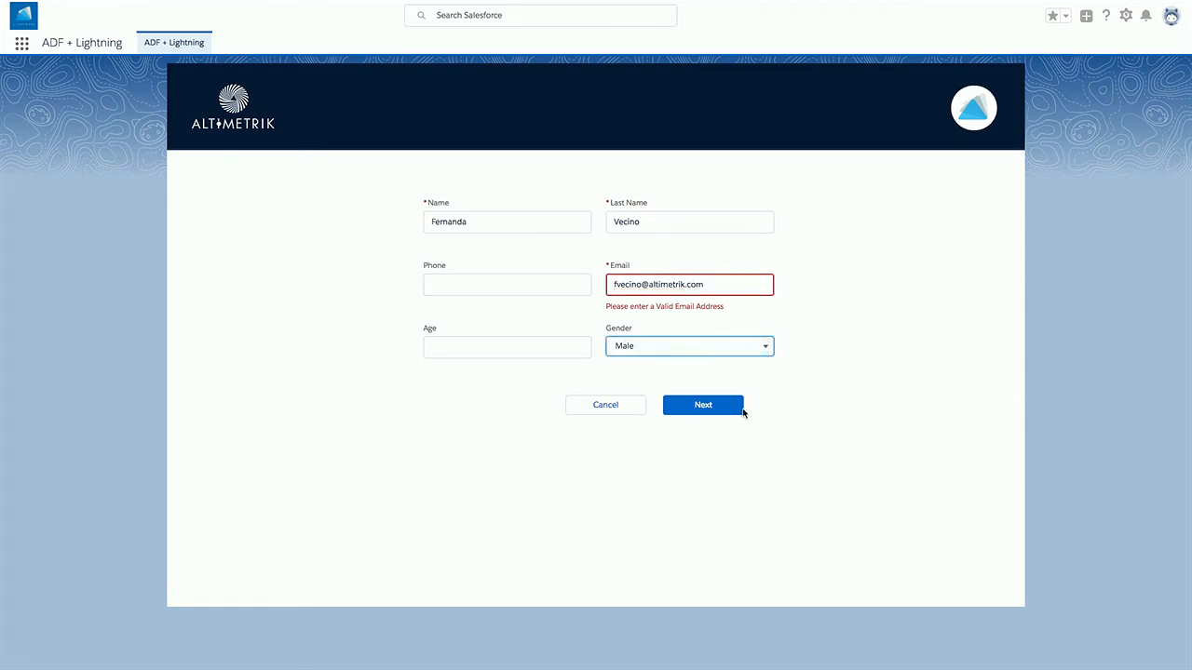
{"action": "left_click", "coordinate": [735, 410]}
{"action": "left_click", "coordinate": [601, 255]}
{"action": "type", "text": "fdsafdsafdsaf"}
{"action": "double_click", "coordinate": [494, 213]}
{"action": "type", "text": "we are at dreamforce"}
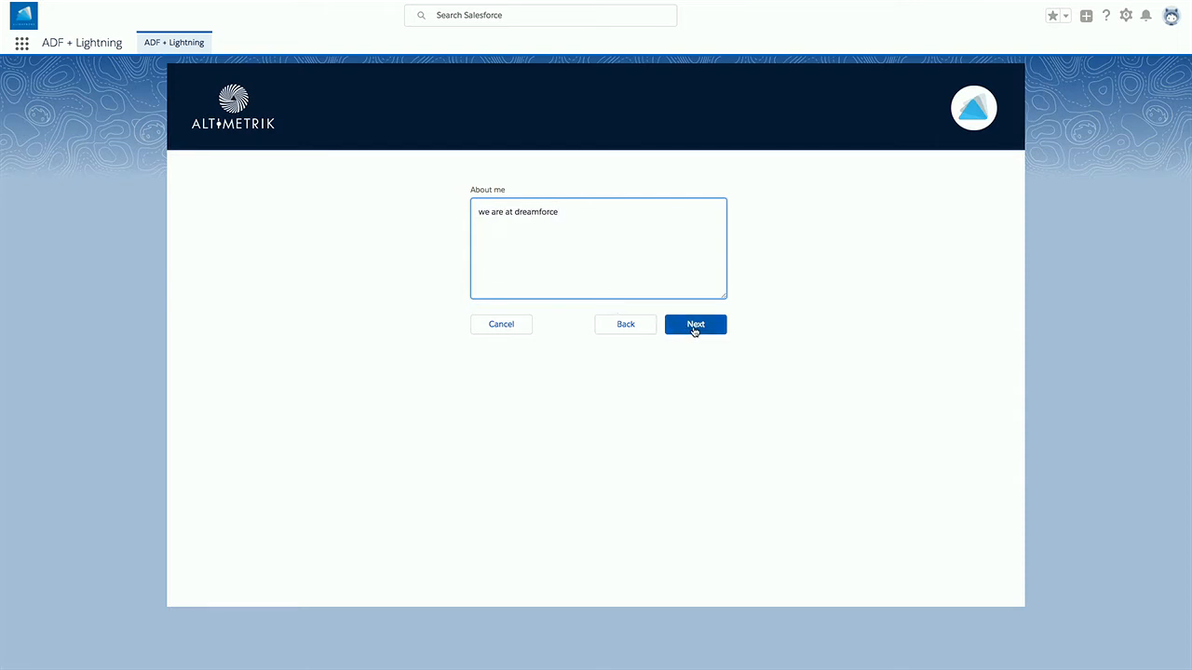
- Step back to the first form step and forward again to the newsletter subscription step
{"action": "left_click", "coordinate": [693, 330]}
{"action": "left_click", "coordinate": [626, 380]}
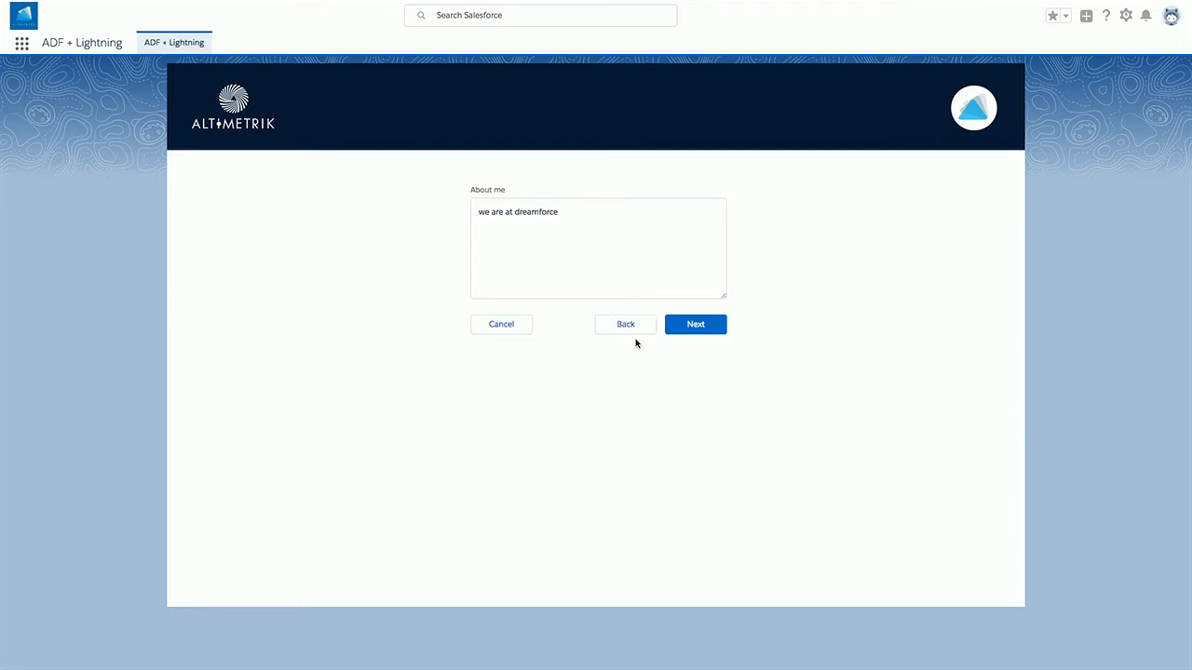
{"action": "left_click", "coordinate": [626, 331]}
{"action": "left_click", "coordinate": [713, 398]}
{"action": "left_click", "coordinate": [698, 332]}
- Subscribe to Sports, Technology and Health, opt out of company information, and save
{"action": "left_click", "coordinate": [495, 225]}
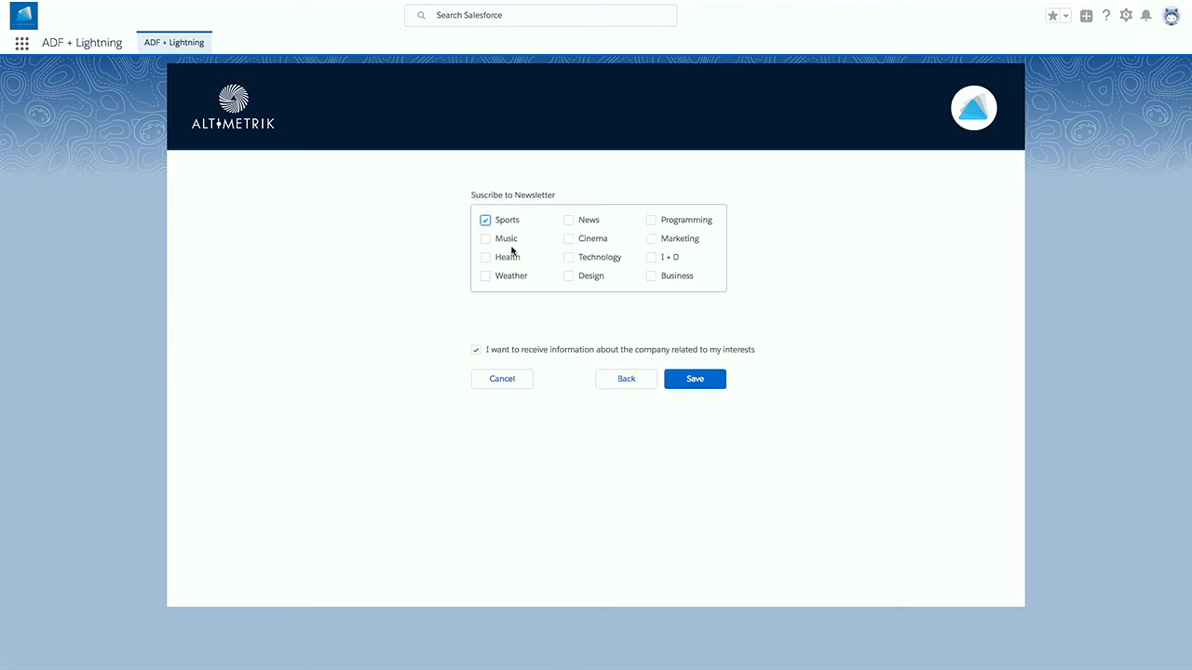
{"action": "left_click", "coordinate": [582, 259]}
{"action": "left_click", "coordinate": [500, 261]}
{"action": "left_click", "coordinate": [476, 350]}
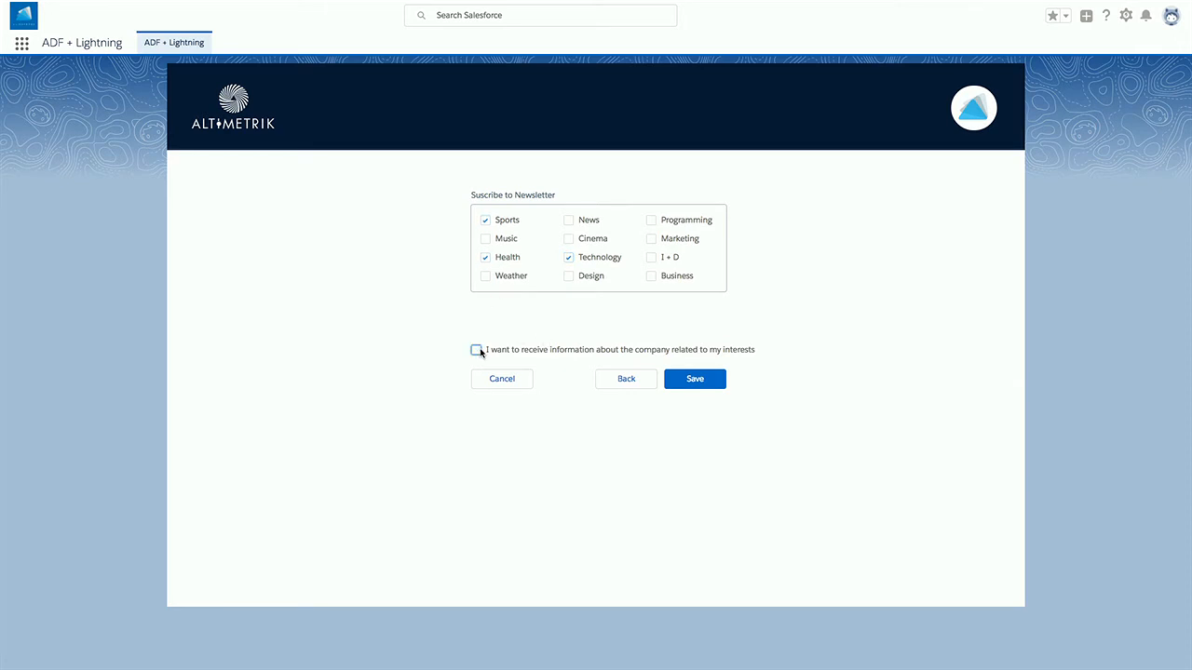
{"action": "left_click", "coordinate": [699, 382]}
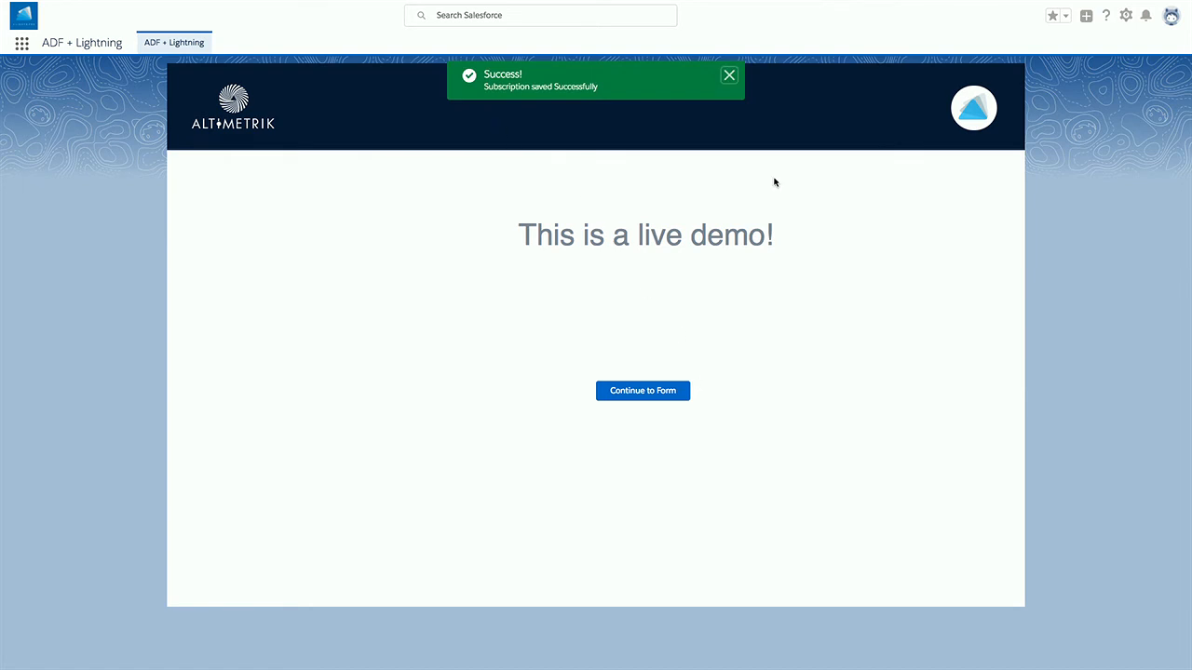
- Open the new record from the Subscribers list to check its AboutMe, then switch to the ADF app manager
{"action": "left_click", "coordinate": [22, 43]}
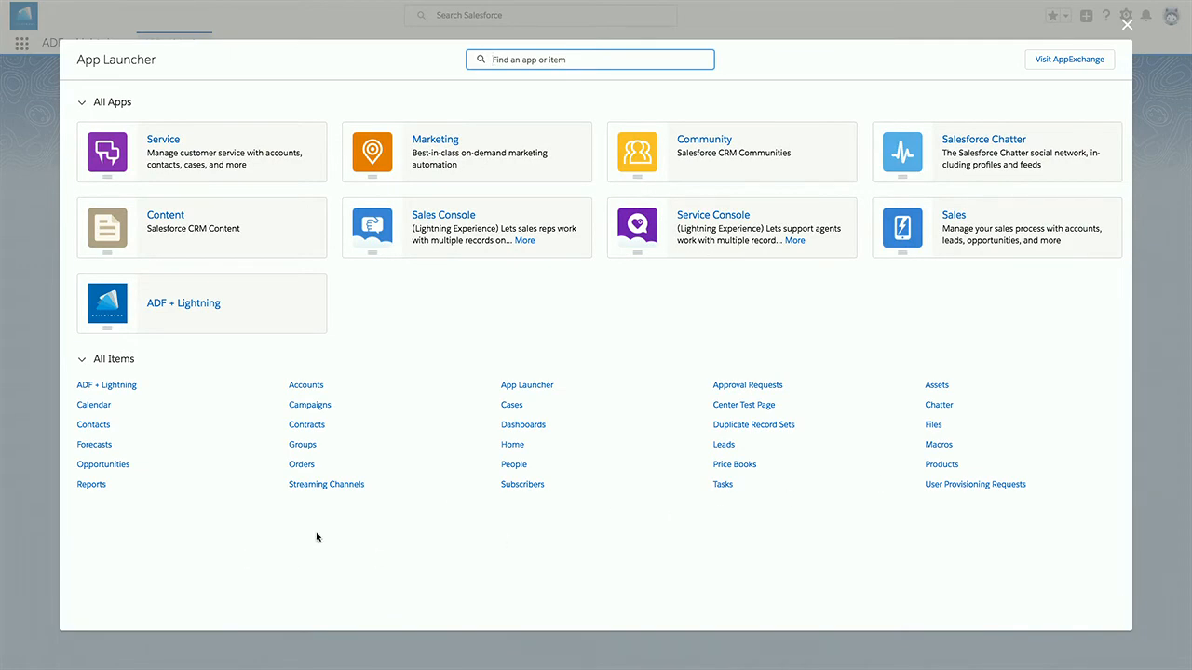
{"action": "left_click", "coordinate": [518, 486]}
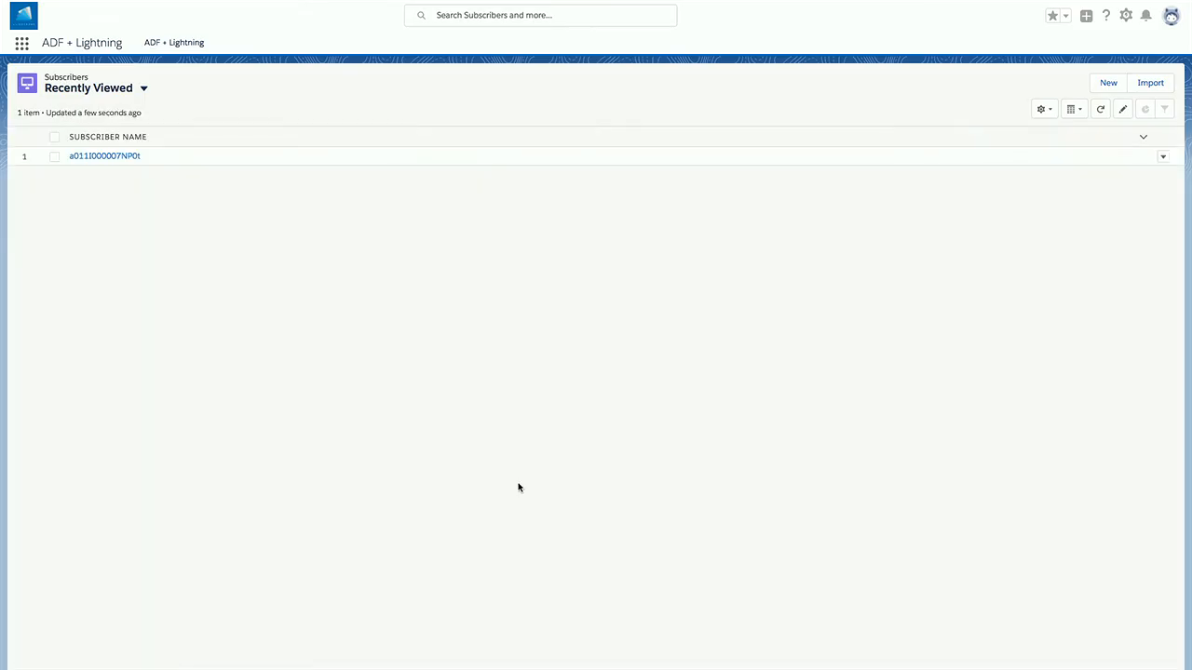
{"action": "left_click", "coordinate": [123, 158]}
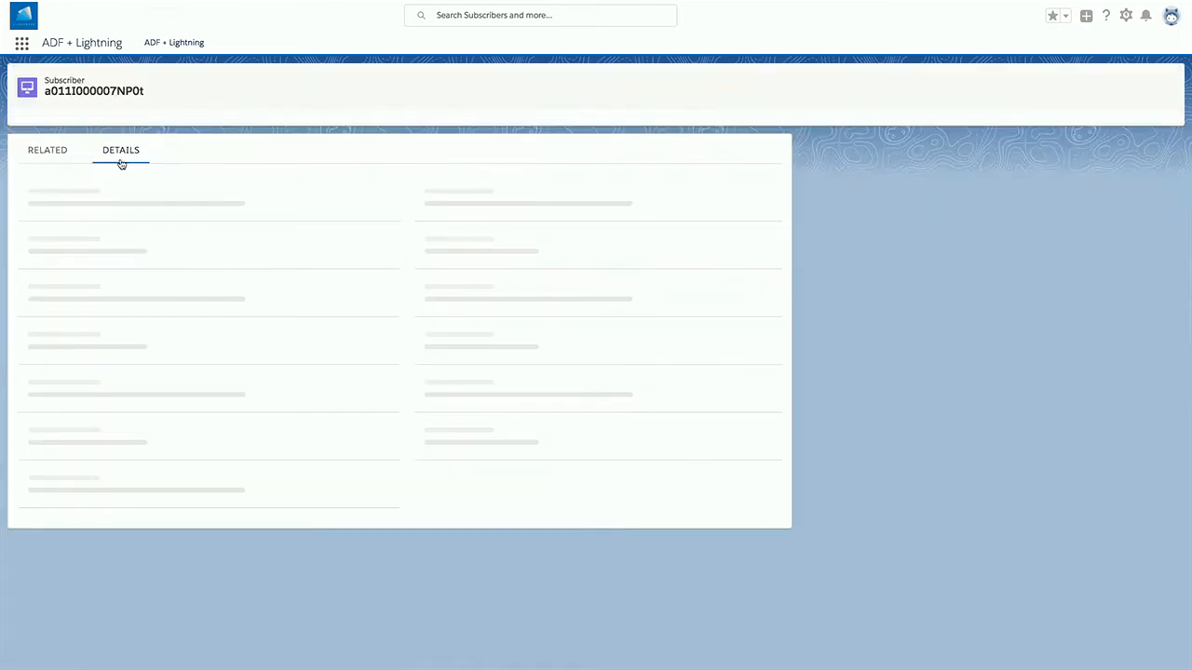
{"action": "left_click_drag", "start_coordinate": [20, 427], "coordinate": [57, 424]}
{"action": "left_click", "coordinate": [56, 424]}
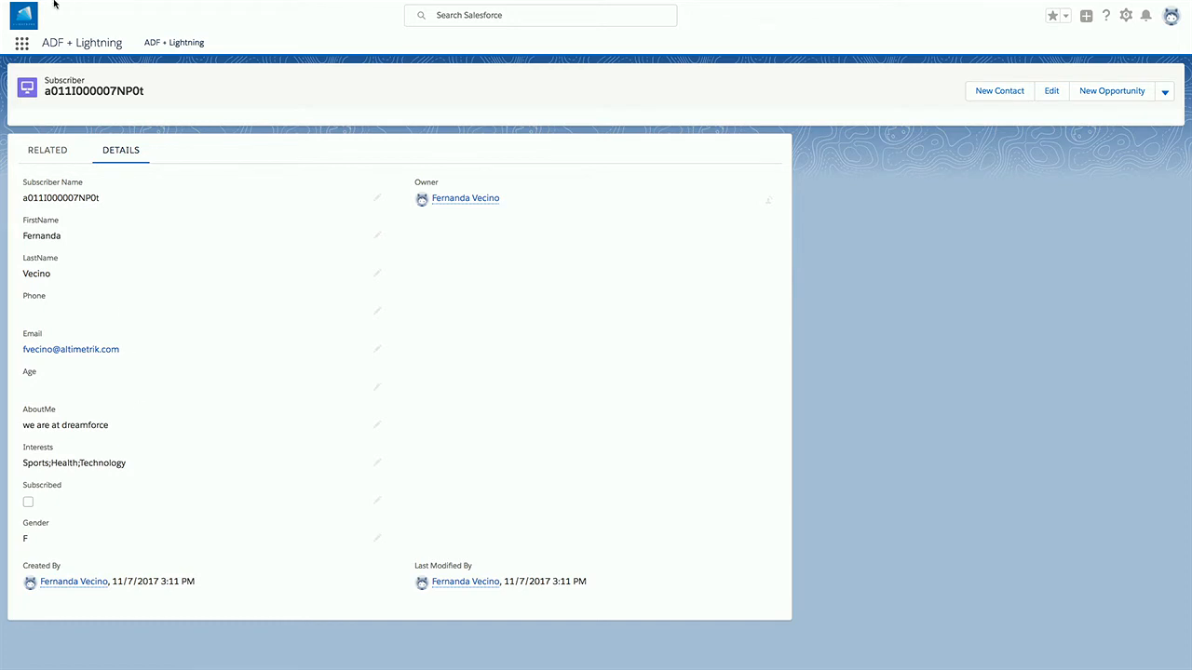
{"action": "mouse_move", "coordinate": [56, 3]}
{"action": "left_click", "coordinate": [115, 28]}
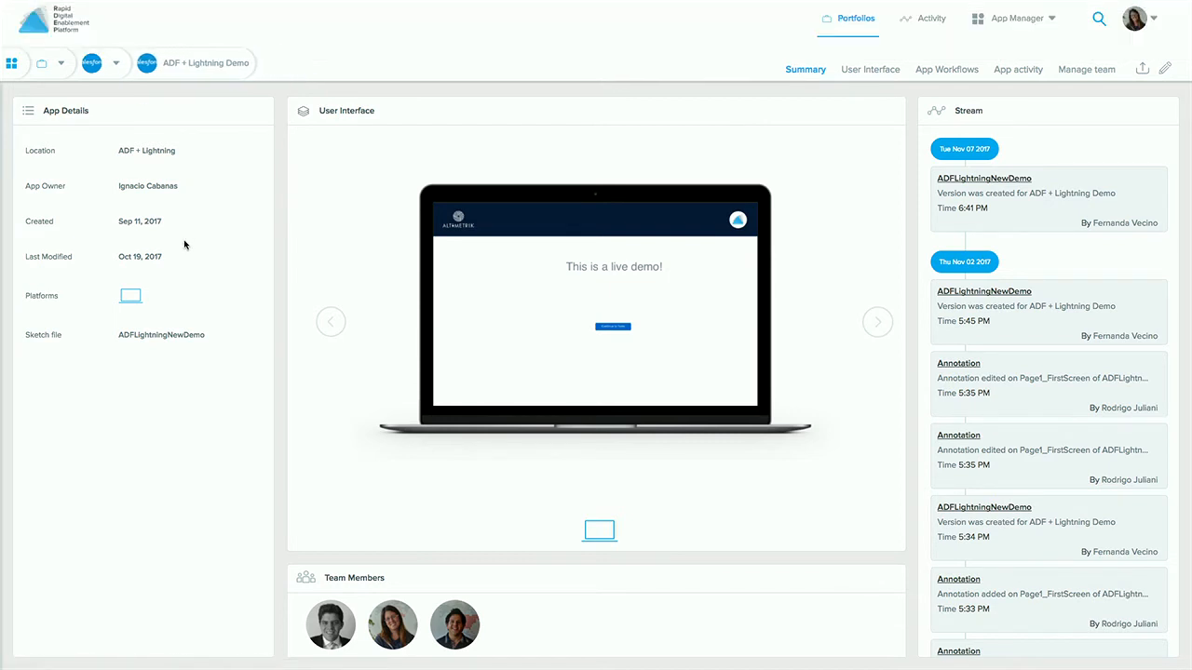
- Open the ADF + Lightning Demo app from the ADF + Lightning portfolio
{"action": "left_click", "coordinate": [35, 35]}
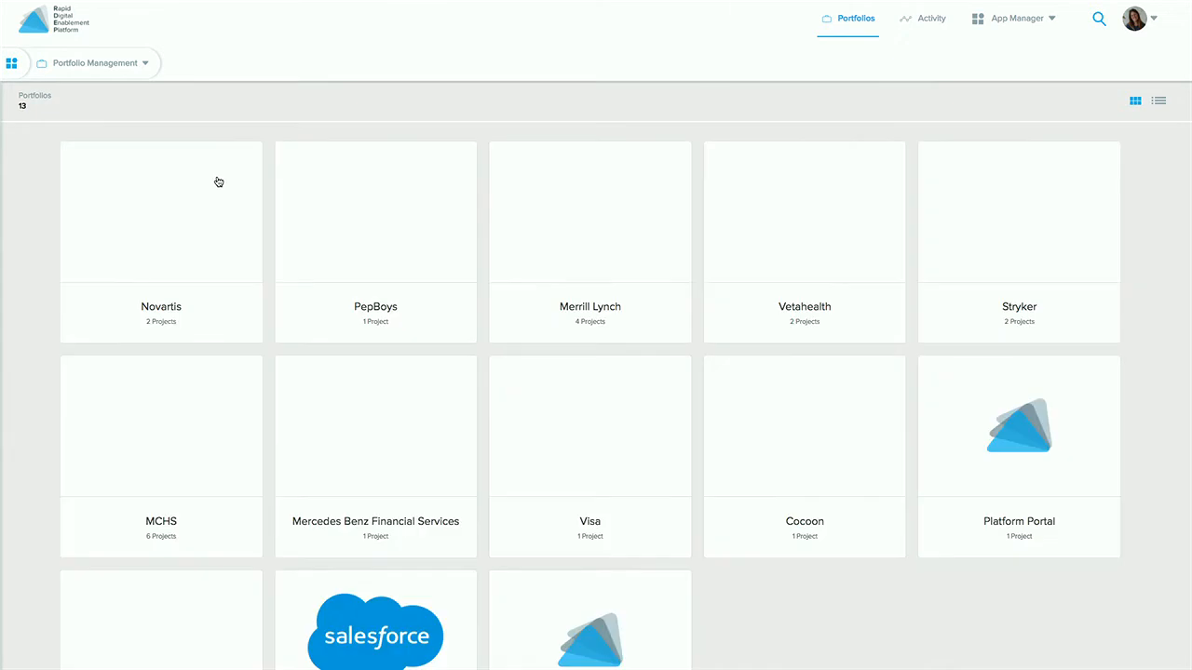
{"action": "scroll", "coordinate": [447, 453], "scroll_direction": "down", "scroll_amount": 2}
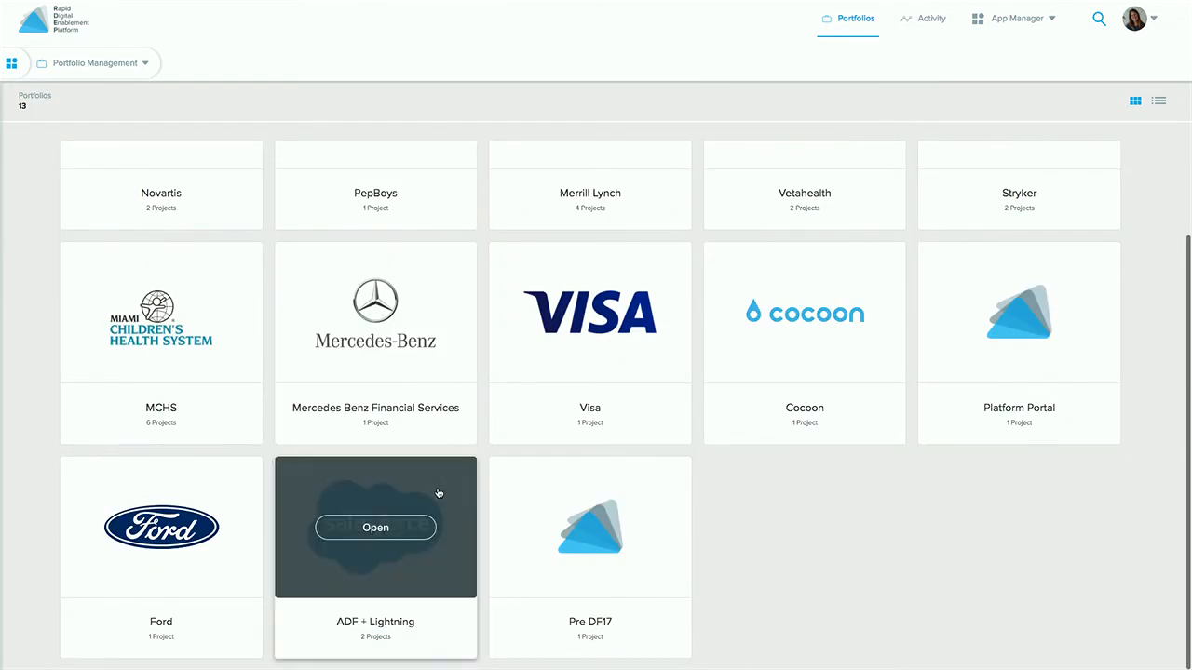
{"action": "left_click", "coordinate": [402, 623]}
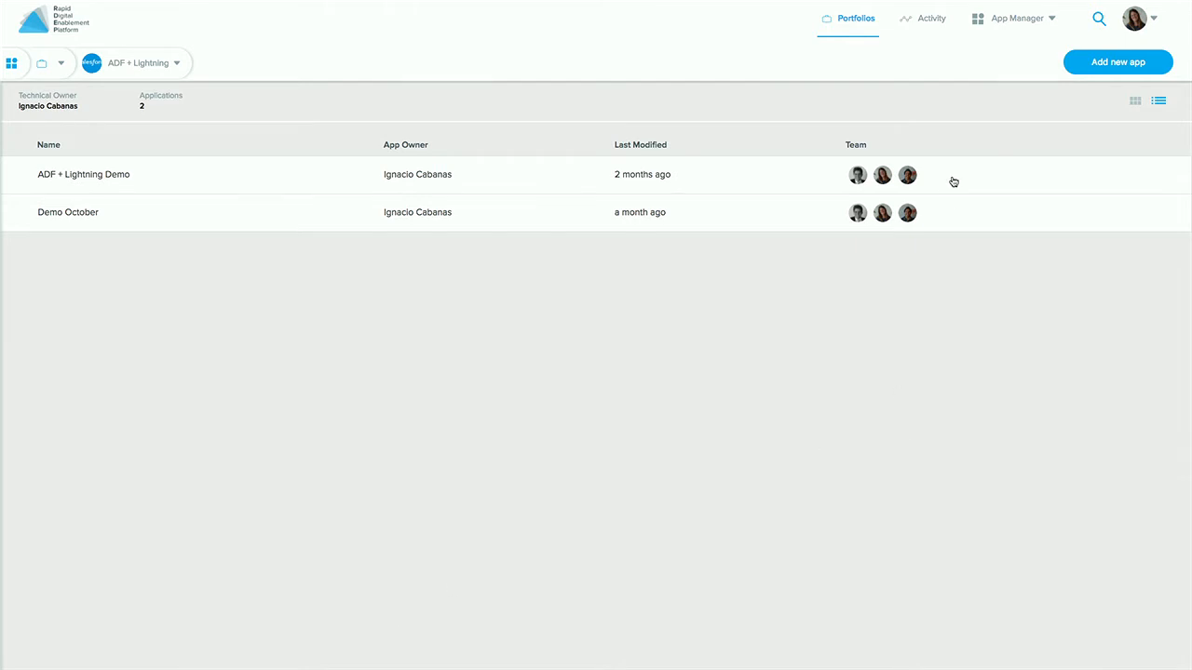
{"action": "left_click", "coordinate": [99, 183]}
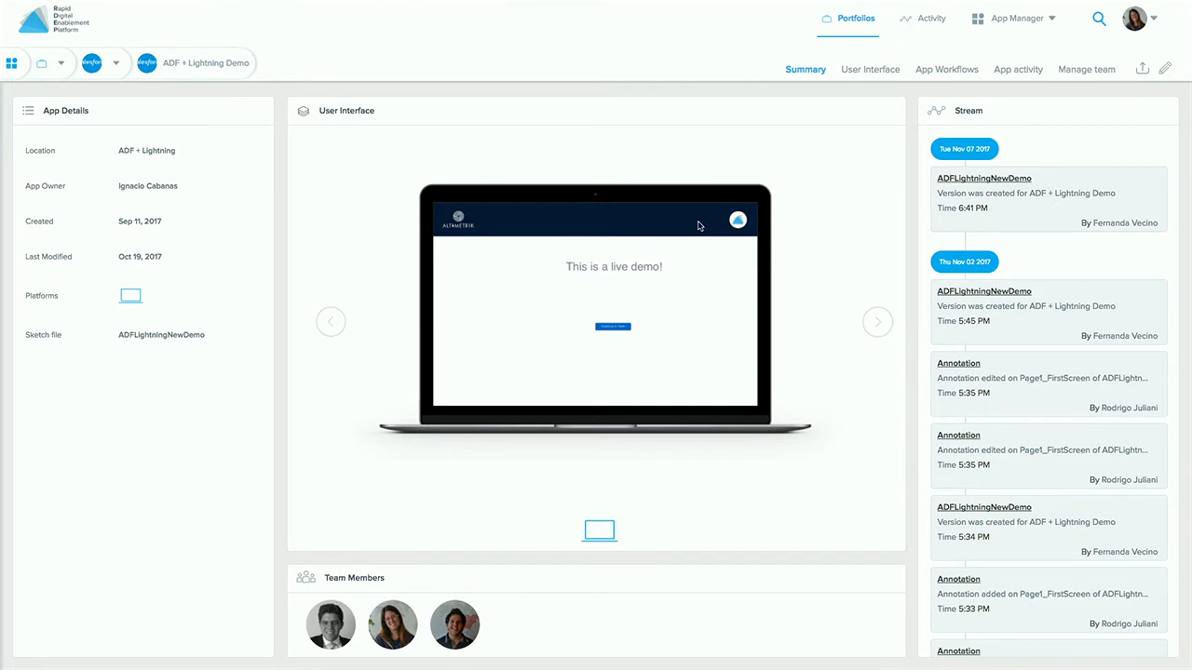
- Step the preview through the form and About me screens to the newsletter screen
{"action": "left_click", "coordinate": [879, 323]}
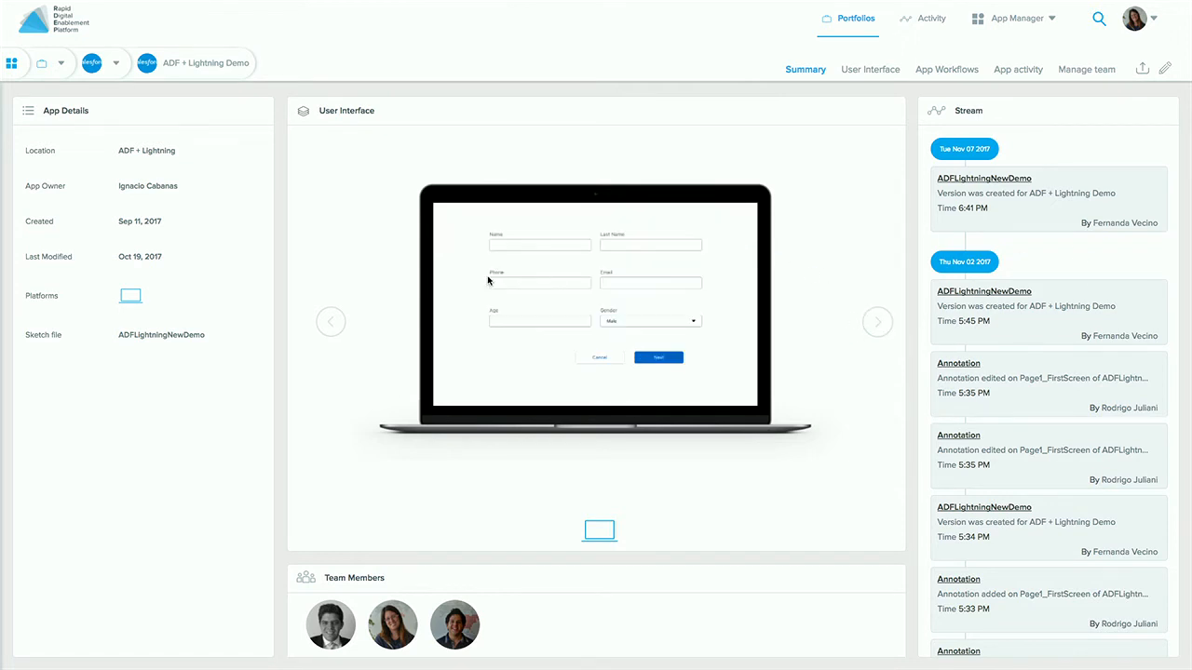
{"action": "left_click", "coordinate": [881, 324]}
{"action": "left_click", "coordinate": [883, 326]}
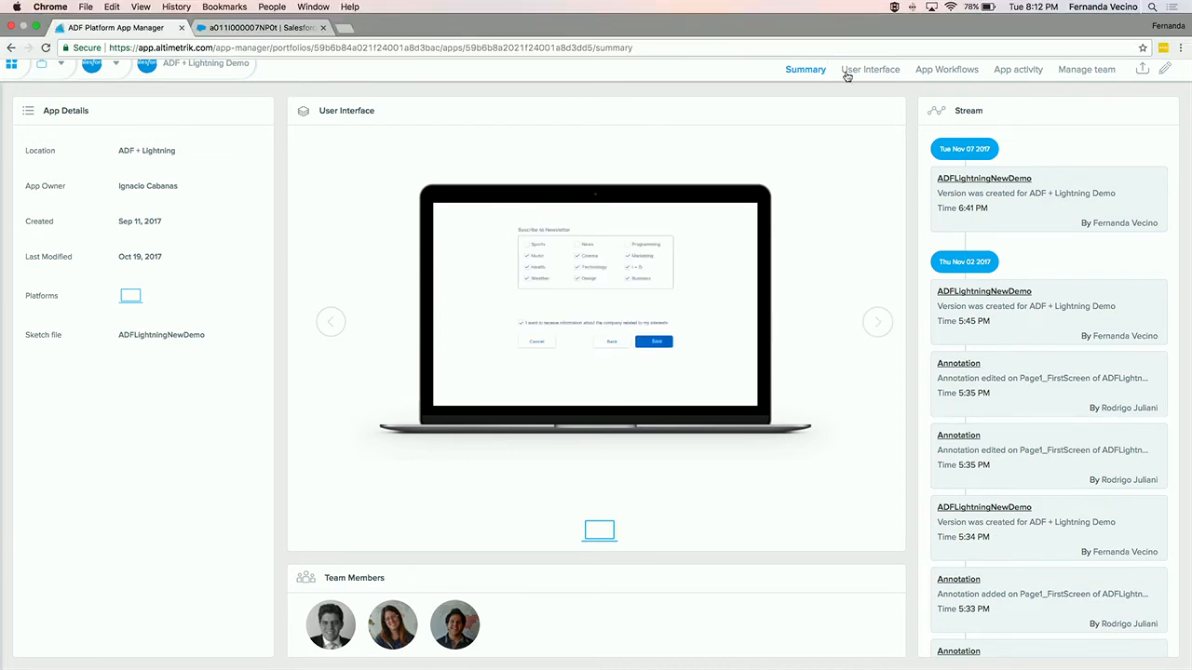
- Open the demo's User Interface view, turn on LiveView and compare the Annotations and Components lists
{"action": "left_click", "coordinate": [877, 75]}
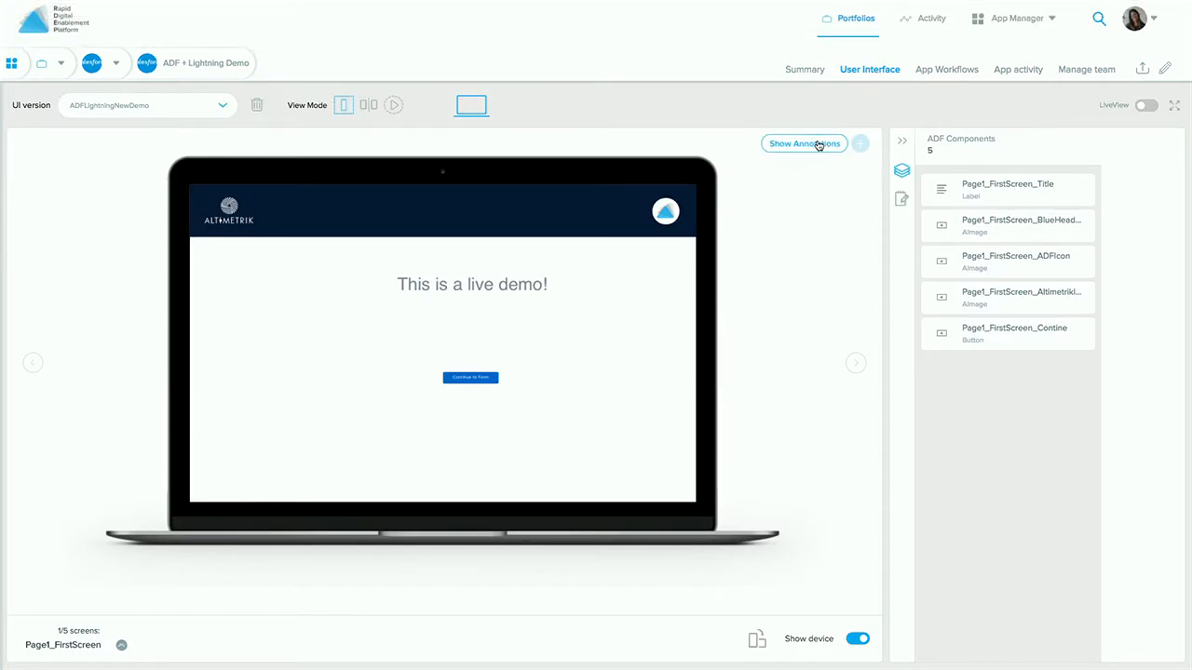
{"action": "left_click", "coordinate": [1147, 106]}
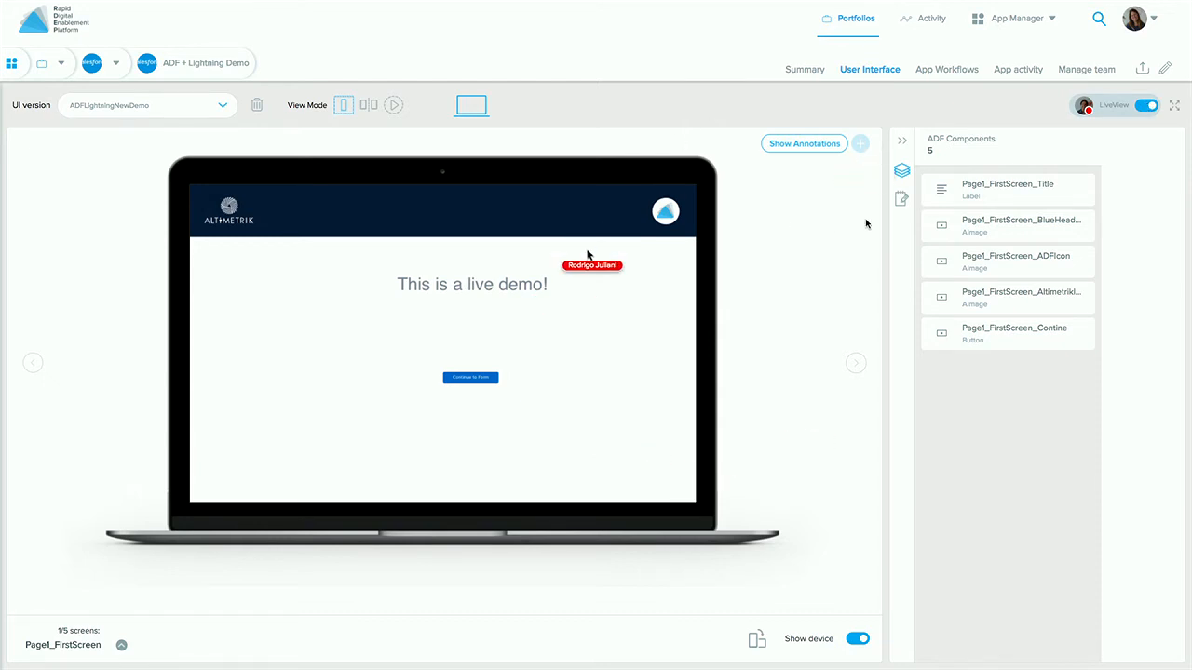
{"action": "left_click", "coordinate": [905, 198]}
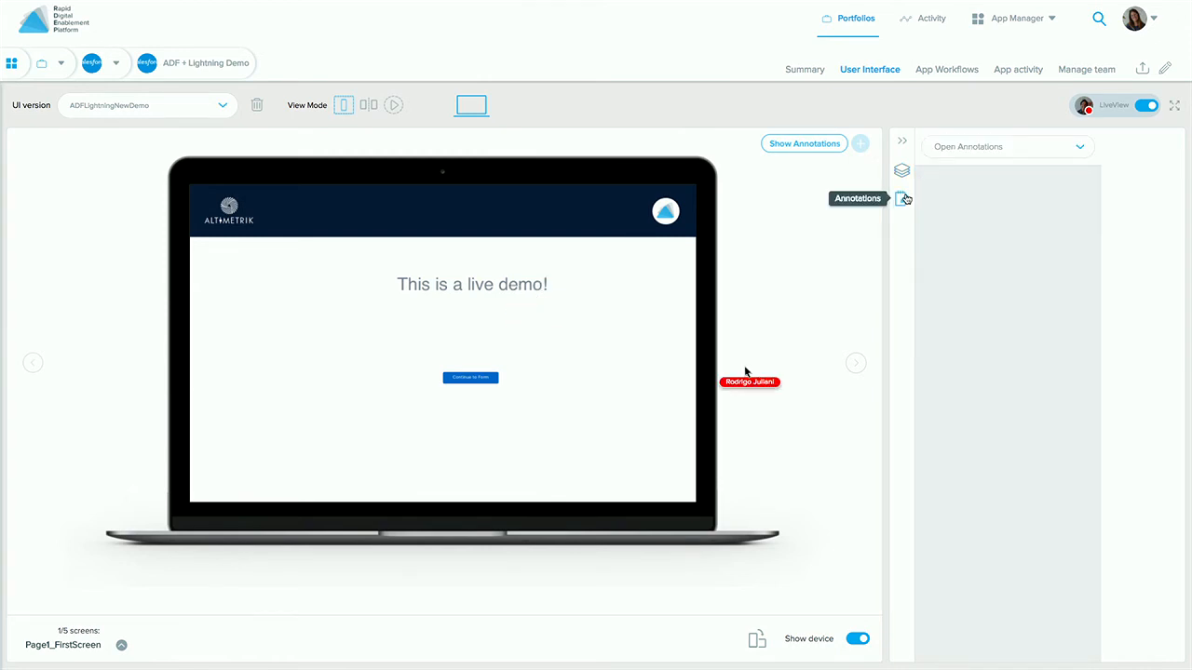
{"action": "left_click", "coordinate": [901, 172]}
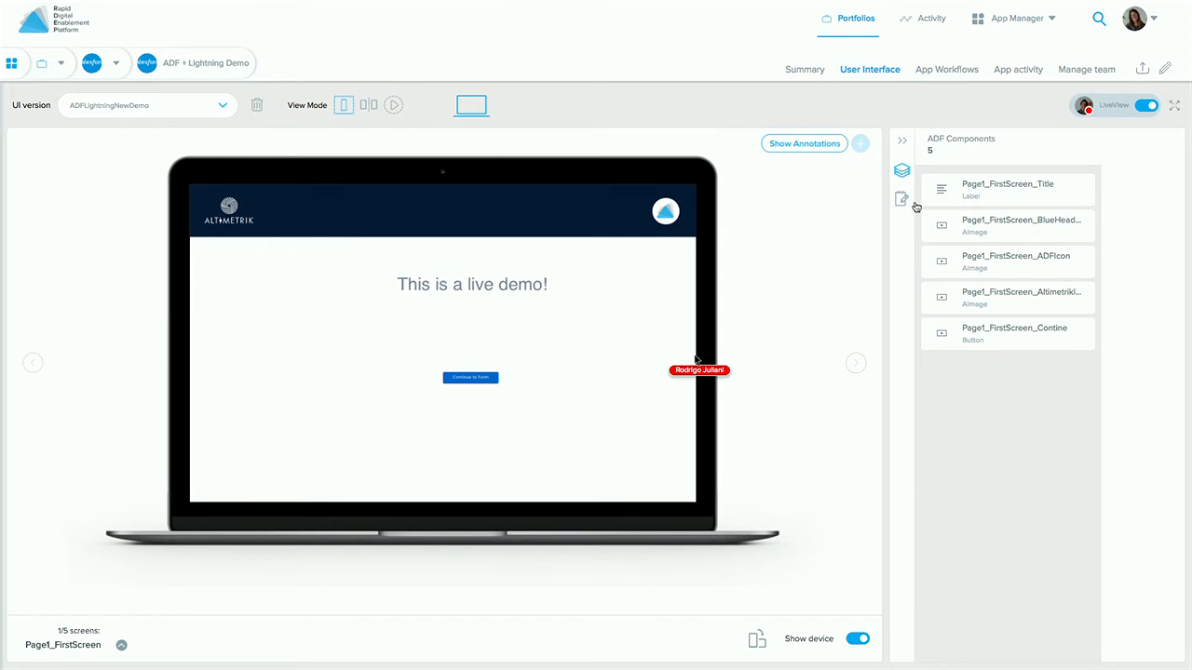
{"action": "left_click", "coordinate": [902, 201]}
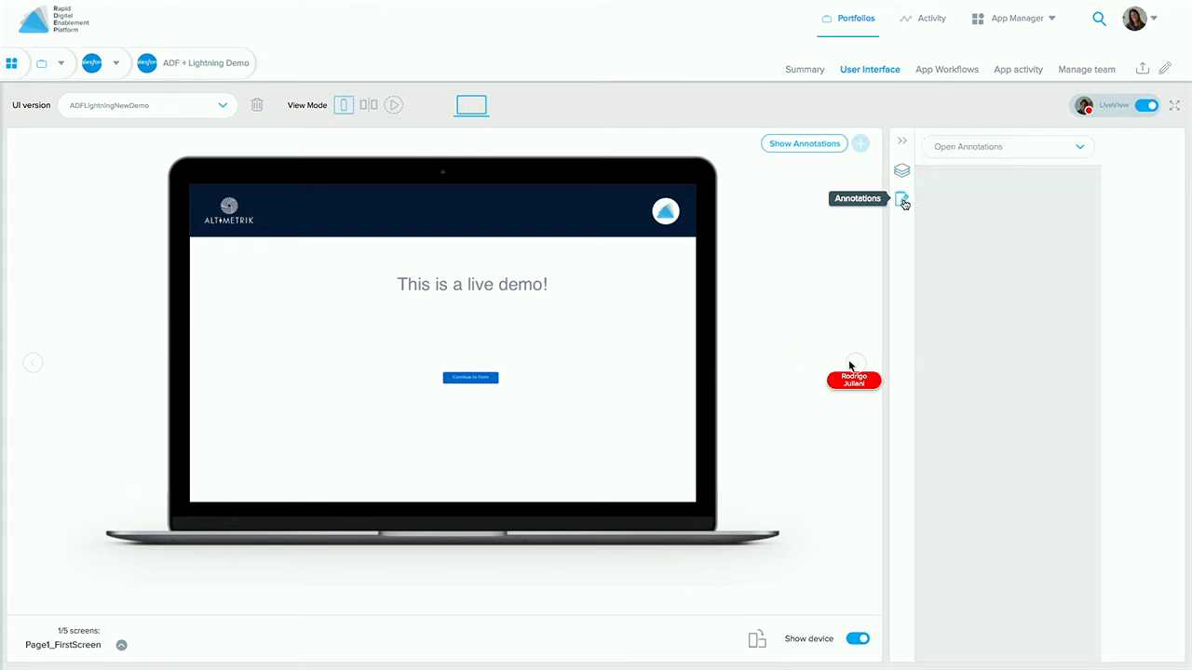
{"action": "left_click", "coordinate": [903, 174]}
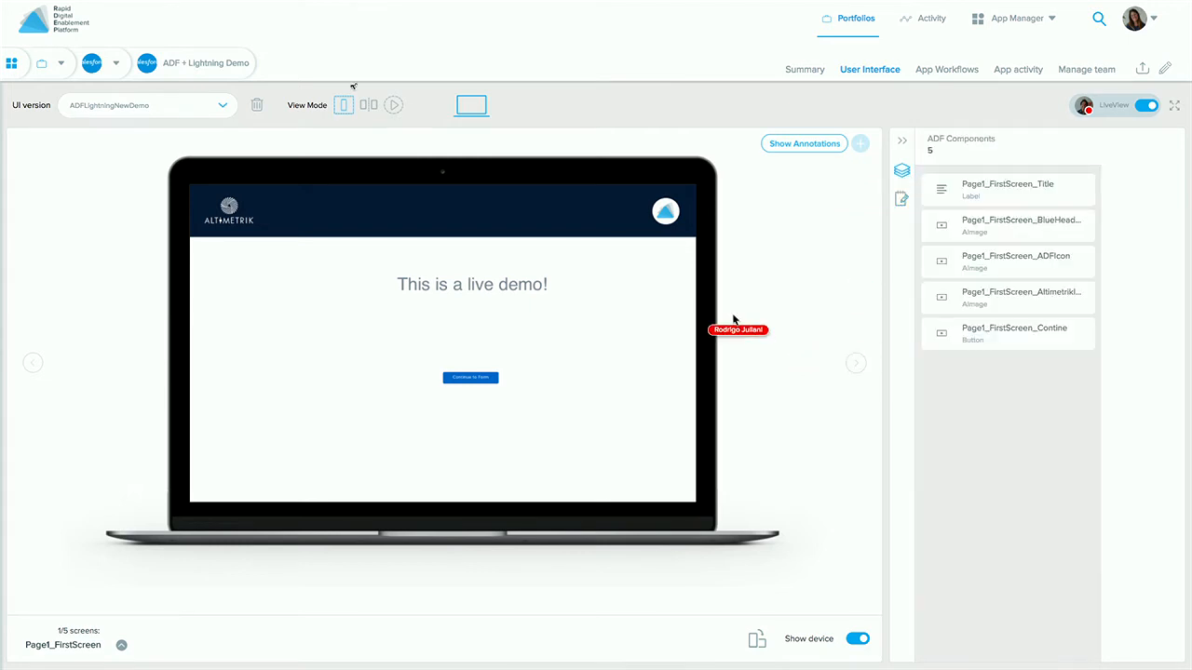
- Reload the User Interface page from the address bar
{"action": "mouse_move", "coordinate": [258, 3]}
{"action": "left_click", "coordinate": [282, 52]}
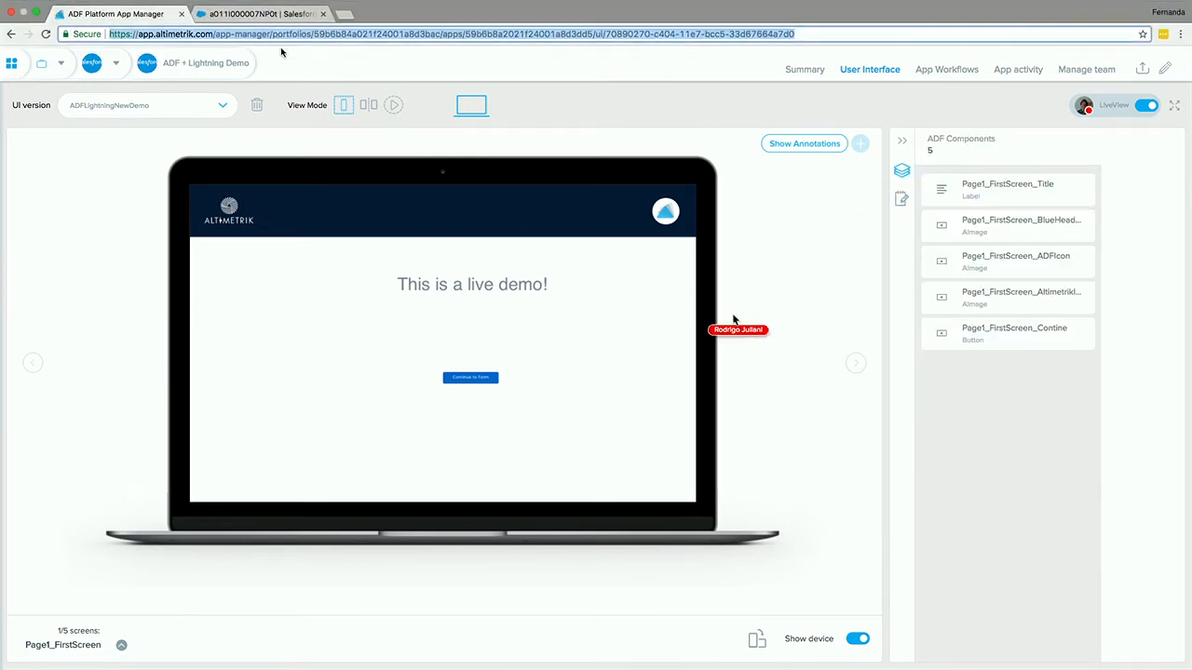
{"action": "key", "text": "Return"}
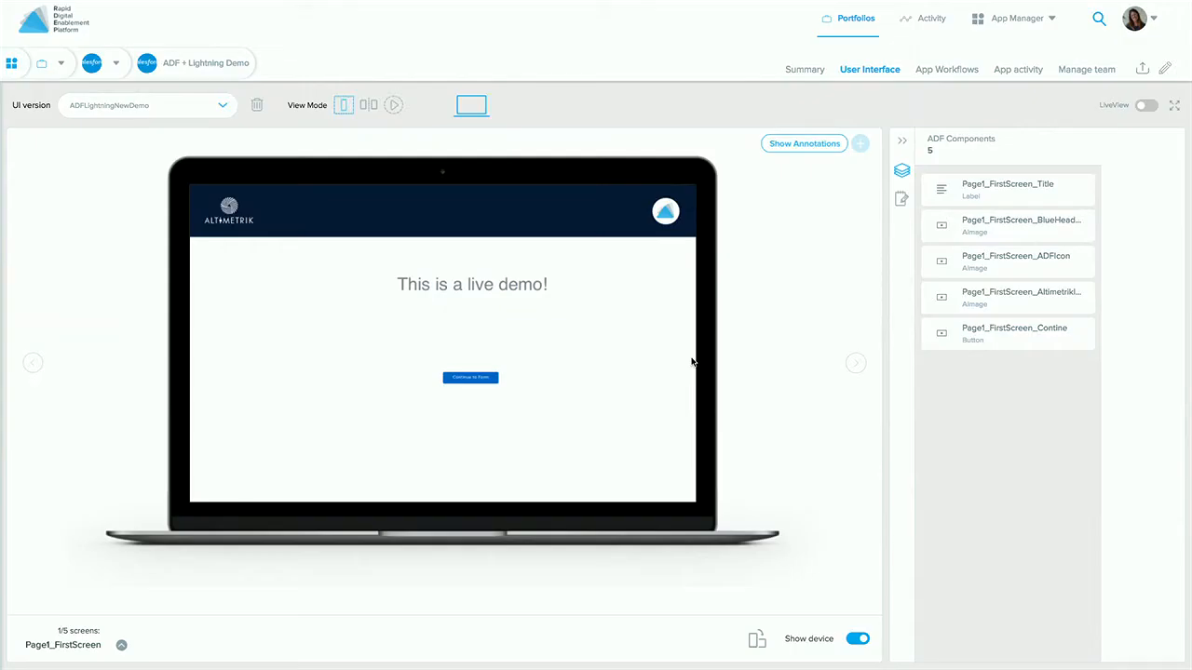
- Turn LiveView back on, show annotations on the preview and filter to resolved annotations
{"action": "left_click", "coordinate": [1147, 105]}
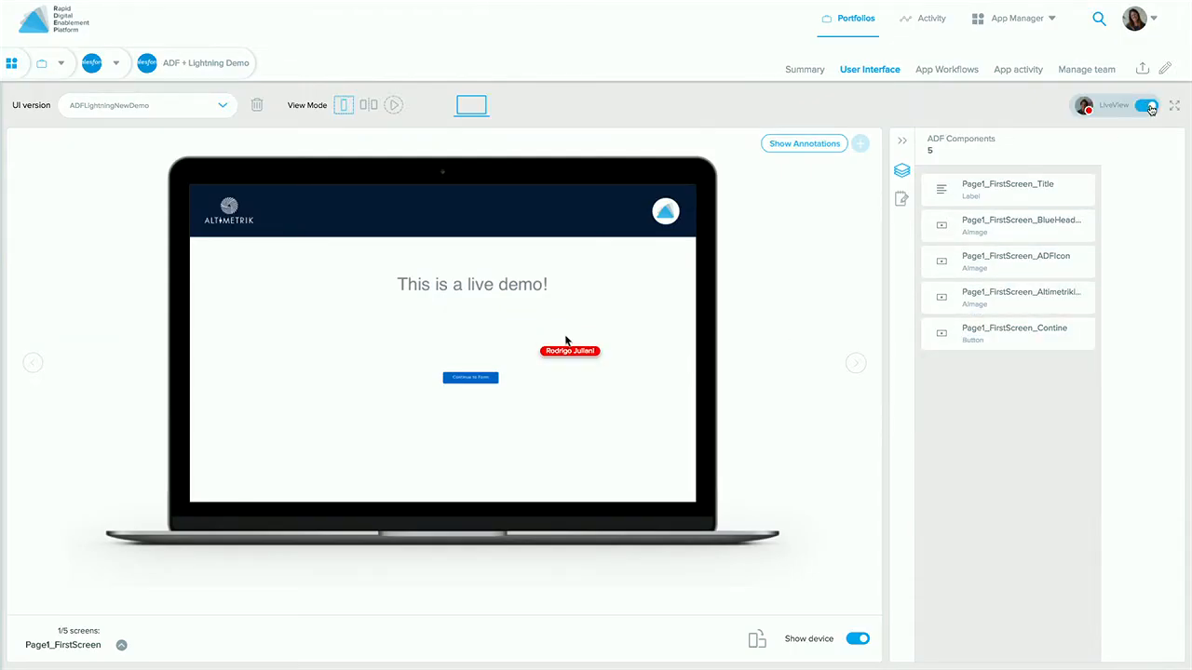
{"action": "left_click", "coordinate": [901, 199]}
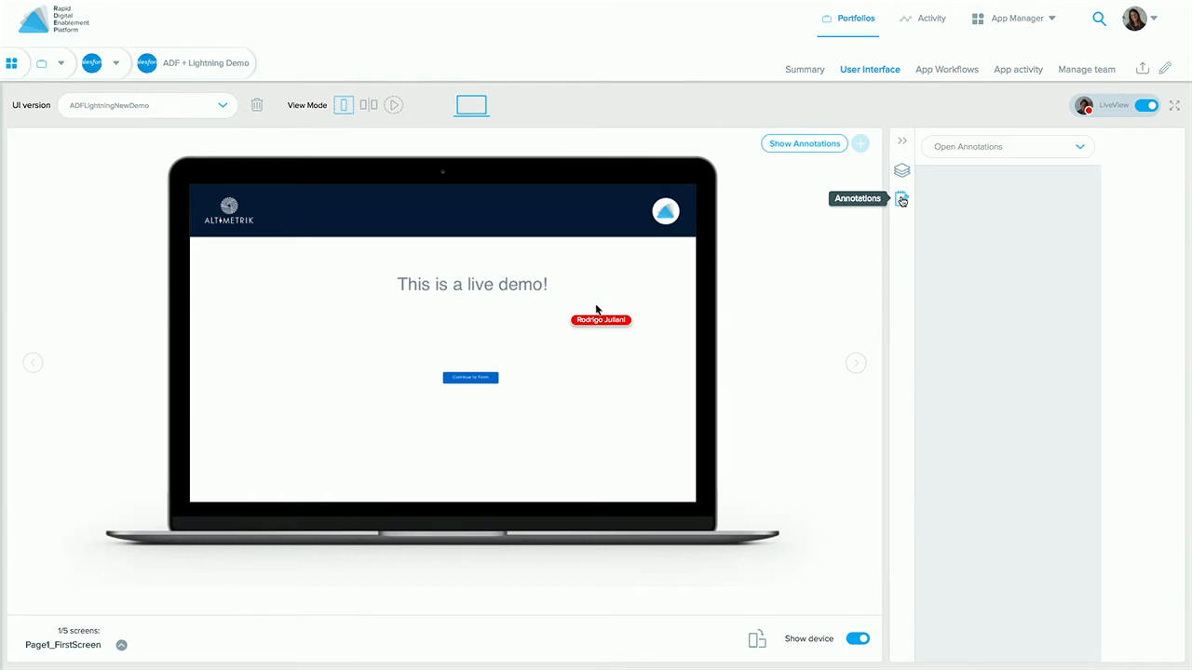
{"action": "left_click", "coordinate": [823, 146]}
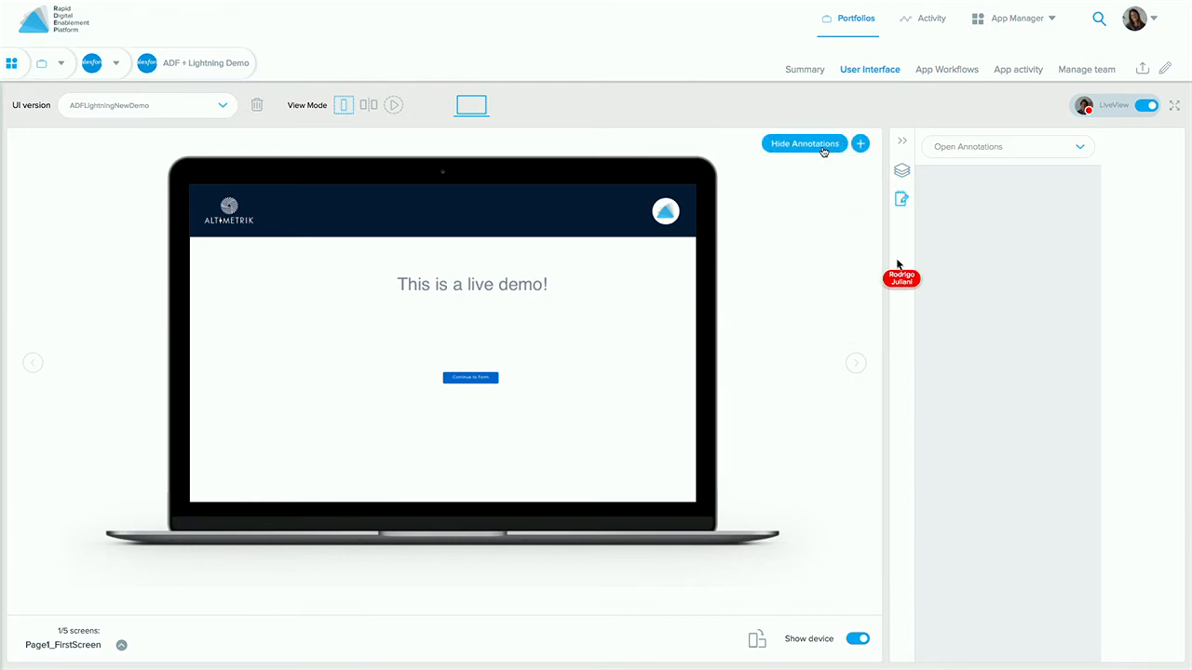
{"action": "left_click", "coordinate": [902, 174]}
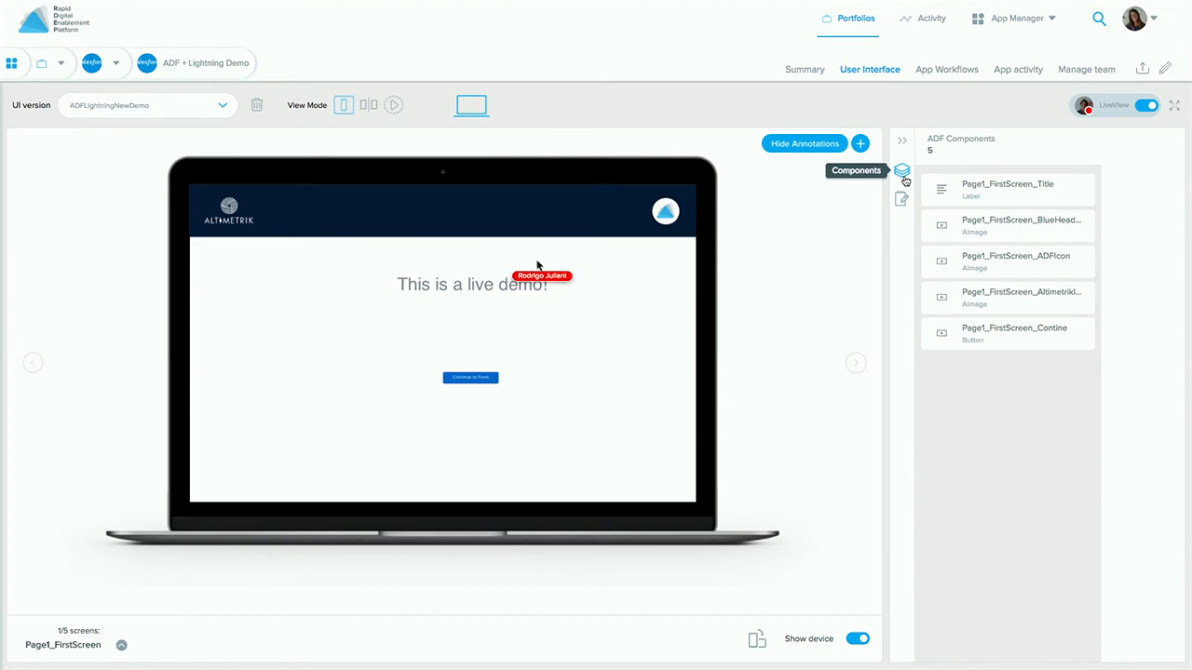
{"action": "left_click", "coordinate": [902, 199]}
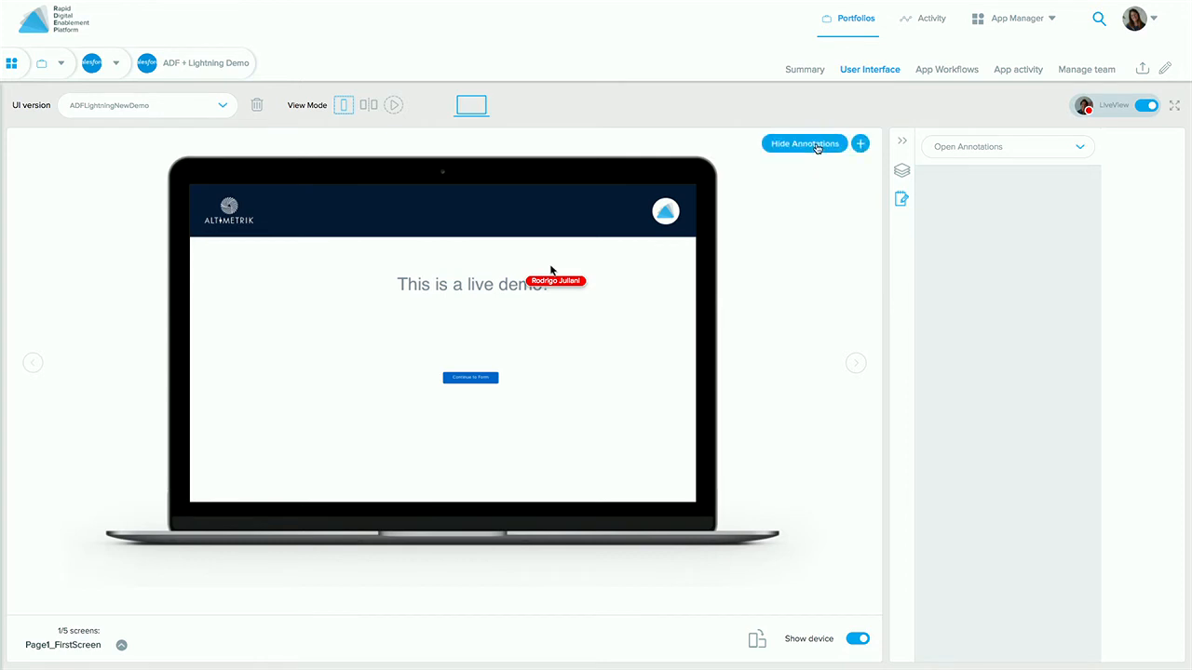
{"action": "left_click", "coordinate": [973, 153]}
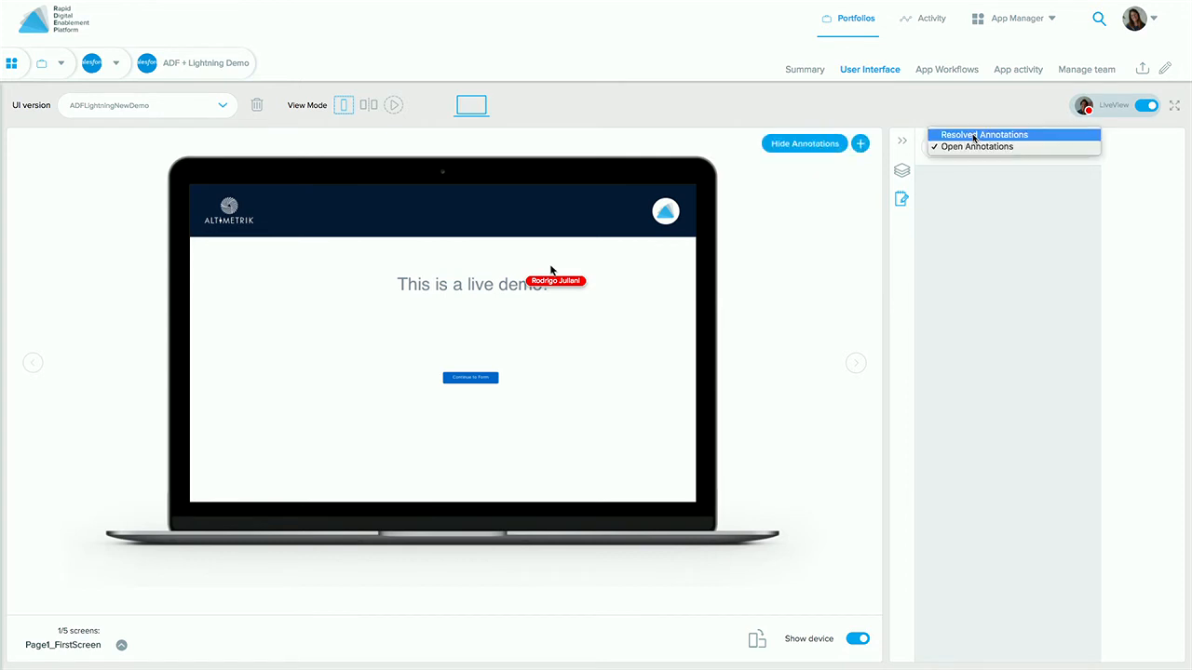
{"action": "left_click", "coordinate": [974, 136]}
- Collapse the side panel, toggle the annotations overlay off and on, then expand the panel
{"action": "left_click", "coordinate": [903, 143]}
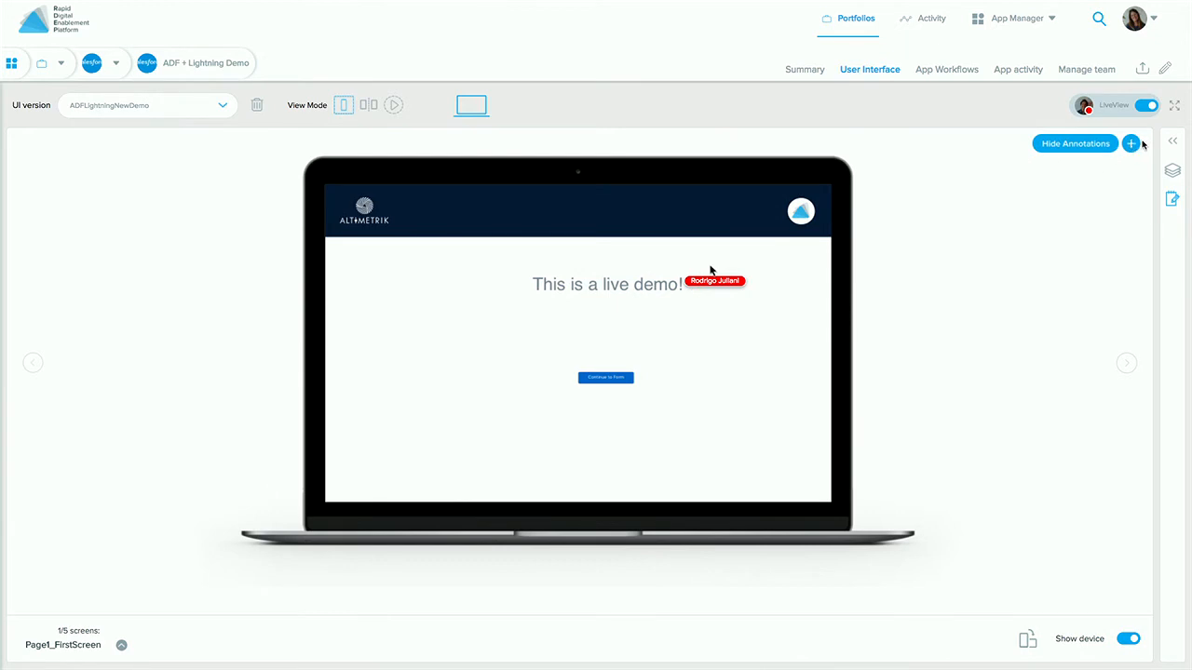
{"action": "left_click", "coordinate": [1105, 147]}
{"action": "left_click", "coordinate": [1102, 146]}
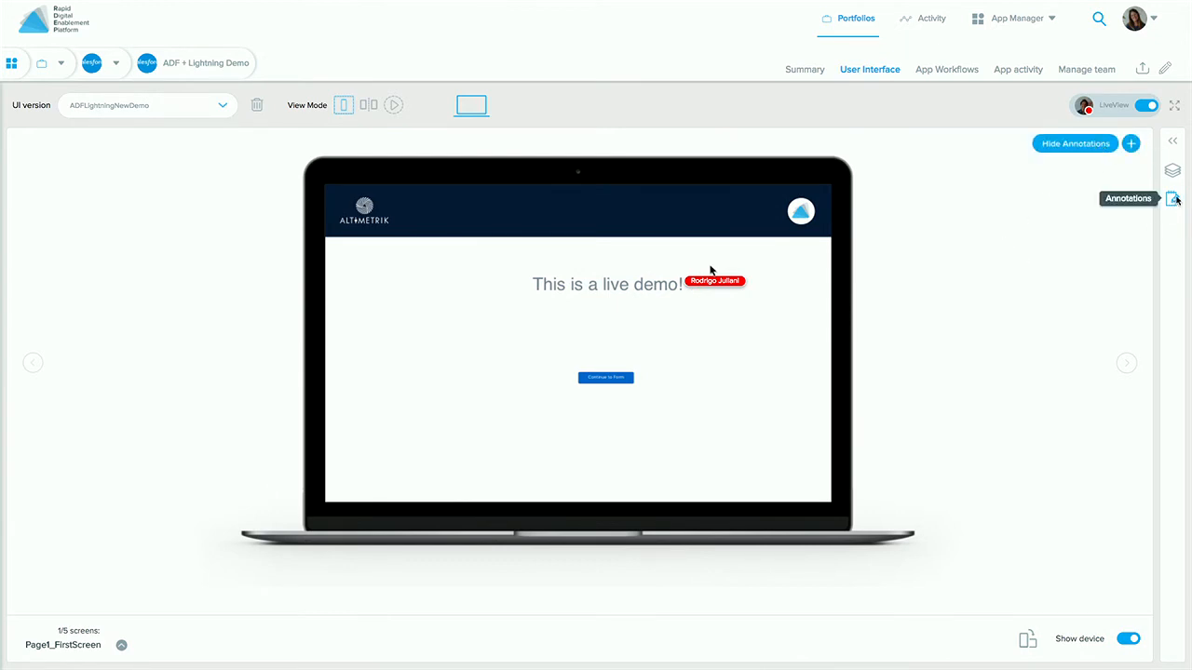
{"action": "left_click", "coordinate": [1173, 142]}
{"action": "left_click", "coordinate": [902, 171]}
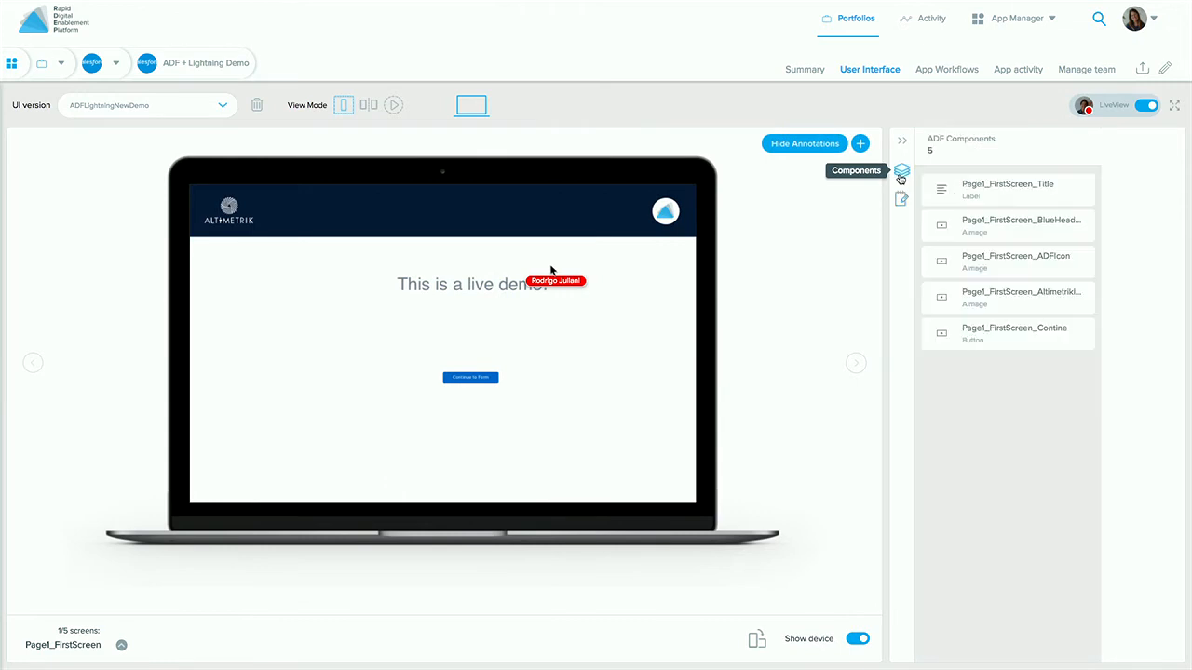
{"action": "left_click", "coordinate": [903, 198]}
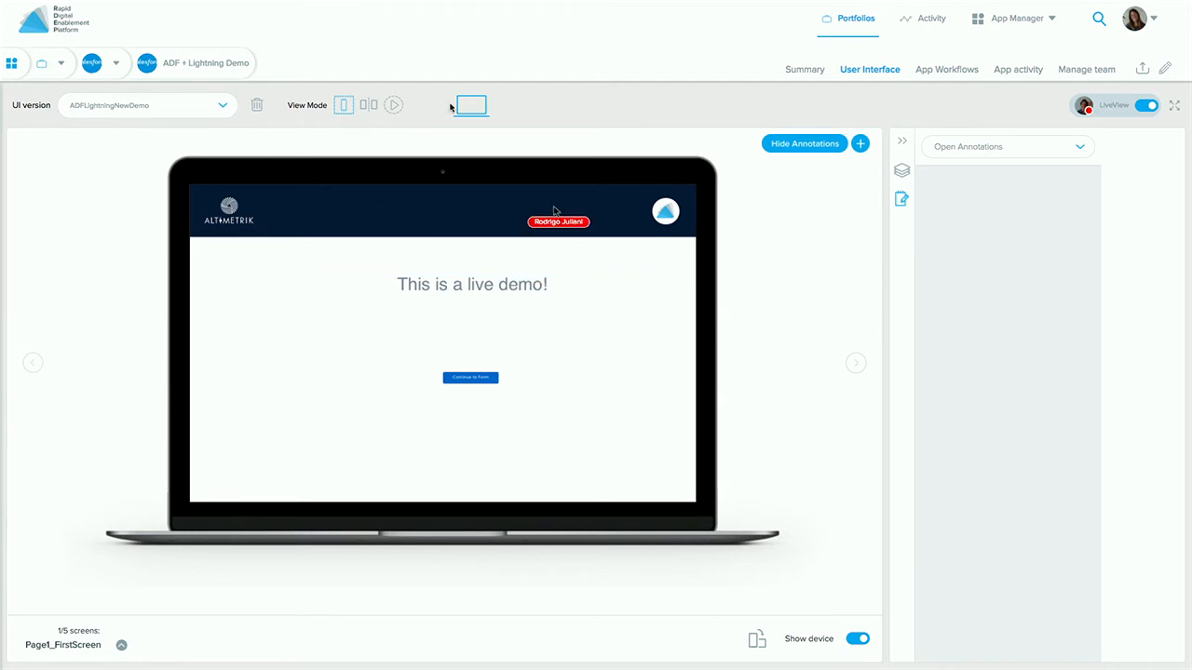
- Switch between the annotations and ADF Components lists, ending on ADF Components
{"action": "mouse_move", "coordinate": [312, 6]}
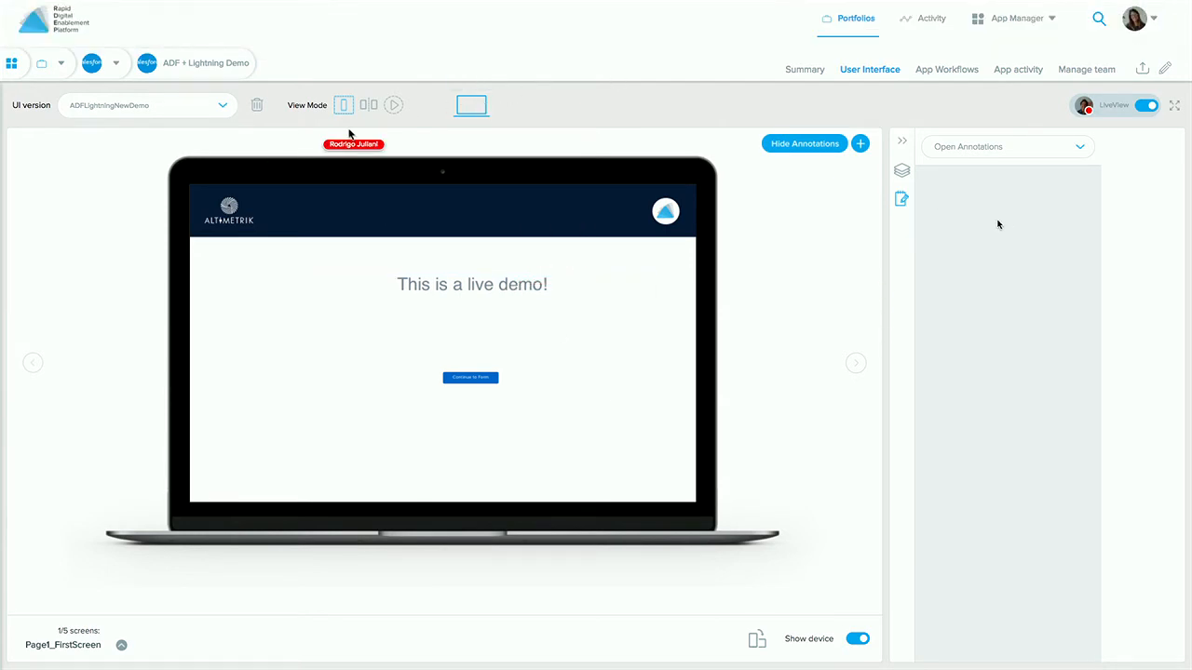
{"action": "left_click", "coordinate": [901, 176]}
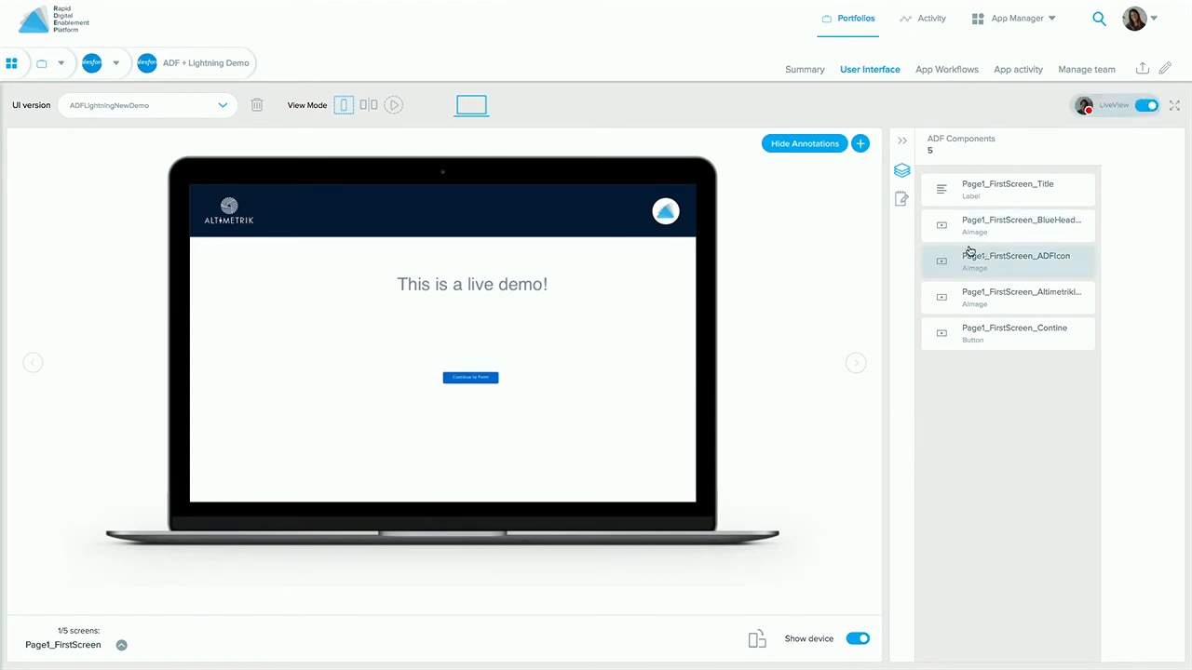
{"action": "left_click", "coordinate": [900, 200]}
{"action": "left_click", "coordinate": [902, 171]}
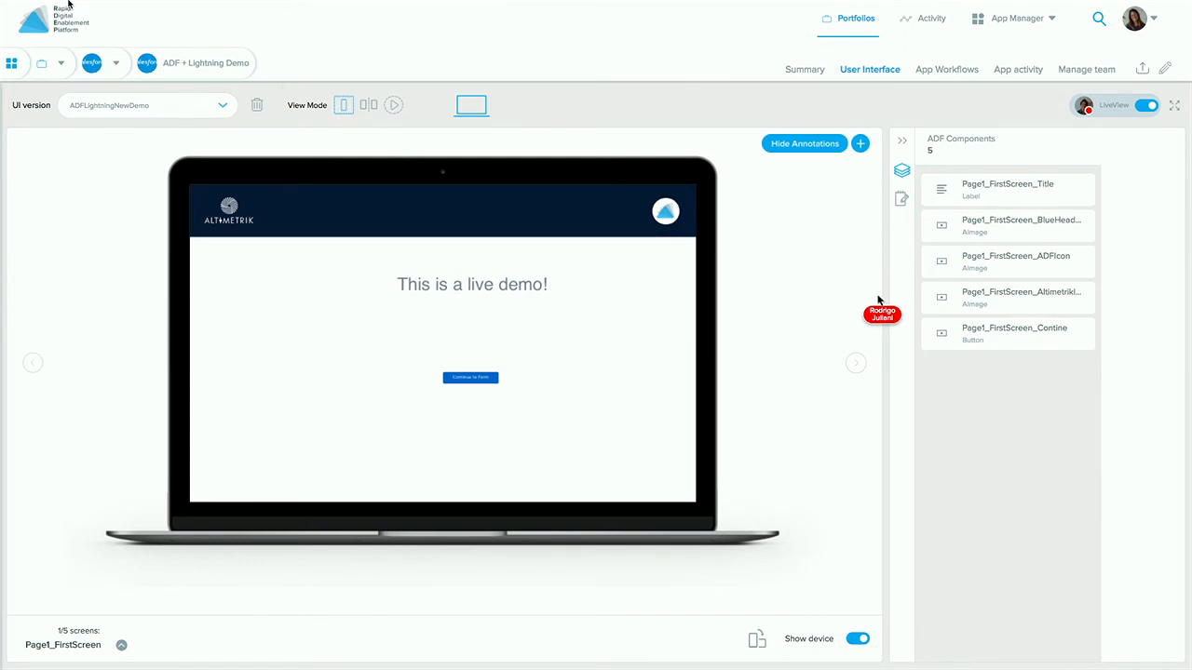
- Go to the Portfolio Management page, exit browser full screen and bring the Sketch file forward
{"action": "mouse_move", "coordinate": [875, 3]}
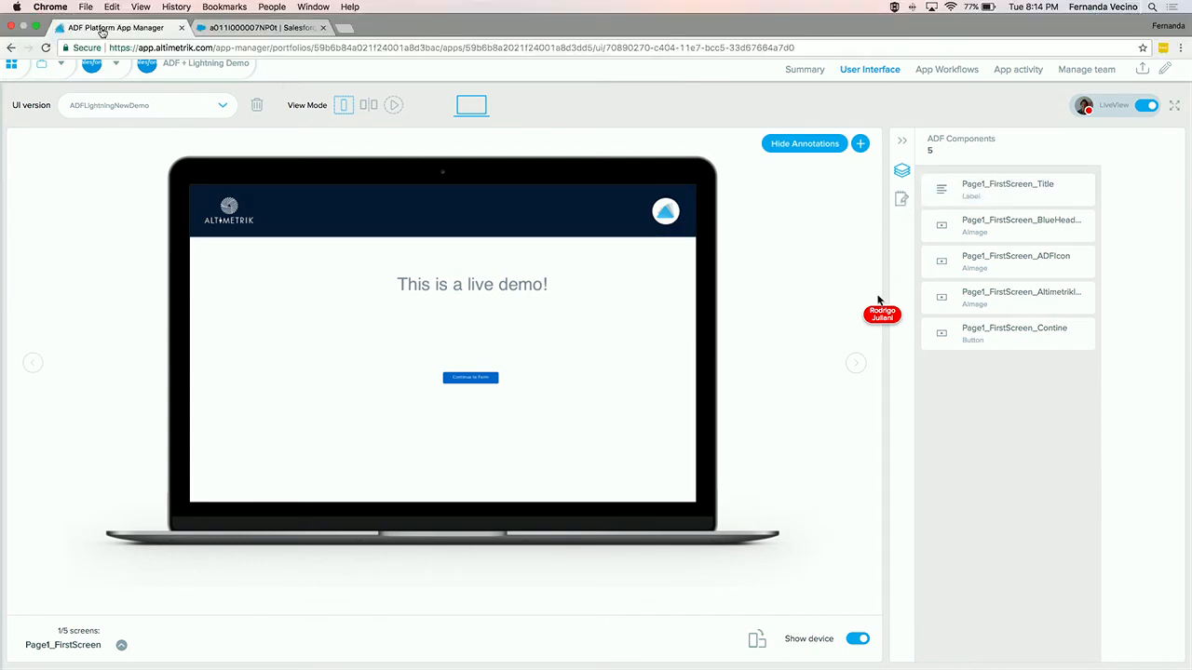
{"action": "left_click", "coordinate": [36, 7]}
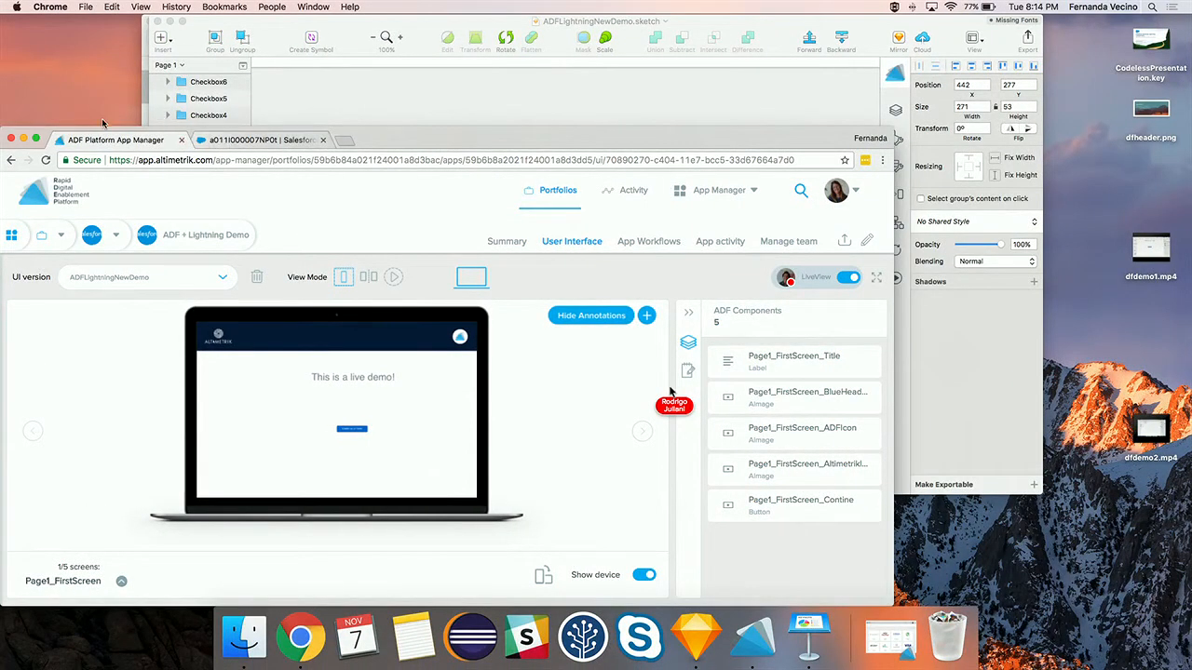
{"action": "left_click", "coordinate": [35, 139]}
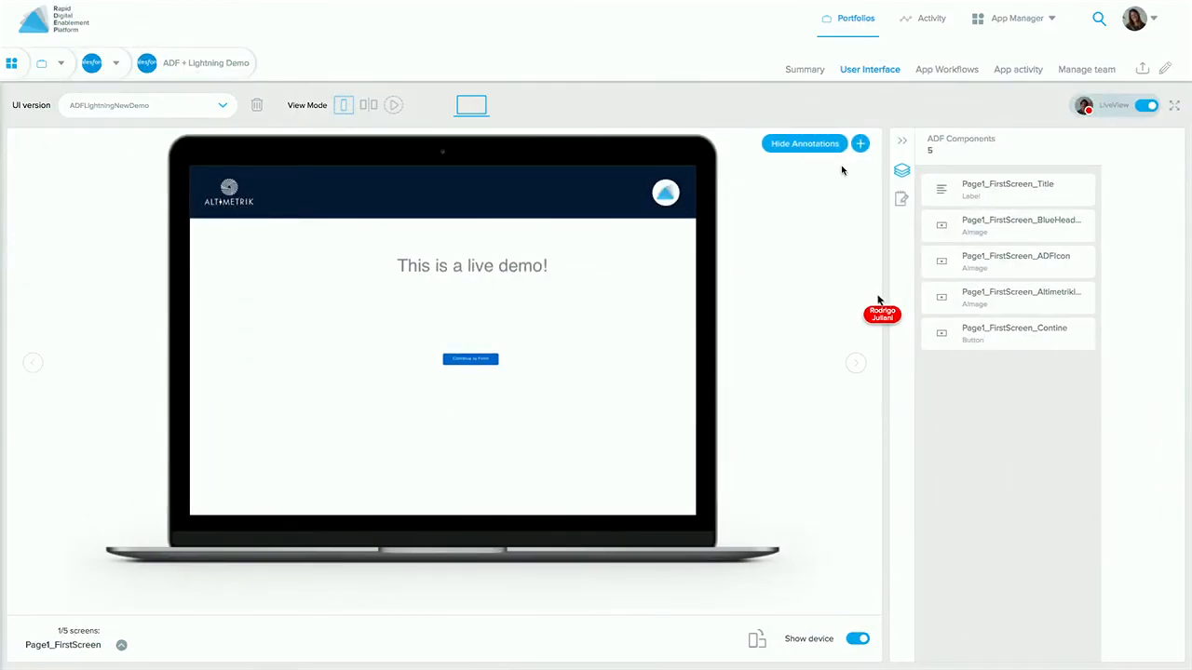
{"action": "left_click", "coordinate": [44, 11]}
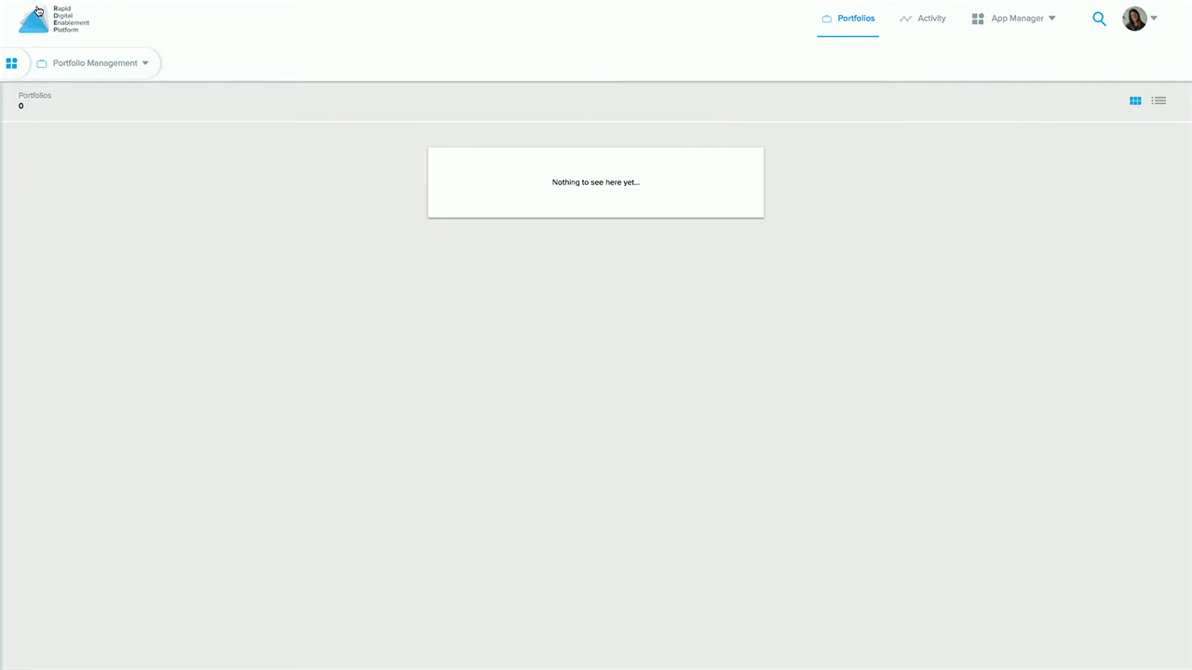
{"action": "mouse_move", "coordinate": [205, 3]}
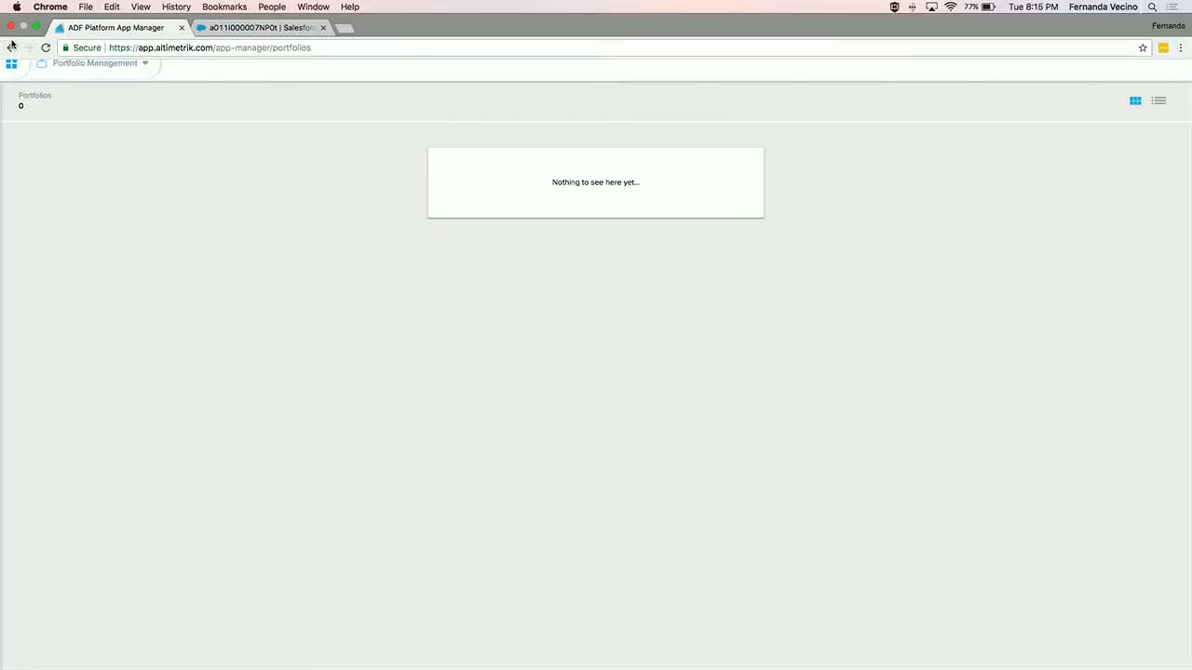
{"action": "left_click", "coordinate": [34, 27]}
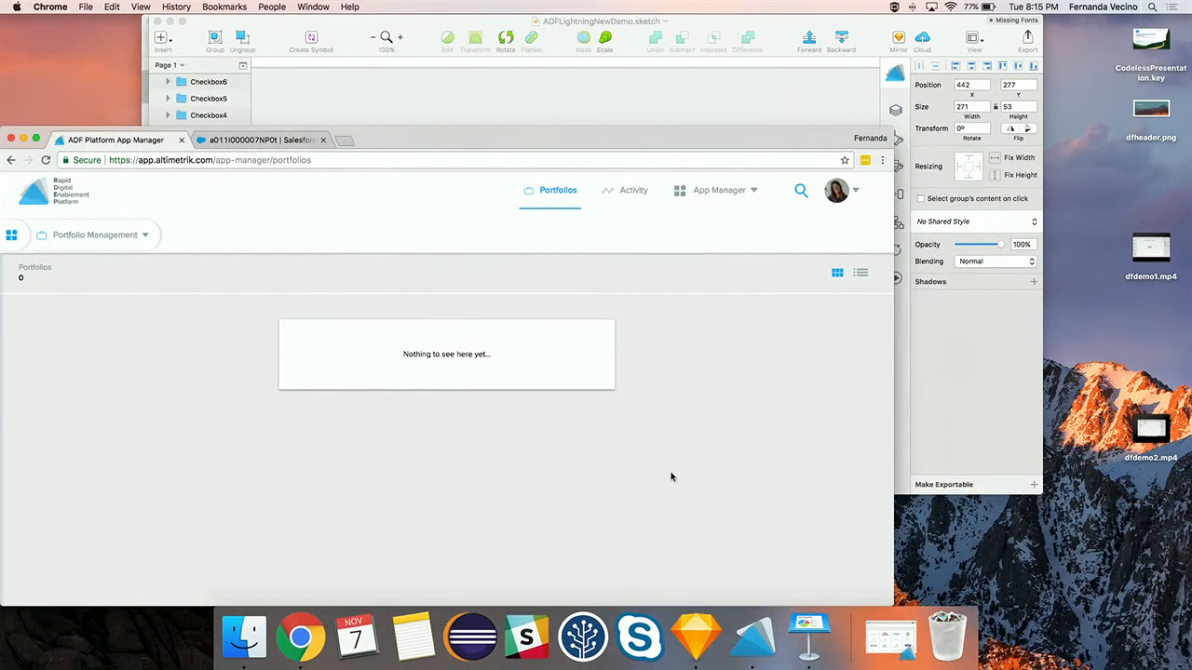
{"action": "left_click", "coordinate": [698, 633]}
- Retype the FirstScreen heading as 'For sure we are at Dreamforce!'
{"action": "scroll", "coordinate": [402, 224], "scroll_direction": "left", "scroll_amount": 5}
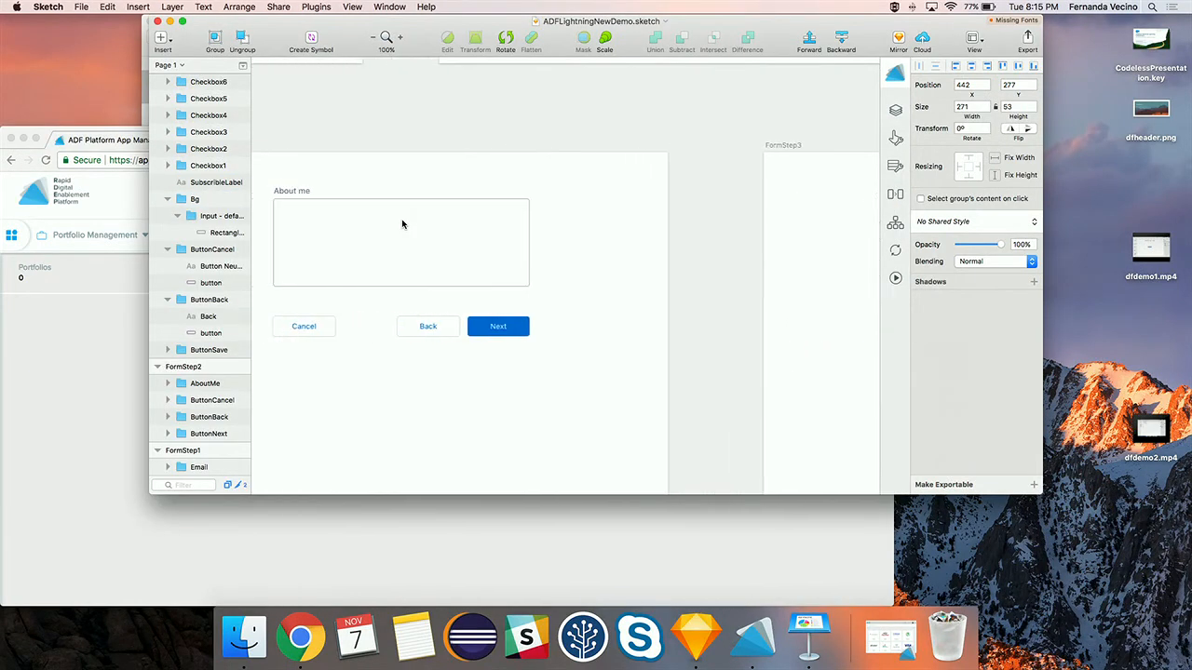
{"action": "scroll", "coordinate": [402, 224], "scroll_direction": "left", "scroll_amount": 10}
{"action": "scroll", "coordinate": [402, 223], "scroll_direction": "up", "scroll_amount": 3}
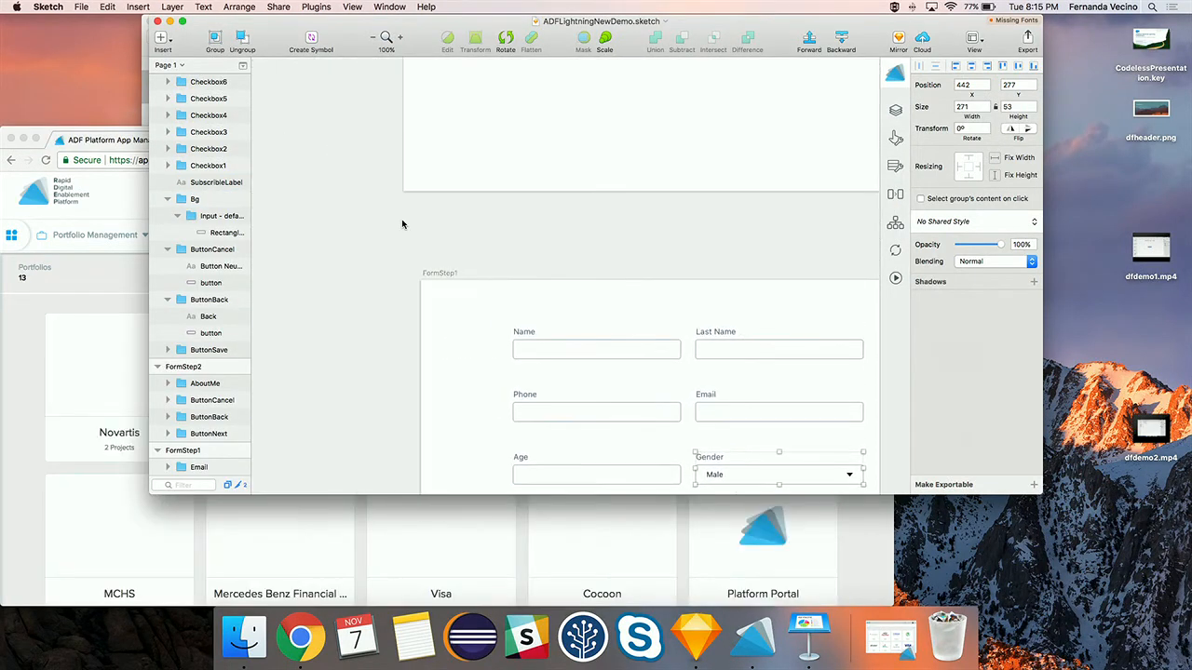
{"action": "scroll", "coordinate": [402, 224], "scroll_direction": "up", "scroll_amount": 8}
{"action": "scroll", "coordinate": [402, 223], "scroll_direction": "right", "scroll_amount": 5}
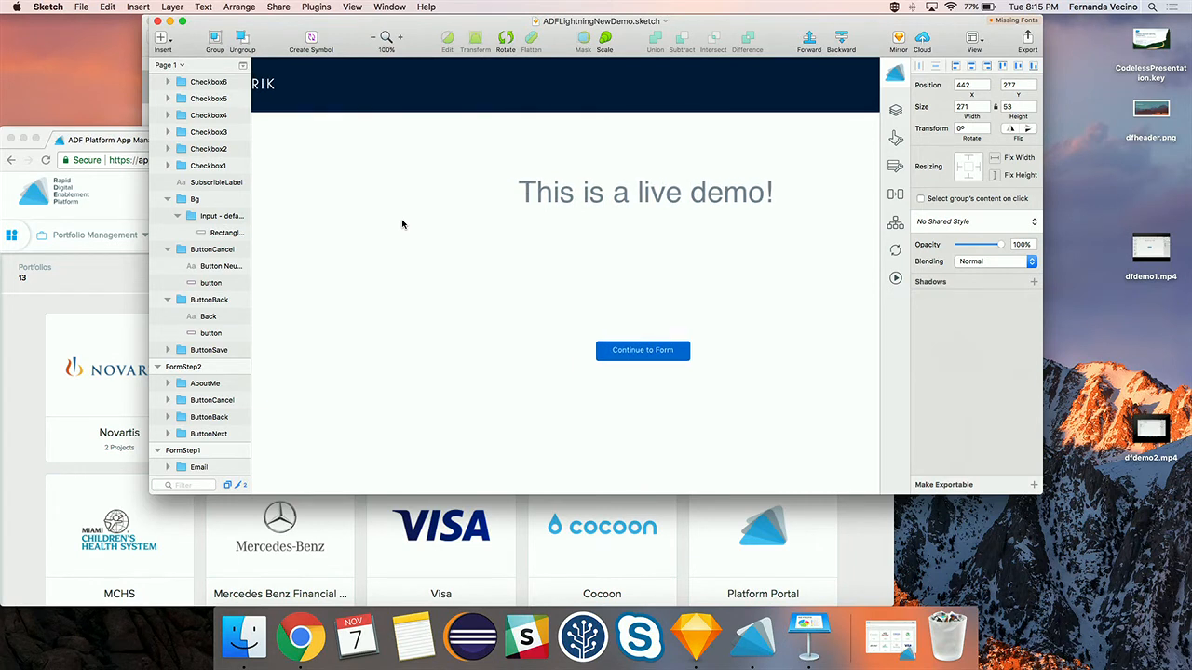
{"action": "scroll", "coordinate": [402, 223], "scroll_direction": "up", "scroll_amount": 1}
{"action": "scroll", "coordinate": [402, 224], "scroll_direction": "right", "scroll_amount": 1}
{"action": "left_click", "coordinate": [620, 223]}
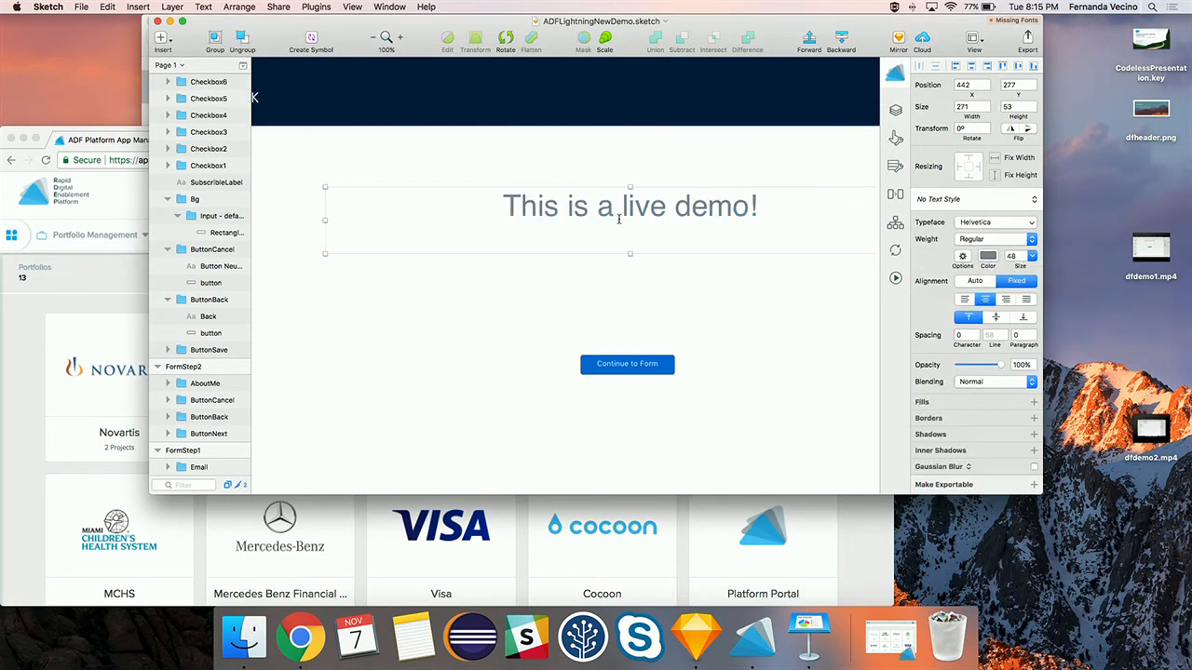
{"action": "double_click", "coordinate": [656, 206]}
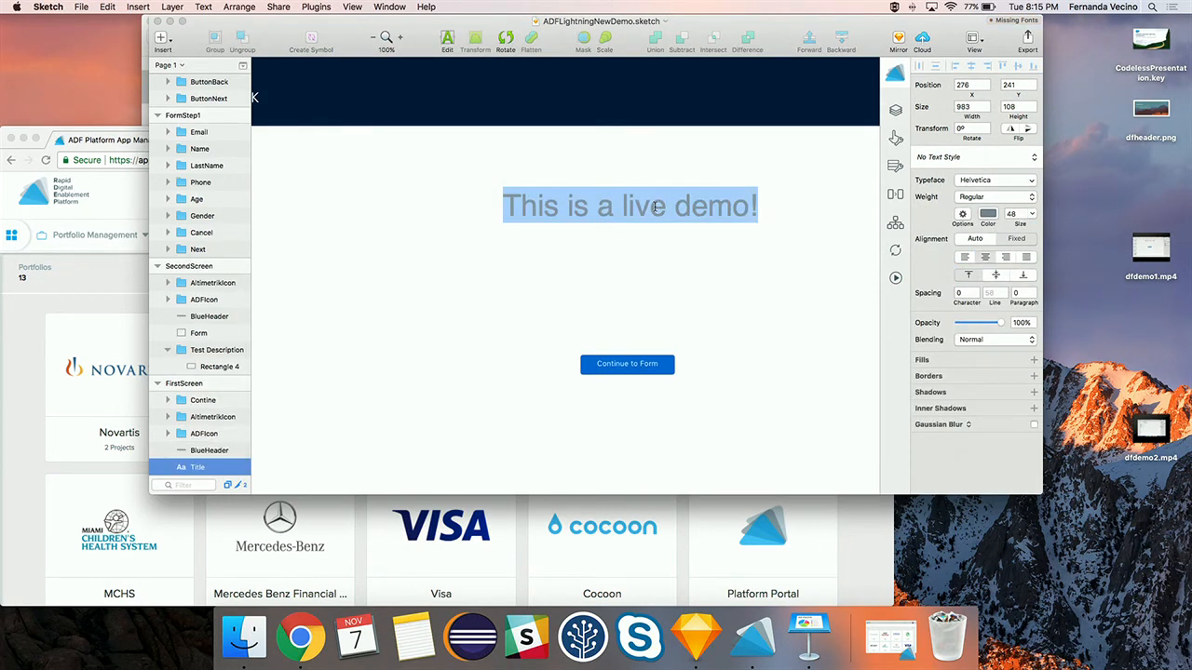
{"action": "type", "text": "Fo"}
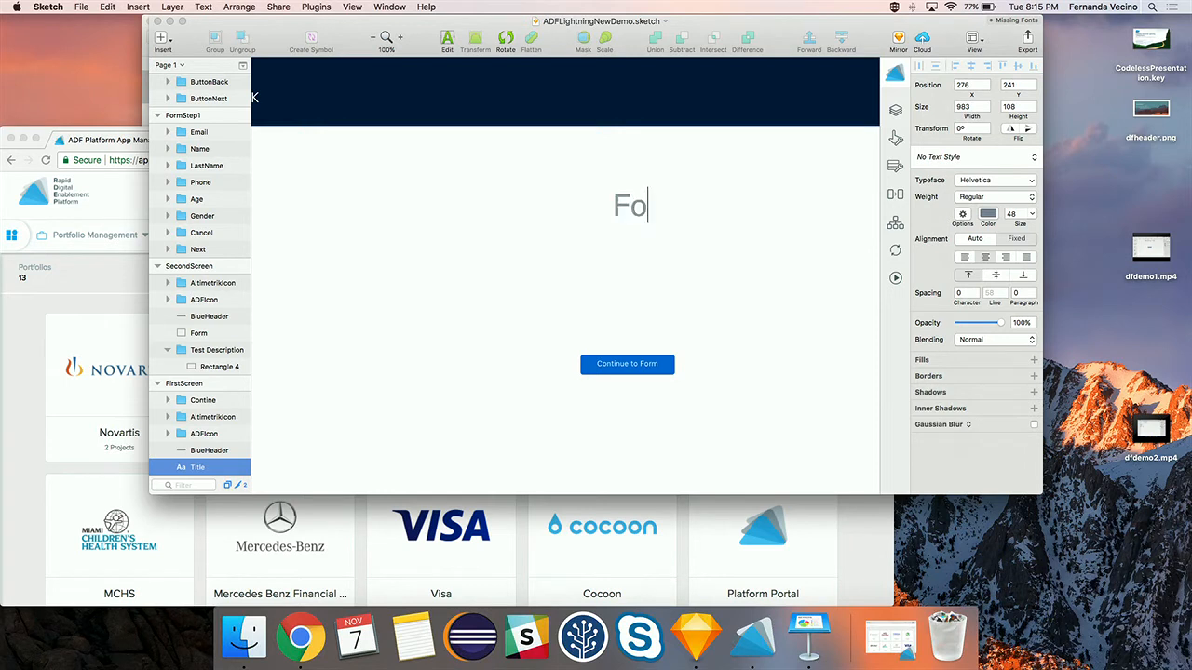
{"action": "type", "text": "r sure we are at Draemfo"}
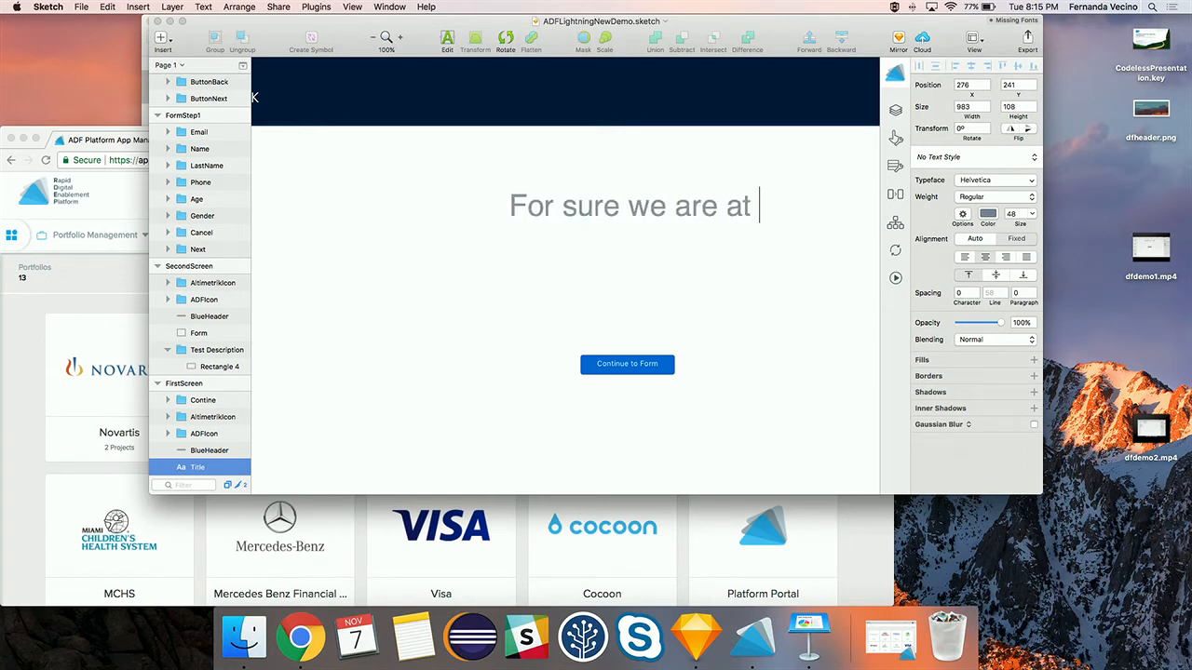
{"action": "key", "text": "BackSpace"}
{"action": "key", "text": "BackSpace"}
{"action": "key", "text": "BackSpace"}
{"action": "key", "text": "BackSpace"}
{"action": "key", "text": "BackSpace"}
{"action": "type", "text": "eamforce!"}
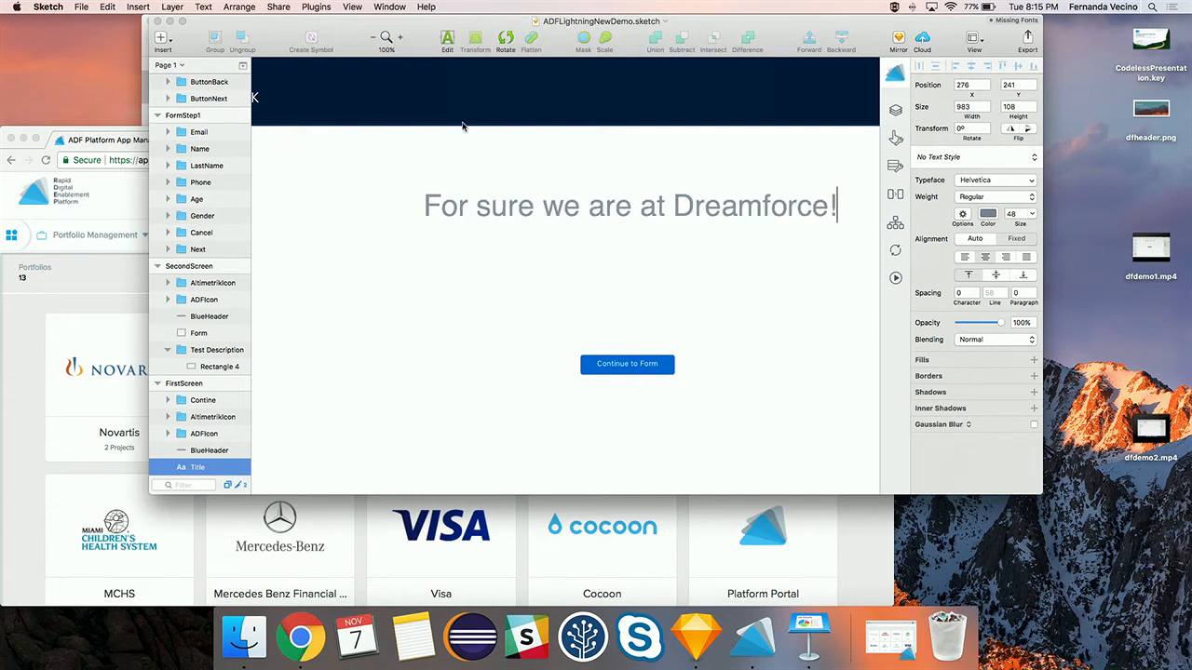
- Move the Continue to Form button up just beneath the heading
{"action": "left_click", "coordinate": [604, 362]}
{"action": "left_click", "coordinate": [622, 367]}
{"action": "left_click_drag", "start_coordinate": [637, 369], "coordinate": [624, 249]}
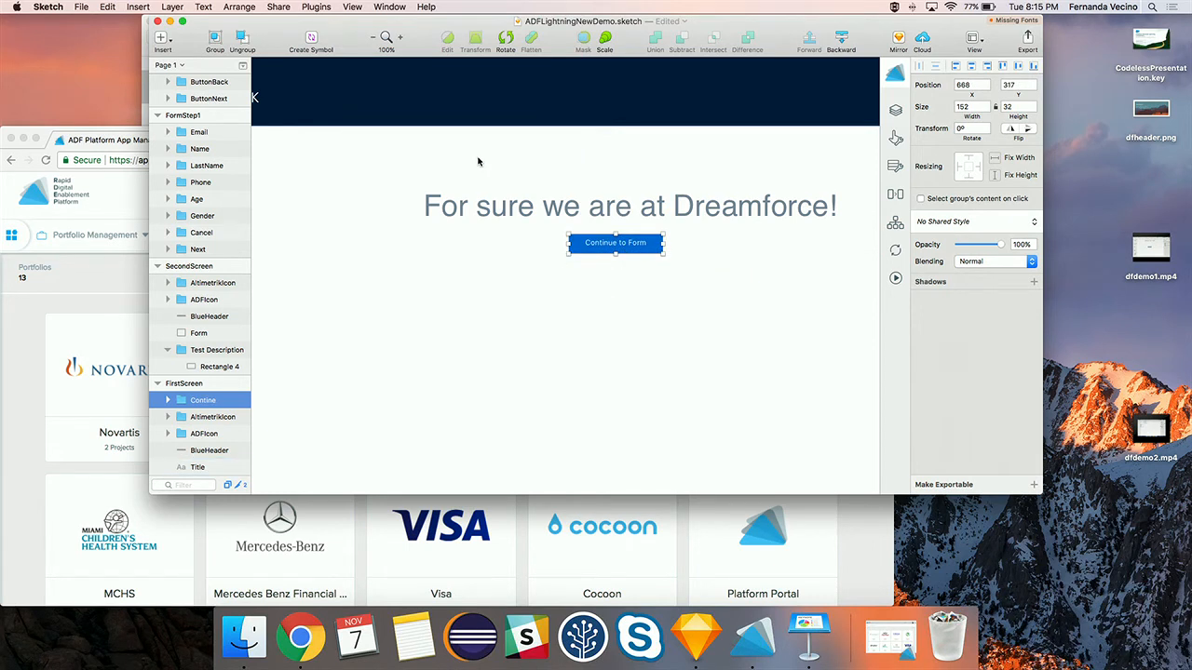
- Generate and deploy the ADF app with FirstScreen as the initial screen, dismissing the D2A output
{"action": "left_click", "coordinate": [896, 279]}
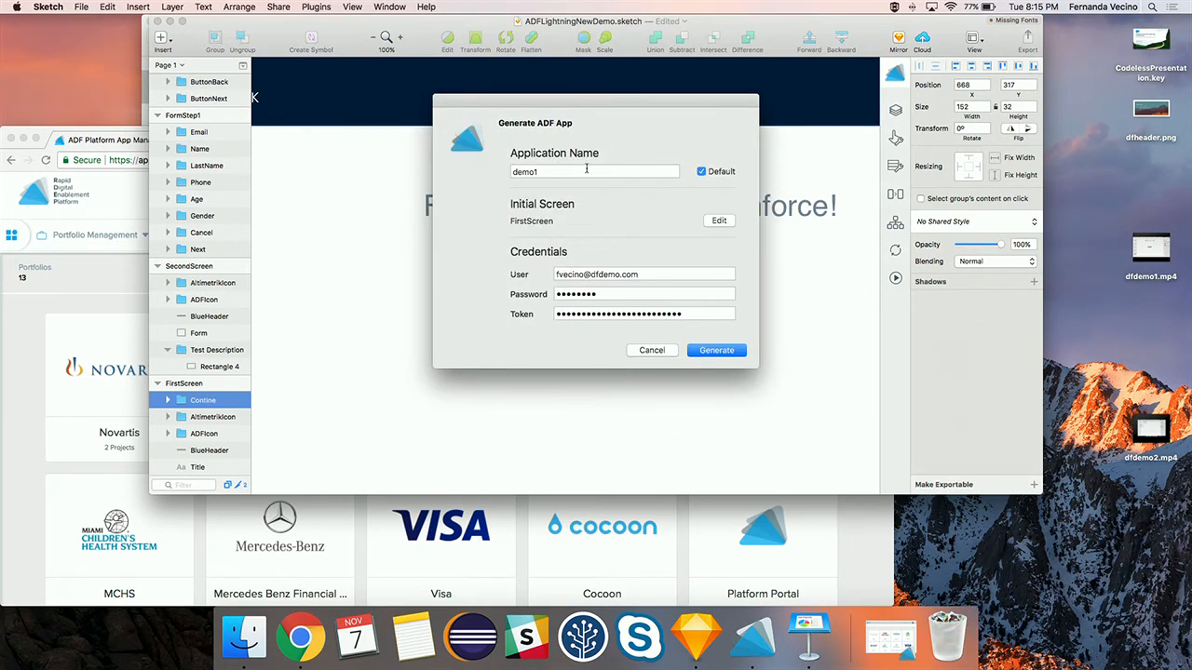
{"action": "left_click", "coordinate": [718, 220]}
{"action": "left_click", "coordinate": [601, 183]}
{"action": "left_click", "coordinate": [577, 182]}
{"action": "left_click", "coordinate": [694, 211]}
{"action": "left_click", "coordinate": [717, 351]}
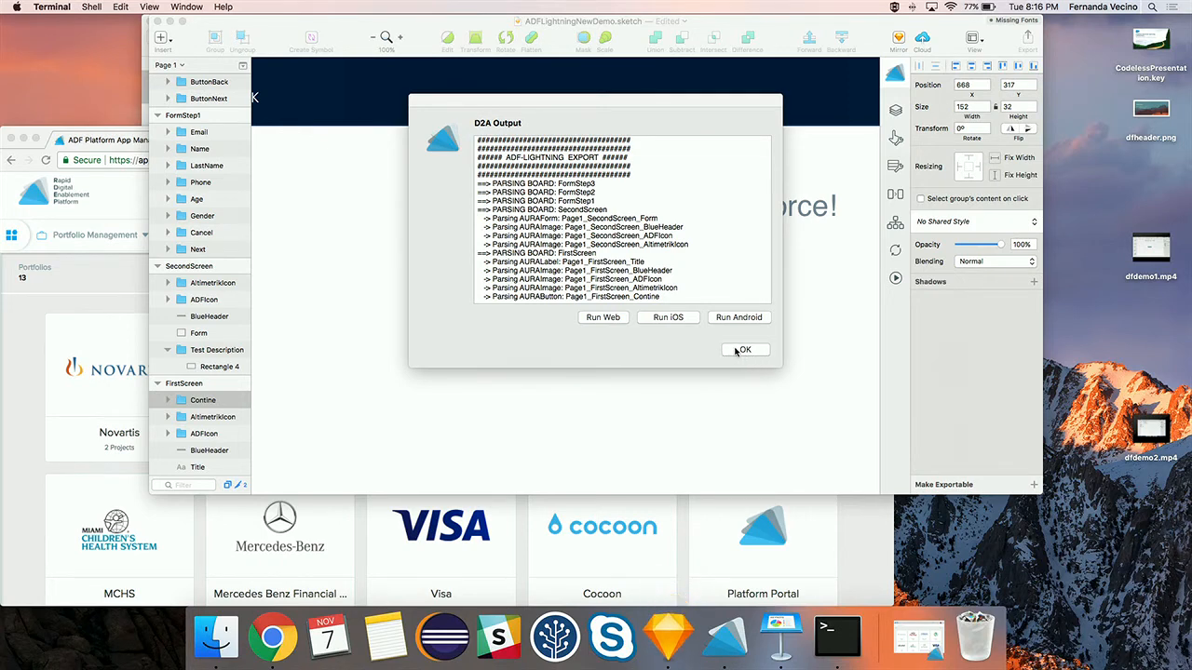
{"action": "left_click", "coordinate": [739, 351]}
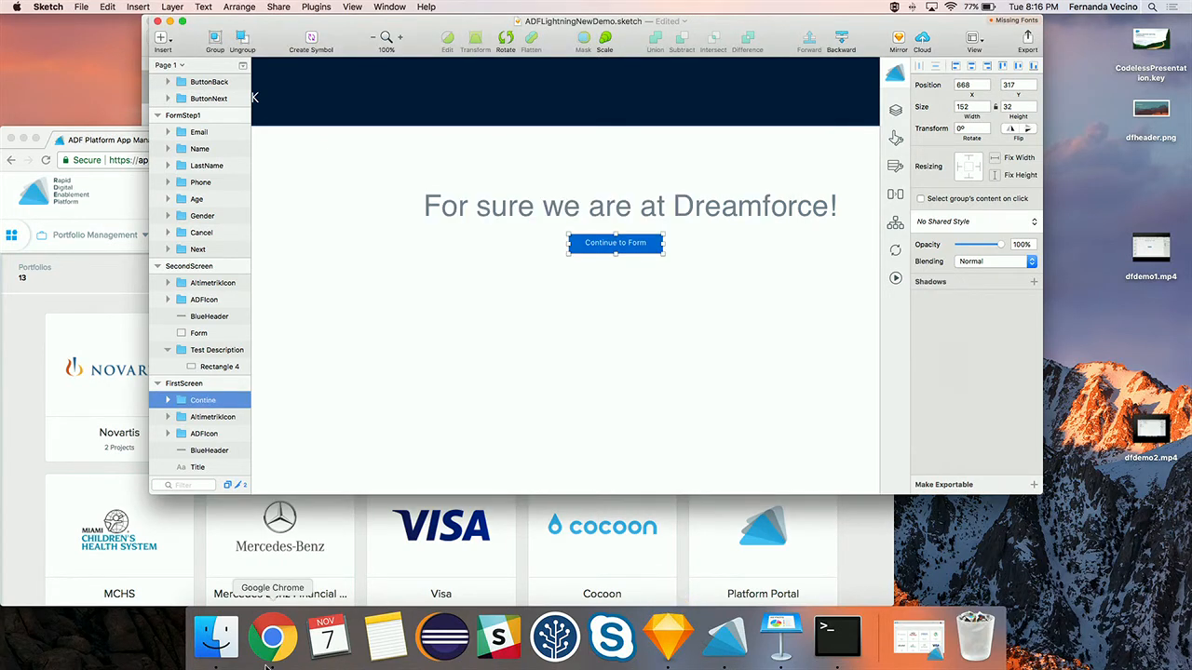
- Bring the browser back full screen on the Salesforce subscriber record tab
{"action": "left_click", "coordinate": [270, 635]}
{"action": "left_click_drag", "start_coordinate": [406, 143], "coordinate": [461, 5]}
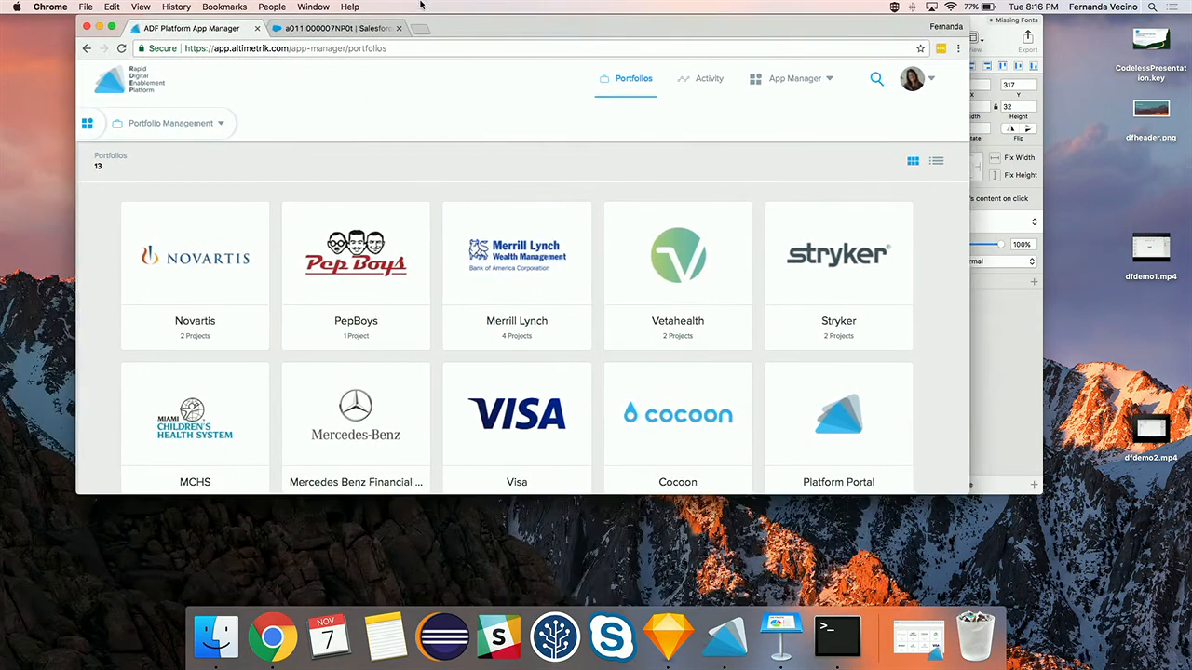
{"action": "left_click", "coordinate": [109, 27]}
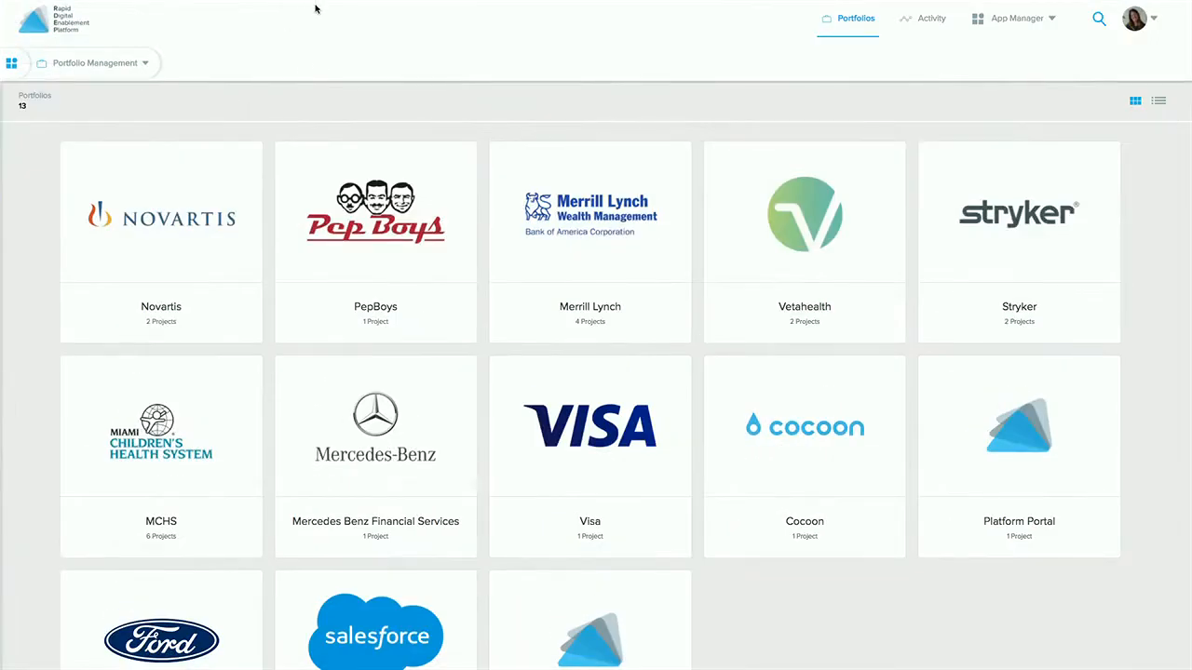
{"action": "left_click", "coordinate": [246, 28]}
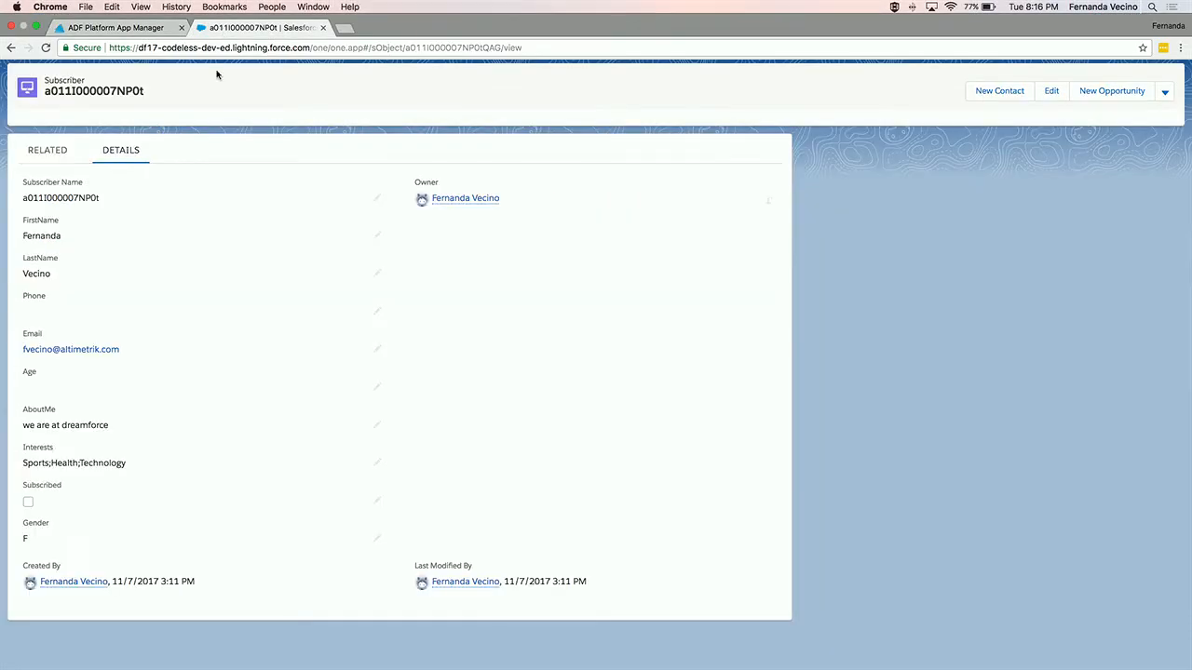
- Launch the ADF + Lightning app to see the Dreamforce heading, then exit browser full screen
{"action": "left_click", "coordinate": [22, 43]}
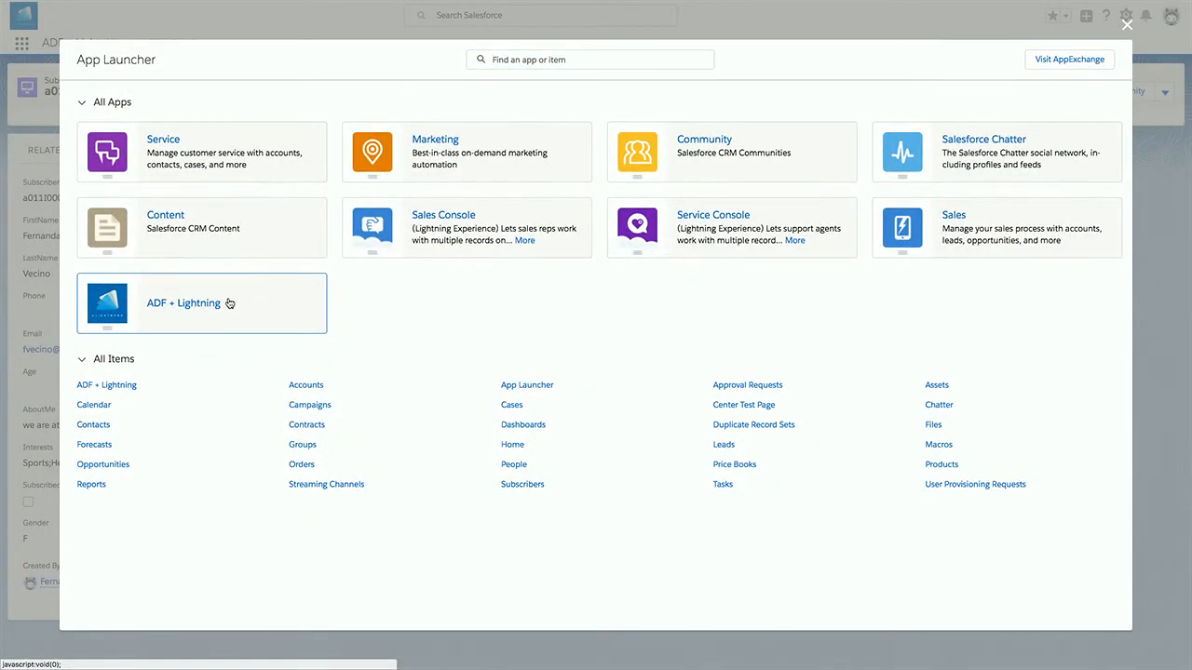
{"action": "left_click", "coordinate": [183, 303]}
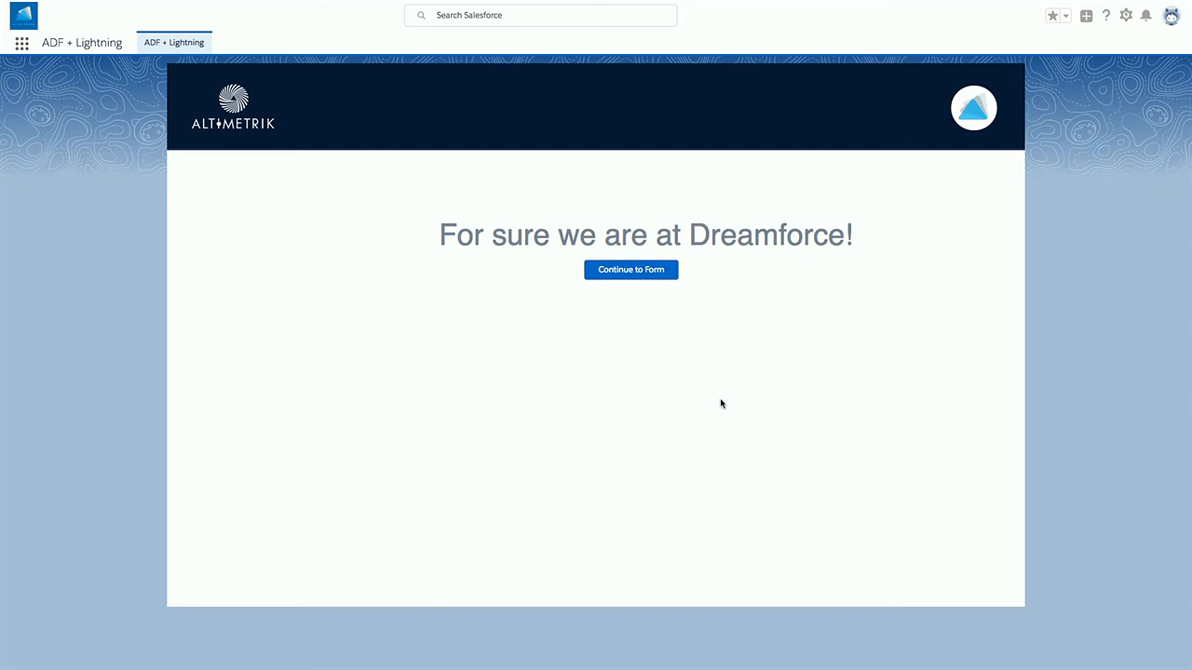
{"action": "mouse_move", "coordinate": [3, 1]}
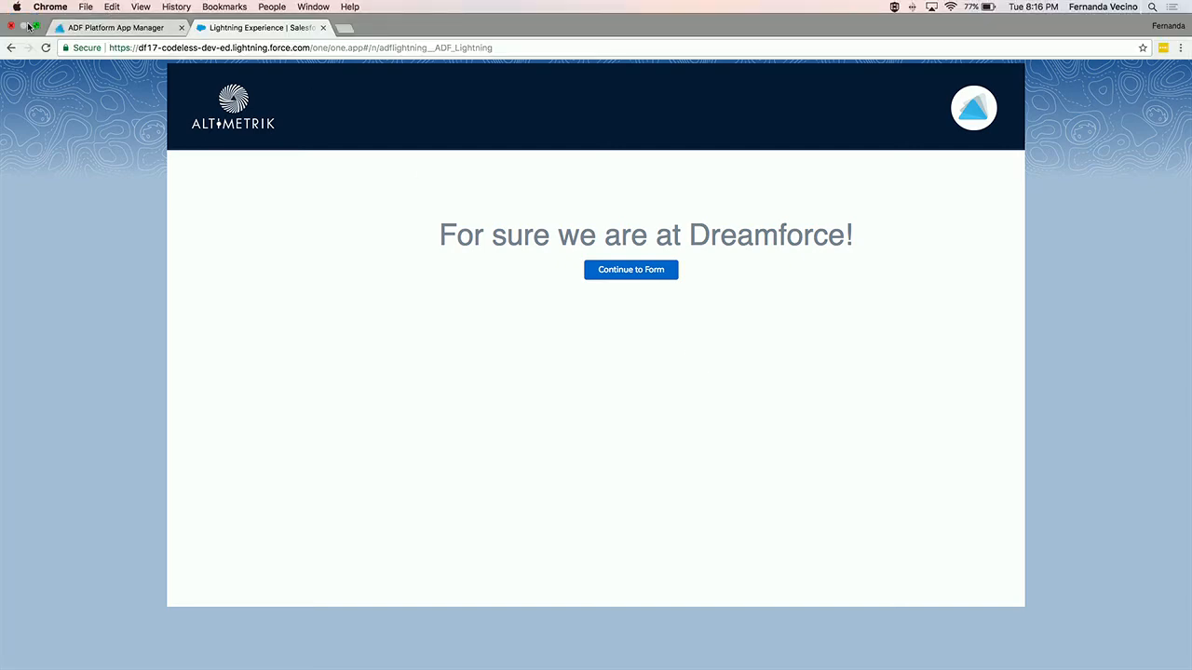
{"action": "left_click", "coordinate": [35, 27]}
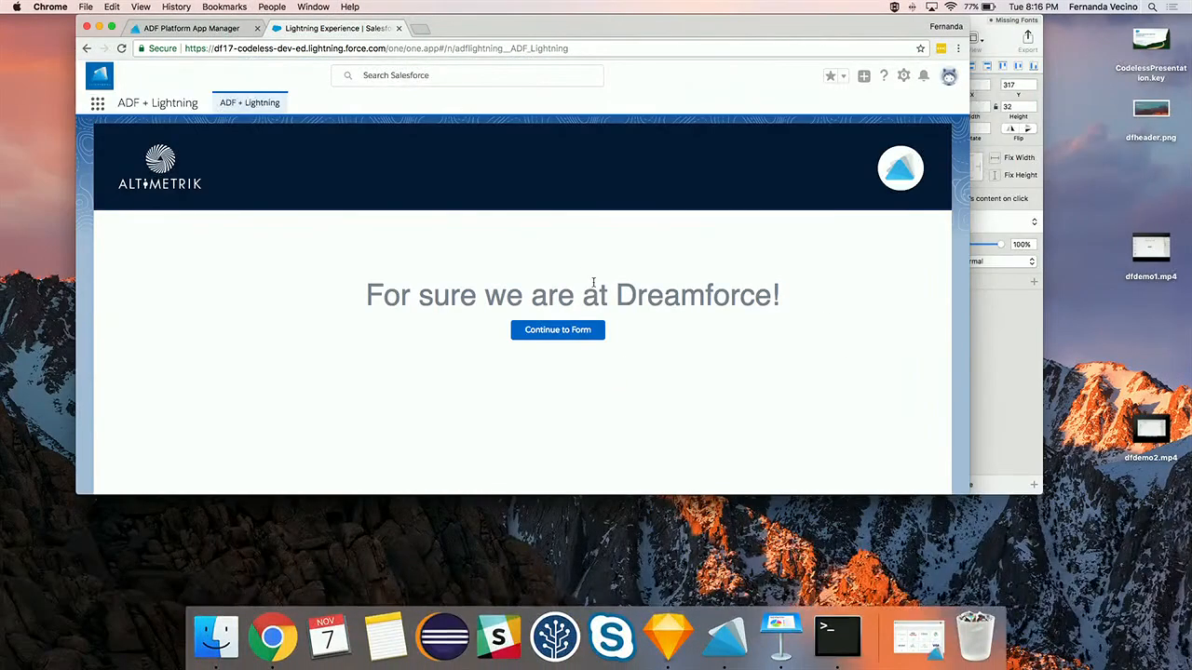
- Bring the Keynote presentation forward, briefly start the slideshow, then stop it
{"action": "left_click", "coordinate": [783, 635]}
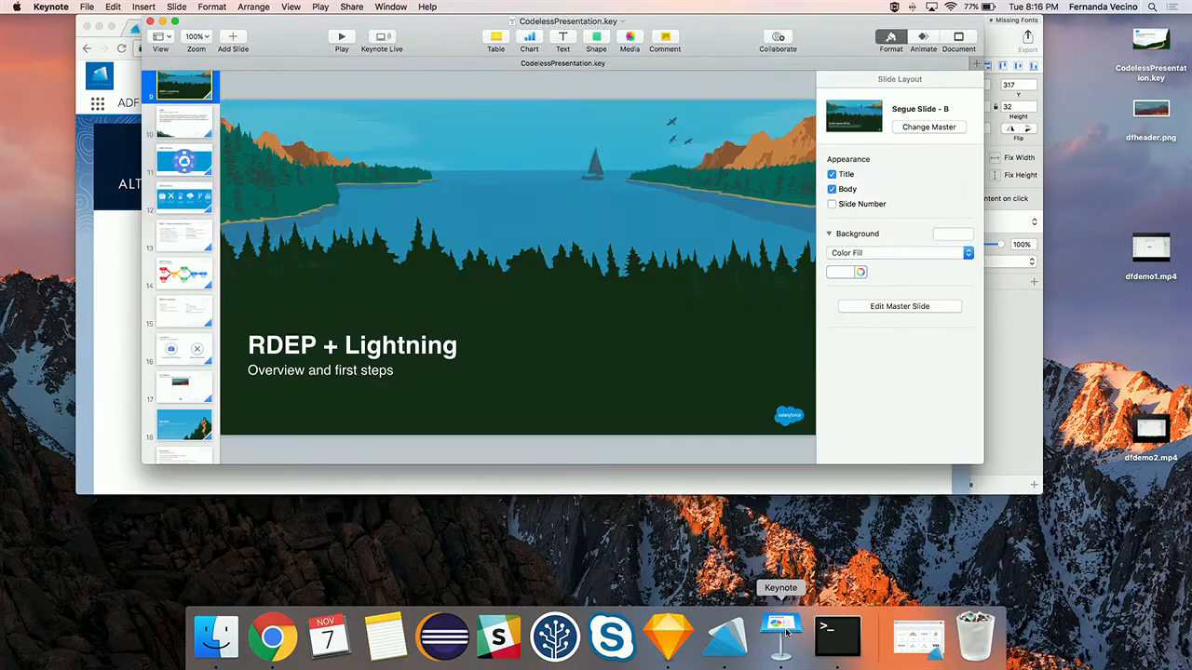
{"action": "left_click", "coordinate": [341, 39]}
{"action": "key", "text": "Escape"}
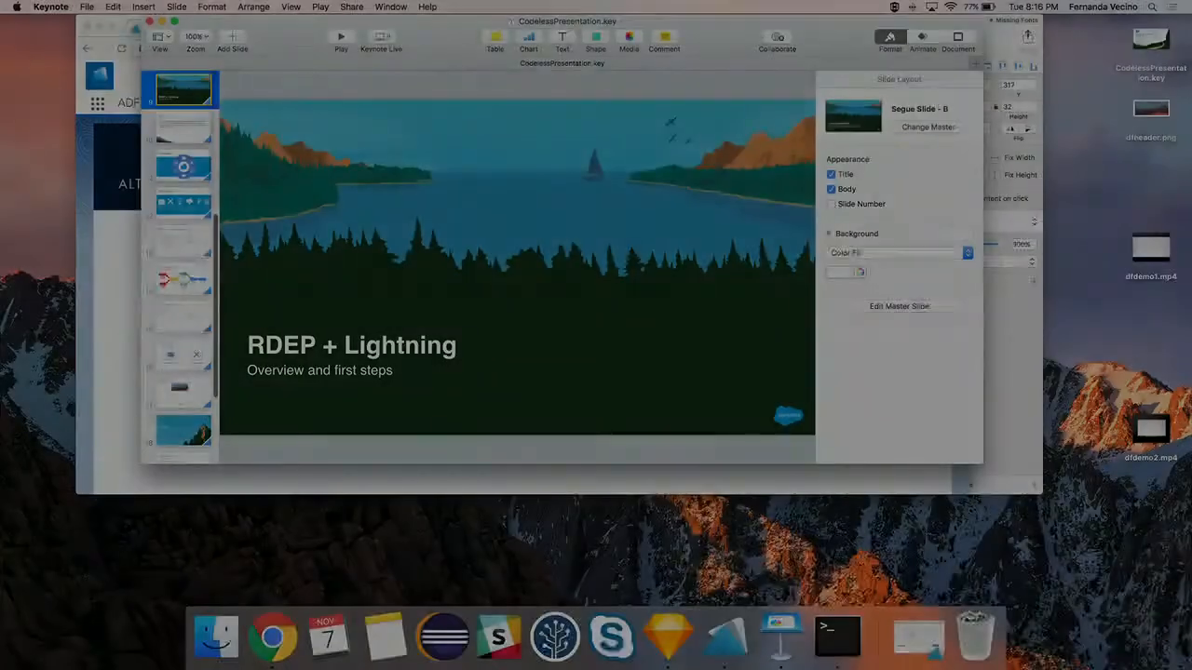
- Present slide 17, 'Live Demo 2: Dreamforce Events Registration Component', full screen, then exit
{"action": "scroll", "coordinate": [213, 374], "scroll_direction": "down", "scroll_amount": 3}
{"action": "scroll", "coordinate": [214, 373], "scroll_direction": "down", "scroll_amount": 1}
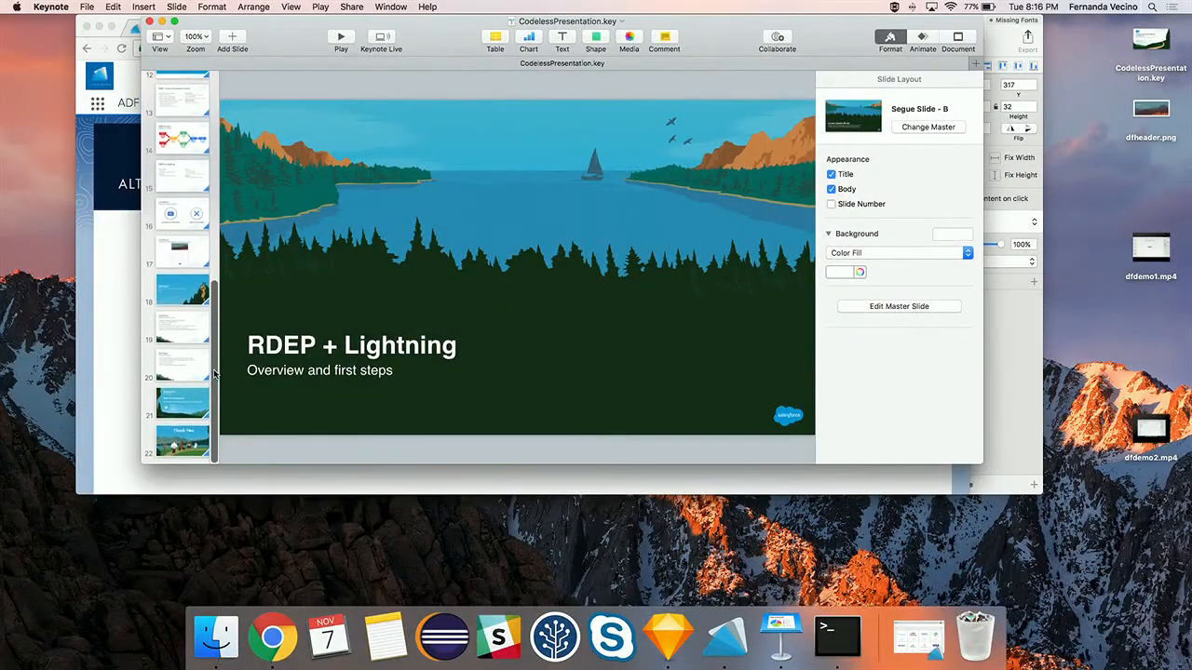
{"action": "left_click", "coordinate": [191, 256]}
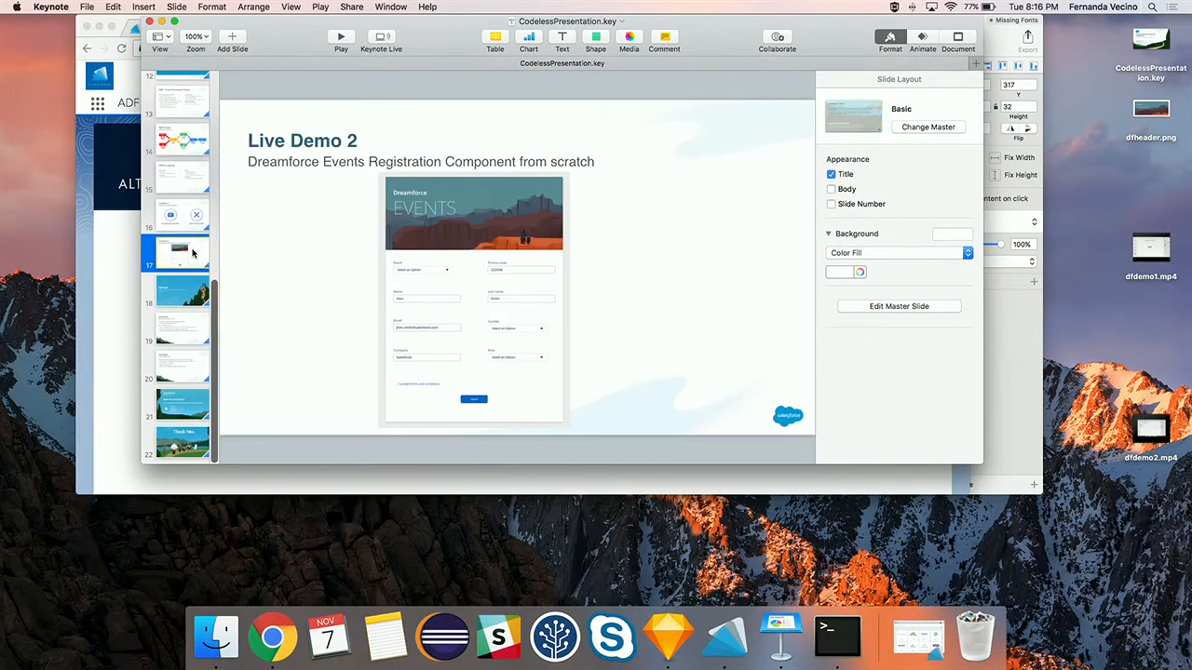
{"action": "left_click", "coordinate": [341, 39]}
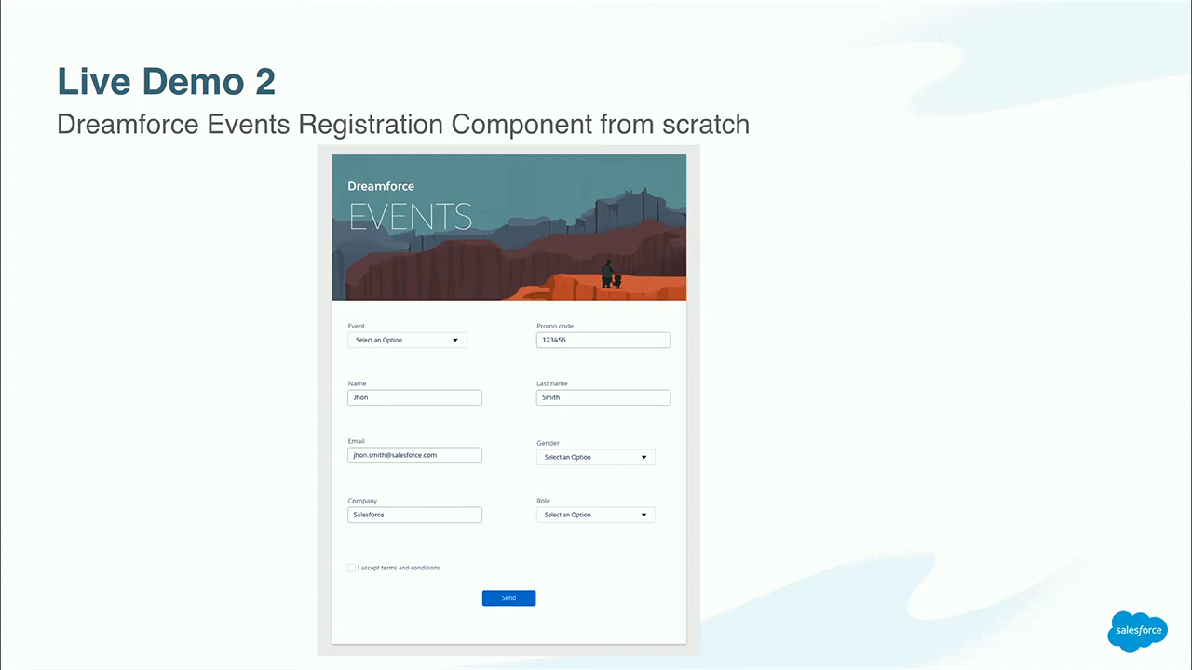
{"action": "key", "text": "Escape"}
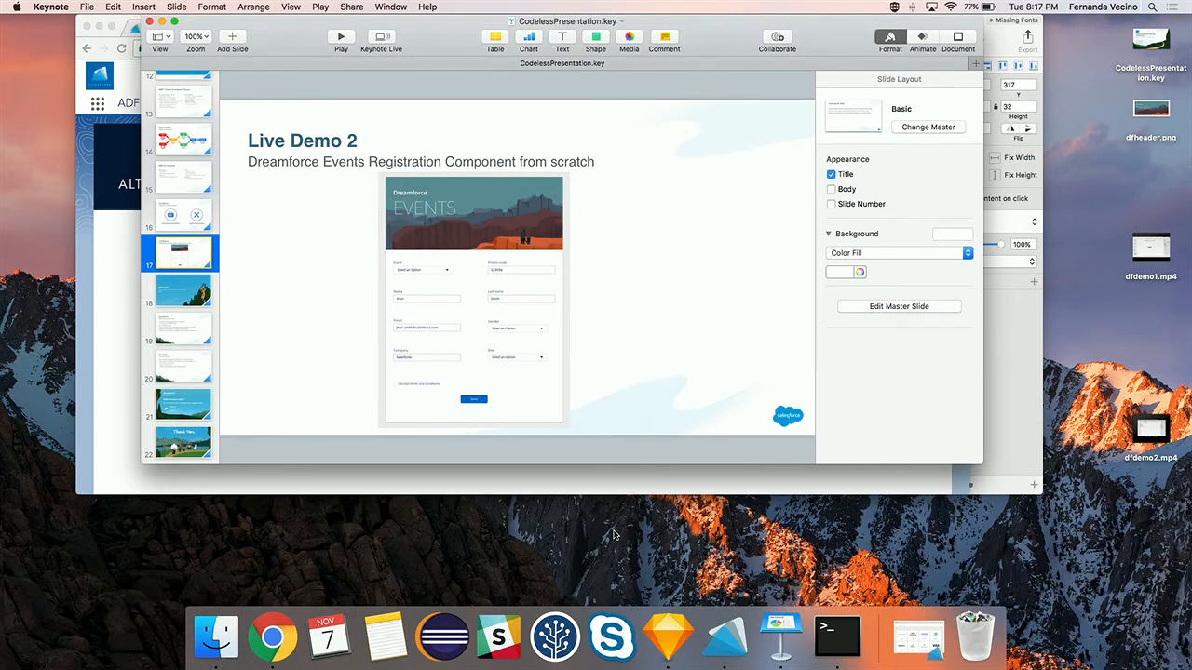
- Glance at the live Dreamforce app in Chrome, pass through Keynote, and return to Sketch
{"action": "left_click", "coordinate": [127, 365]}
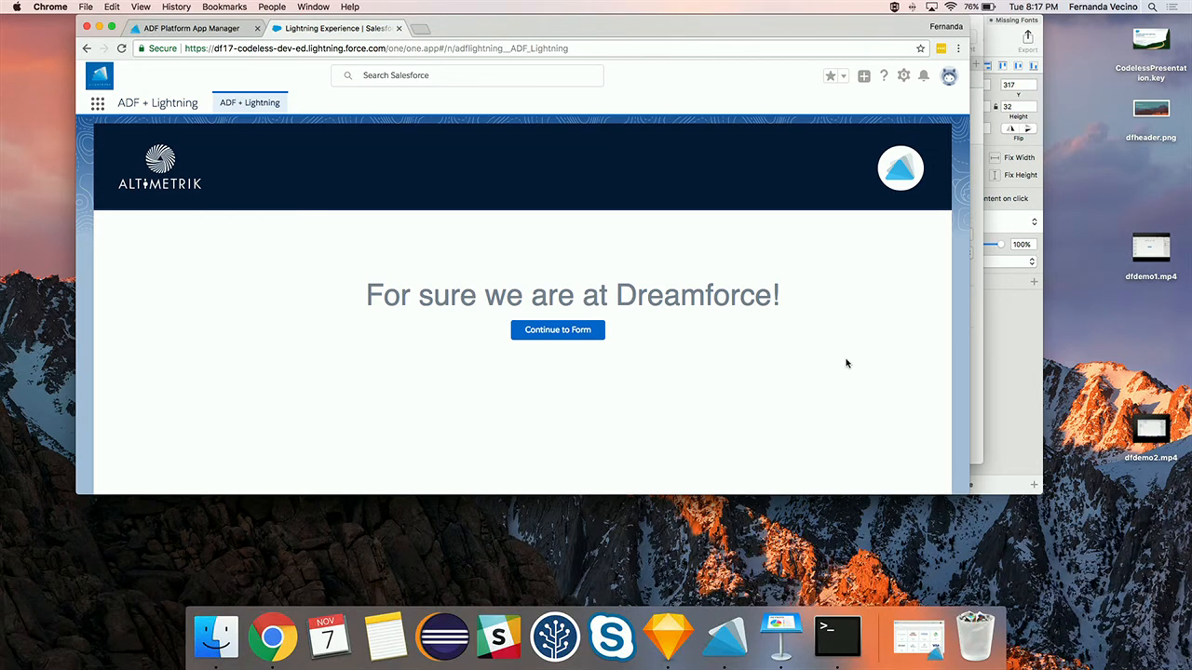
{"action": "left_click", "coordinate": [977, 322]}
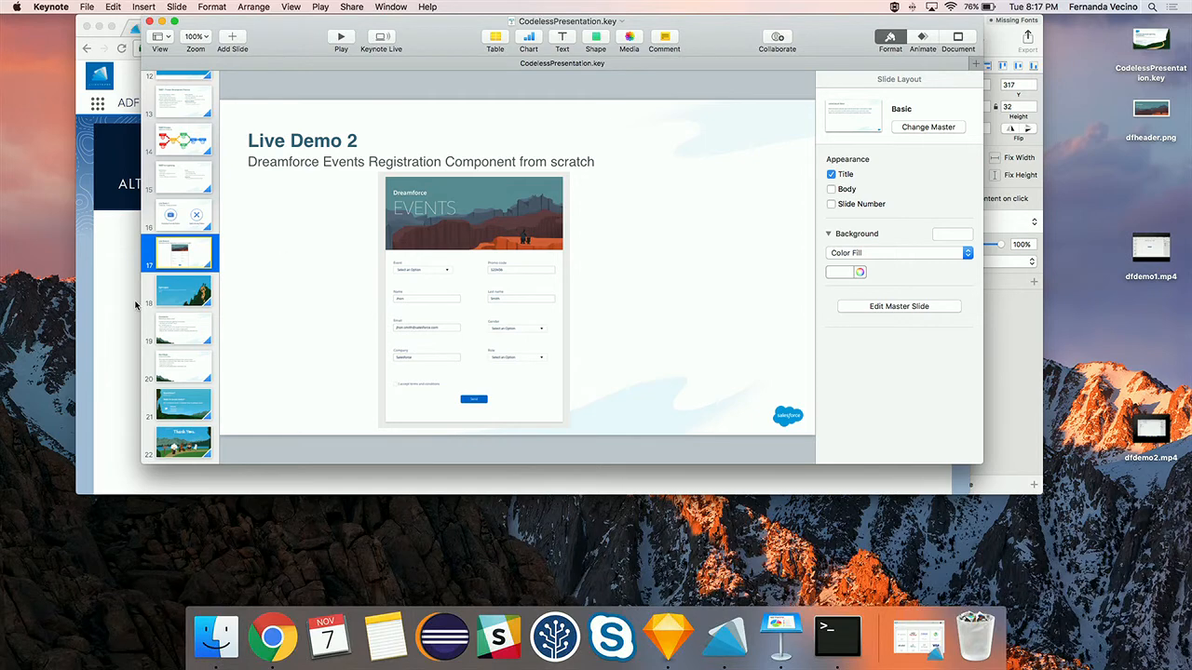
{"action": "left_click", "coordinate": [664, 630]}
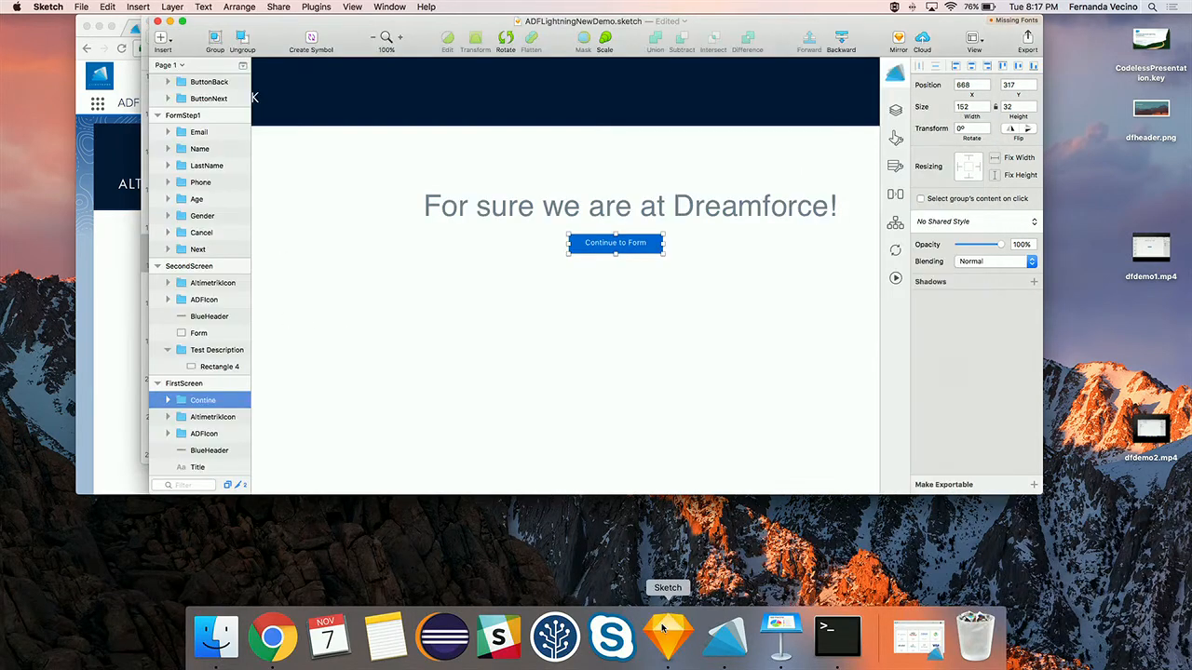
- Maximize the Sketch window and create a new document from the ADF Lightning template
{"action": "double_click", "coordinate": [243, 24]}
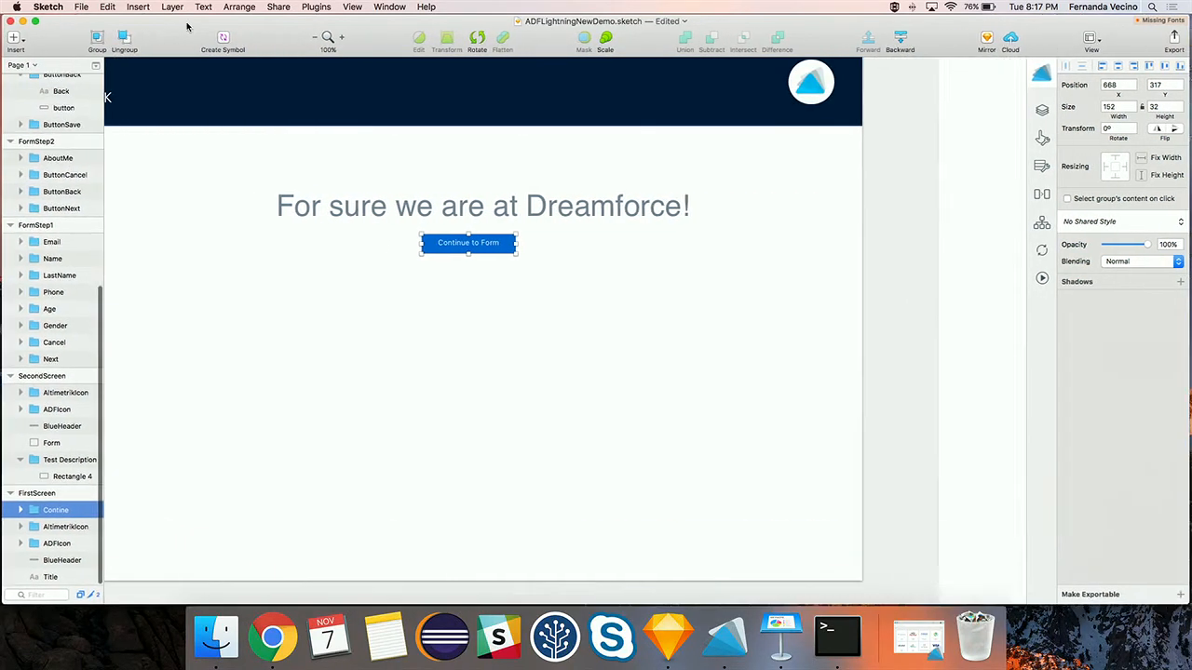
{"action": "left_click", "coordinate": [83, 8]}
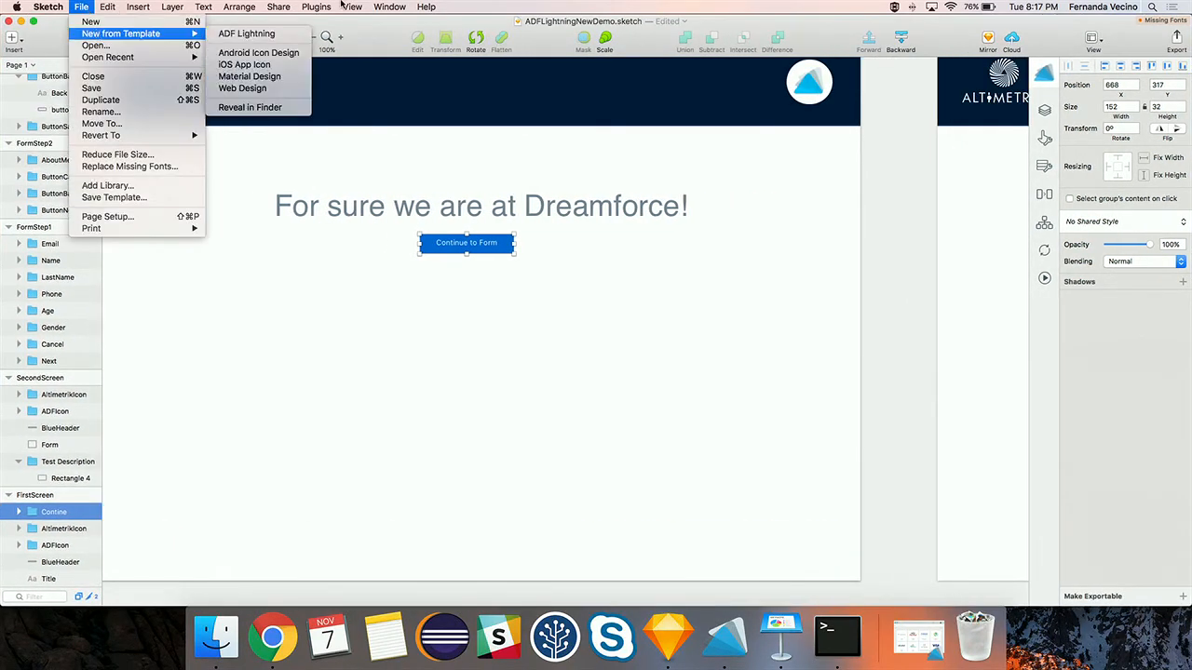
{"action": "left_click", "coordinate": [284, 34]}
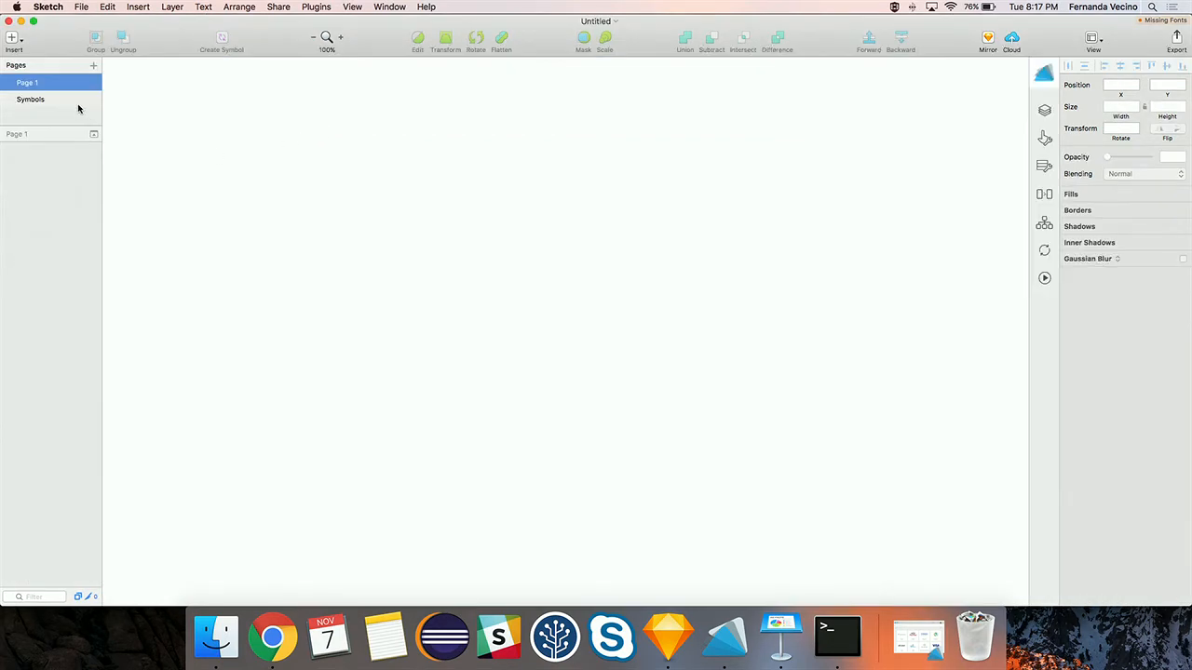
- Add a Desktop artboard and resize it to 1024 × 1024
{"action": "left_click", "coordinate": [12, 37]}
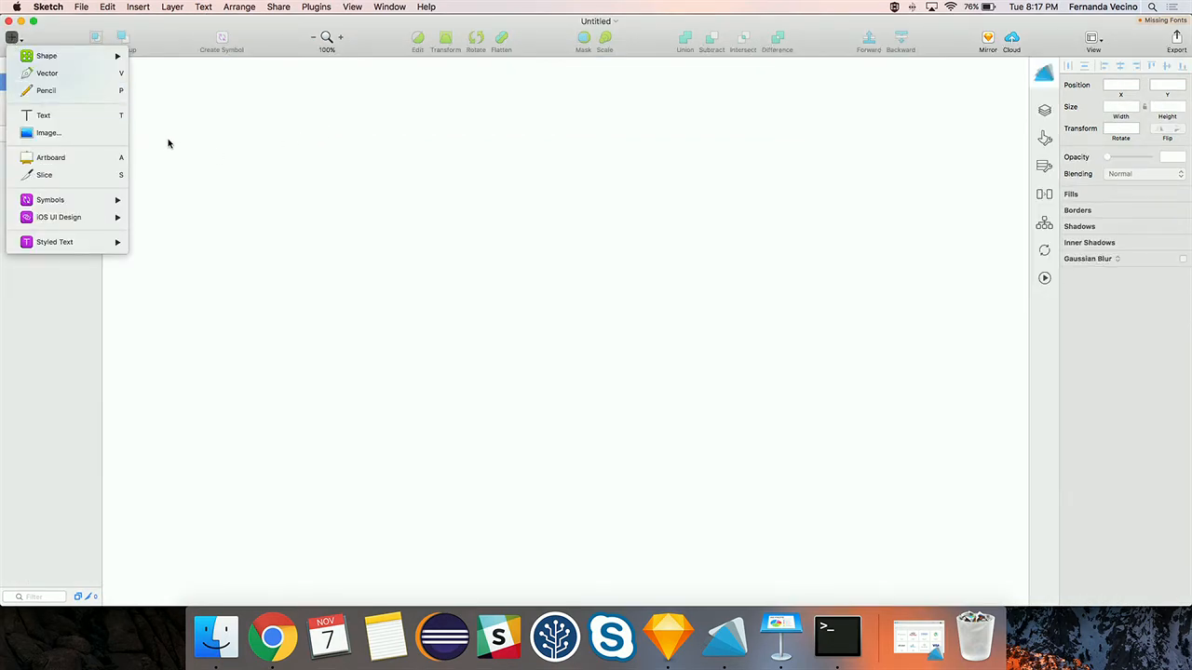
{"action": "left_click", "coordinate": [65, 158]}
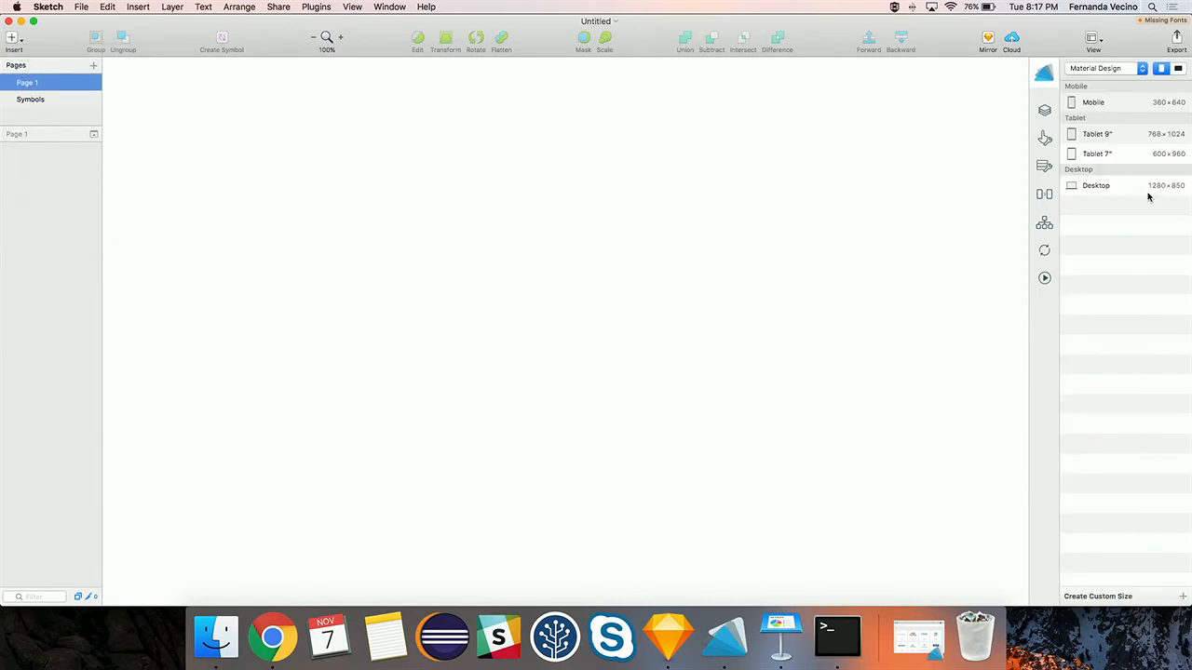
{"action": "left_click", "coordinate": [1112, 186]}
{"action": "left_click", "coordinate": [1119, 130]}
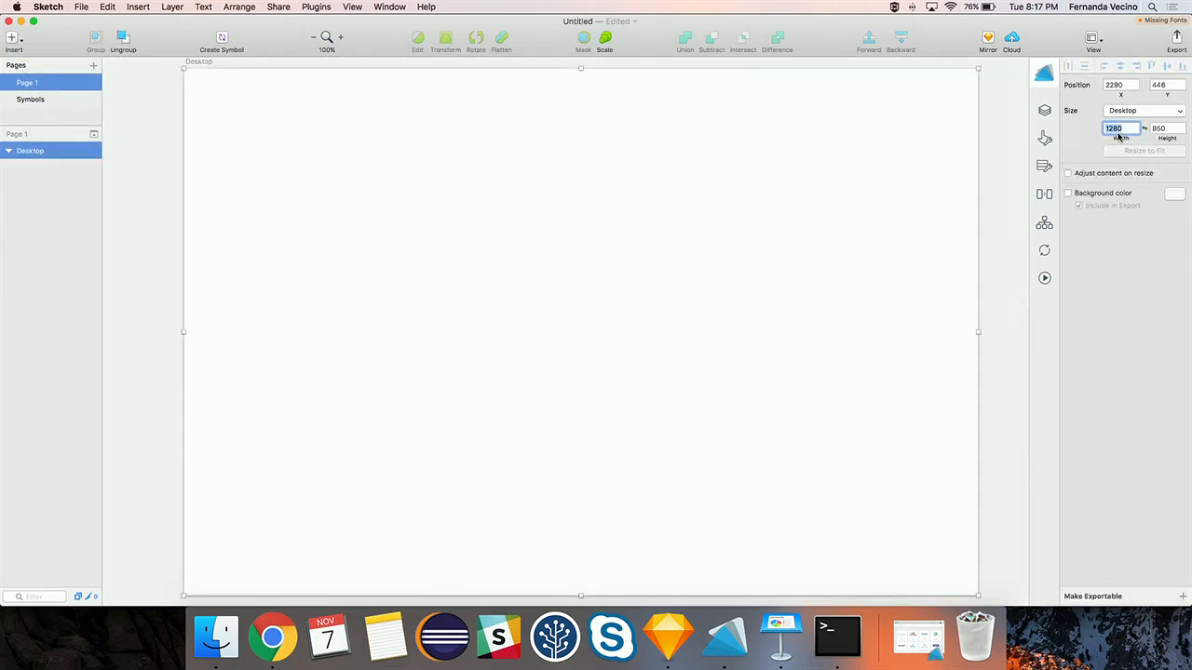
{"action": "type", "text": "1024"}
{"action": "key", "text": "Tab"}
{"action": "type", "text": "10"}
{"action": "key", "text": "Return"}
- Rename the Desktop artboard to 'Registration'
{"action": "scroll", "coordinate": [833, 236], "scroll_direction": "down", "scroll_amount": 3}
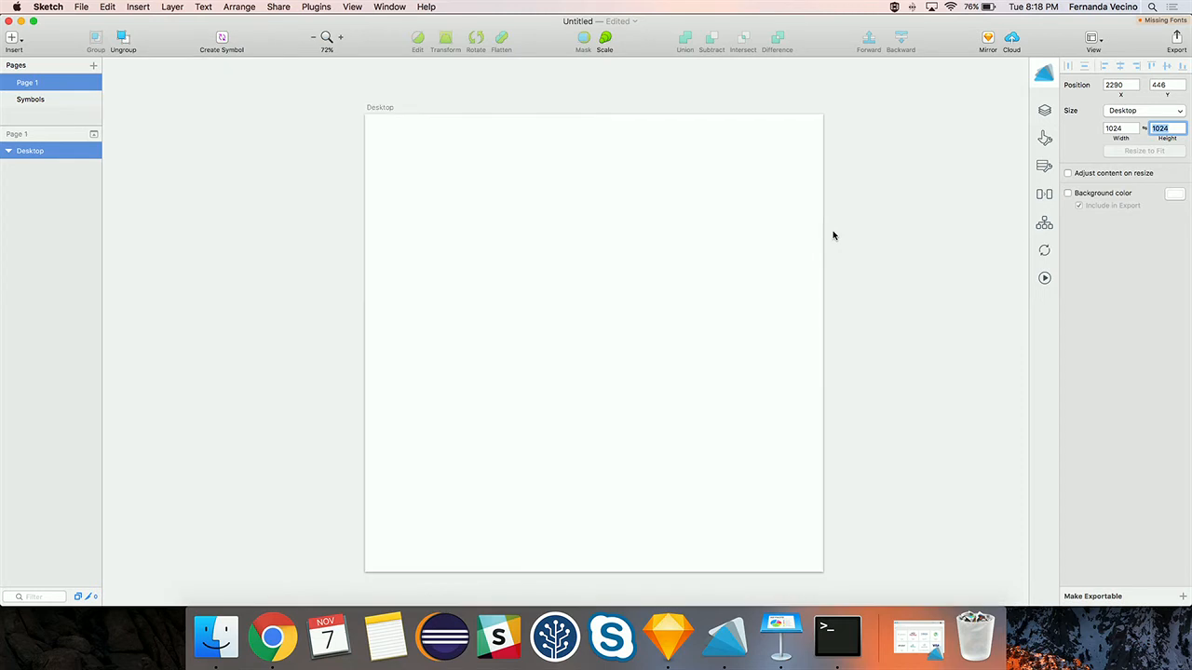
{"action": "left_click", "coordinate": [31, 152]}
{"action": "double_click", "coordinate": [31, 152]}
{"action": "type", "text": "Registration"}
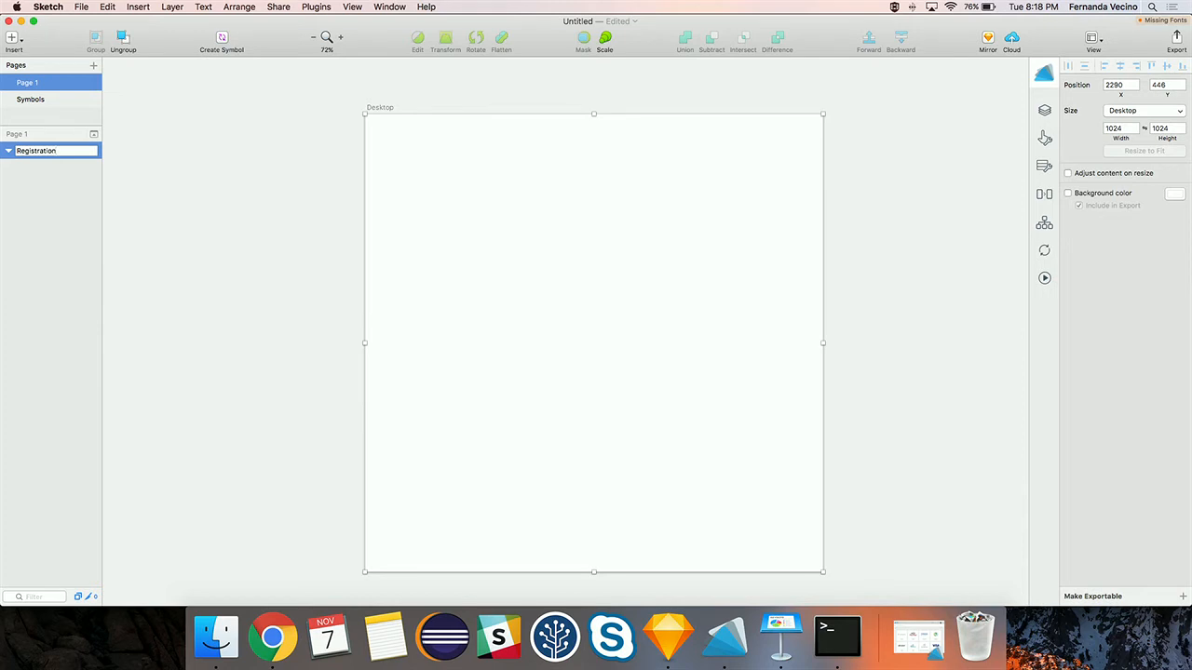
{"action": "key", "text": "Return"}
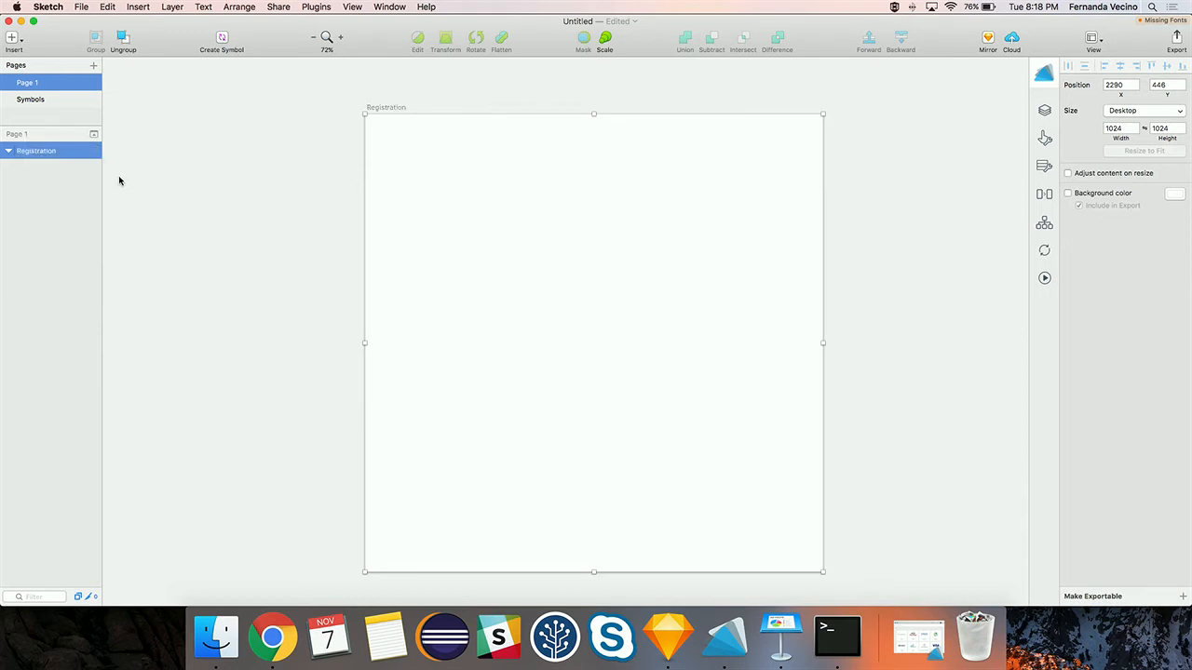
- Insert the dfheader image, place it at the artboard's top-left, and set its width to 1024
{"action": "left_click", "coordinate": [13, 39]}
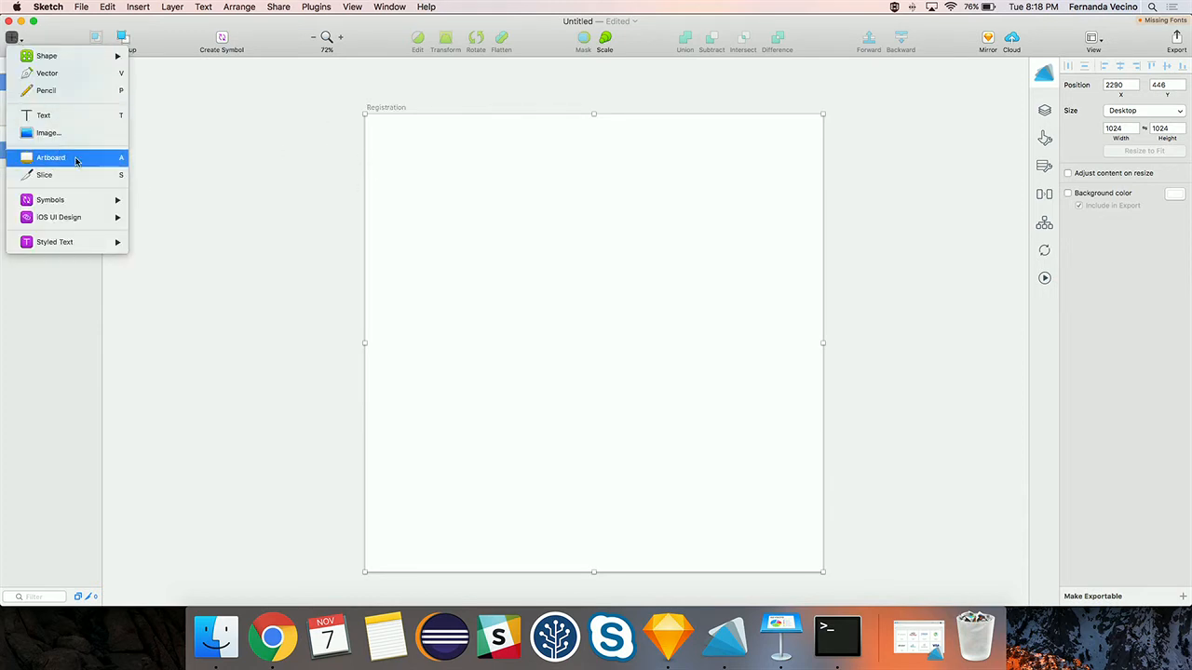
{"action": "left_click", "coordinate": [287, 158]}
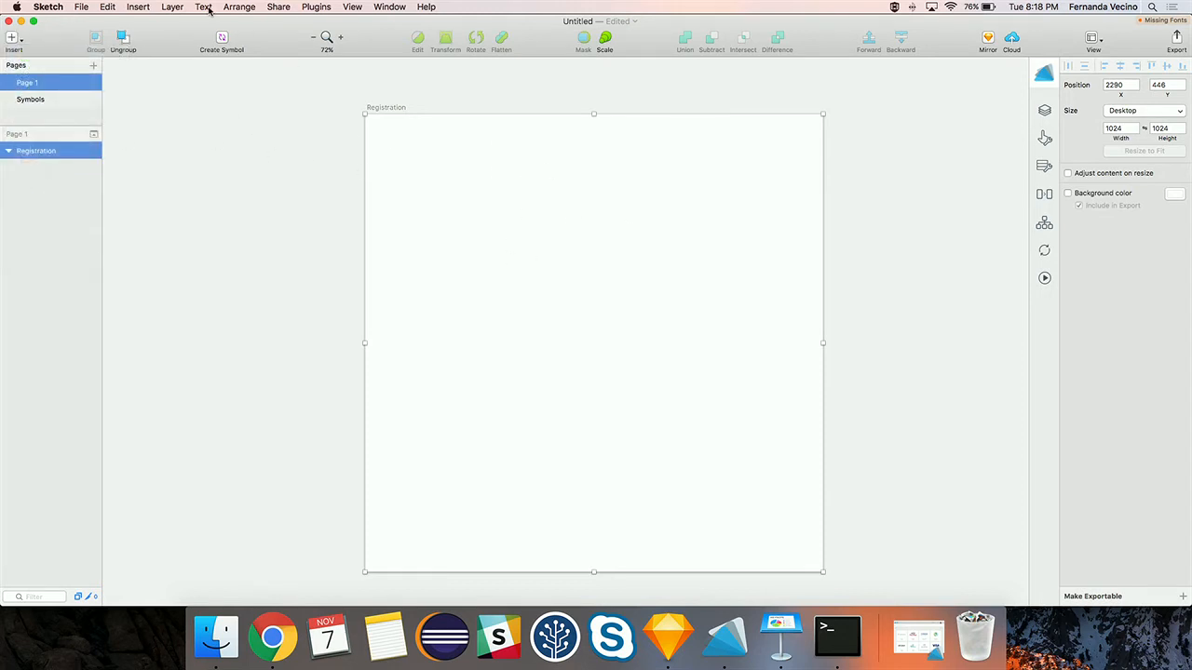
{"action": "left_click", "coordinate": [137, 7]}
{"action": "mouse_move", "coordinate": [185, 42]}
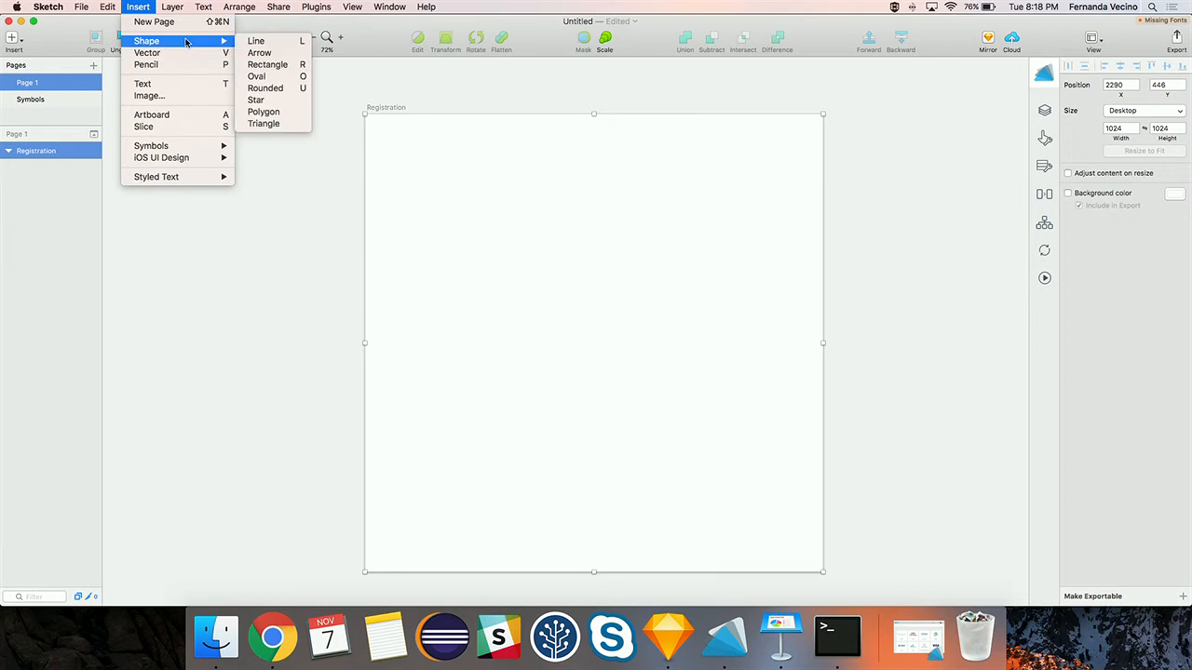
{"action": "left_click", "coordinate": [166, 97]}
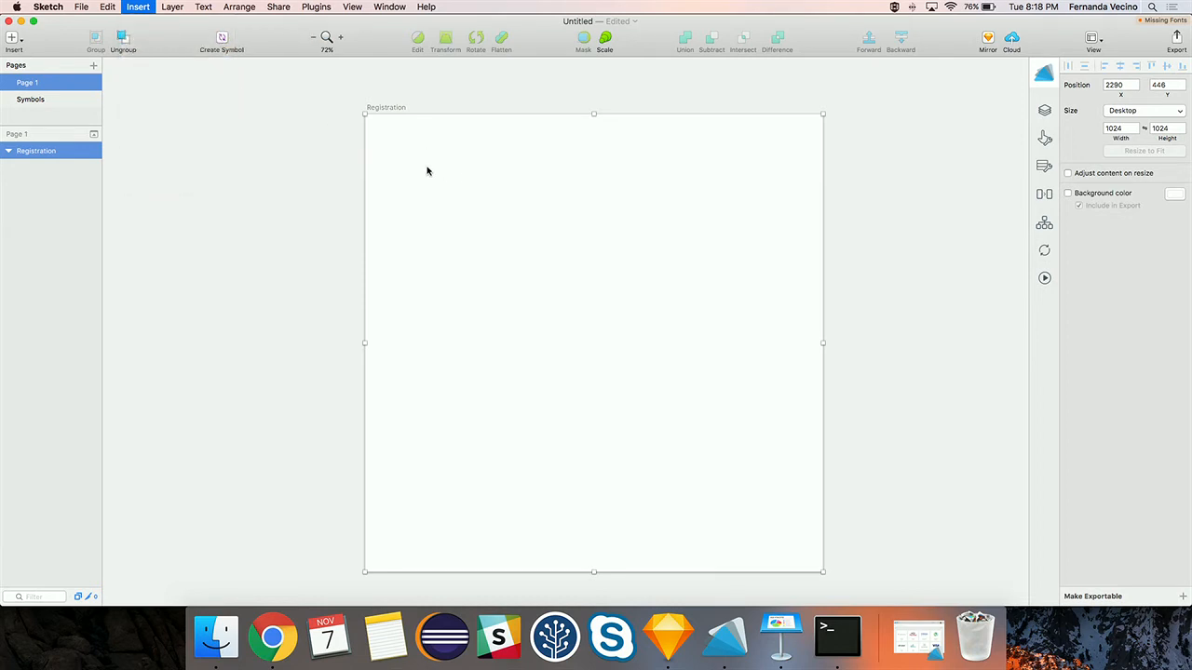
{"action": "double_click", "coordinate": [513, 140]}
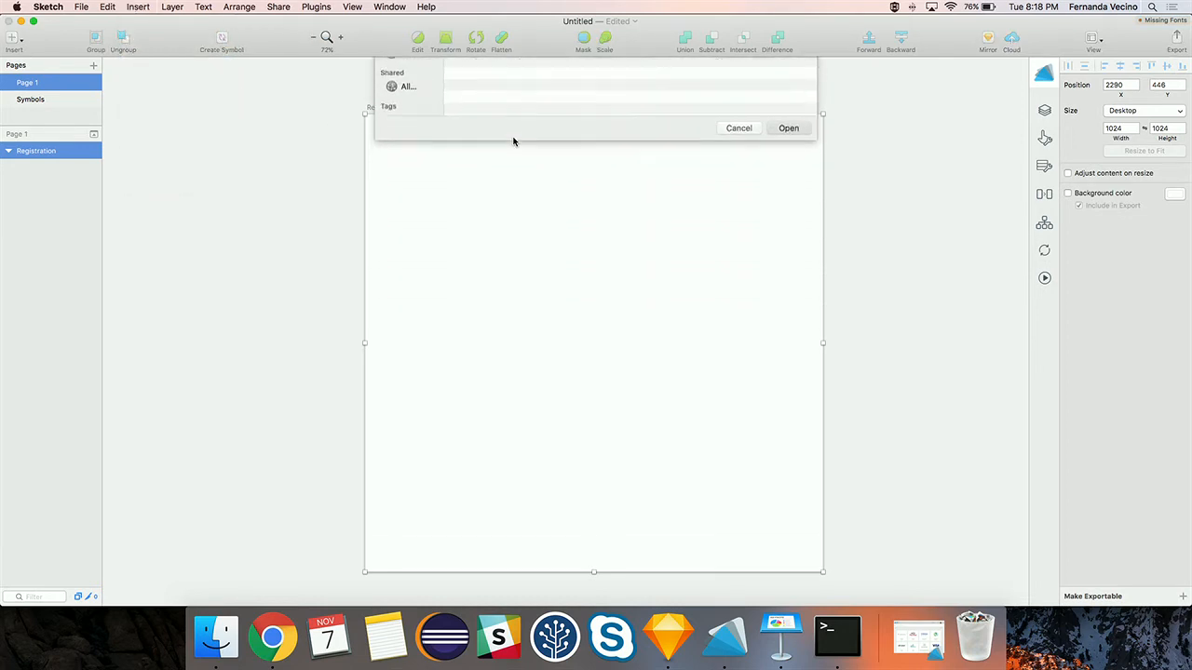
{"action": "left_click_drag", "start_coordinate": [624, 307], "coordinate": [567, 157]}
{"action": "left_click", "coordinate": [1114, 107]}
{"action": "type", "text": "80"}
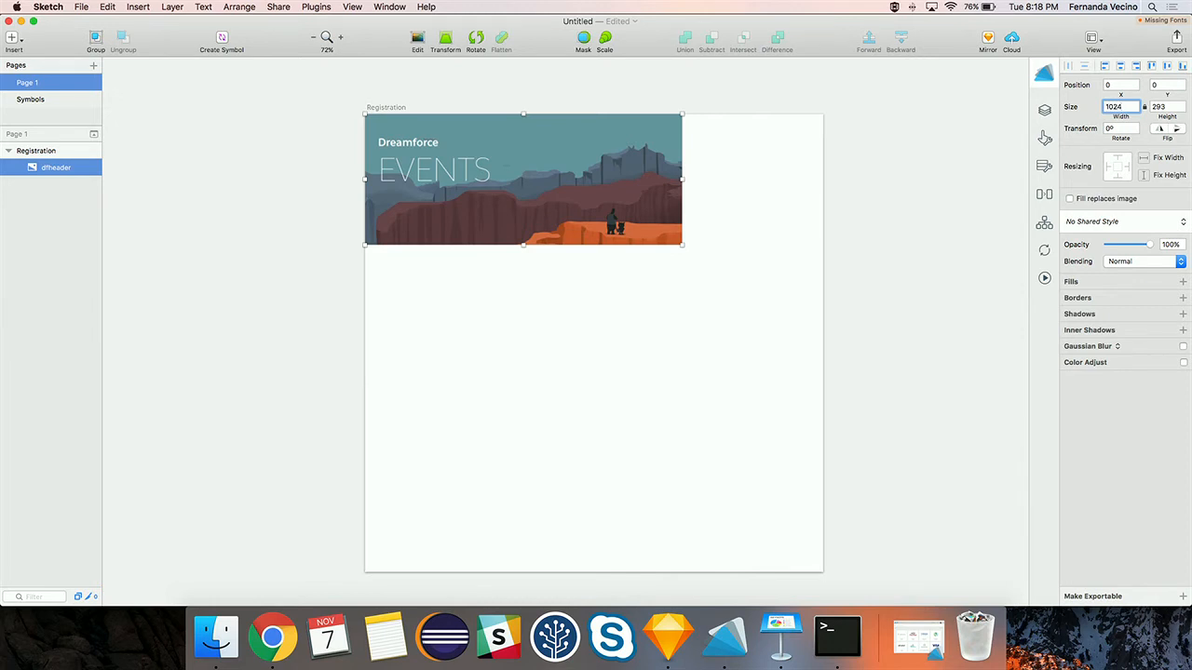
{"action": "key", "text": "Return"}
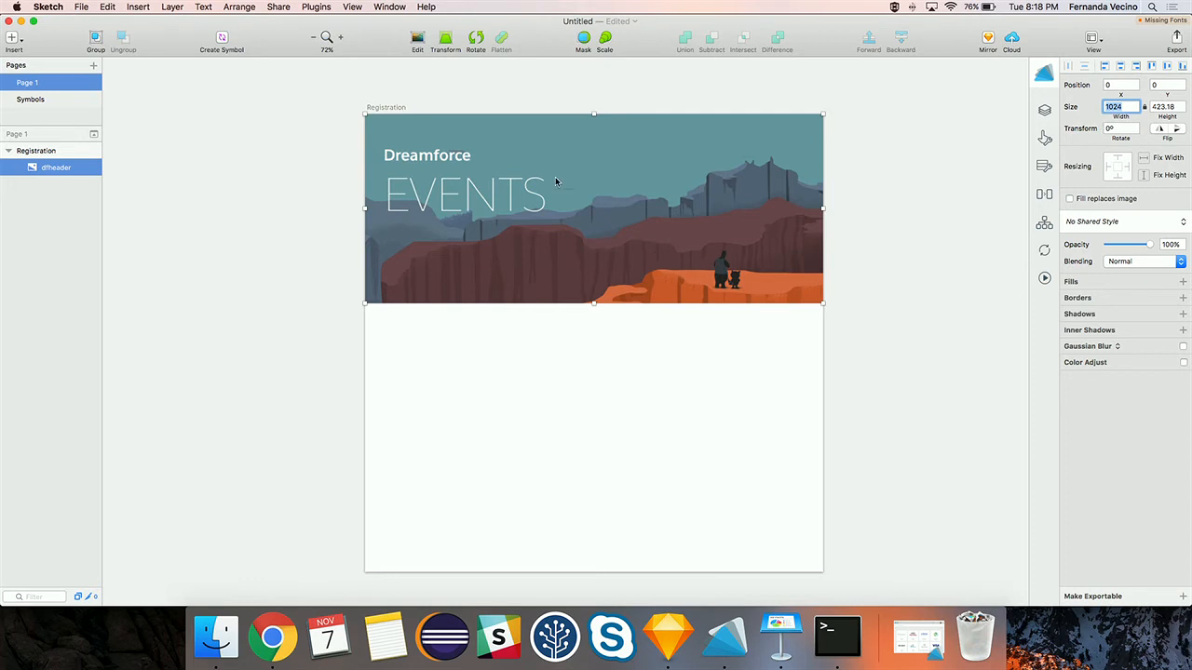
- Set the dfheader image's ADF widget class to Image and save
{"action": "left_click", "coordinate": [1047, 110]}
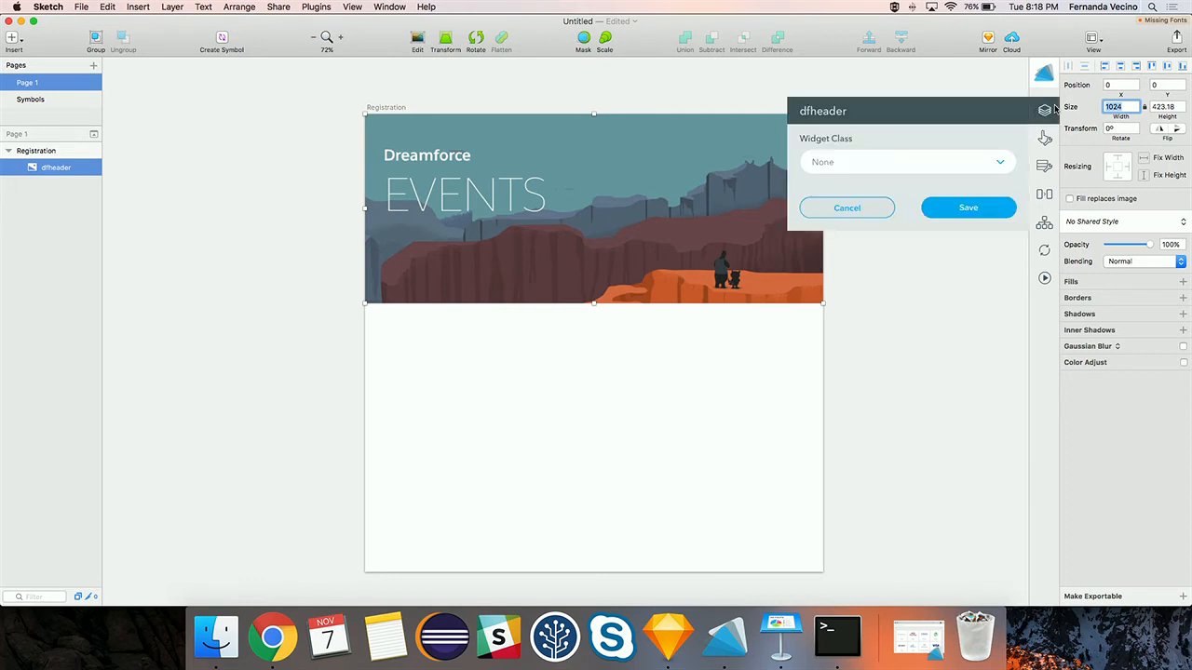
{"action": "left_click", "coordinate": [897, 172]}
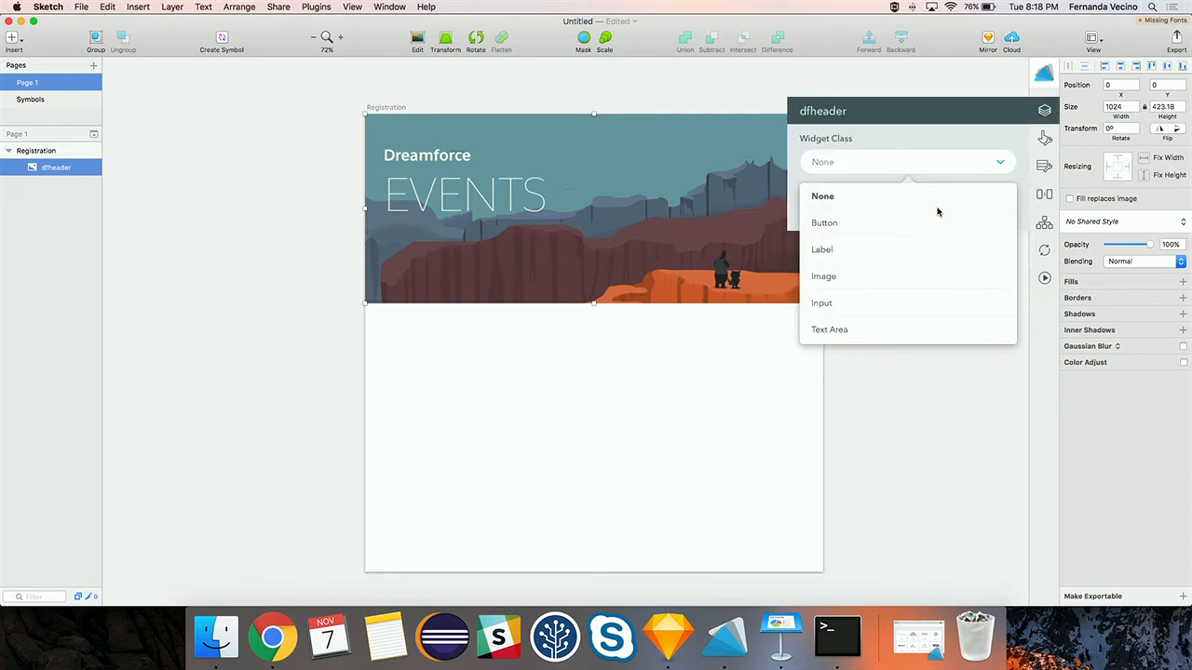
{"action": "left_click", "coordinate": [832, 278]}
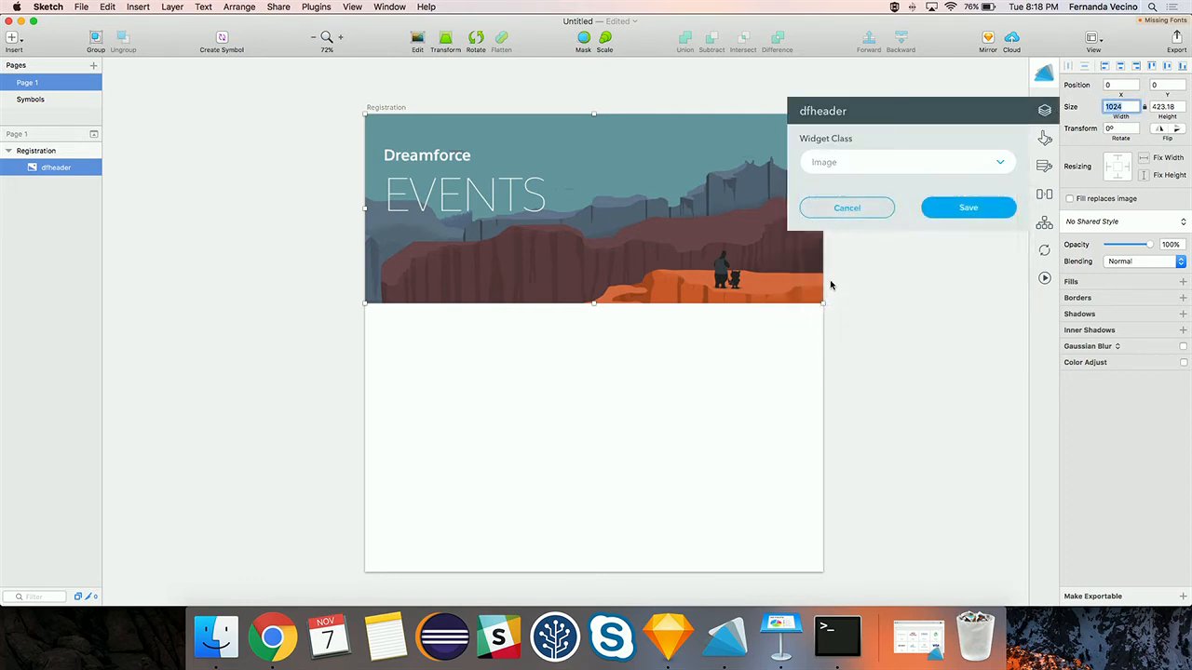
{"action": "left_click", "coordinate": [946, 209]}
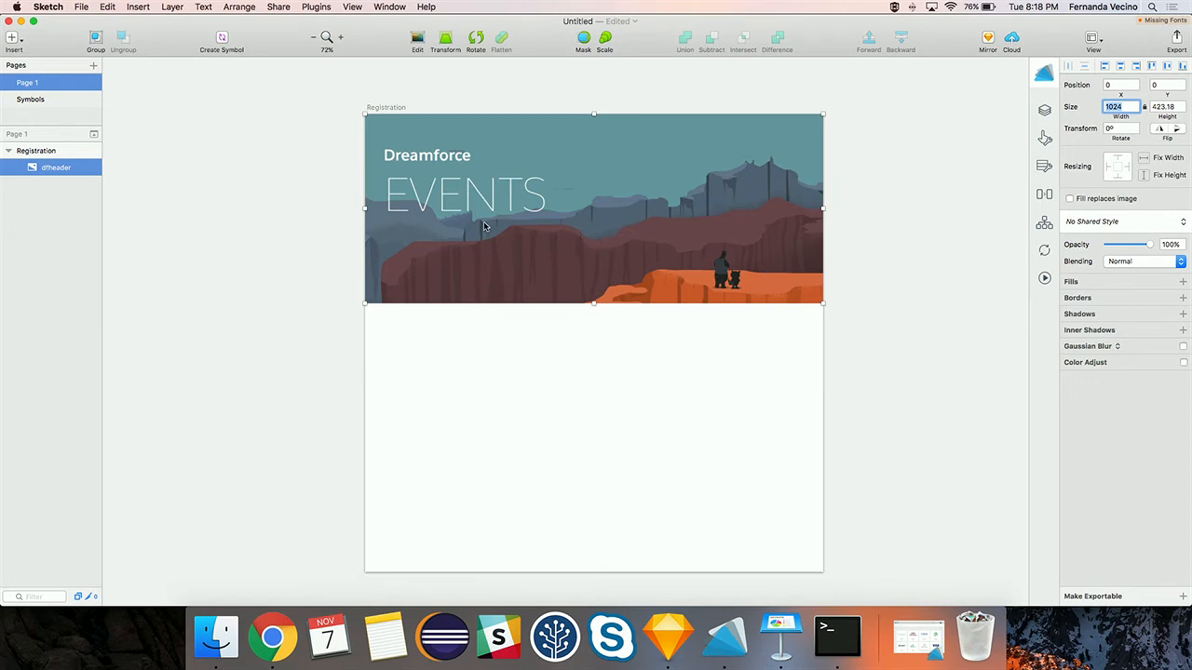
{"action": "left_click", "coordinate": [11, 41]}
{"action": "mouse_move", "coordinate": [56, 200]}
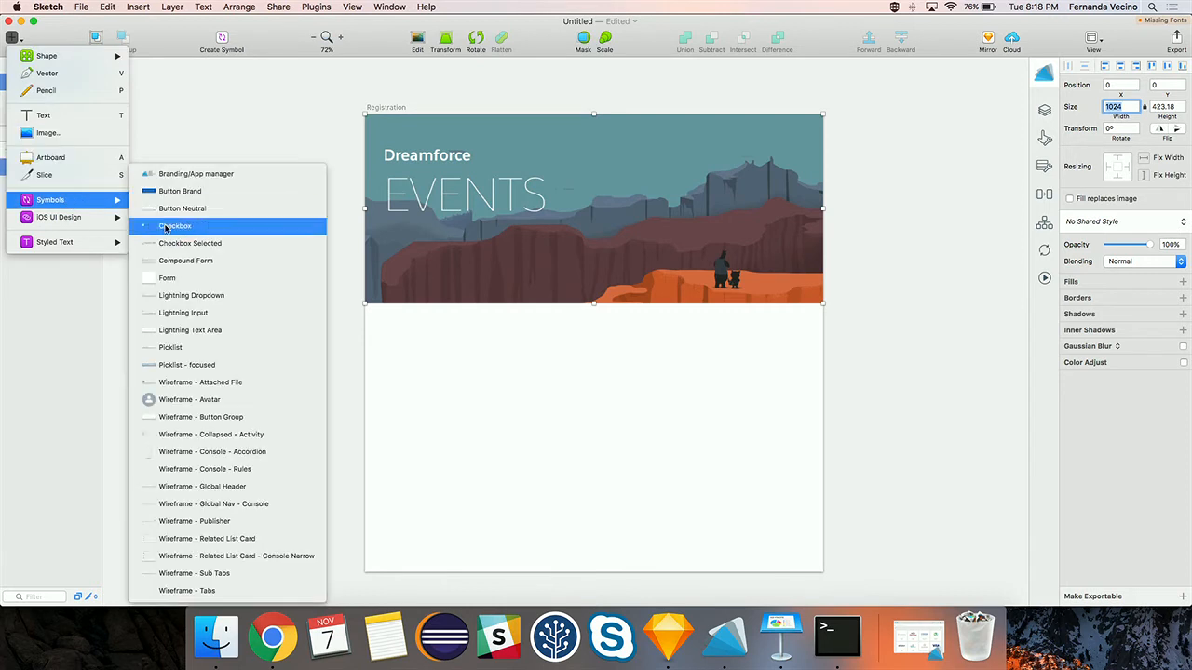
{"action": "left_click", "coordinate": [180, 283]}
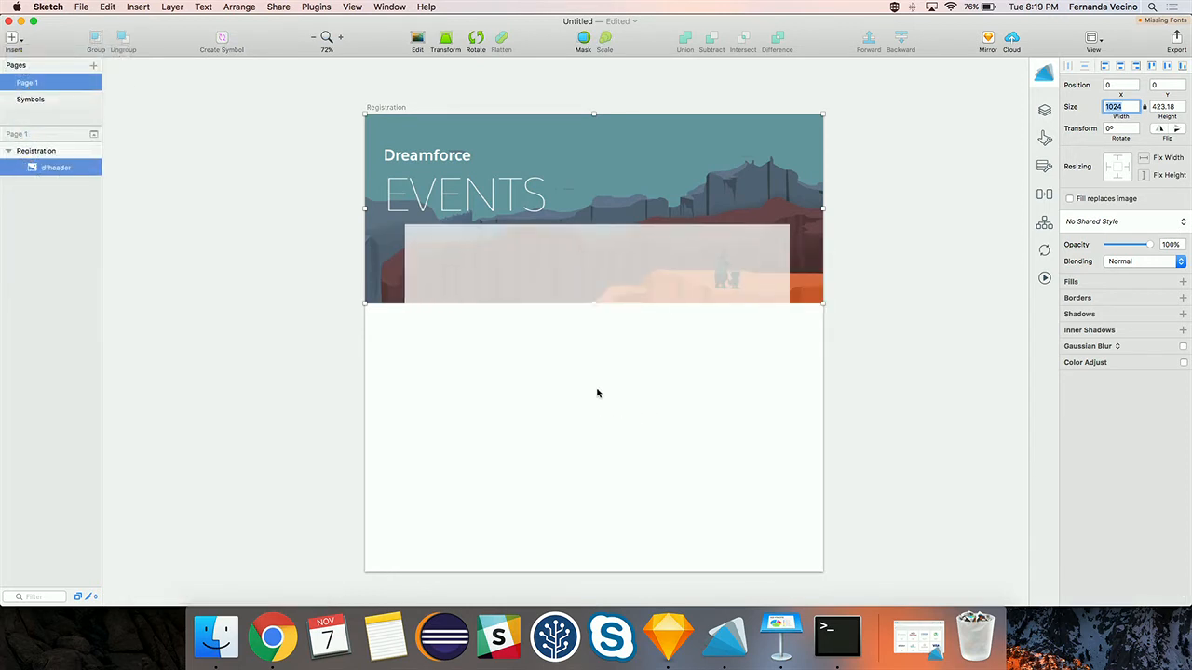
{"action": "left_click", "coordinate": [593, 401]}
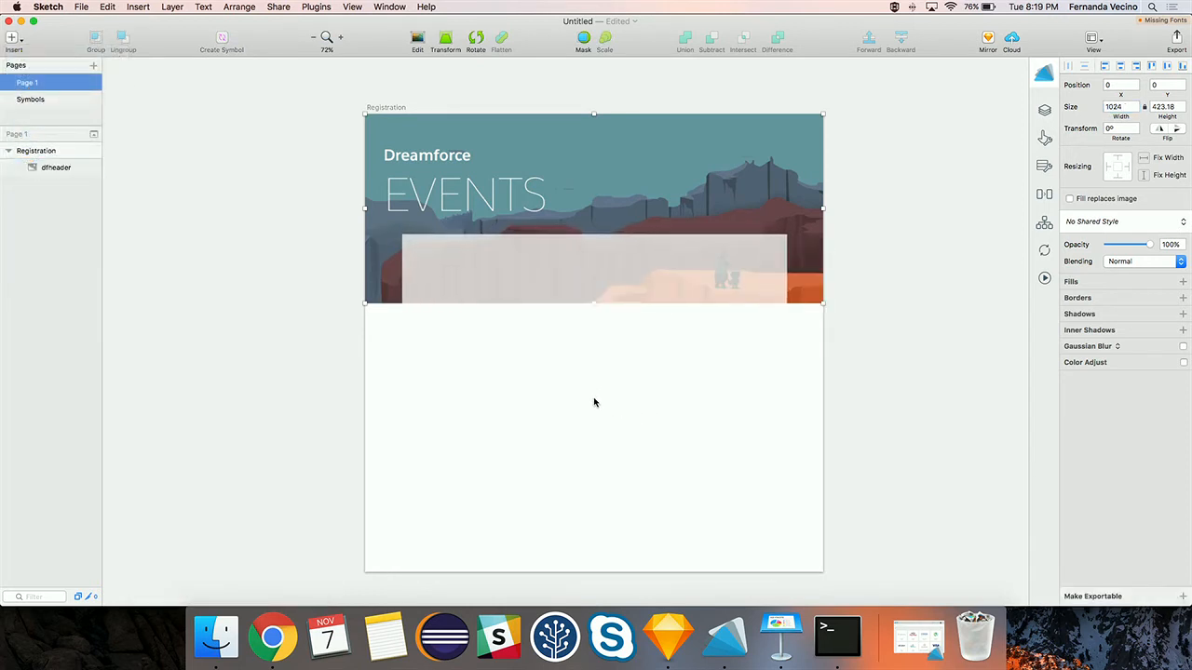
{"action": "right_click", "coordinate": [678, 354]}
{"action": "left_click", "coordinate": [716, 583]}
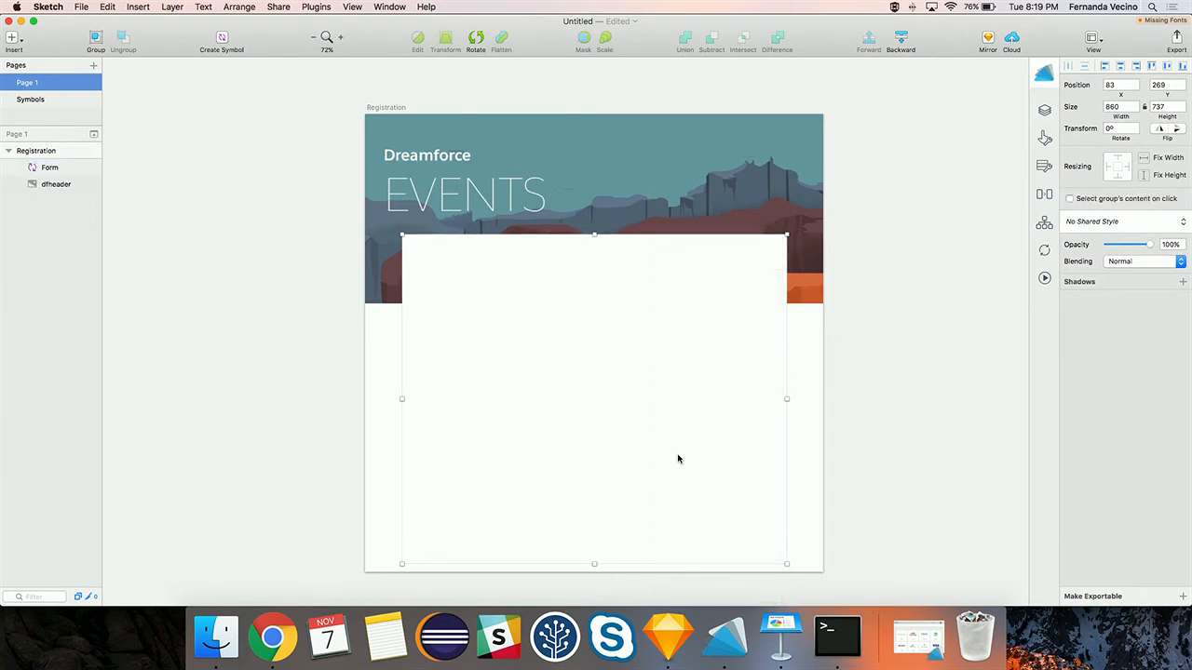
{"action": "left_click", "coordinate": [1113, 108]}
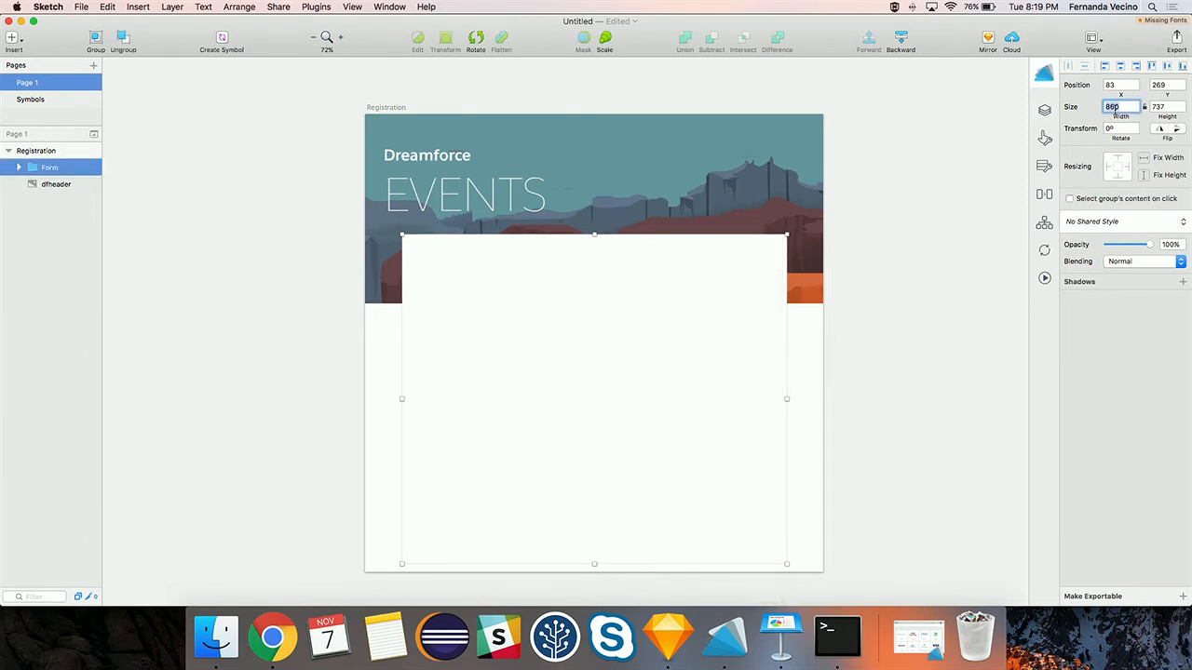
{"action": "type", "text": "800"}
{"action": "key", "text": "Tab"}
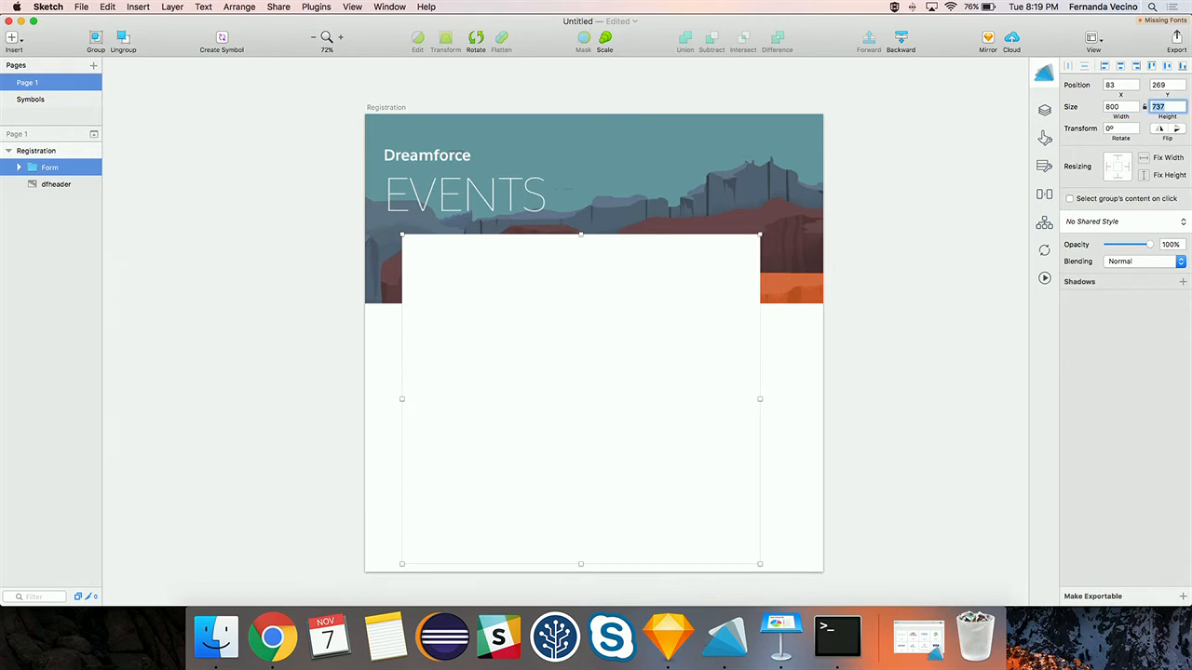
{"action": "type", "text": "600"}
{"action": "key", "text": "Tab"}
{"action": "left_click", "coordinate": [660, 306]}
{"action": "left_click_drag", "start_coordinate": [660, 305], "coordinate": [671, 367]}
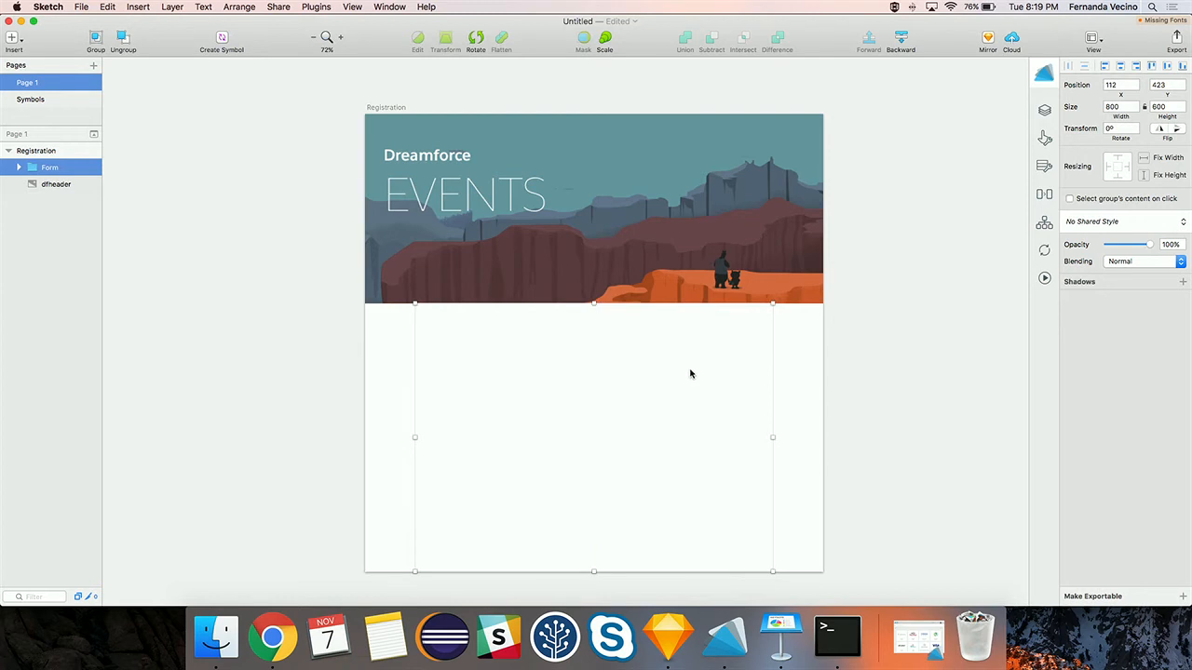
{"action": "left_click", "coordinate": [1044, 109]}
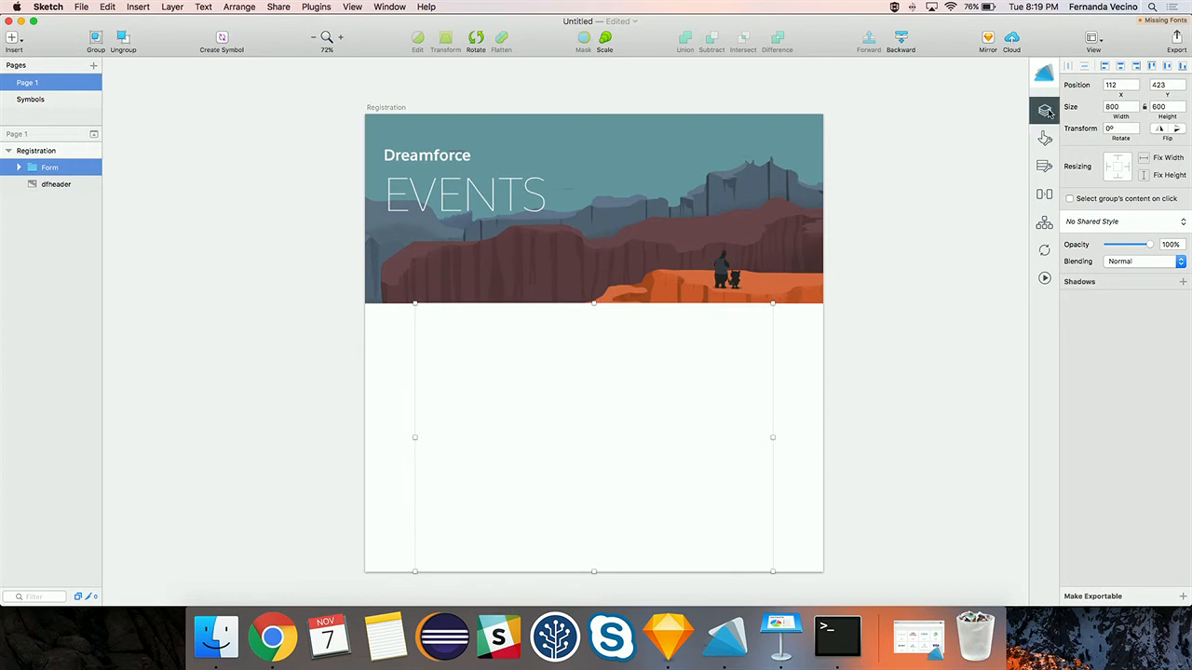
{"action": "left_click", "coordinate": [910, 162]}
{"action": "scroll", "coordinate": [861, 290], "scroll_direction": "down", "scroll_amount": 3}
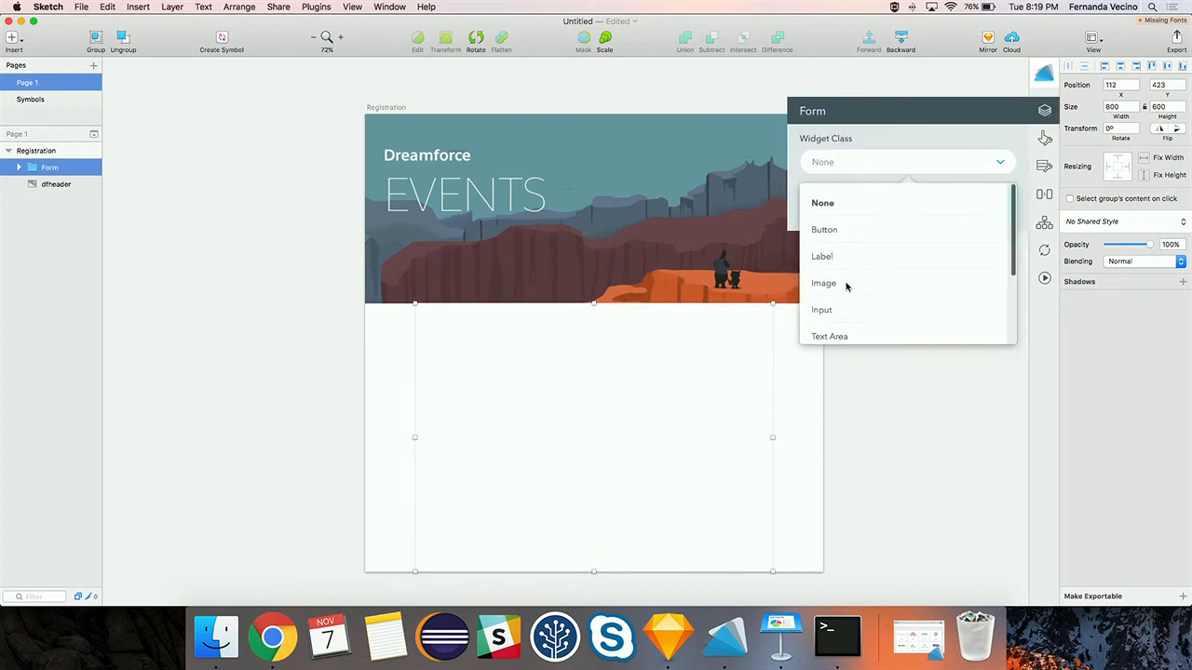
{"action": "scroll", "coordinate": [843, 289], "scroll_direction": "up", "scroll_amount": 1}
{"action": "left_click", "coordinate": [833, 302]}
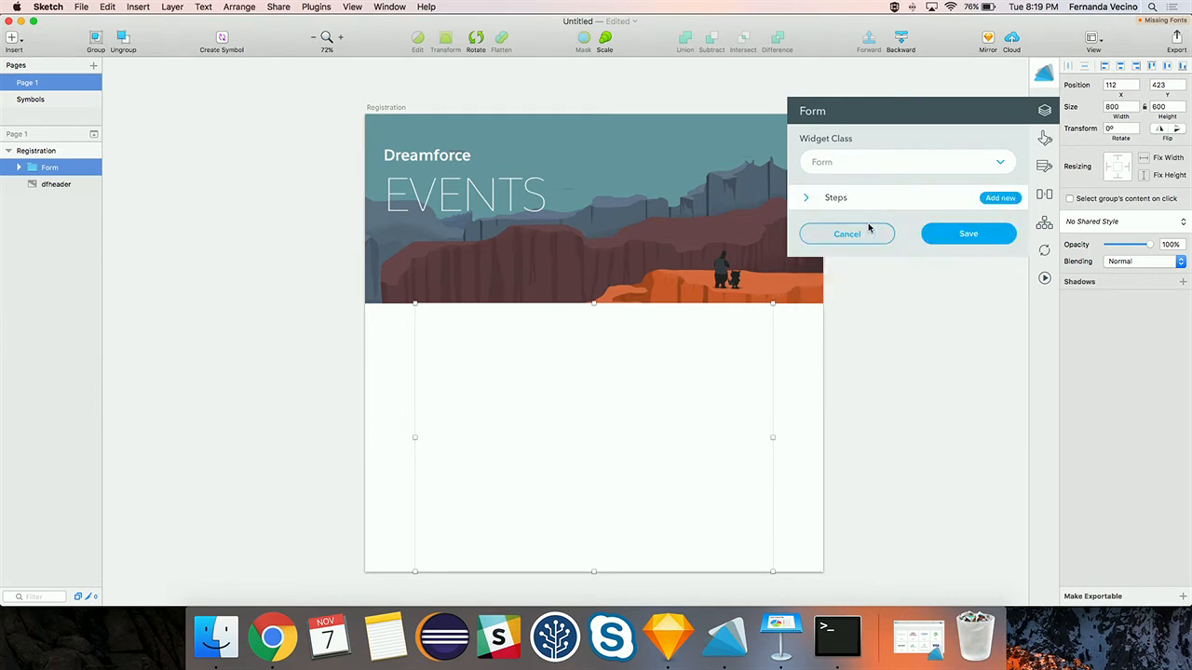
{"action": "left_click", "coordinate": [994, 234]}
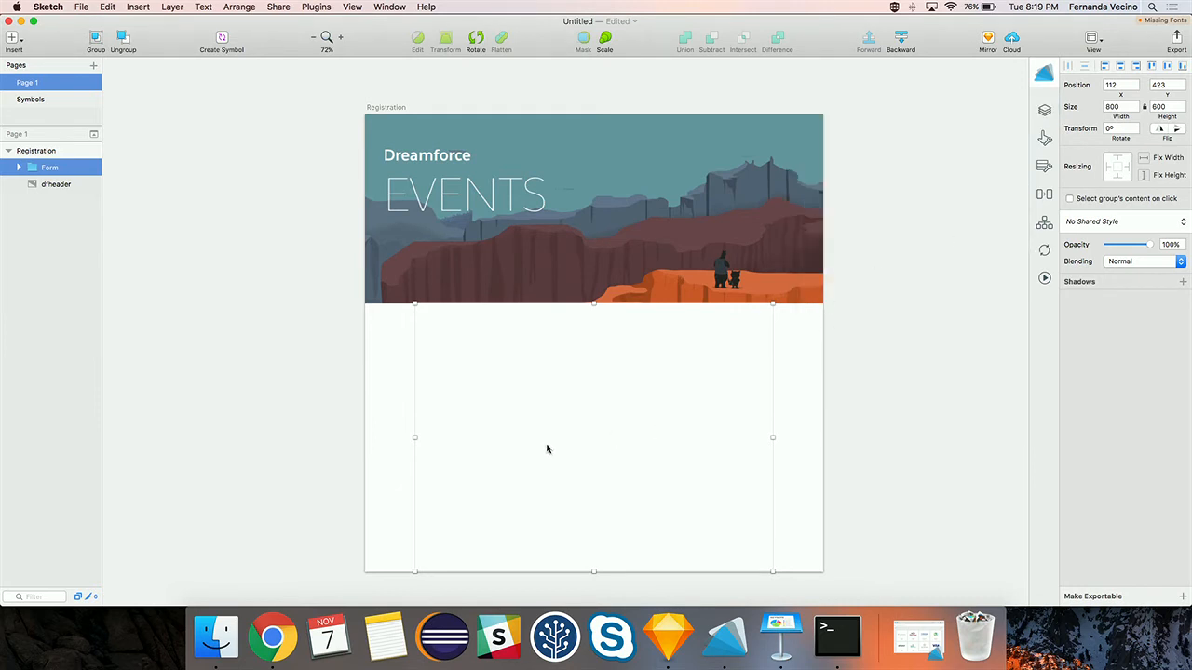
- Add a Desktop artboard beside Registration and resize it to 800 × 600
{"action": "left_click", "coordinate": [19, 40]}
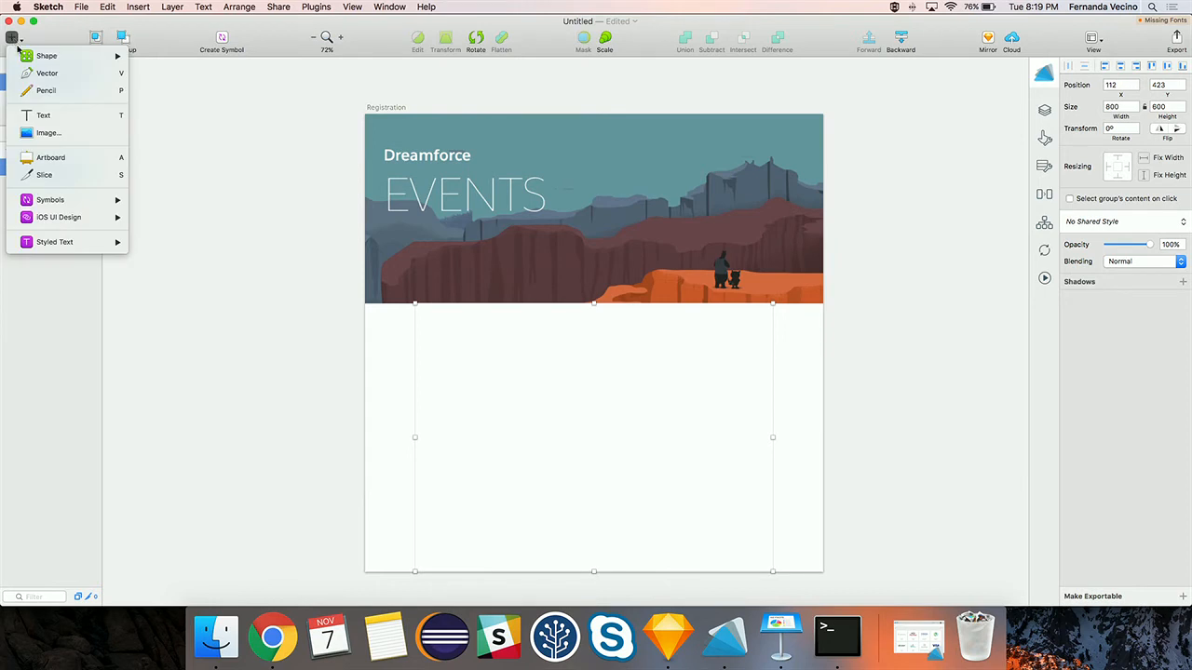
{"action": "left_click", "coordinate": [82, 157]}
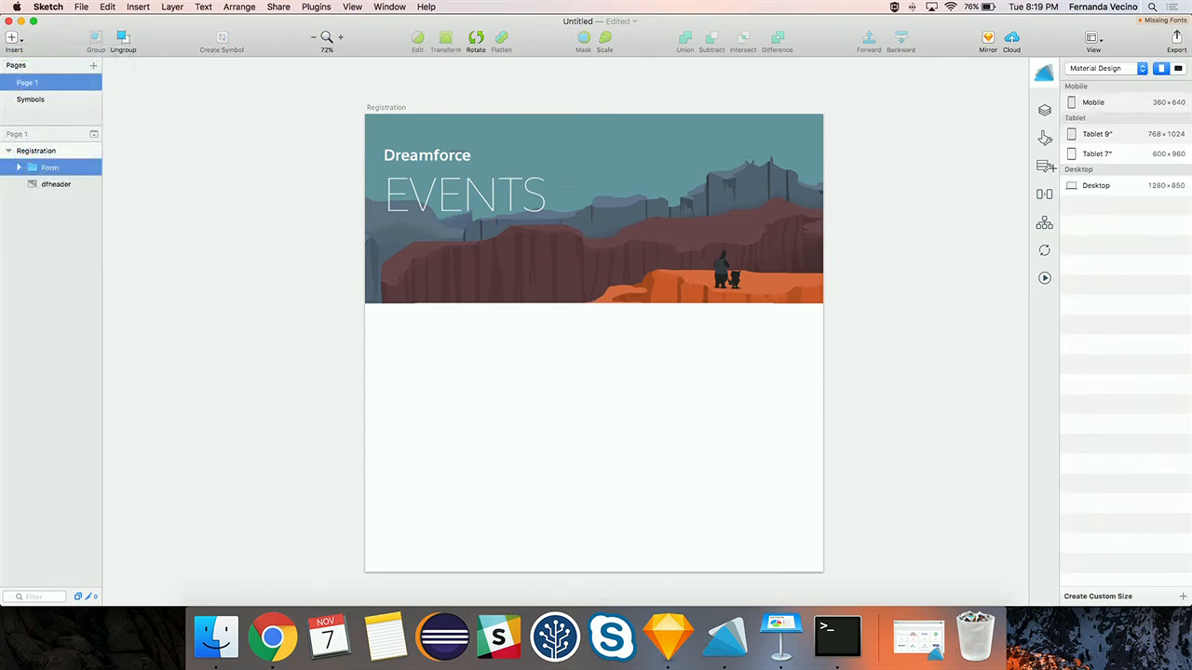
{"action": "left_click", "coordinate": [1095, 188]}
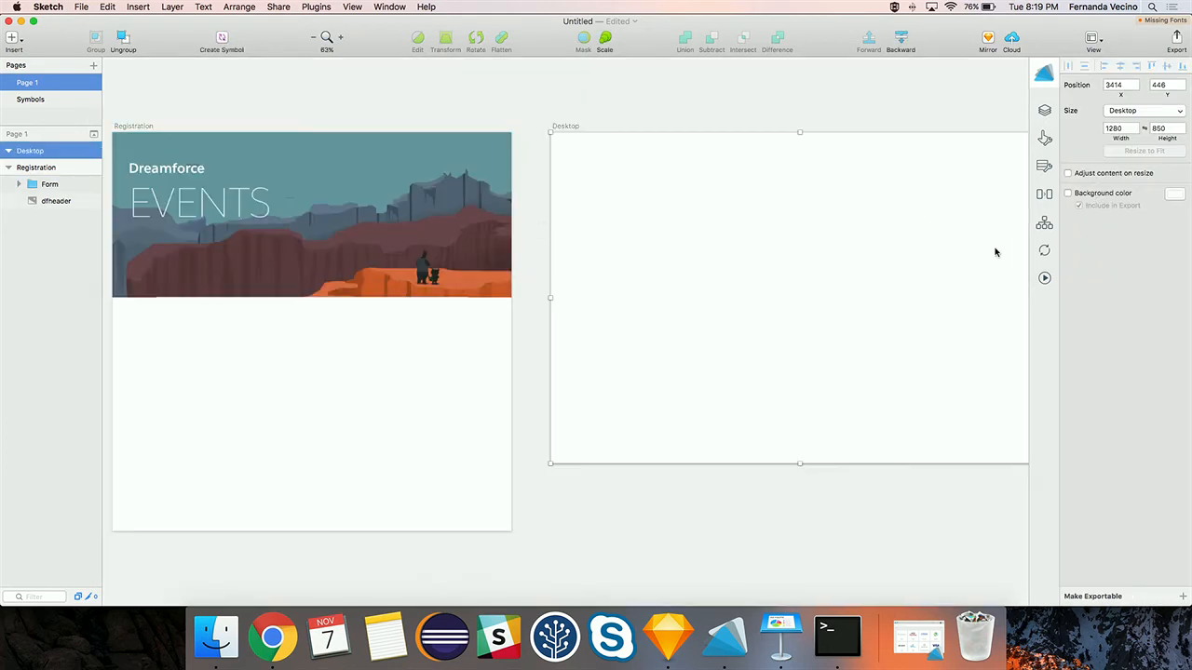
{"action": "left_click", "coordinate": [1123, 128]}
{"action": "type", "text": "800"}
{"action": "key", "text": "Tab"}
{"action": "type", "text": "6"}
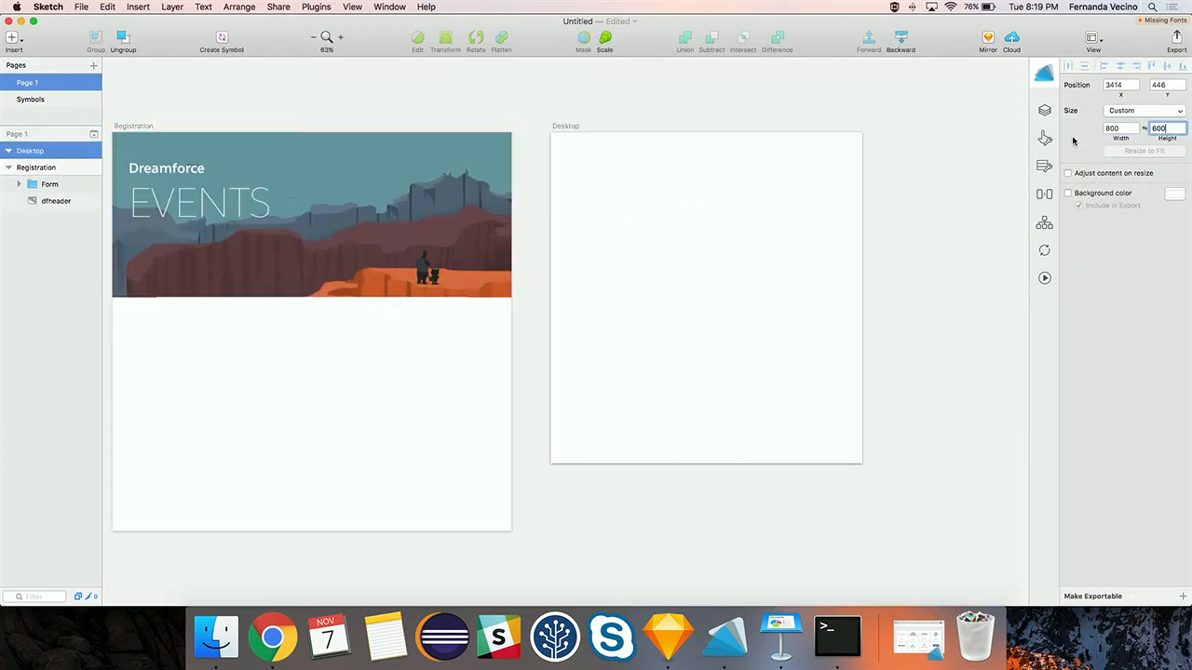
{"action": "left_click", "coordinate": [1004, 209]}
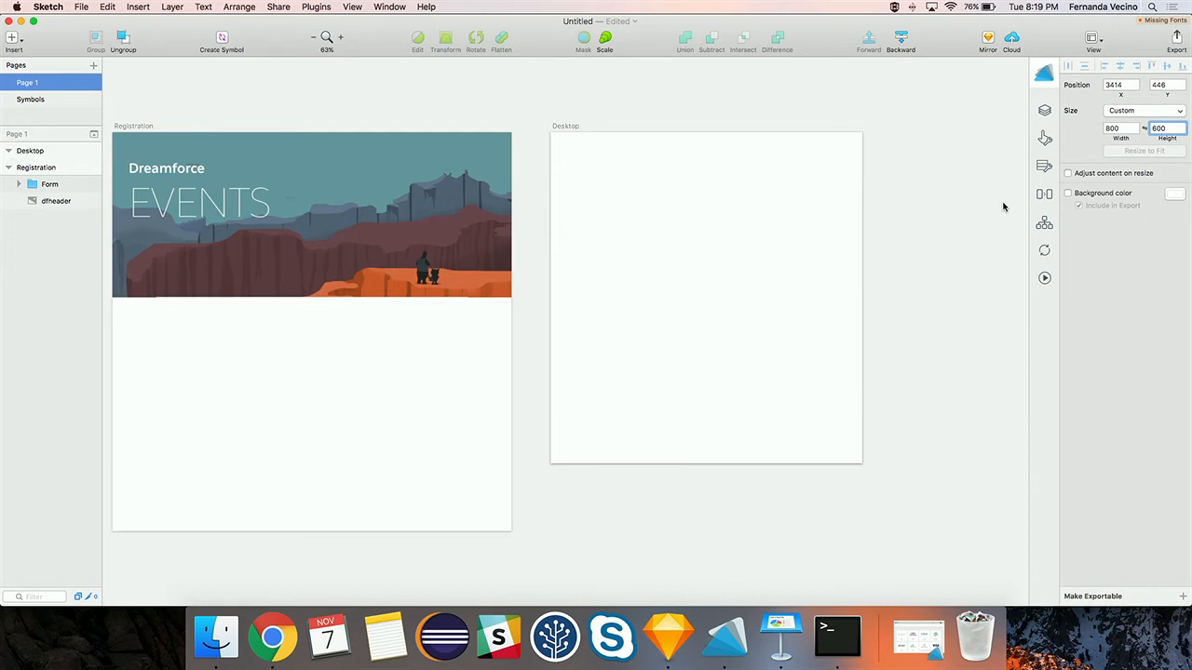
- Rename the new artboard to 'Form step'
{"action": "left_click", "coordinate": [40, 153]}
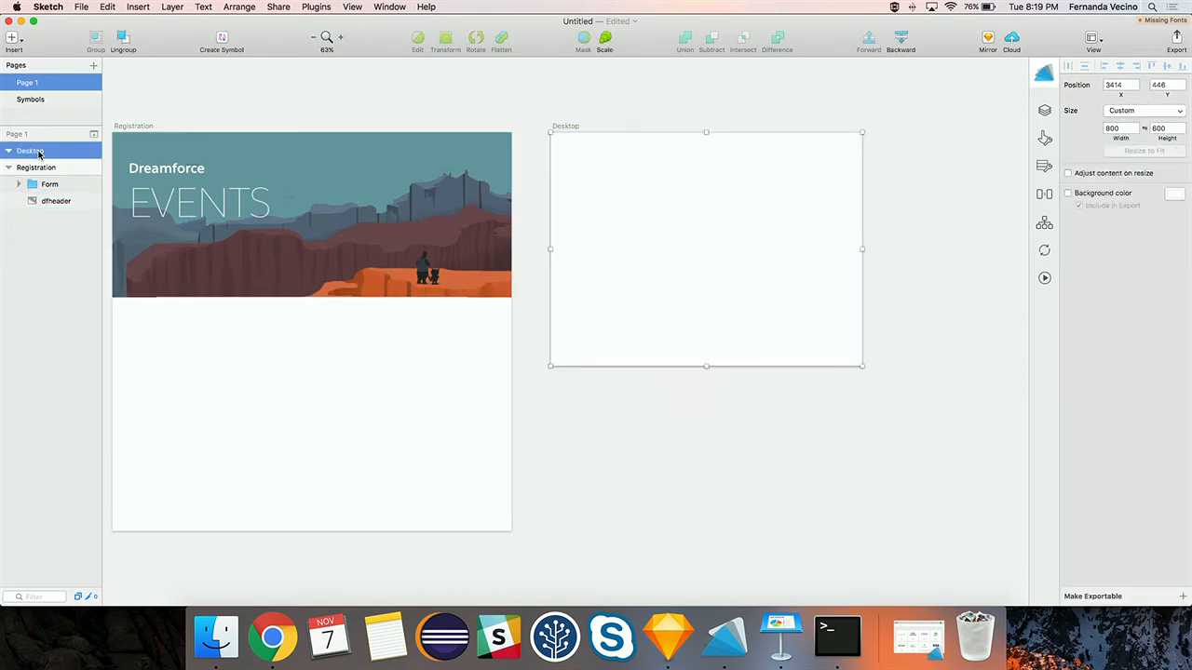
{"action": "double_click", "coordinate": [39, 152]}
{"action": "type", "text": "Form step"}
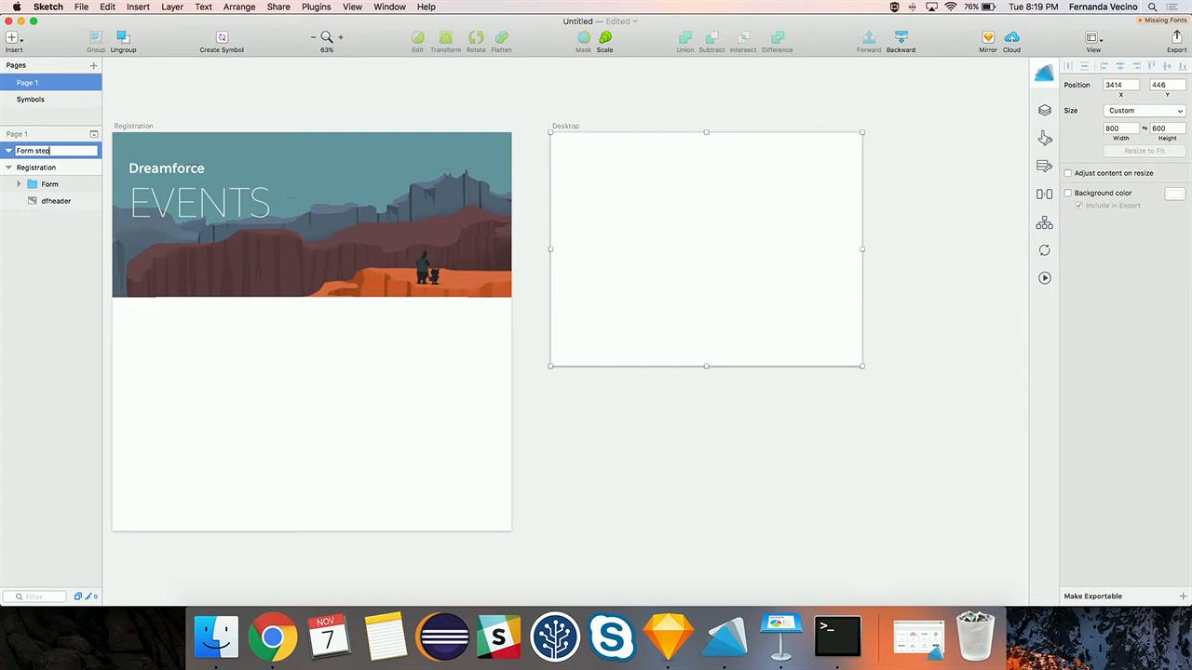
{"action": "key", "text": "Return"}
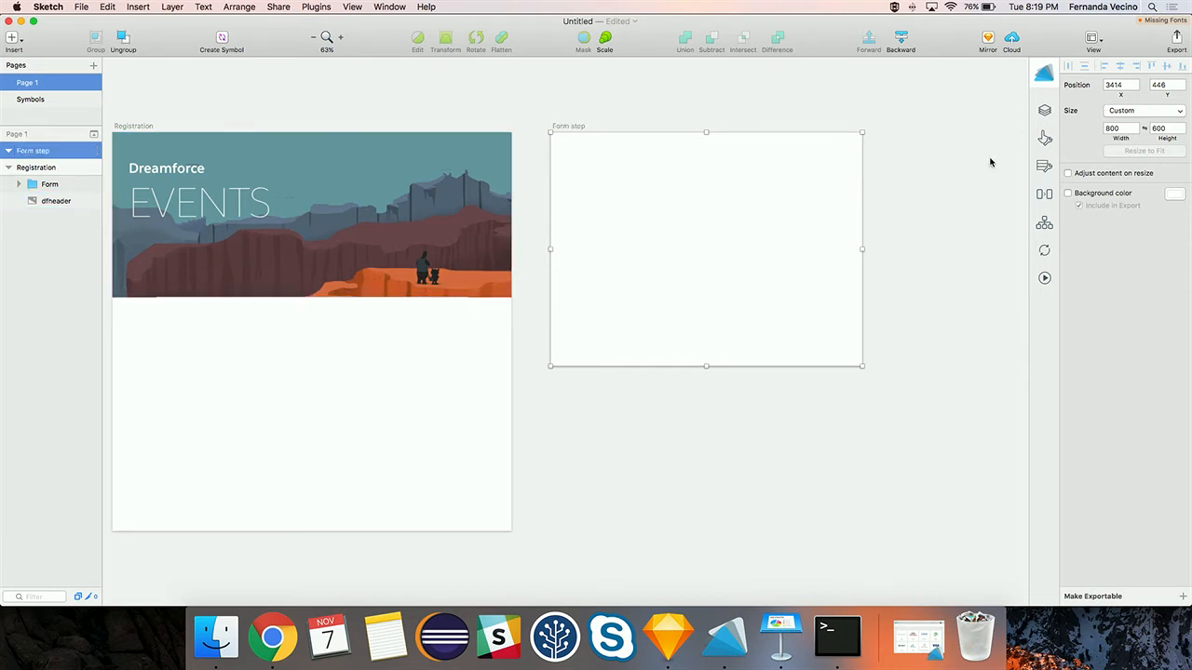
- Set the Form step artboard's ADF widget class to Form Step and save
{"action": "left_click", "coordinate": [1043, 110]}
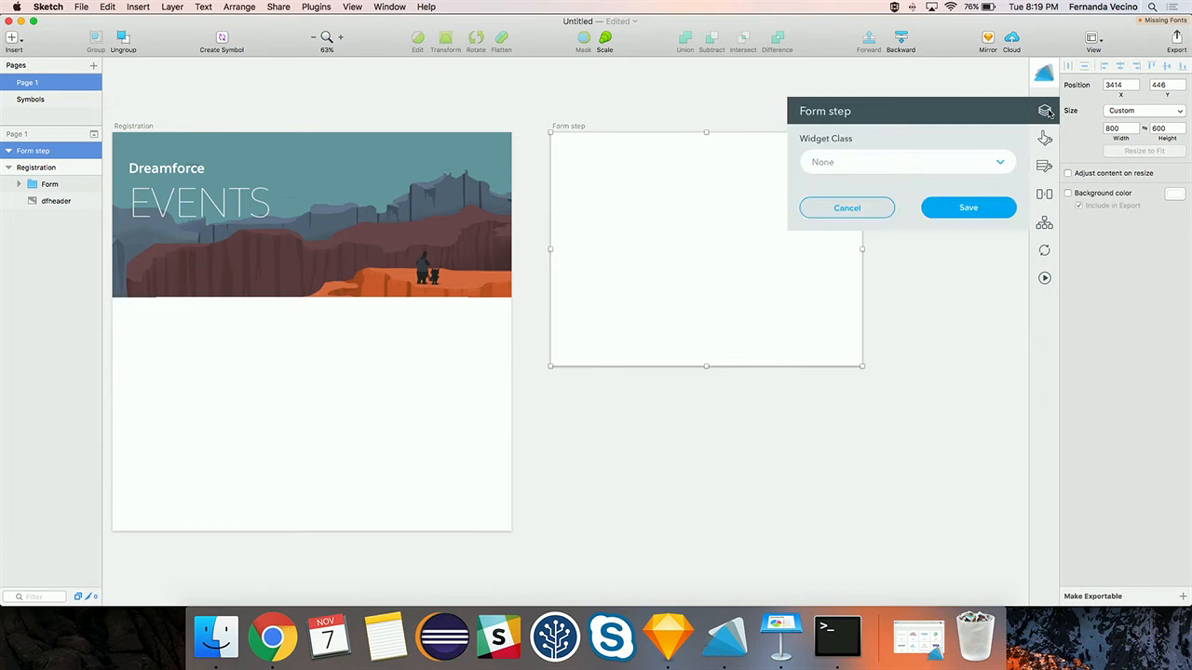
{"action": "left_click", "coordinate": [885, 161]}
{"action": "scroll", "coordinate": [847, 279], "scroll_direction": "down", "scroll_amount": 5}
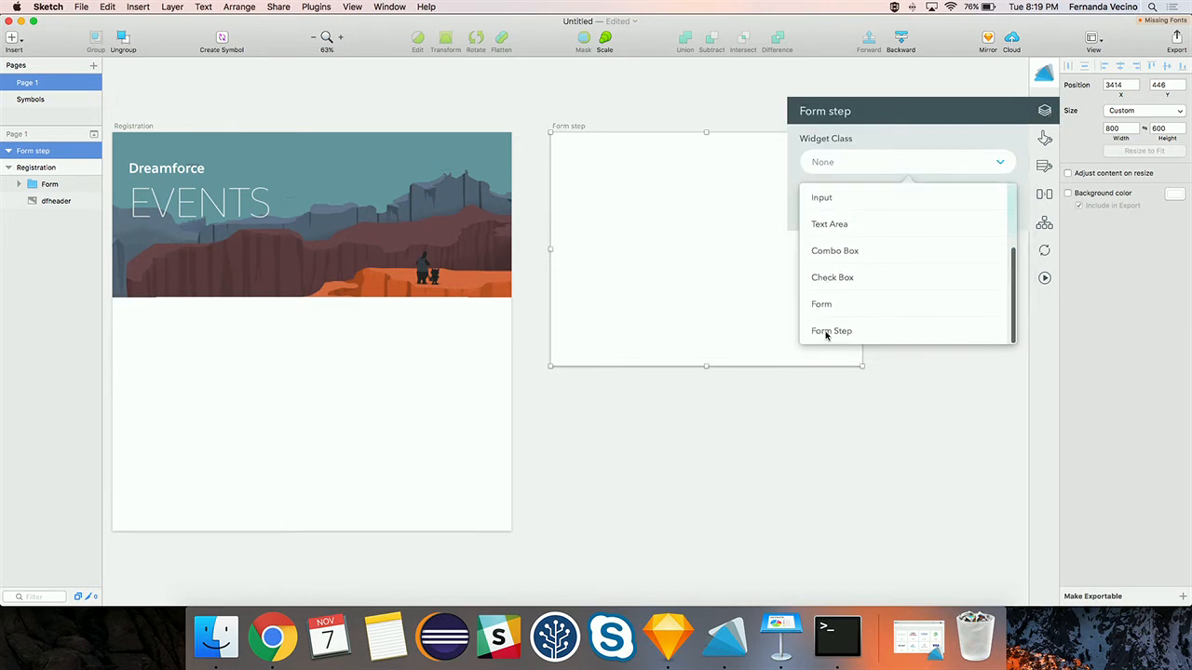
{"action": "left_click", "coordinate": [826, 333]}
{"action": "left_click", "coordinate": [954, 210]}
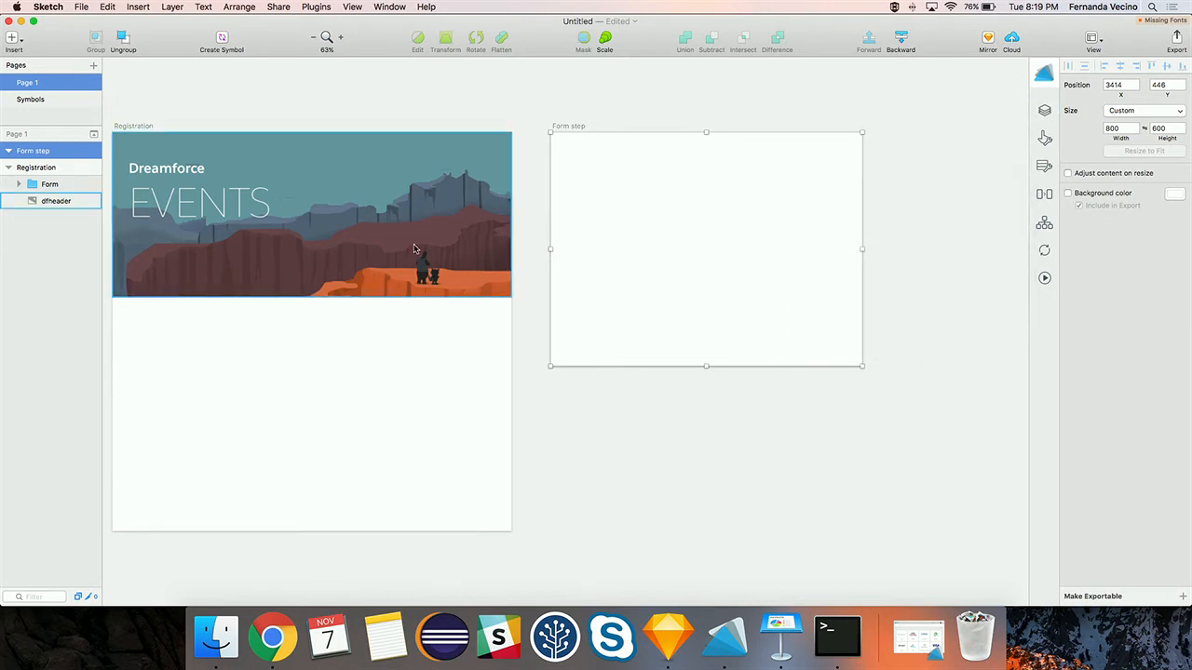
- Select the Form rectangle and delete its steps Page1_FormStep3, Page1_FormStep2 and Page1_FormStep1
{"action": "left_click", "coordinate": [303, 389]}
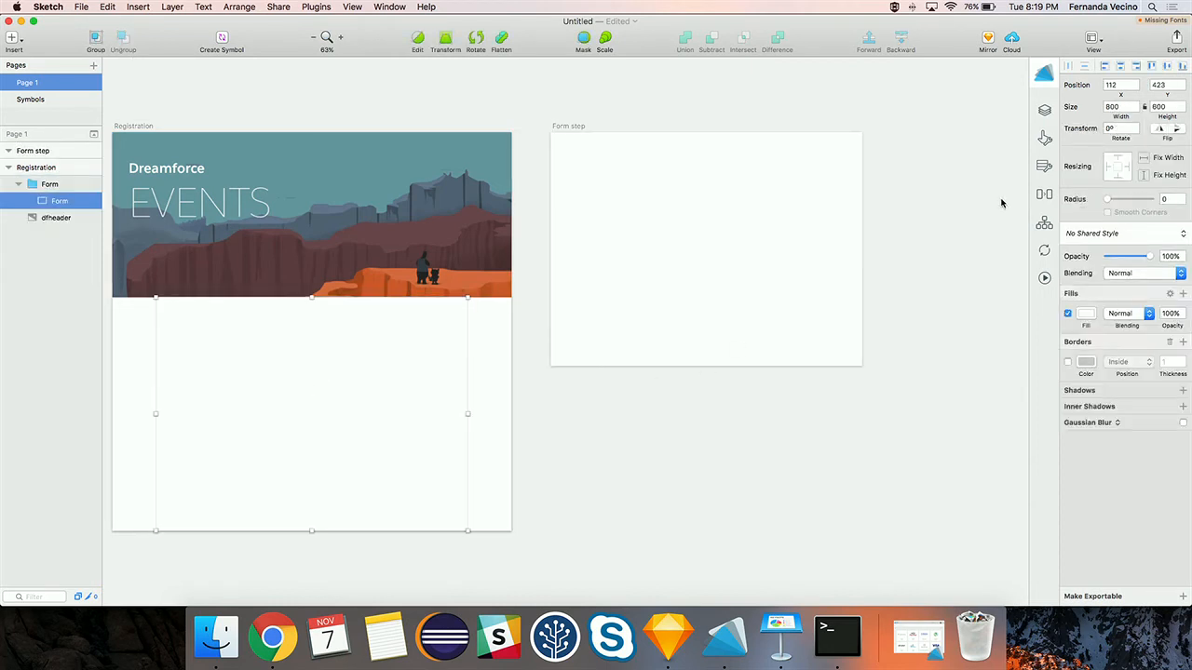
{"action": "left_click", "coordinate": [1043, 112]}
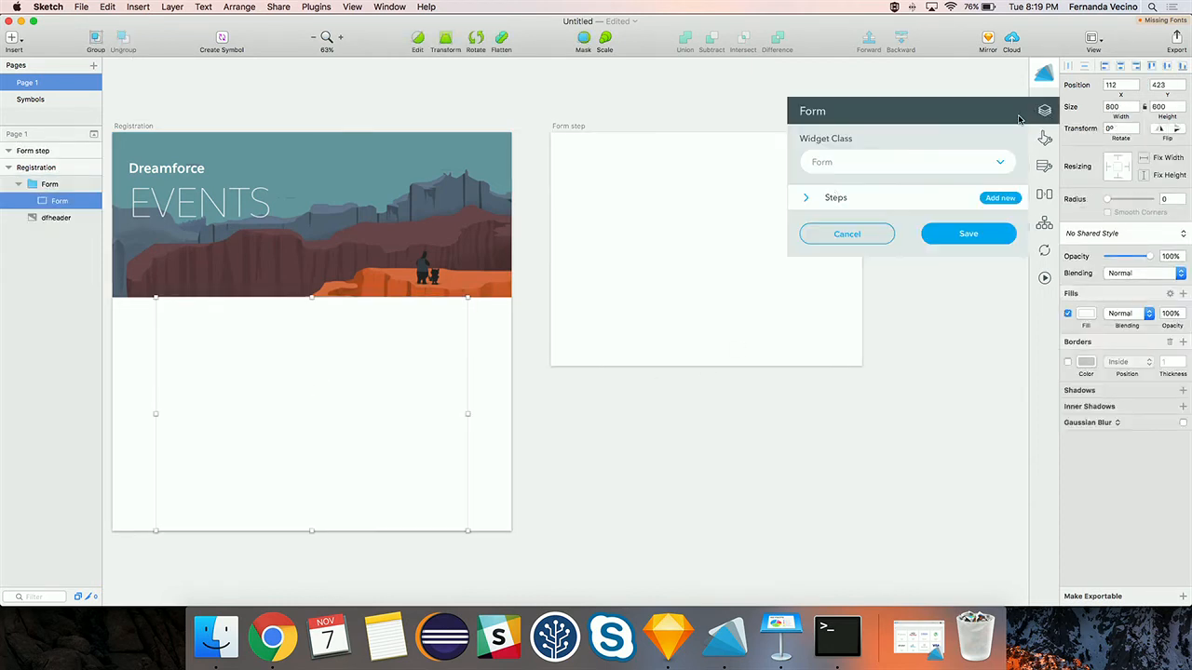
{"action": "left_click", "coordinate": [829, 200]}
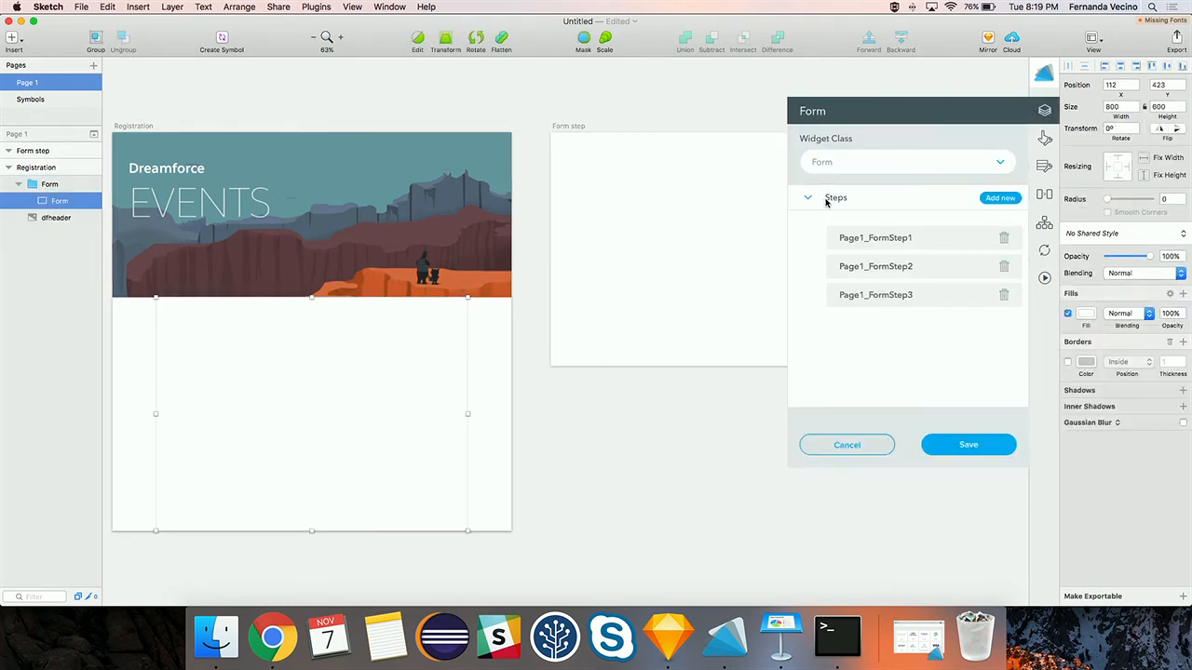
{"action": "left_click", "coordinate": [1004, 296]}
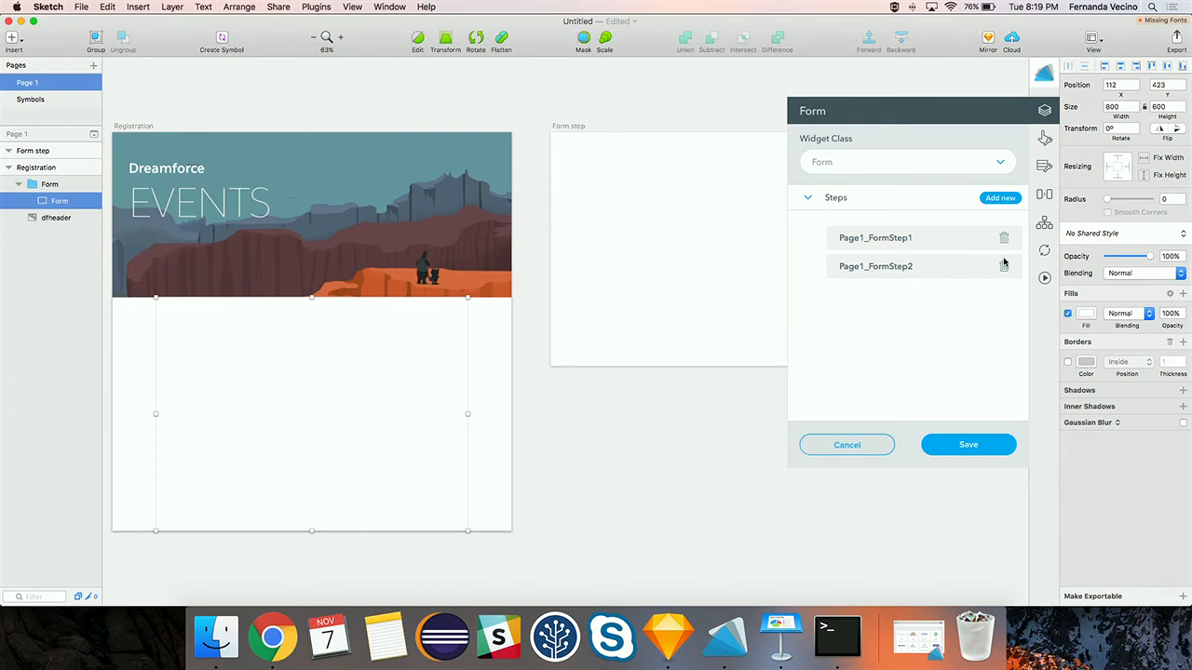
{"action": "left_click", "coordinate": [1004, 266]}
{"action": "left_click", "coordinate": [1003, 238]}
- Add and confirm a new step Page1_Formstep, then save the form's widget settings
{"action": "left_click", "coordinate": [993, 201]}
{"action": "left_click", "coordinate": [984, 258]}
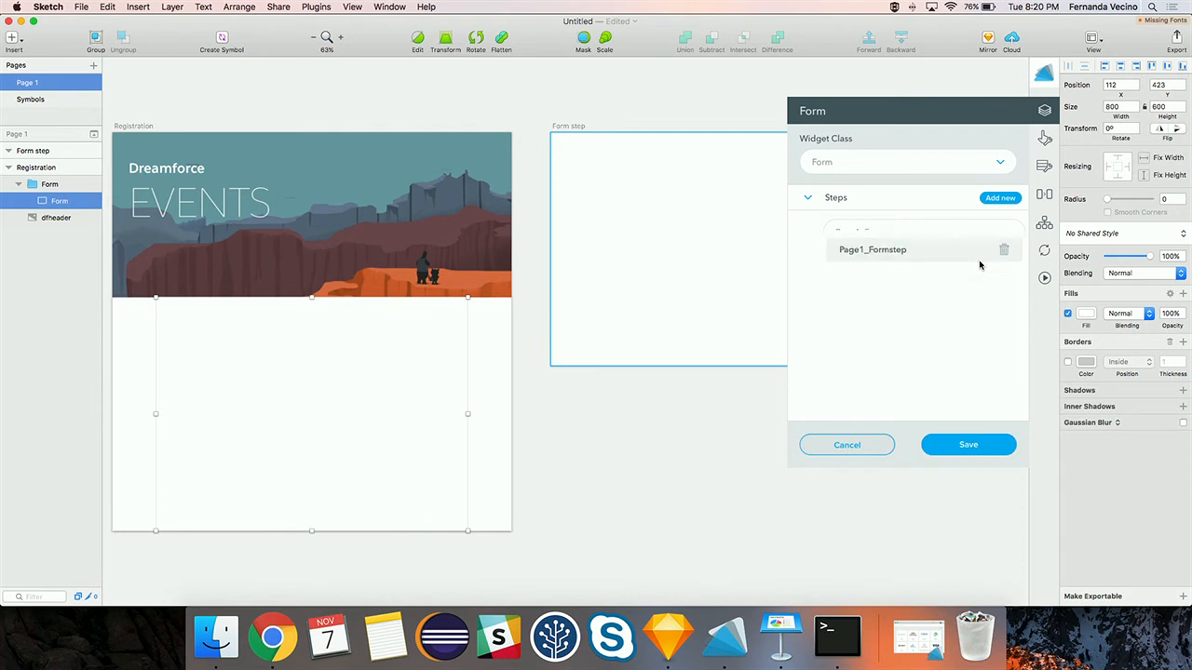
{"action": "left_click", "coordinate": [945, 445]}
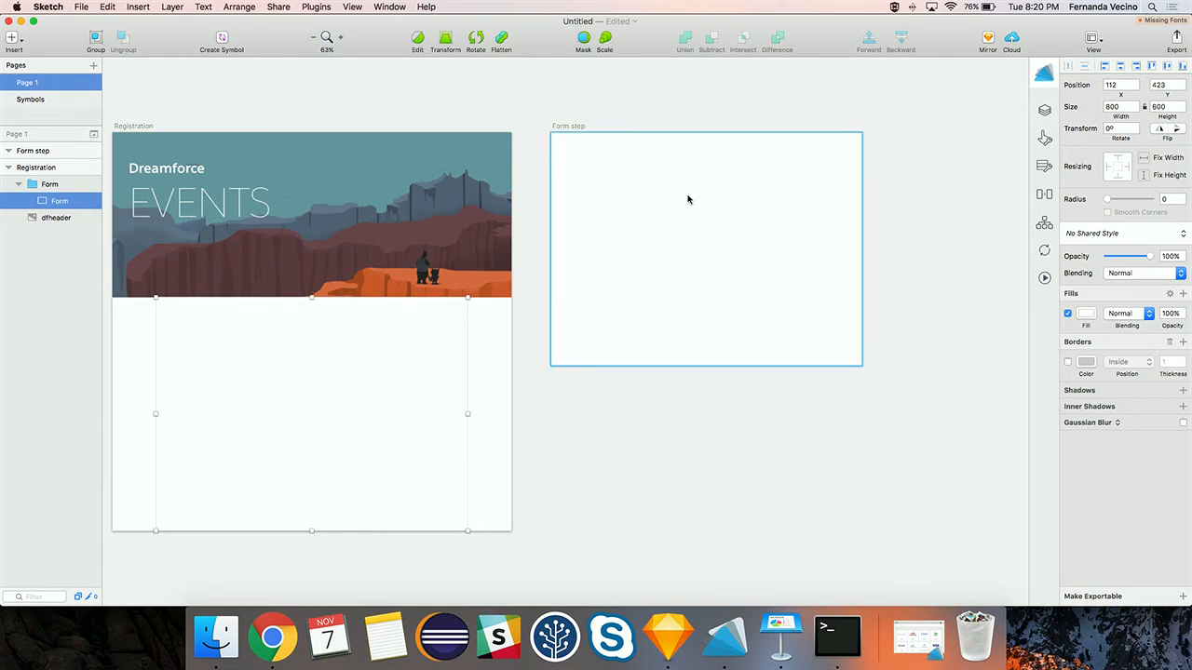
{"action": "scroll", "coordinate": [688, 199], "scroll_direction": "up", "scroll_amount": 5}
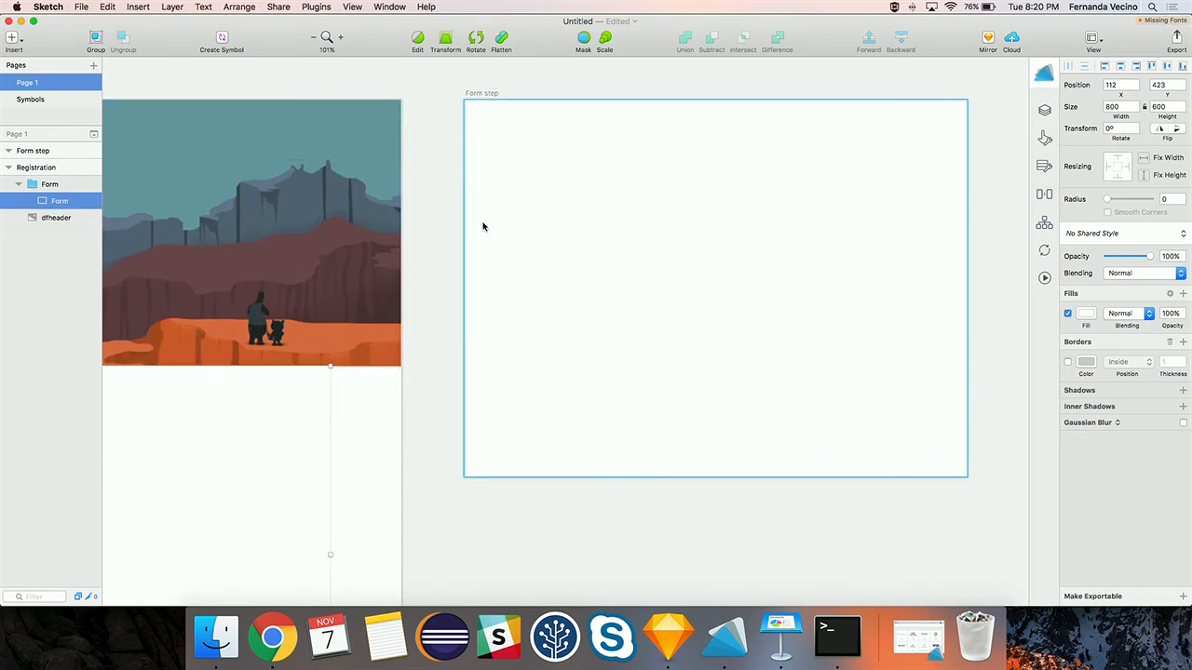
- Place a Lightning Input symbol on Form step by mistake, then undo it
{"action": "left_click", "coordinate": [9, 41]}
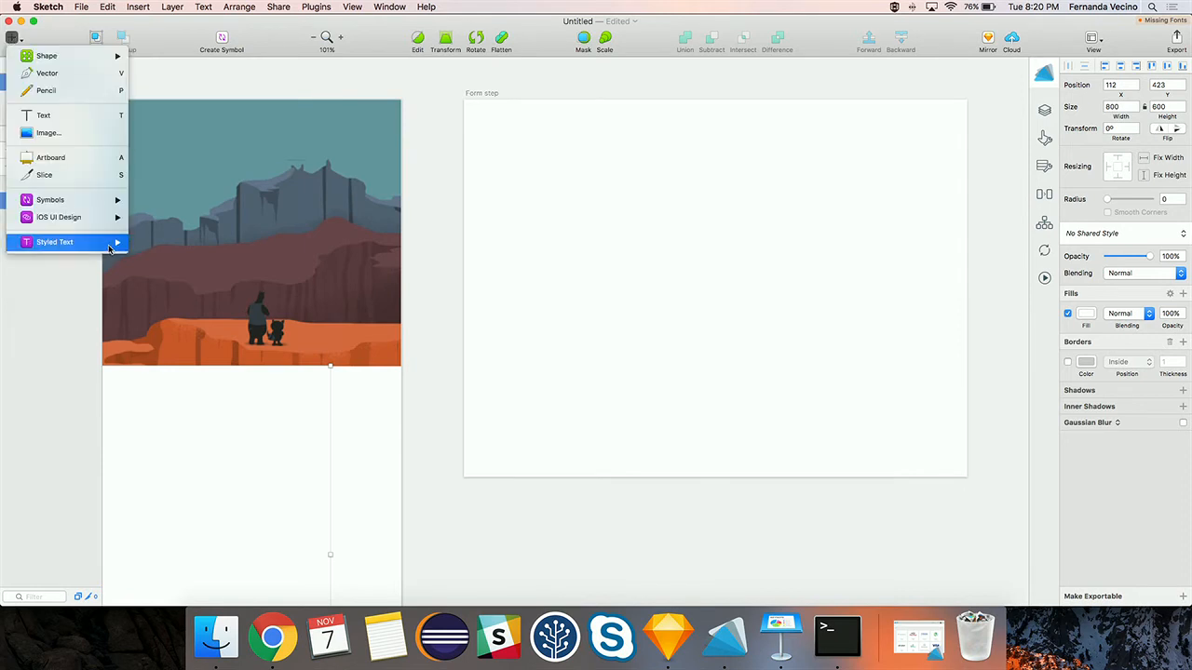
{"action": "mouse_move", "coordinate": [56, 199]}
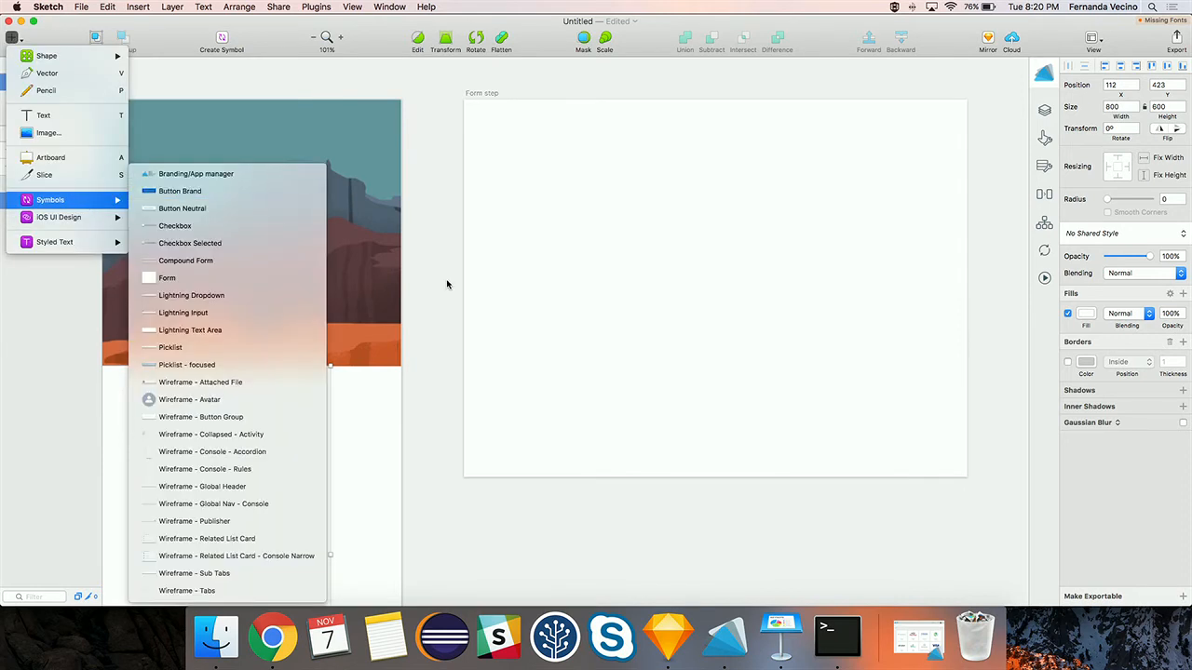
{"action": "left_click", "coordinate": [213, 315]}
{"action": "left_click", "coordinate": [853, 413]}
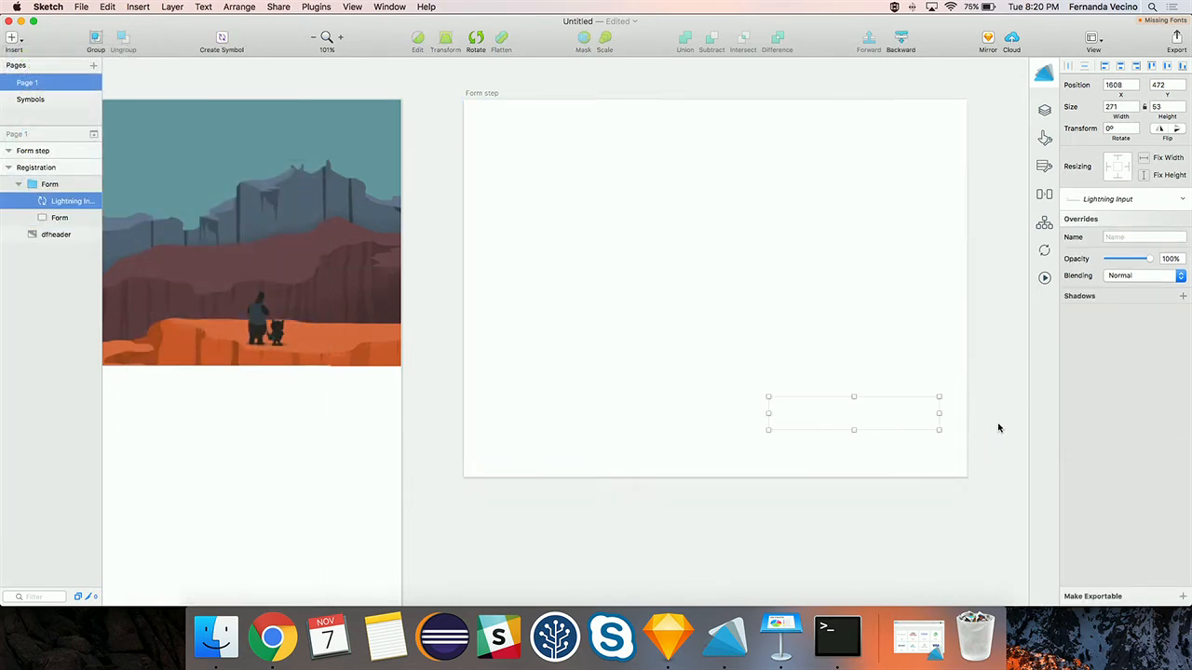
{"action": "mouse_move", "coordinate": [819, 420]}
{"action": "left_mouse_down"}
{"action": "mouse_move", "coordinate": [778, 410]}
{"action": "mouse_move", "coordinate": [809, 421]}
{"action": "left_mouse_up"}
{"action": "key", "text": "super+c"}
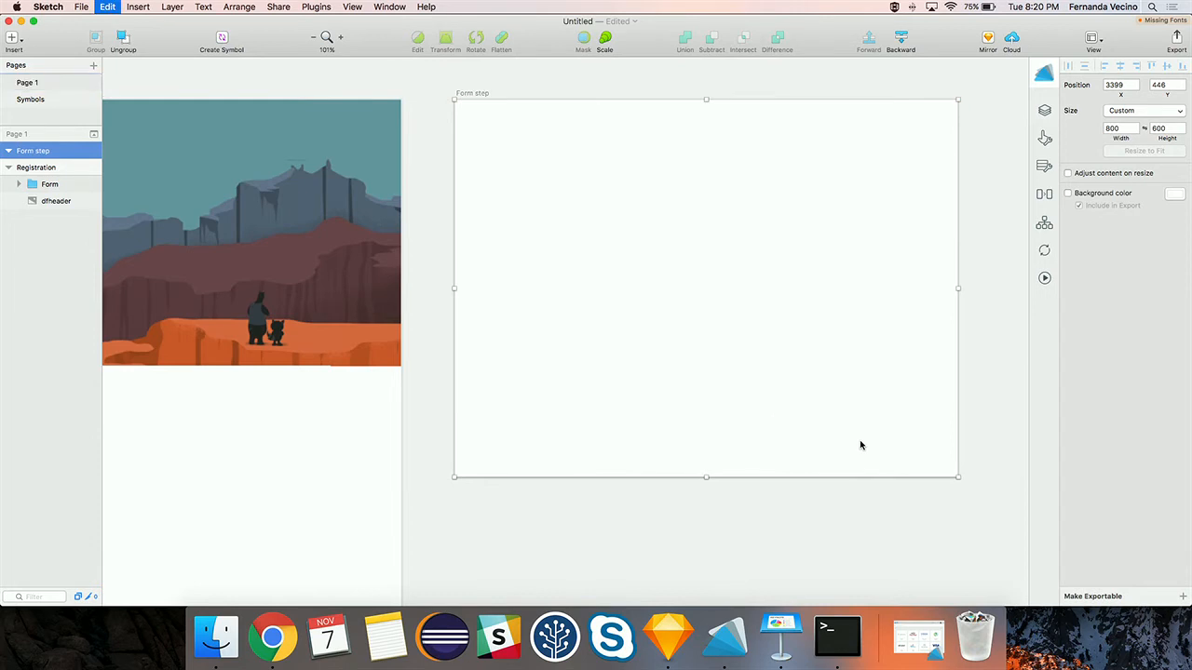
{"action": "key", "text": "super+z"}
{"action": "left_click", "coordinate": [818, 428]}
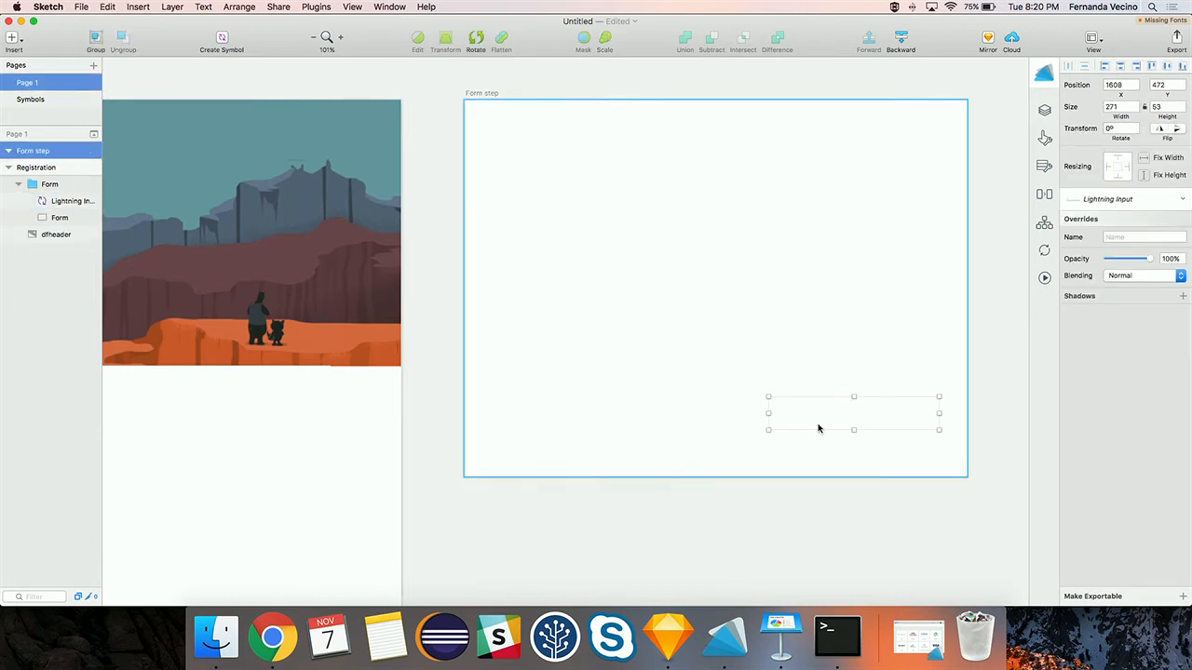
{"action": "key", "text": "super+z"}
{"action": "key", "text": "super+z"}
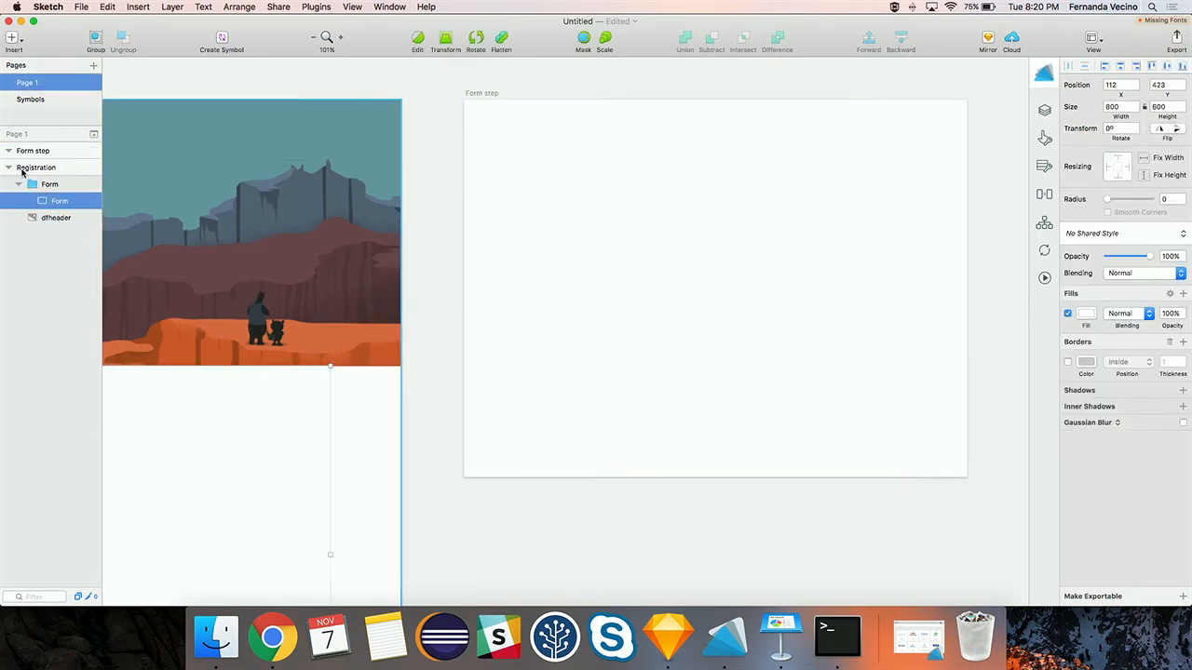
- Insert a Lightning Dropdown symbol onto the Form step artboard
{"action": "left_click", "coordinate": [12, 37]}
{"action": "mouse_move", "coordinate": [93, 199]}
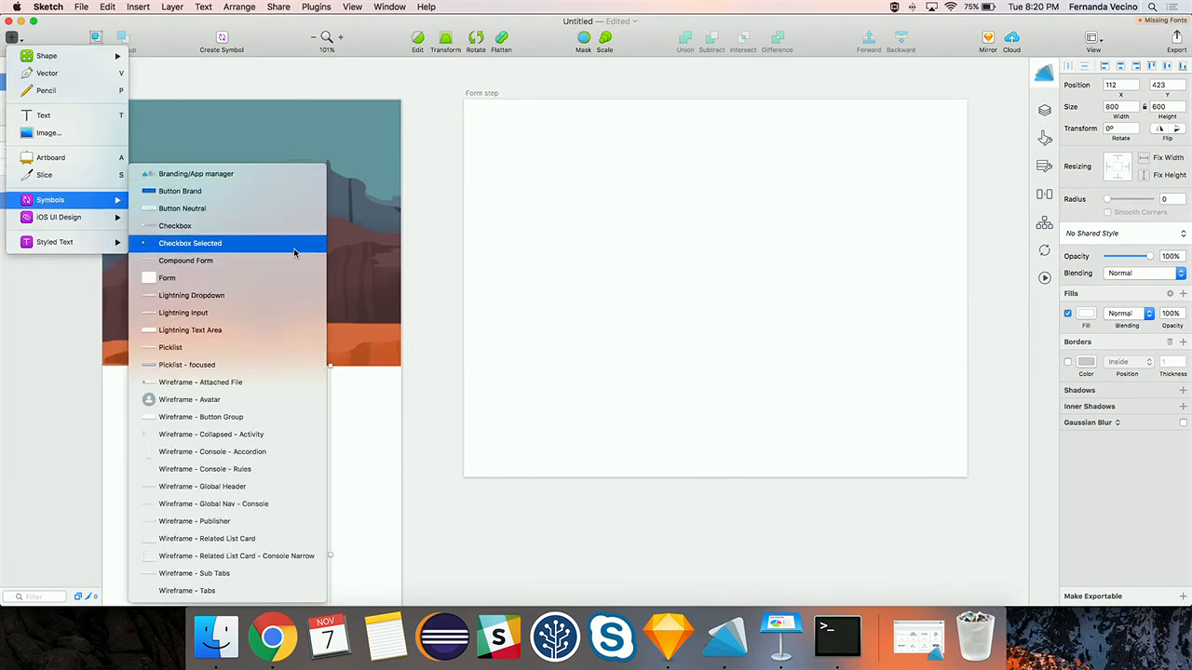
{"action": "left_click", "coordinate": [249, 295]}
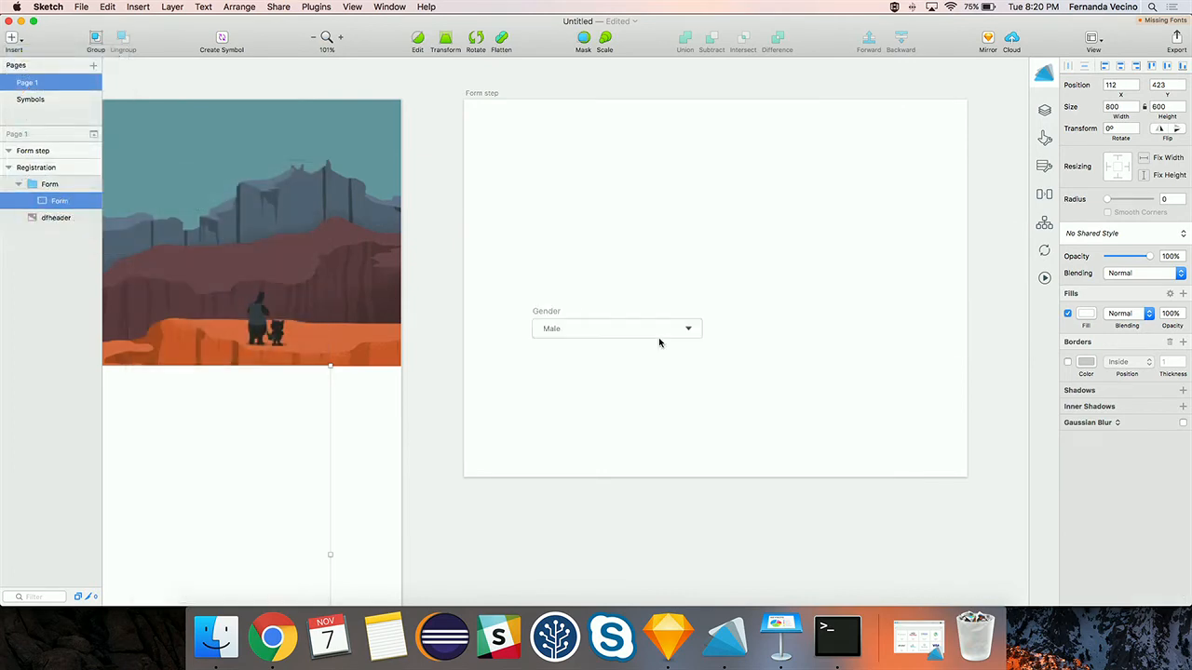
{"action": "left_click", "coordinate": [825, 406]}
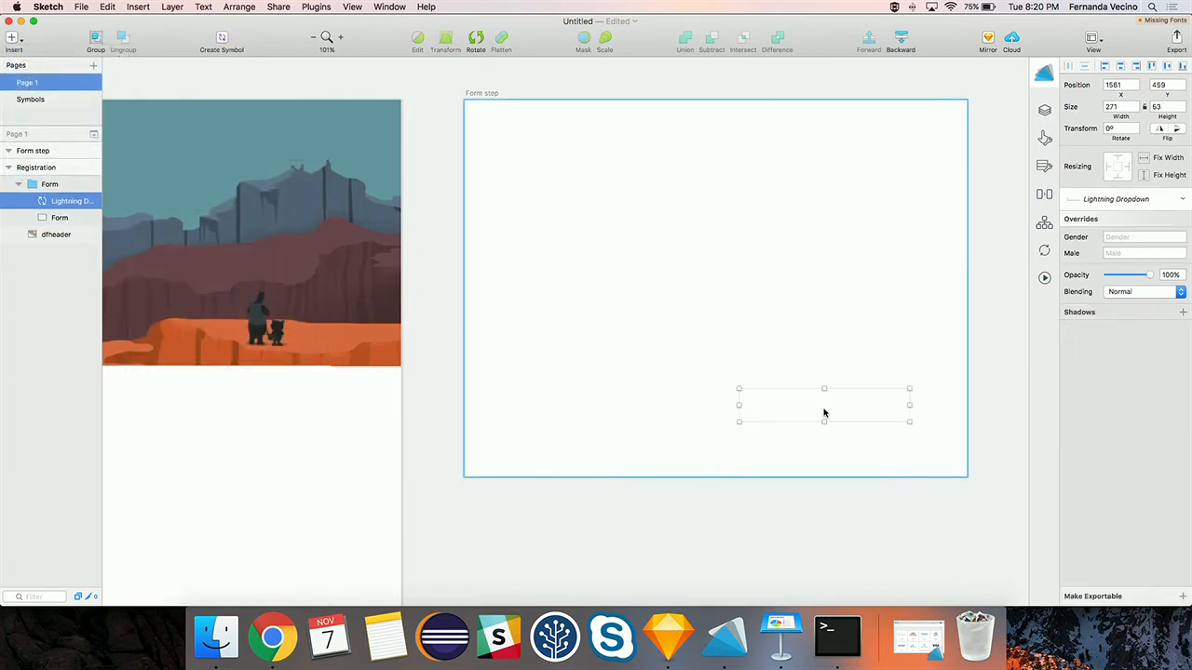
- Send the Form step artboard to the back using the Arrange menu
{"action": "right_click", "coordinate": [821, 411]}
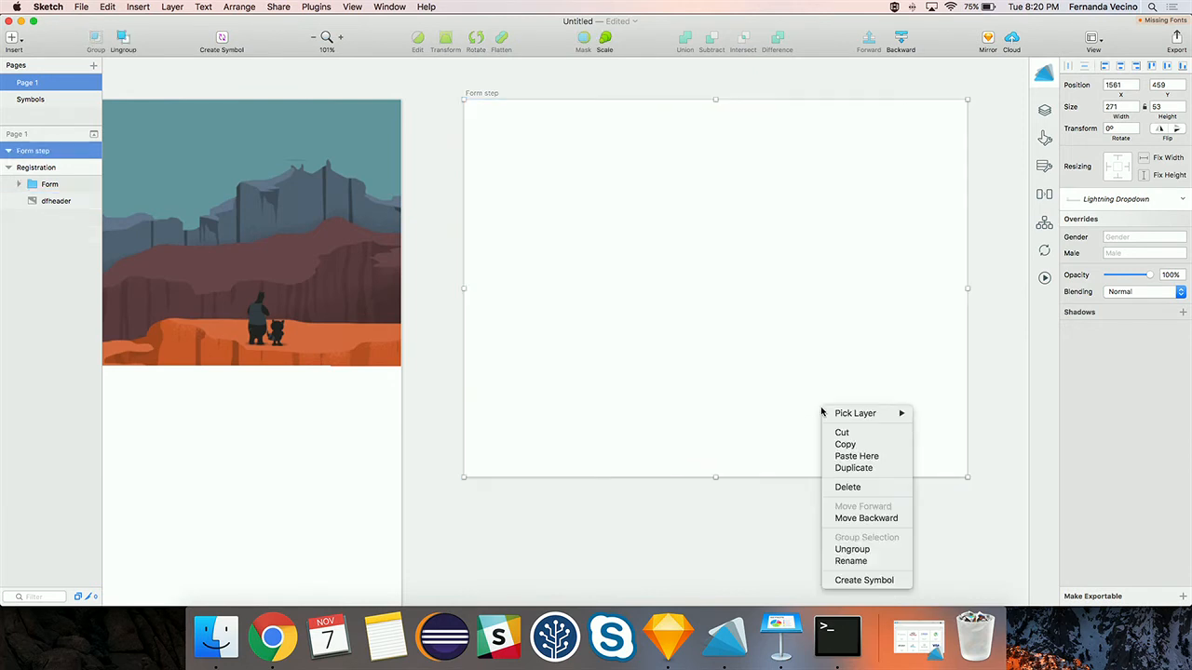
{"action": "left_click", "coordinate": [778, 419]}
{"action": "right_click", "coordinate": [759, 421]}
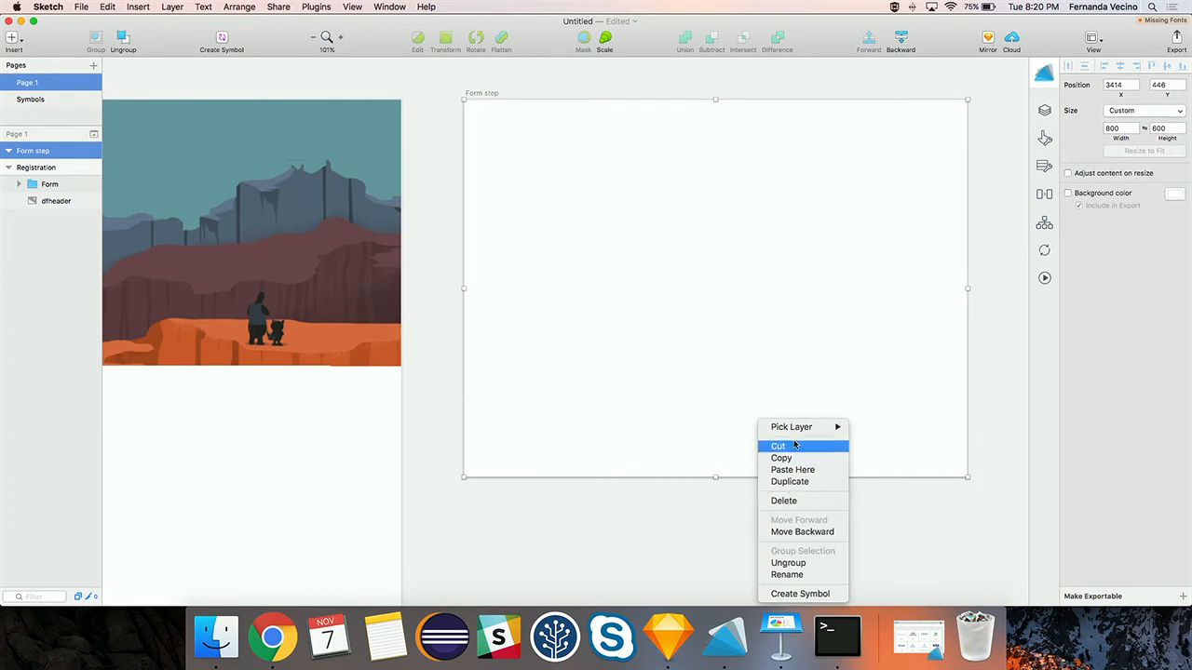
{"action": "mouse_move", "coordinate": [793, 432]}
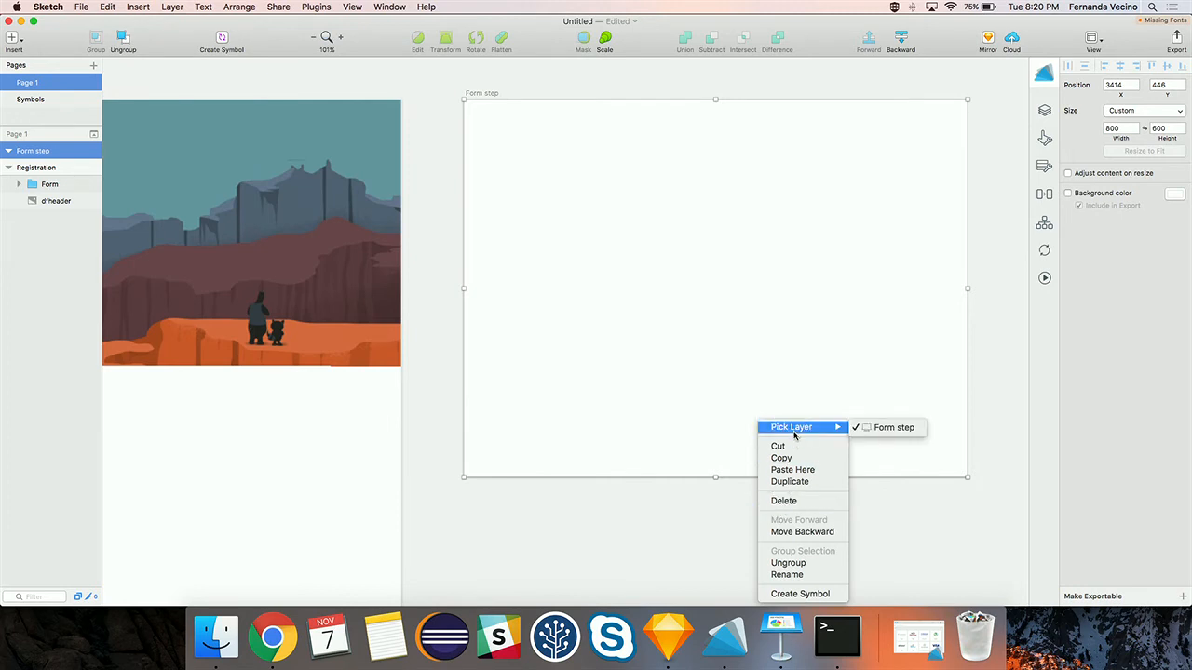
{"action": "left_click", "coordinate": [161, 8]}
{"action": "mouse_move", "coordinate": [136, 6]}
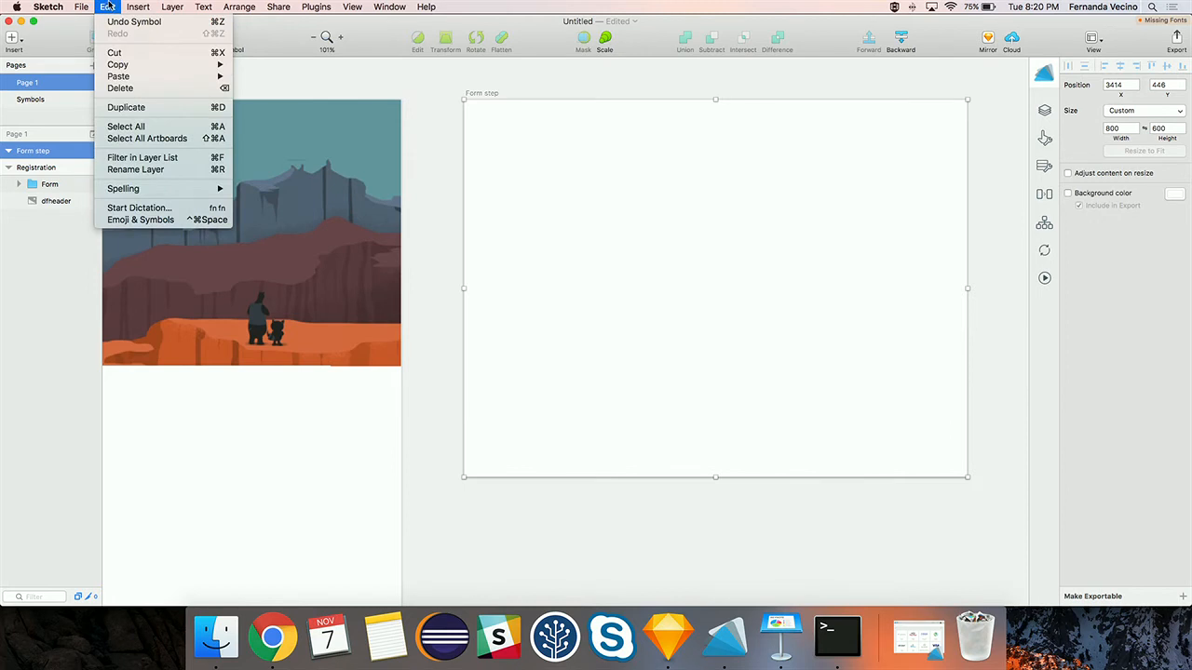
{"action": "mouse_move", "coordinate": [239, 6]}
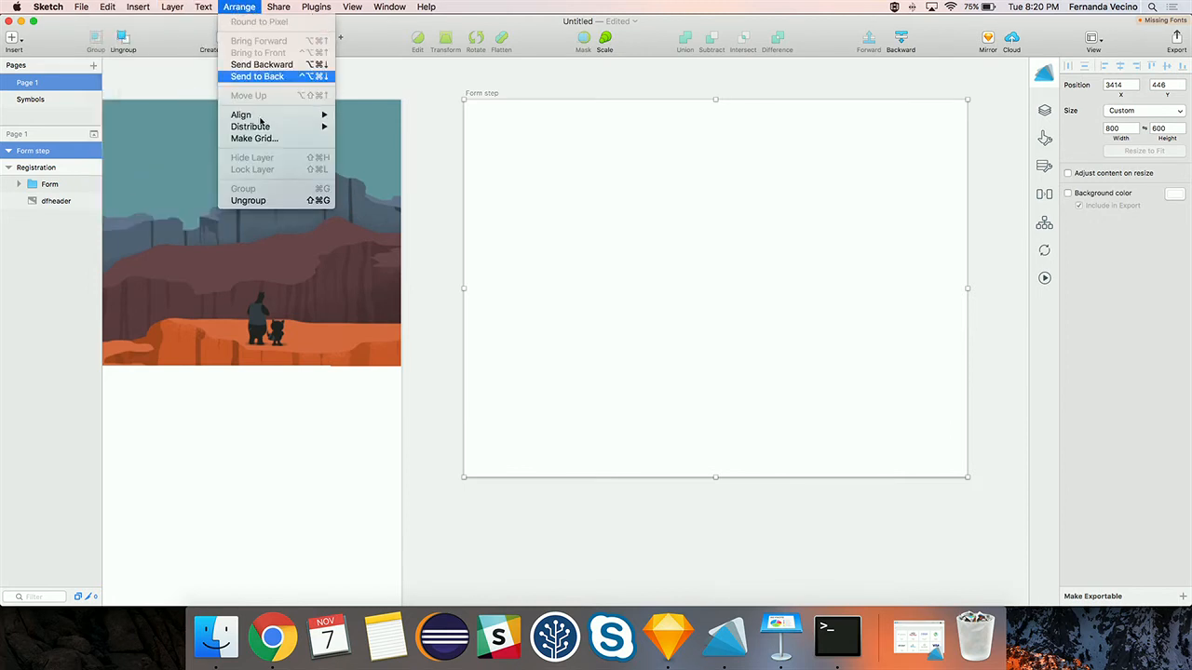
{"action": "left_click", "coordinate": [257, 76]}
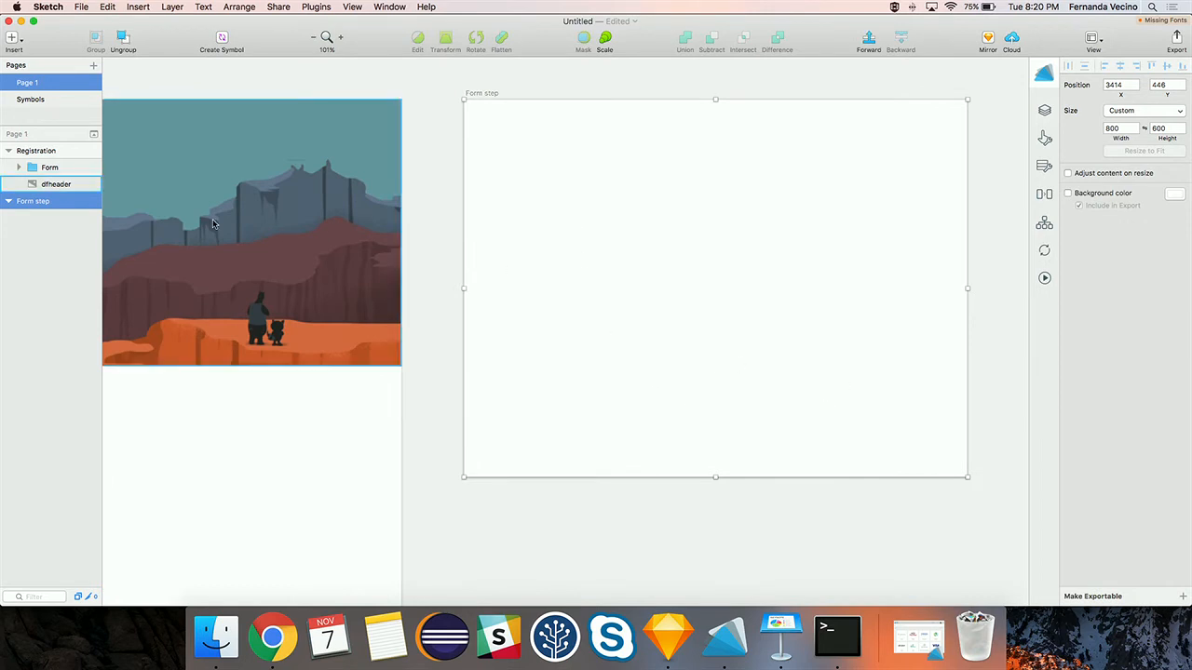
- Move the Lightning Dropdown layer out of the Form group into the Form step artboard
{"action": "left_click", "coordinate": [19, 167]}
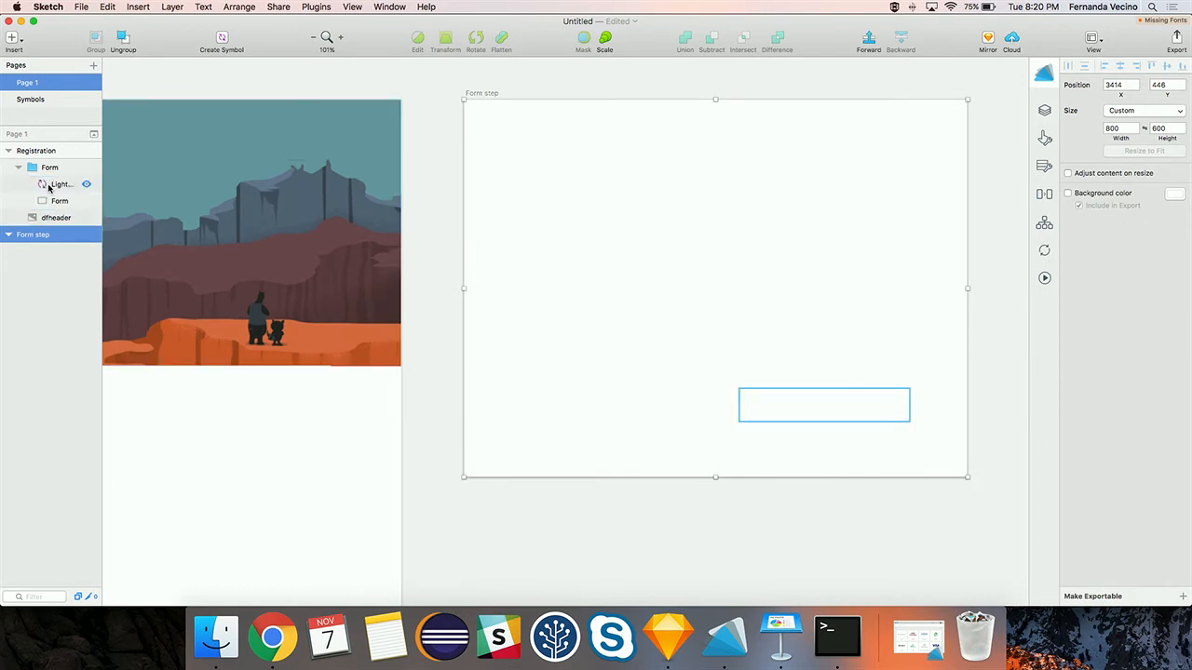
{"action": "left_click", "coordinate": [53, 185]}
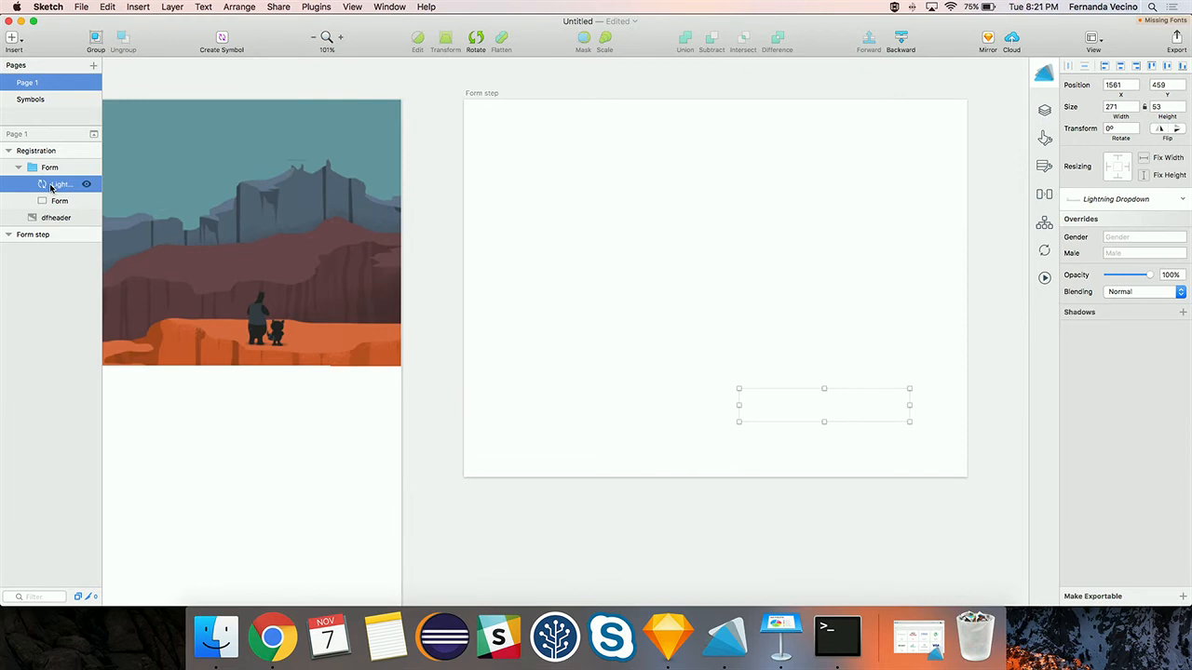
{"action": "left_click_drag", "start_coordinate": [51, 185], "coordinate": [29, 165]}
{"action": "right_click", "coordinate": [45, 170]}
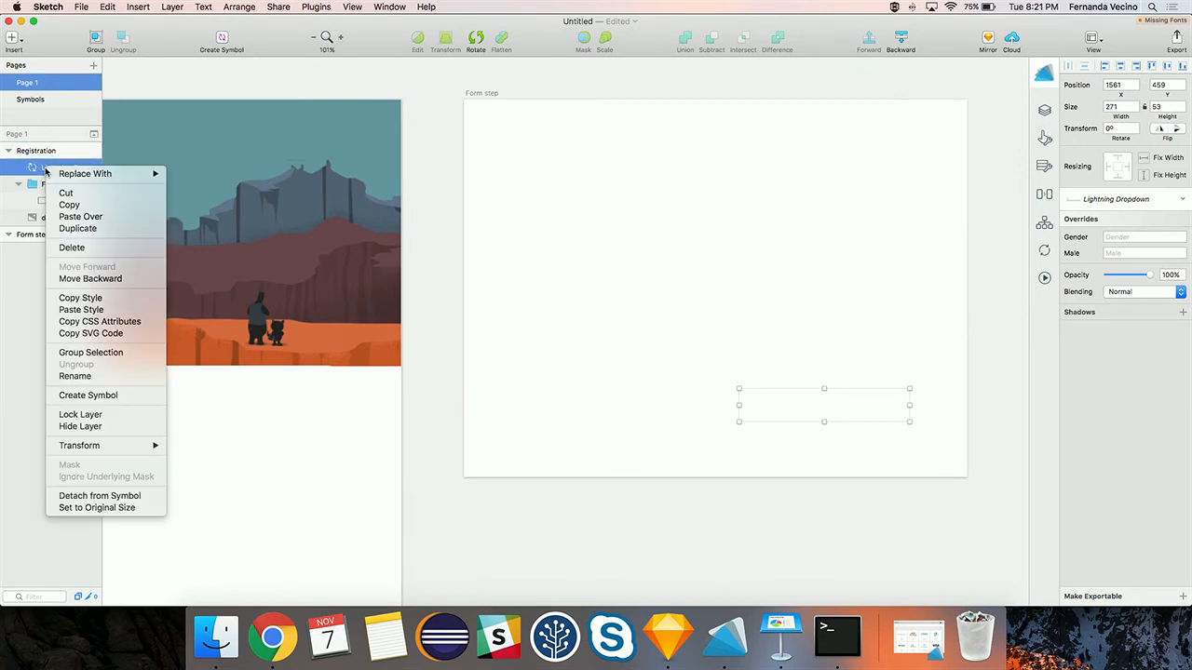
{"action": "left_click", "coordinate": [17, 183]}
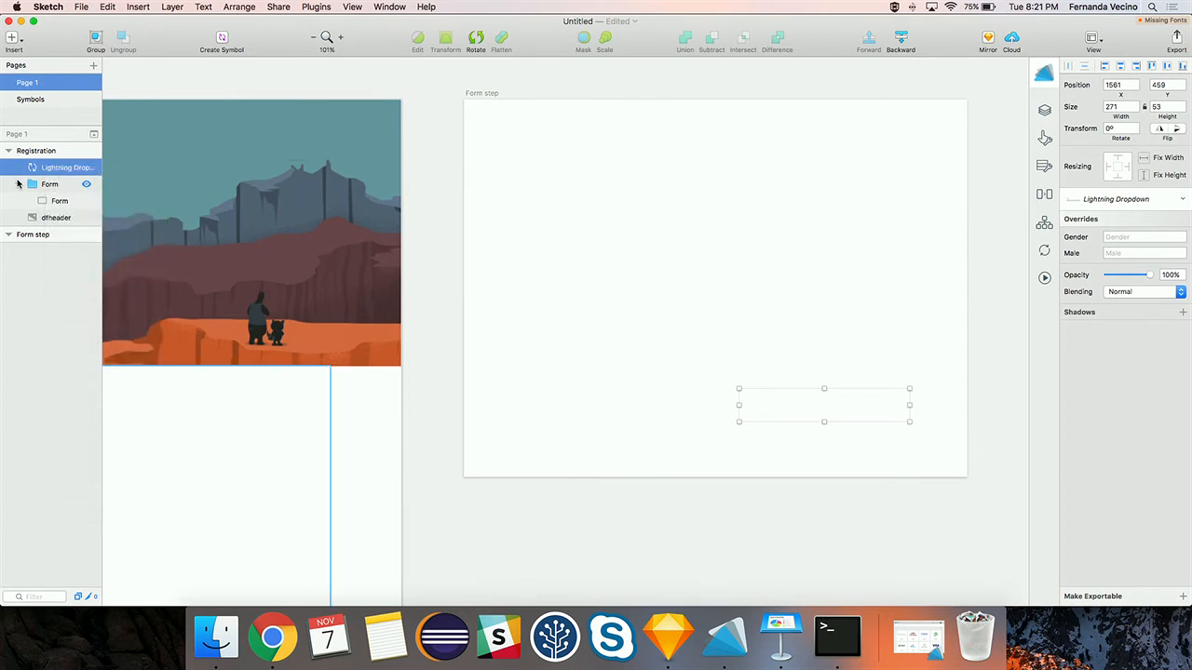
{"action": "left_click", "coordinate": [28, 185]}
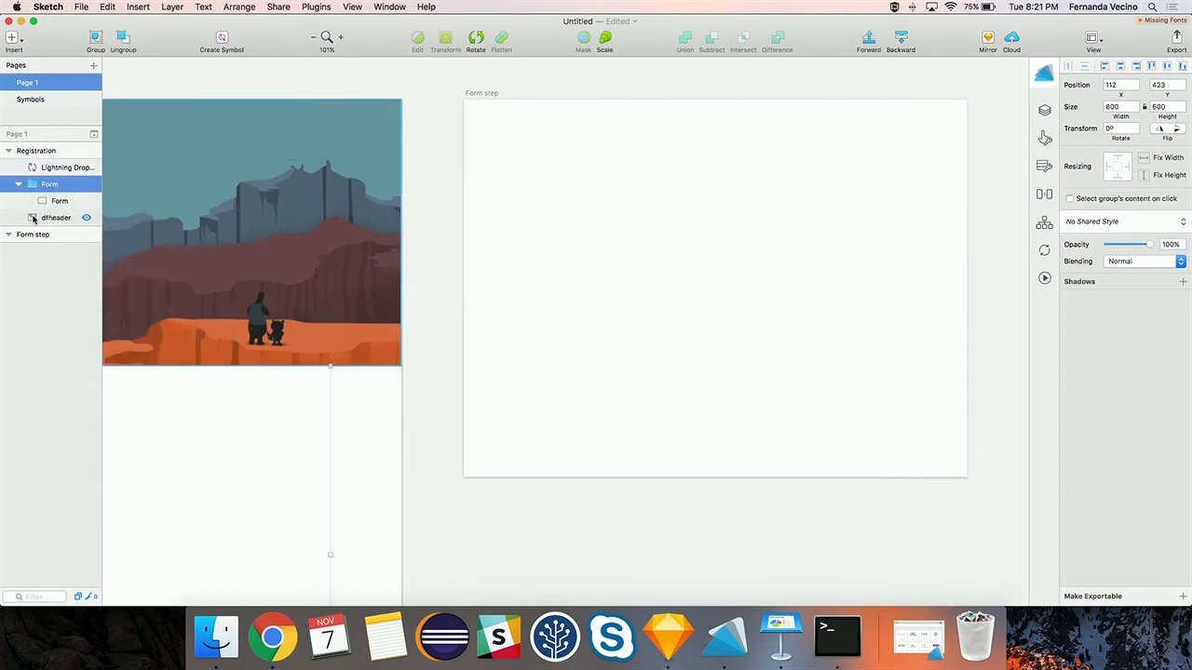
{"action": "left_click_drag", "start_coordinate": [42, 172], "coordinate": [33, 234]}
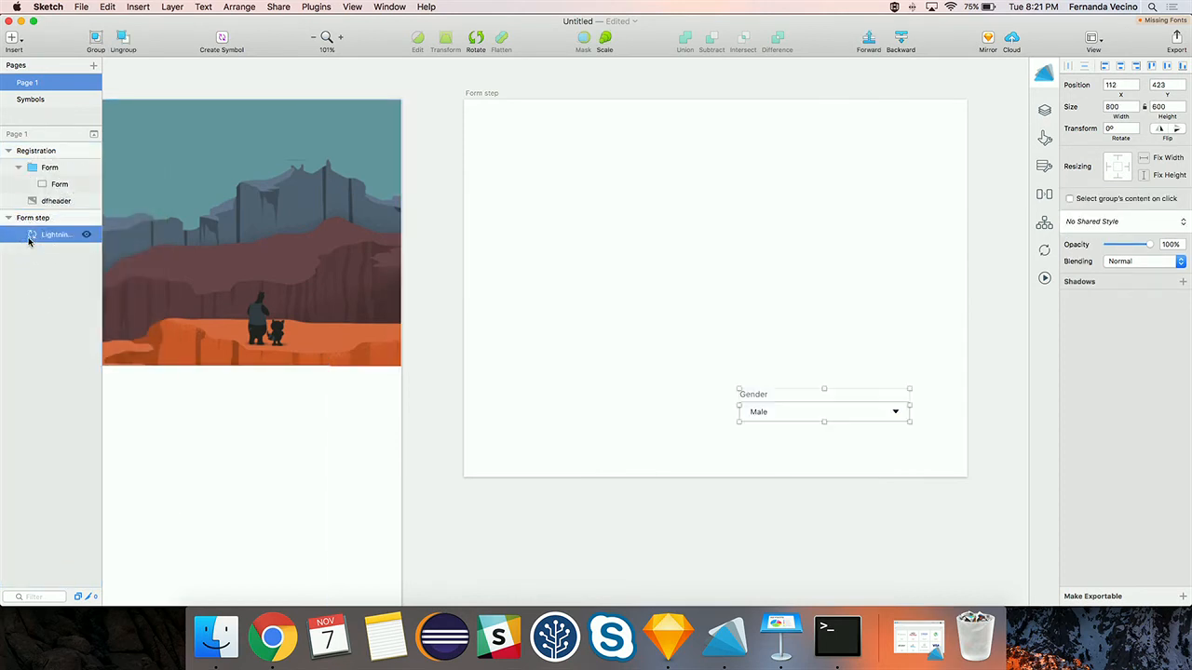
- Detach the dropdown into a Gender group and drag it to the artboard's top-left (82, 92)
{"action": "right_click", "coordinate": [59, 237]}
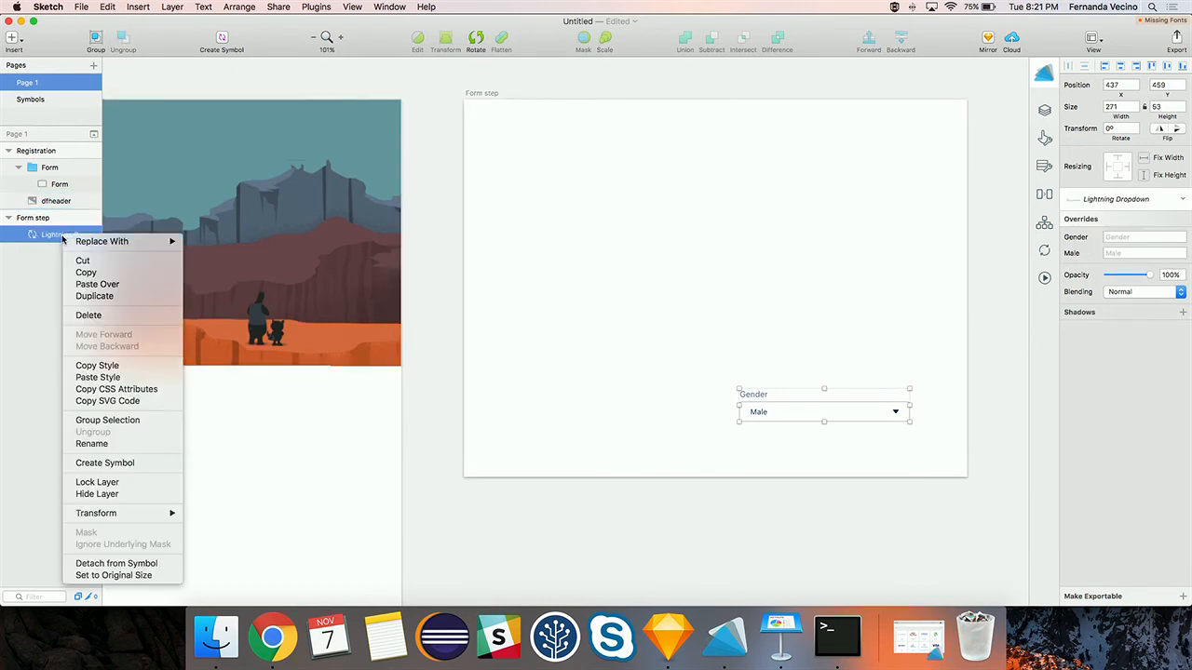
{"action": "left_click", "coordinate": [117, 563]}
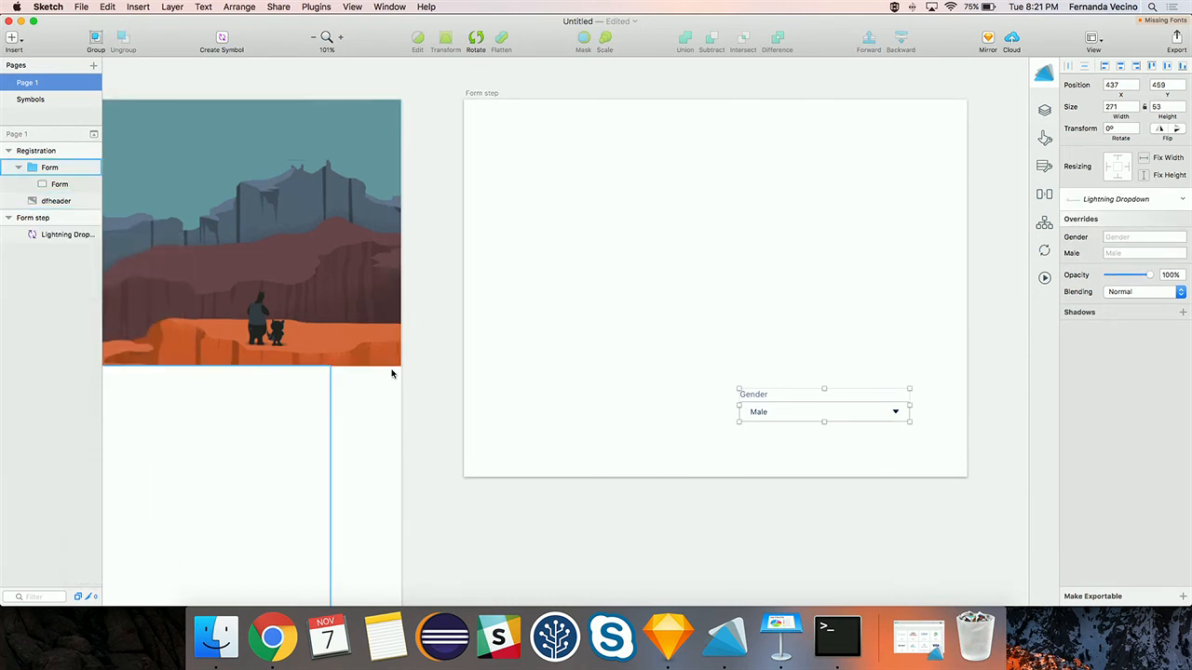
{"action": "left_click_drag", "start_coordinate": [783, 411], "coordinate": [566, 179]}
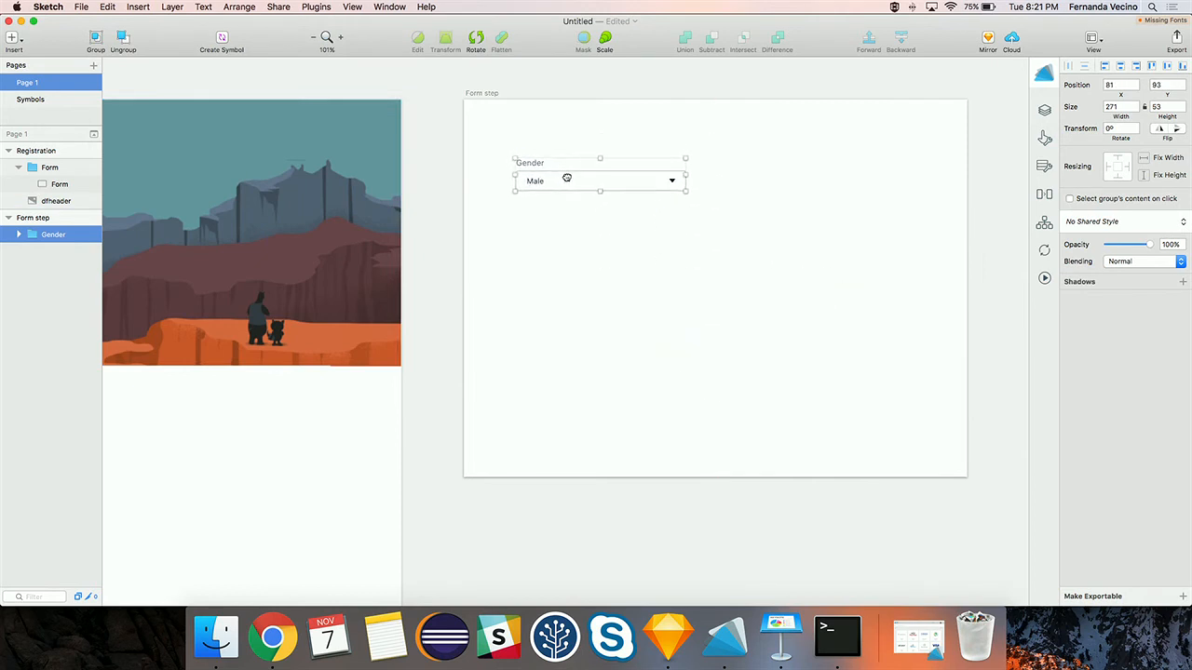
{"action": "left_click", "coordinate": [17, 41]}
{"action": "mouse_move", "coordinate": [79, 199]}
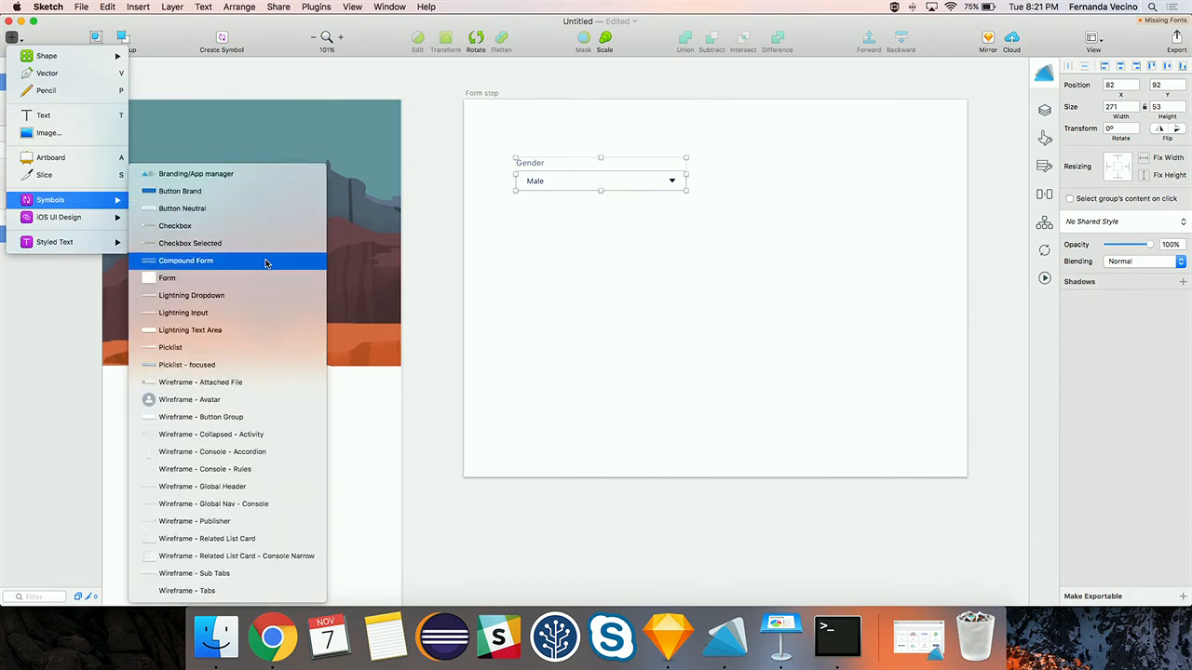
- Place a Lightning Input on Form step and detach it into a Name group
{"action": "left_click", "coordinate": [232, 317]}
{"action": "left_click", "coordinate": [858, 429]}
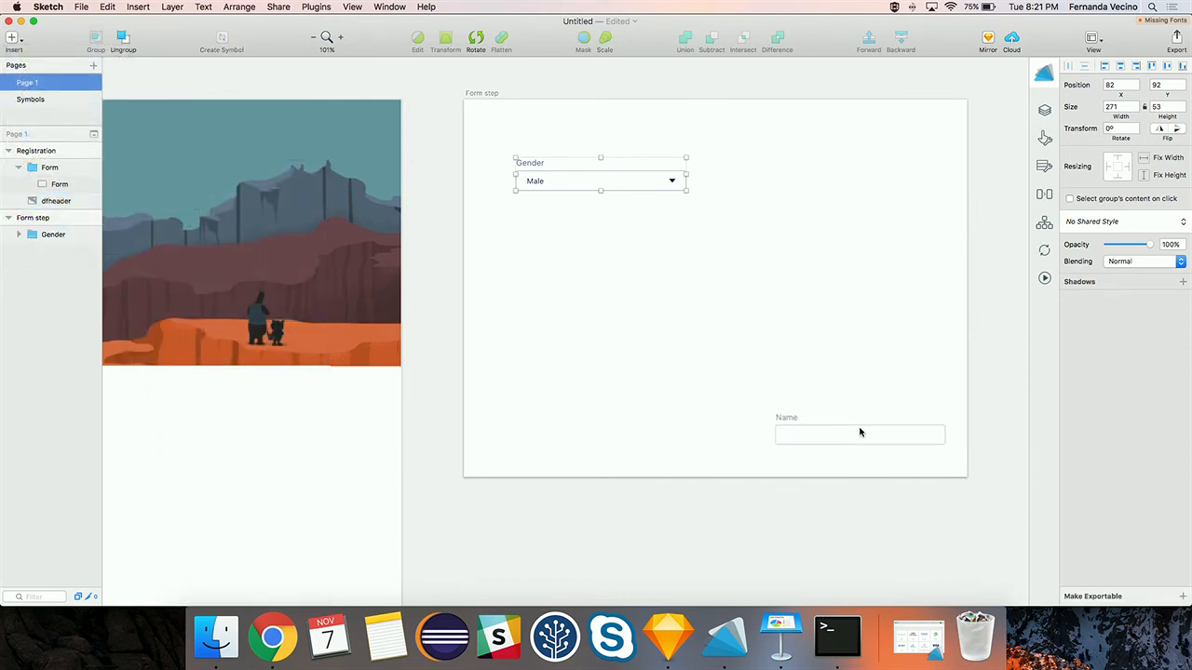
{"action": "left_click_drag", "start_coordinate": [841, 438], "coordinate": [830, 425]}
{"action": "right_click", "coordinate": [829, 429]}
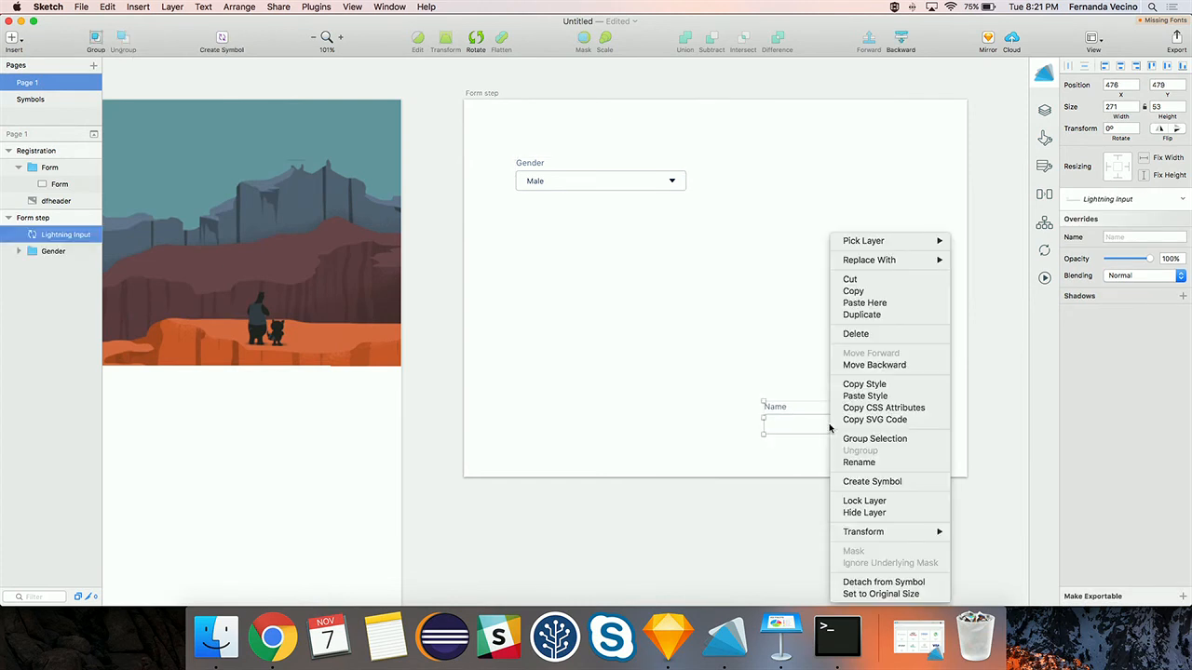
{"action": "left_click", "coordinate": [857, 582]}
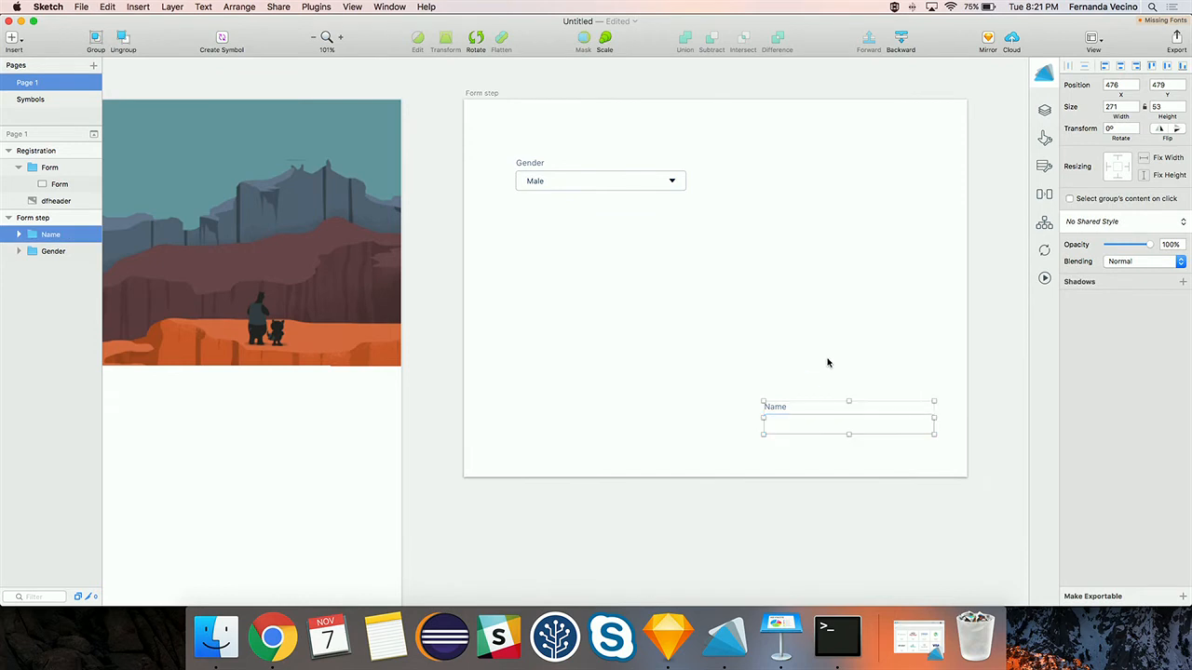
- Duplicate the Name field three times and spread the copies across the artboard
{"action": "key", "text": "super+d"}
{"action": "left_click_drag", "start_coordinate": [809, 426], "coordinate": [816, 350]}
{"action": "key", "text": "super+v"}
{"action": "left_click_drag", "start_coordinate": [811, 420], "coordinate": [590, 327]}
{"action": "key", "text": "super+v"}
{"action": "left_click_drag", "start_coordinate": [825, 425], "coordinate": [823, 240]}
- Align the four Name fields into two columns beside and below the Gender dropdown
{"action": "mouse_move", "coordinate": [621, 181]}
{"action": "left_mouse_down"}
{"action": "mouse_move", "coordinate": [650, 227]}
{"action": "mouse_move", "coordinate": [633, 234]}
{"action": "mouse_move", "coordinate": [627, 184]}
{"action": "left_mouse_up"}
{"action": "left_click_drag", "start_coordinate": [792, 236], "coordinate": [792, 187]}
{"action": "left_click", "coordinate": [633, 346]}
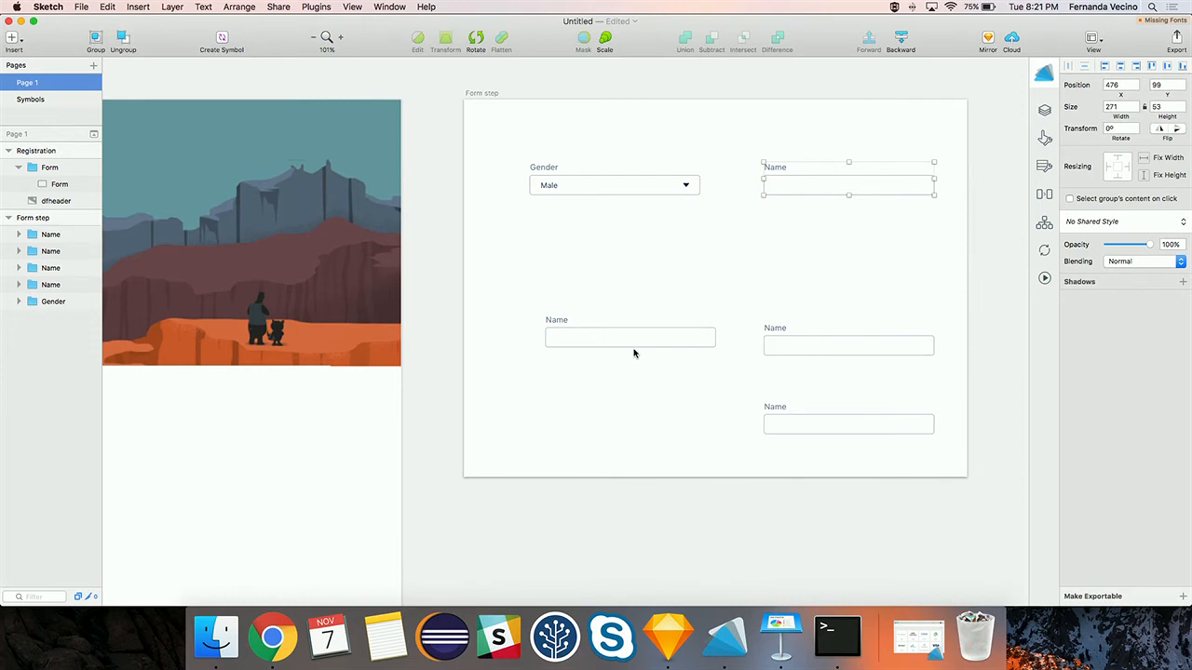
{"action": "left_click_drag", "start_coordinate": [623, 331], "coordinate": [605, 276]}
{"action": "left_click_drag", "start_coordinate": [810, 351], "coordinate": [806, 301]}
{"action": "left_click_drag", "start_coordinate": [809, 425], "coordinate": [808, 363]}
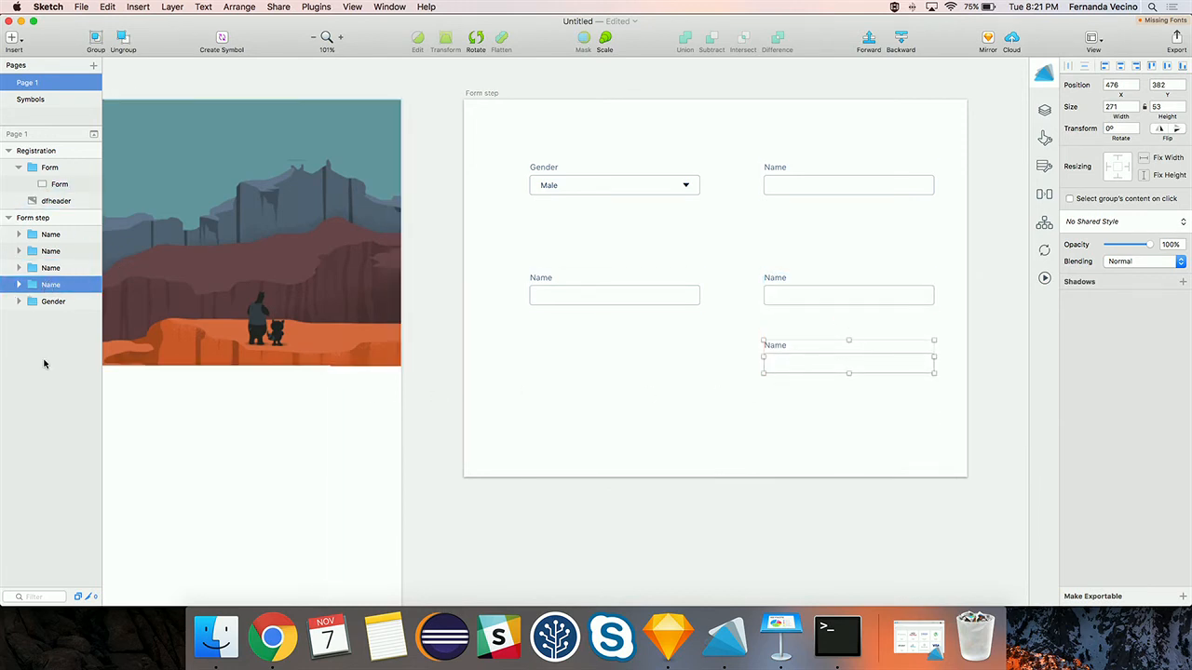
{"action": "left_click", "coordinate": [14, 39]}
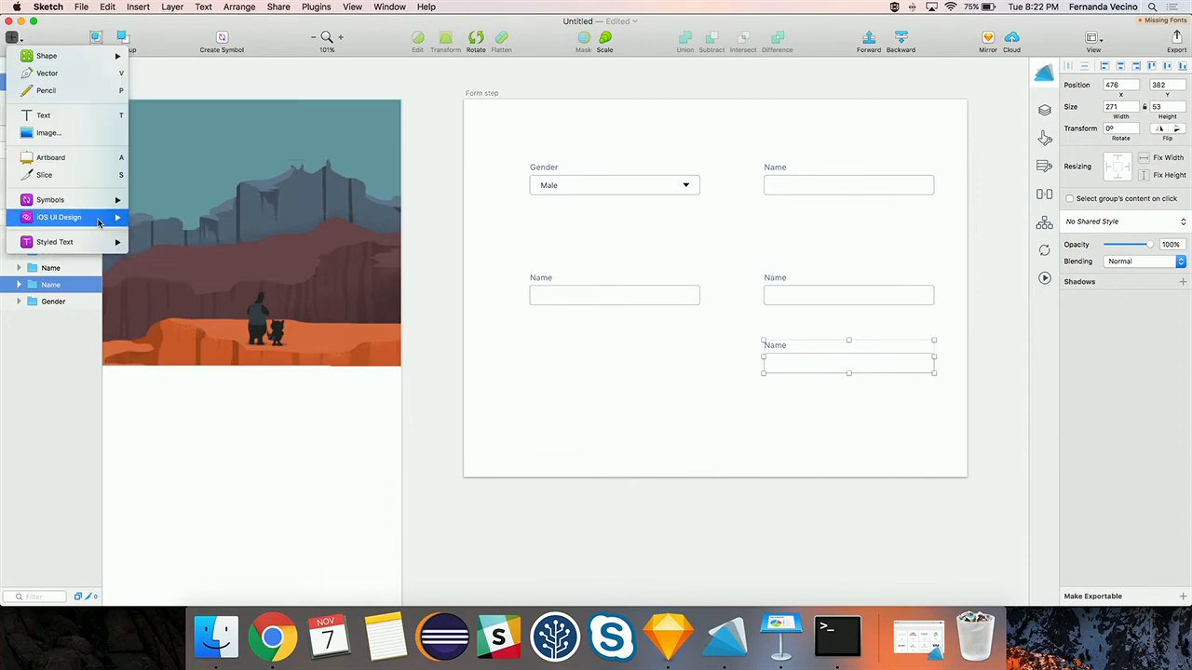
- Place a Button Brand symbol on the Form step artboard and detach it from its symbol
{"action": "mouse_move", "coordinate": [98, 199]}
{"action": "left_click", "coordinate": [177, 192]}
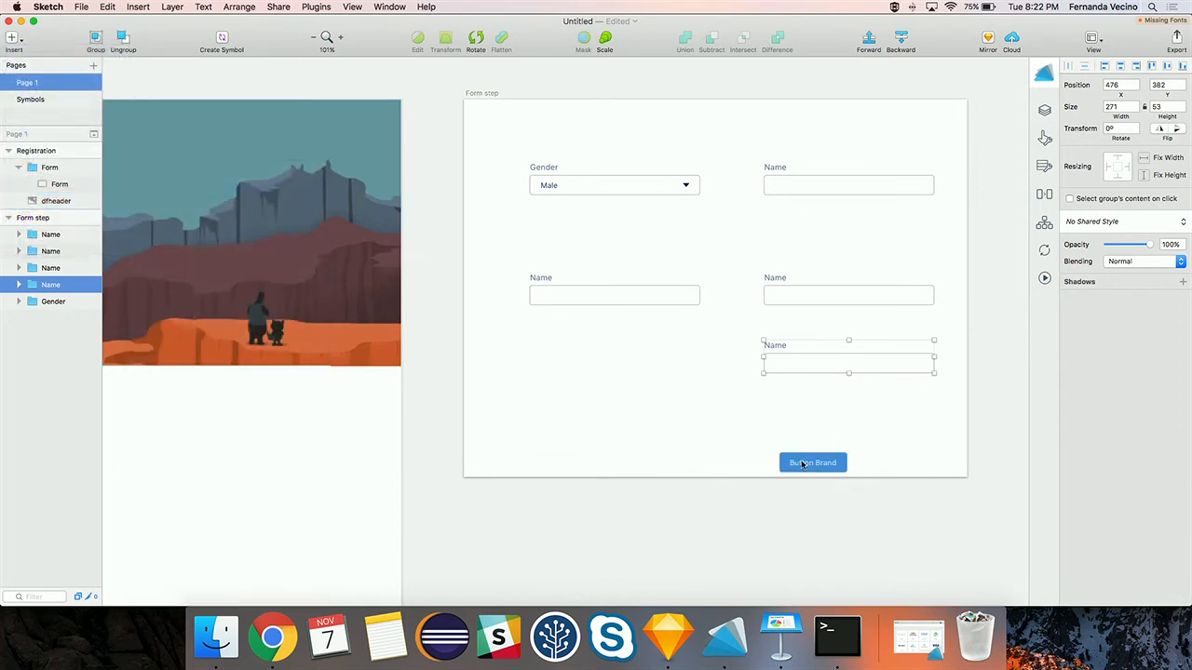
{"action": "left_click", "coordinate": [716, 427]}
{"action": "double_click", "coordinate": [723, 429]}
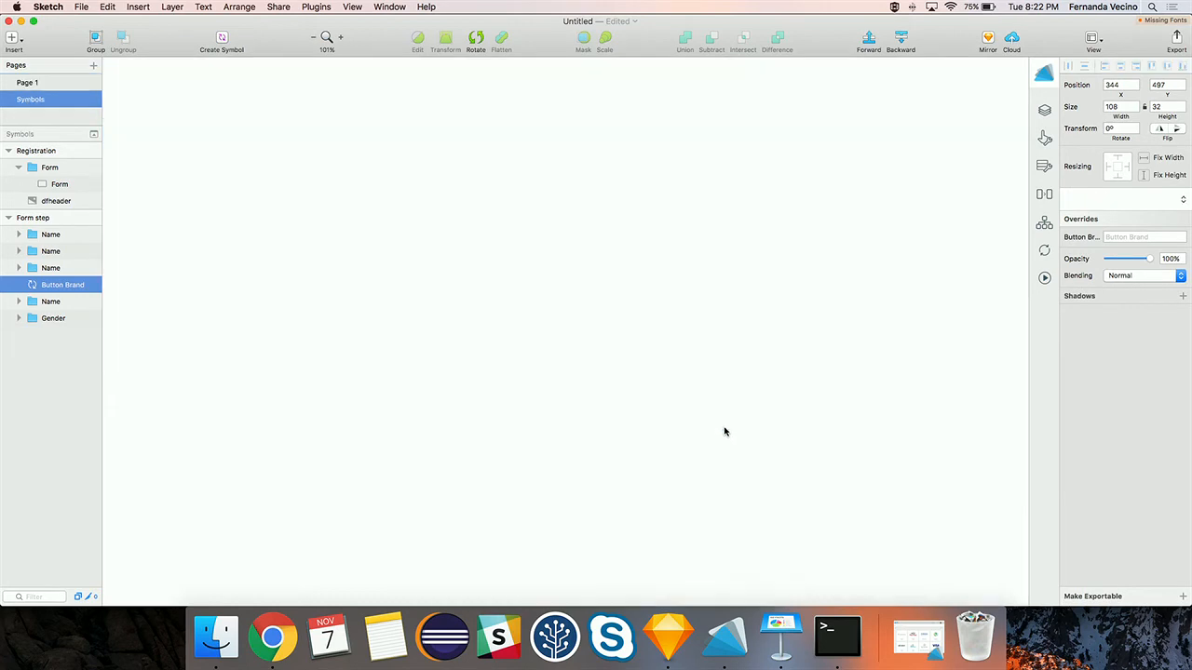
{"action": "left_click", "coordinate": [165, 77]}
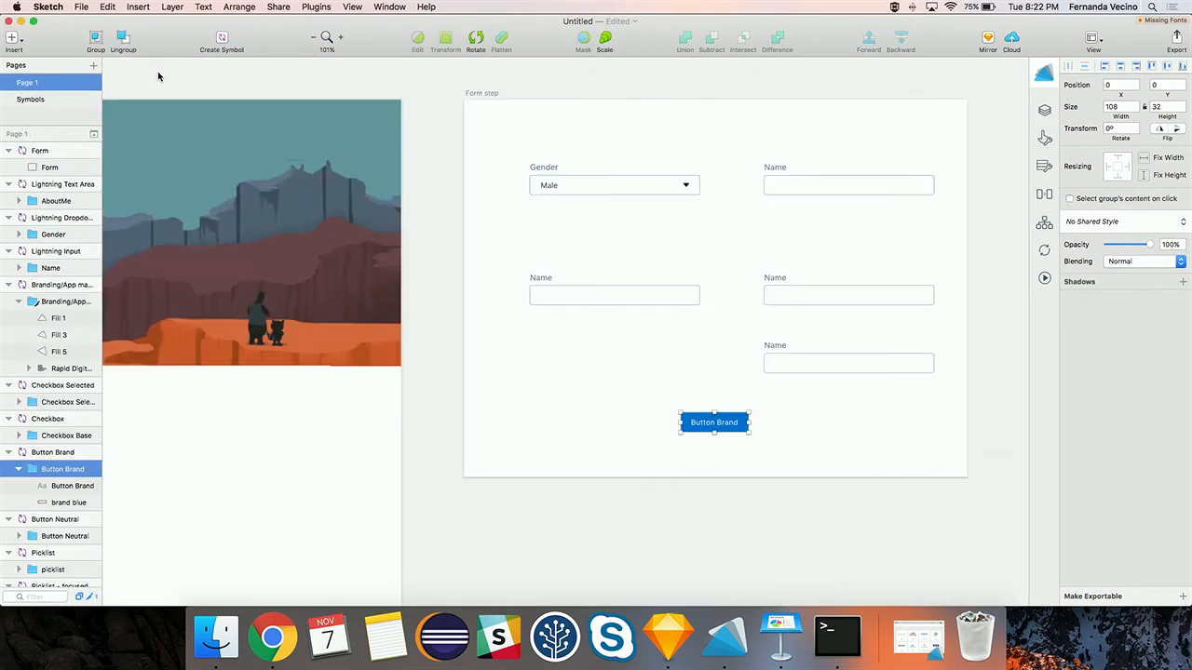
{"action": "right_click", "coordinate": [708, 424]}
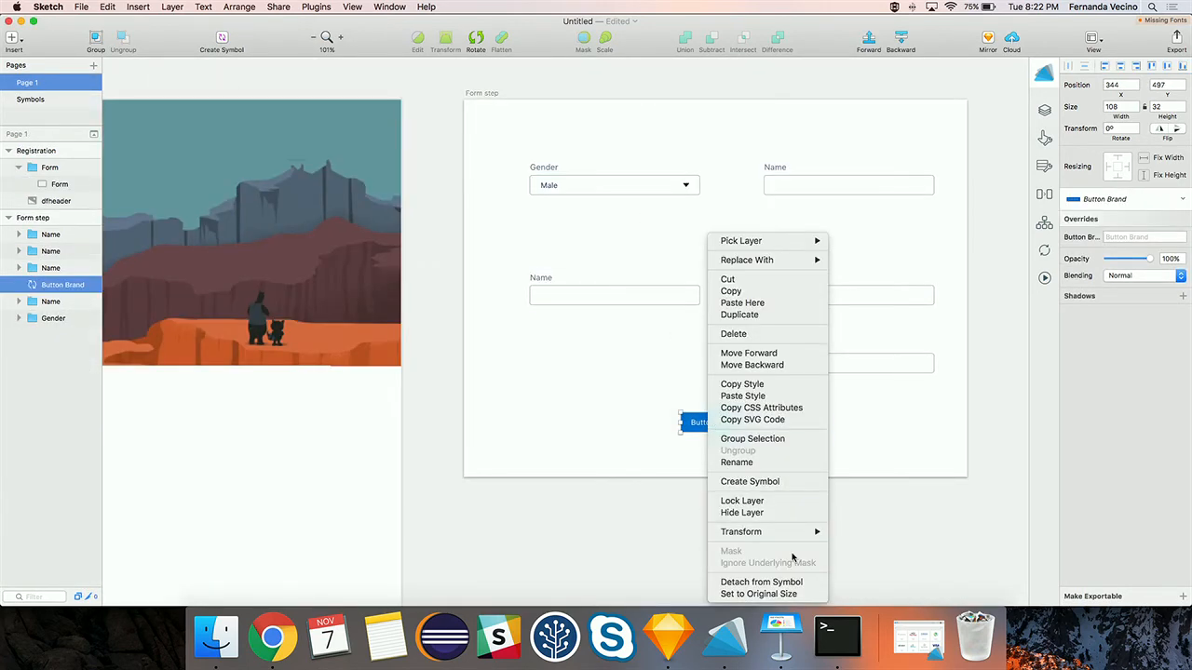
{"action": "left_click", "coordinate": [759, 582]}
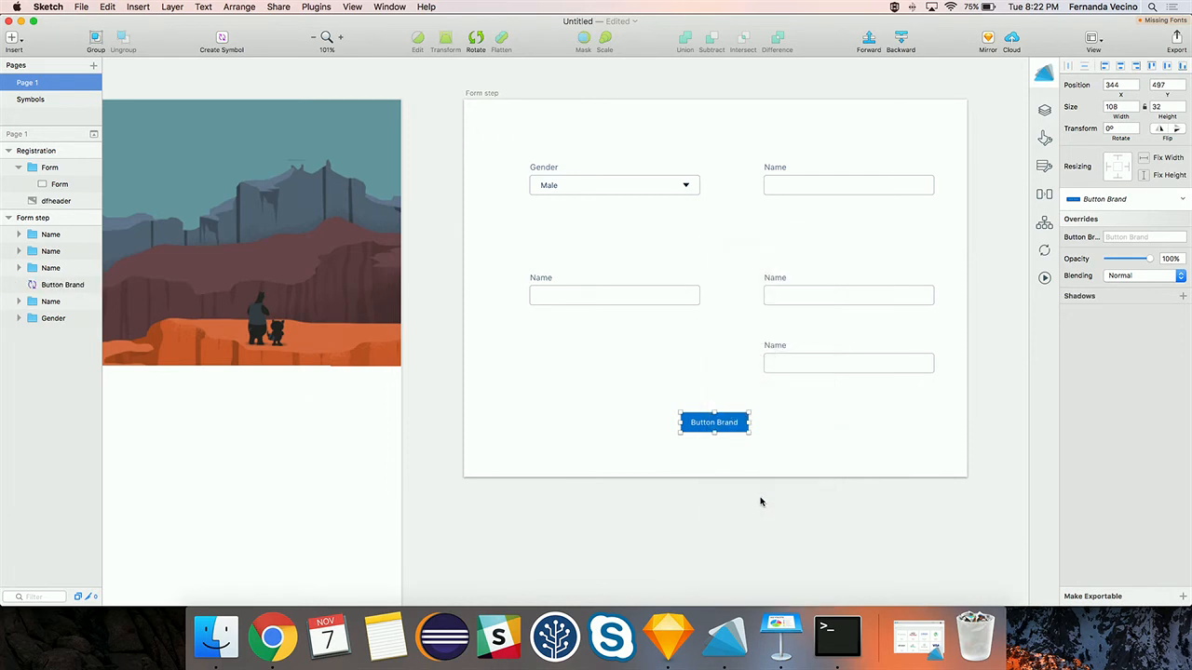
- Change the button's label text from 'Button' to 'Register!'
{"action": "double_click", "coordinate": [702, 426]}
{"action": "double_click", "coordinate": [702, 424]}
{"action": "key", "text": "BackSpace"}
{"action": "type", "text": "Regiusteer"}
{"action": "key", "text": "BackSpace"}
{"action": "key", "text": "BackSpace"}
{"action": "key", "text": "BackSpace"}
{"action": "key", "text": "BackSpace"}
{"action": "key", "text": "BackSpace"}
{"action": "key", "text": "BackSpace"}
{"action": "type", "text": "ster"}
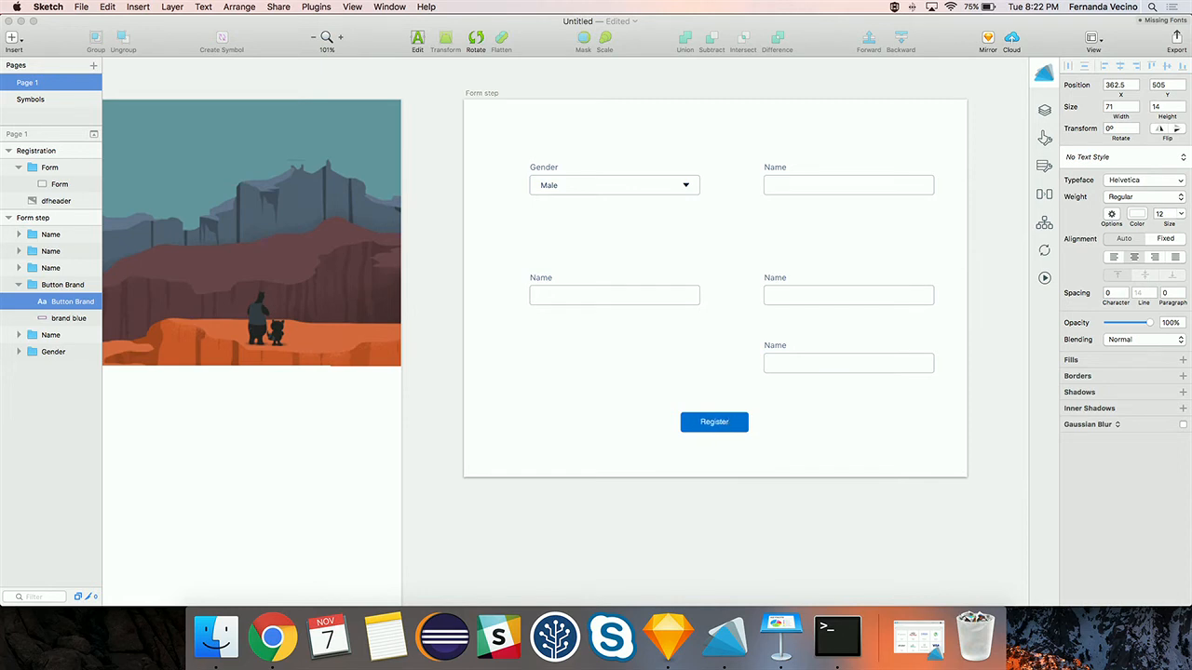
{"action": "key", "text": "Escape"}
- Centre the button below the fields and move its layer below the Gender layer
{"action": "left_click", "coordinate": [723, 426]}
{"action": "left_click_drag", "start_coordinate": [723, 425], "coordinate": [742, 428]}
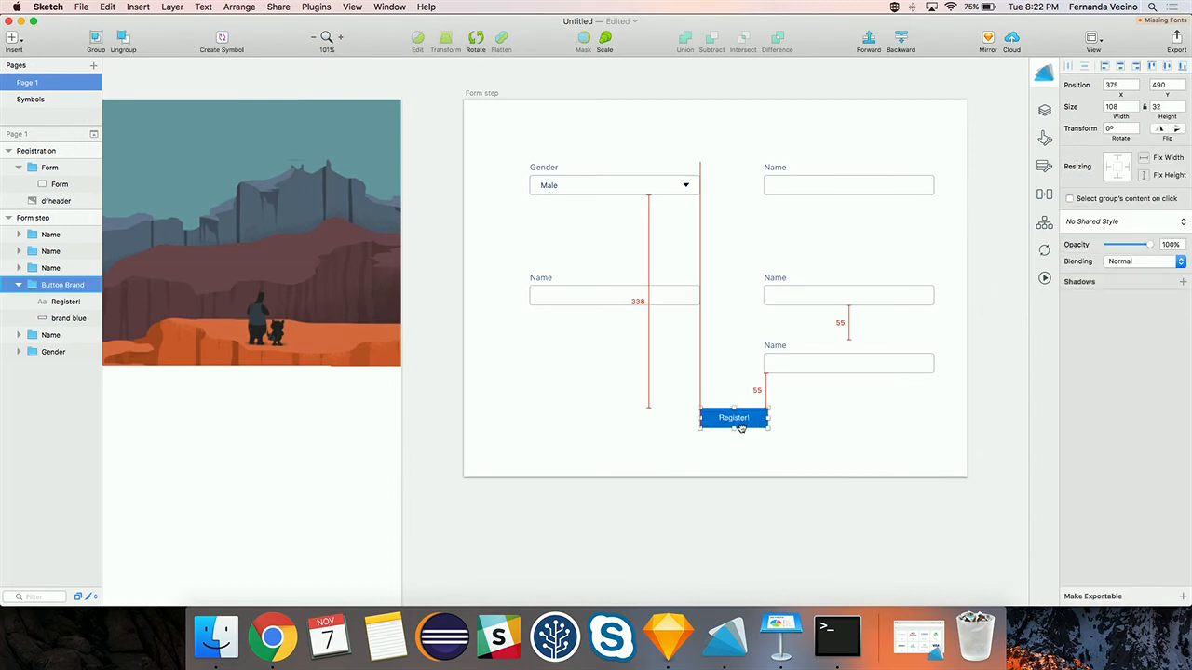
{"action": "left_click_drag", "start_coordinate": [37, 285], "coordinate": [28, 361]}
- Rename the button layer to Submit and the Gender layer to Event, moving Event to the top
{"action": "double_click", "coordinate": [57, 319]}
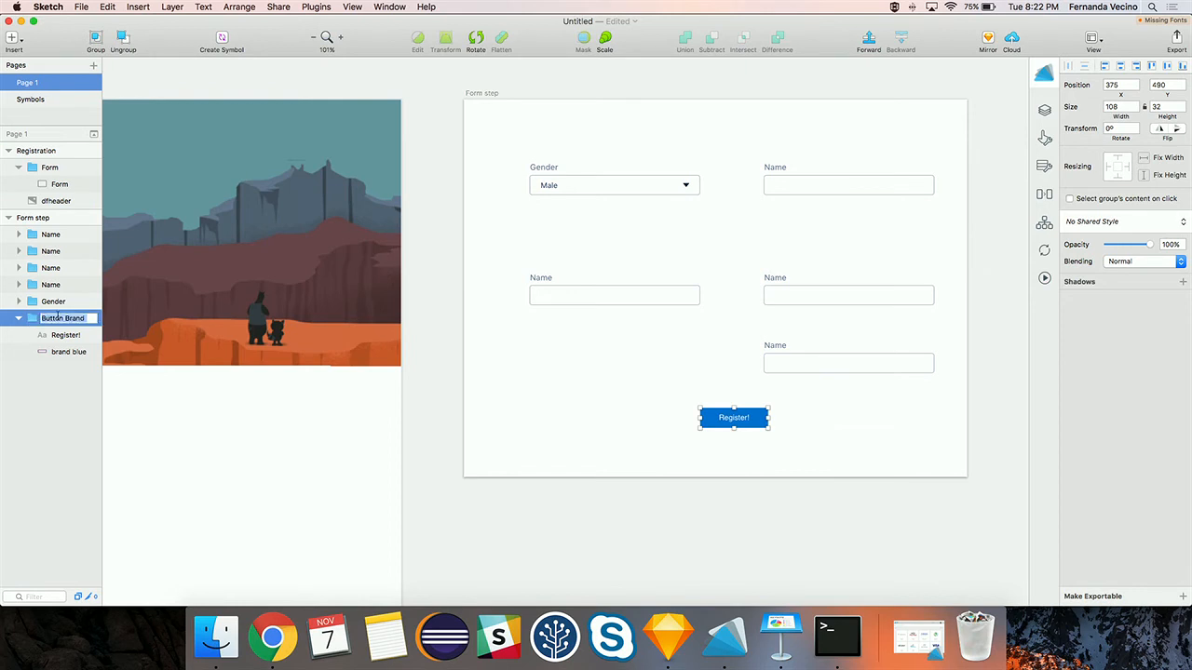
{"action": "type", "text": "Submit"}
{"action": "key", "text": "Return"}
{"action": "double_click", "coordinate": [43, 302]}
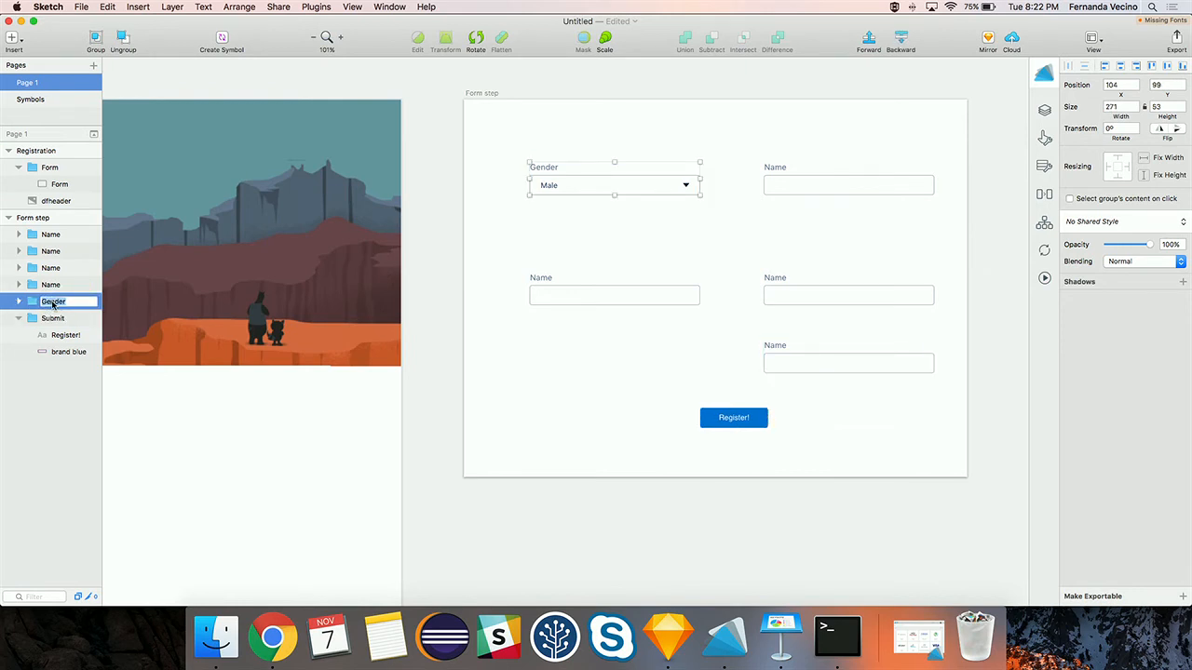
{"action": "type", "text": "Event"}
{"action": "key", "text": "Return"}
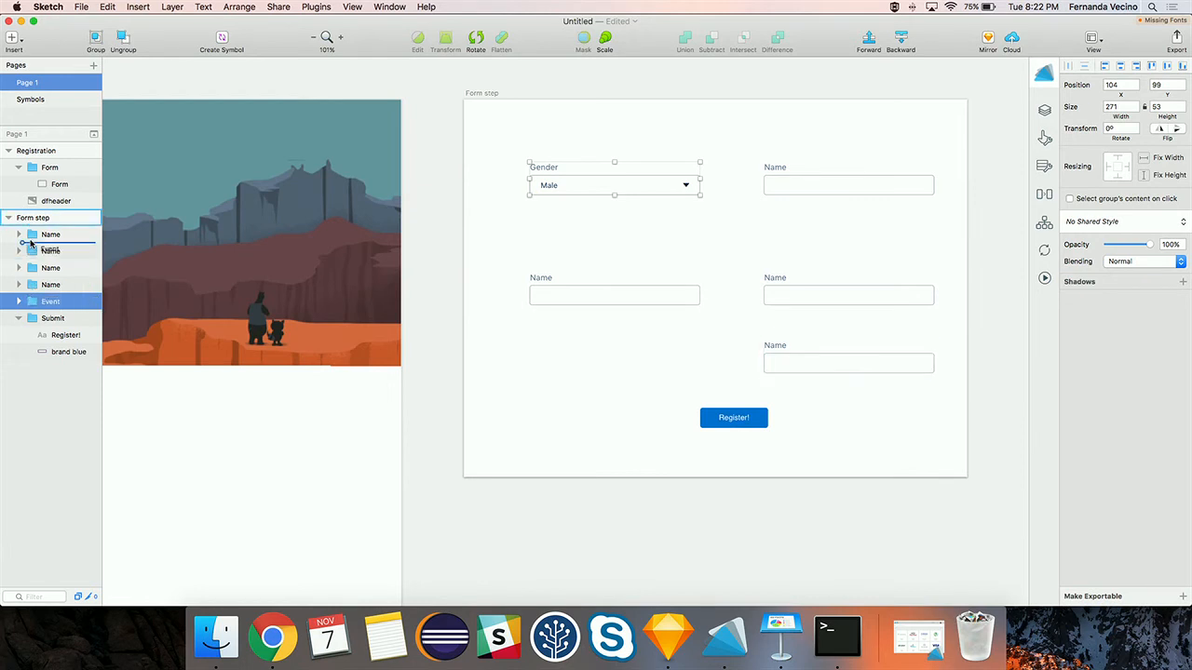
{"action": "key", "text": "super+alt+Up"}
- Rename the bottom-right Name layer to Company and the right-middle one to Last Name
{"action": "left_click", "coordinate": [37, 300]}
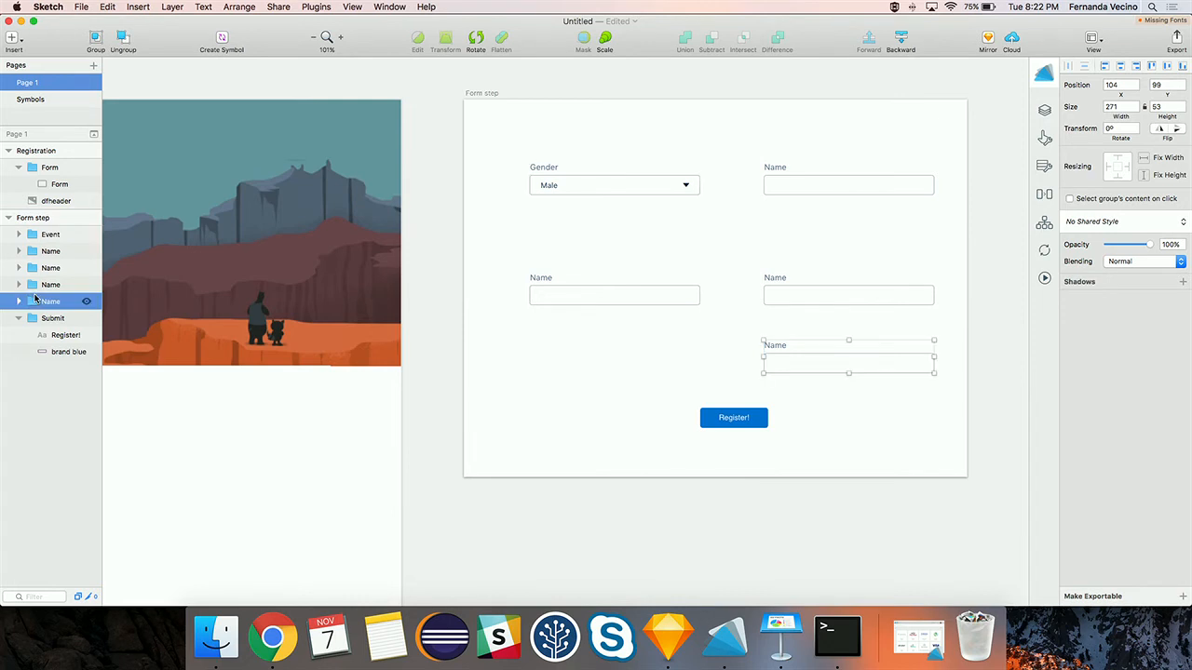
{"action": "double_click", "coordinate": [51, 302]}
{"action": "type", "text": "Company"}
{"action": "key", "text": "Return"}
{"action": "left_click", "coordinate": [50, 285]}
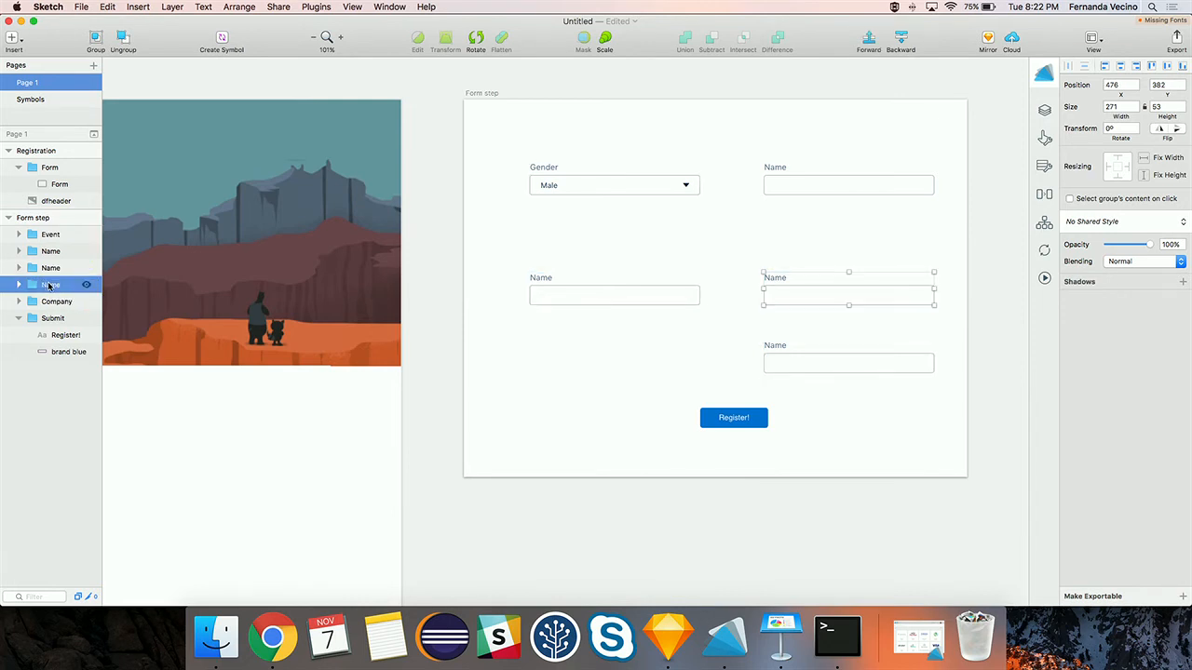
{"action": "double_click", "coordinate": [51, 285]}
{"action": "type", "text": "Last"}
{"action": "key", "text": "Return"}
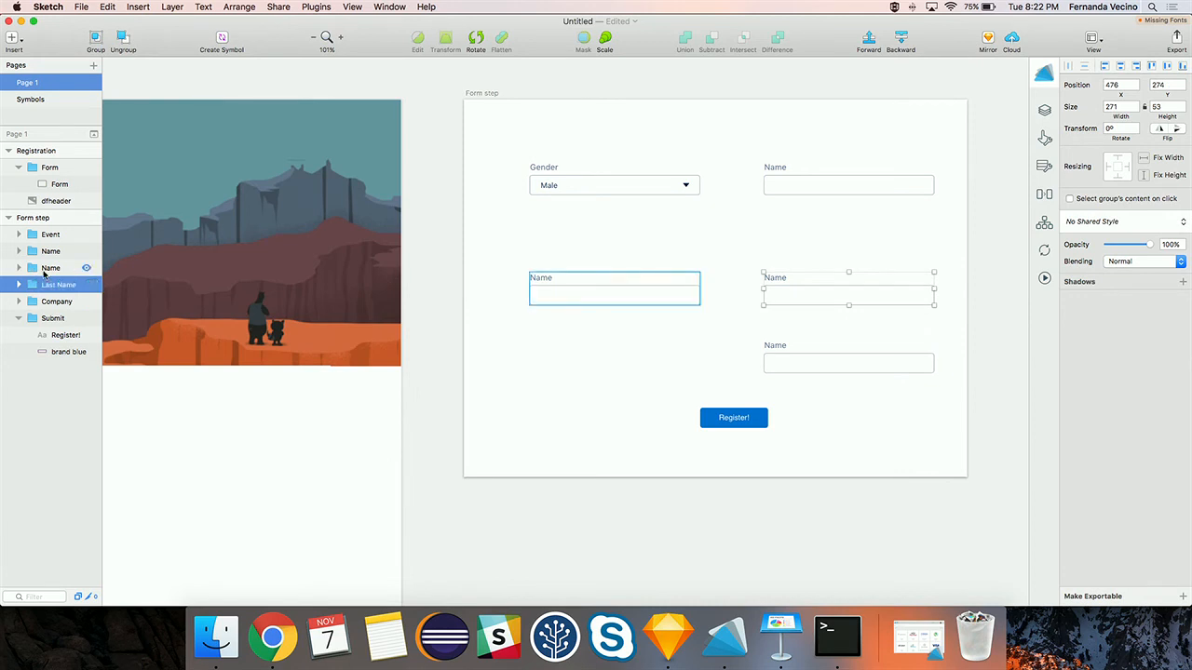
- Rename the left-middle field layer to First Name and the top-right one to Email
{"action": "left_click", "coordinate": [50, 268]}
{"action": "double_click", "coordinate": [54, 268]}
{"action": "type", "text": "F"}
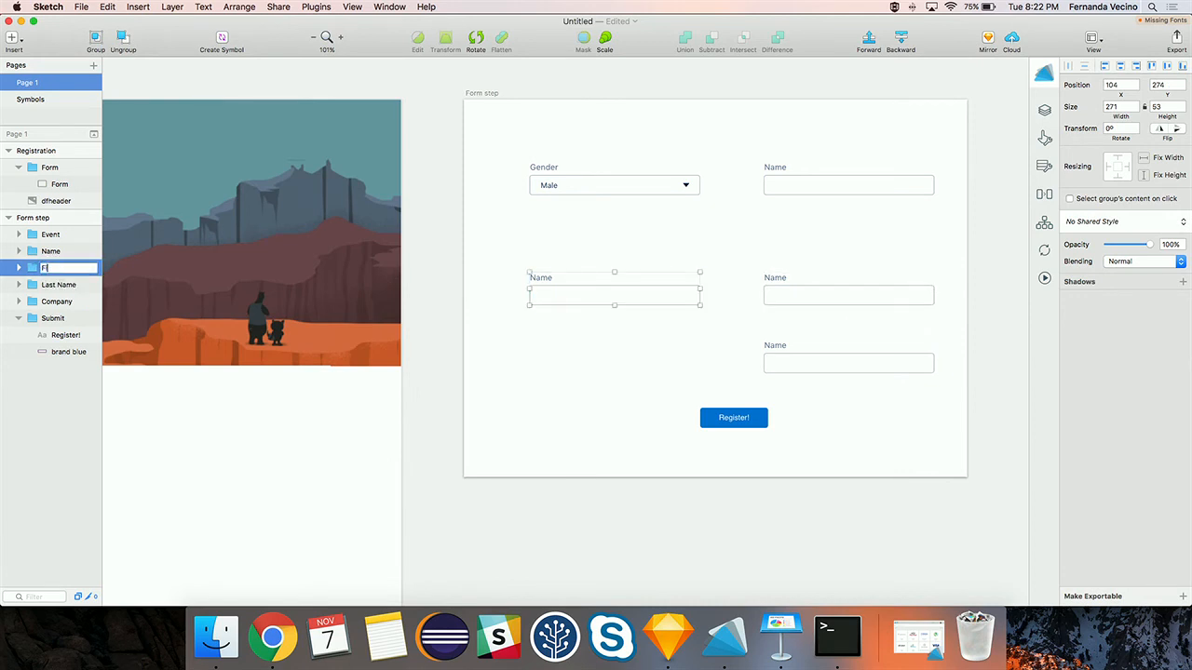
{"action": "type", "text": "irst Name"}
{"action": "key", "text": "Return"}
{"action": "left_click", "coordinate": [80, 251]}
{"action": "double_click", "coordinate": [51, 252]}
{"action": "type", "text": "Email"}
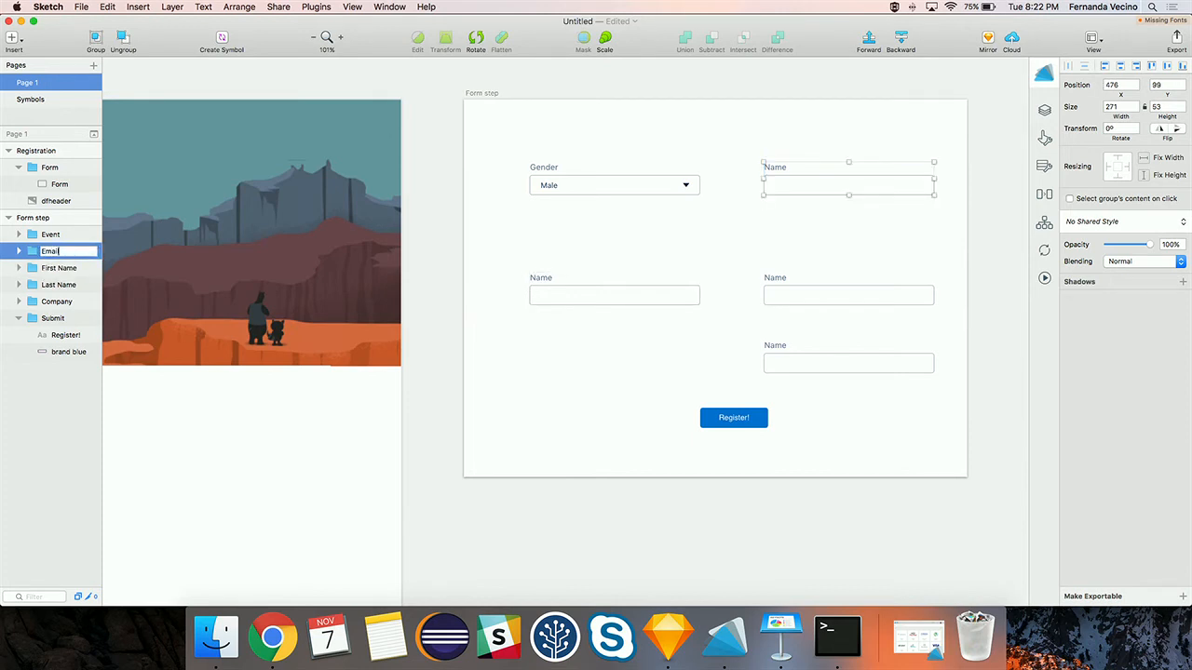
{"action": "key", "text": "Return"}
{"action": "left_click", "coordinate": [546, 163]}
{"action": "double_click", "coordinate": [546, 166]}
- Relabel the Gender label as Event and its Male option as Dreamfest
{"action": "double_click", "coordinate": [546, 166]}
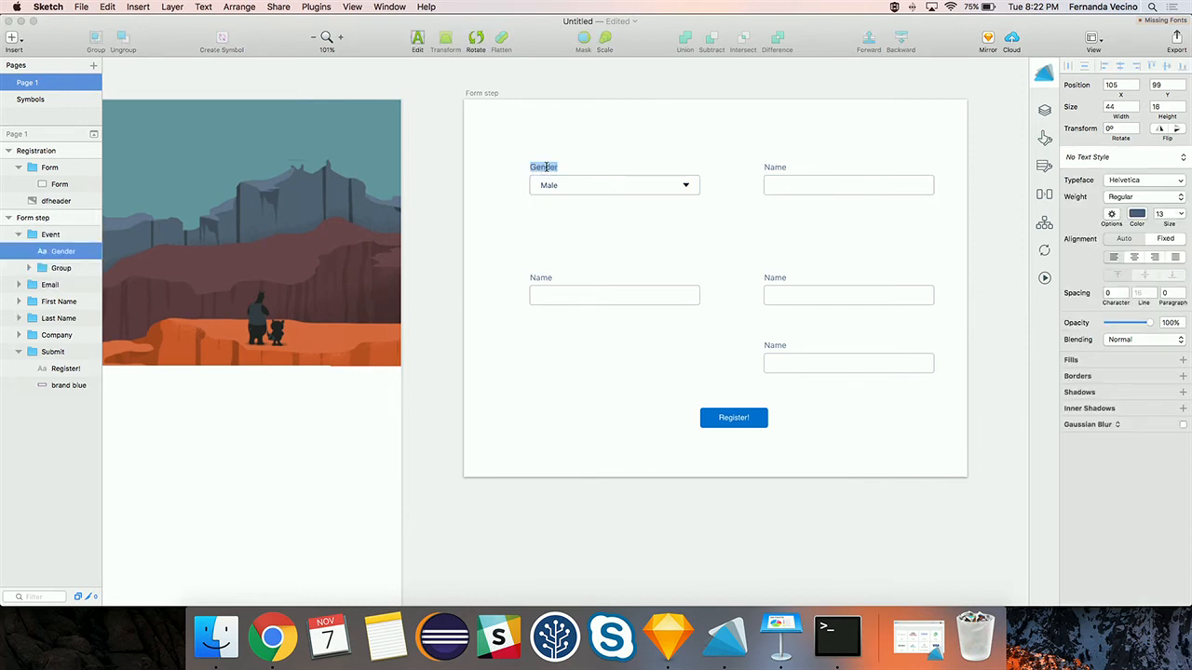
{"action": "type", "text": "Ev"}
{"action": "left_click", "coordinate": [556, 187]}
{"action": "double_click", "coordinate": [556, 187]}
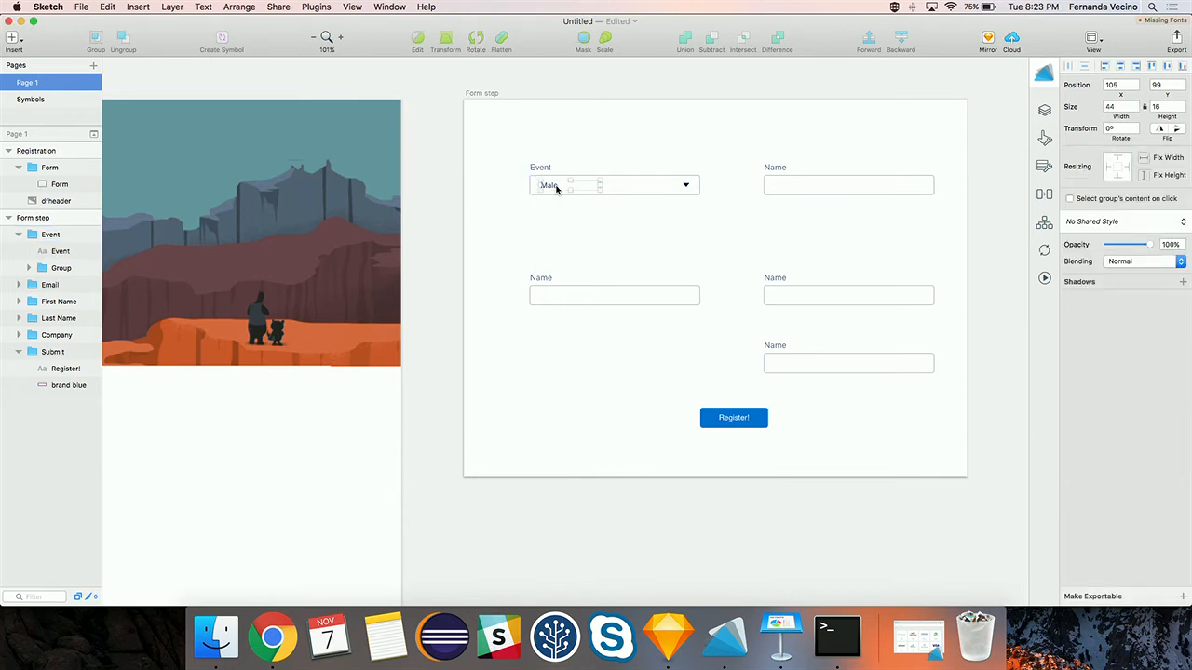
{"action": "double_click", "coordinate": [556, 186]}
{"action": "type", "text": "Drea"}
{"action": "type", "text": "mges"}
{"action": "key", "text": "BackSpace"}
{"action": "key", "text": "BackSpace"}
{"action": "key", "text": "BackSpace"}
{"action": "type", "text": "fest"}
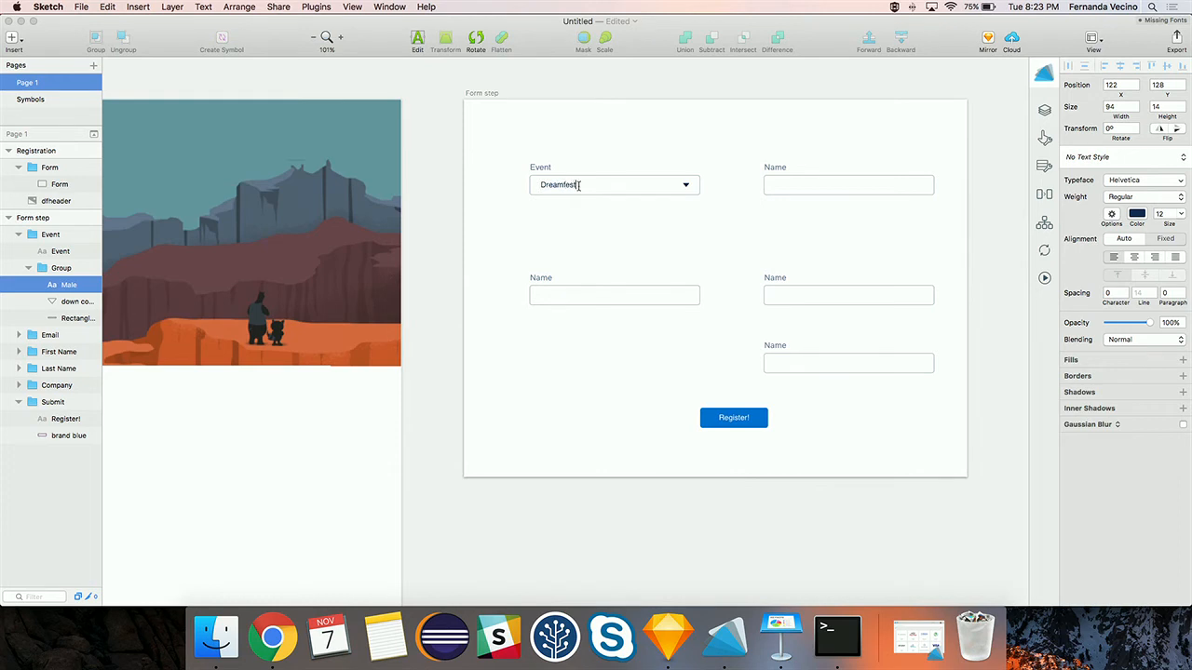
{"action": "left_click", "coordinate": [773, 168]}
- Change the top-right label to Email and the left-middle label to First Name
{"action": "left_click", "coordinate": [776, 165]}
{"action": "type", "text": "Email"}
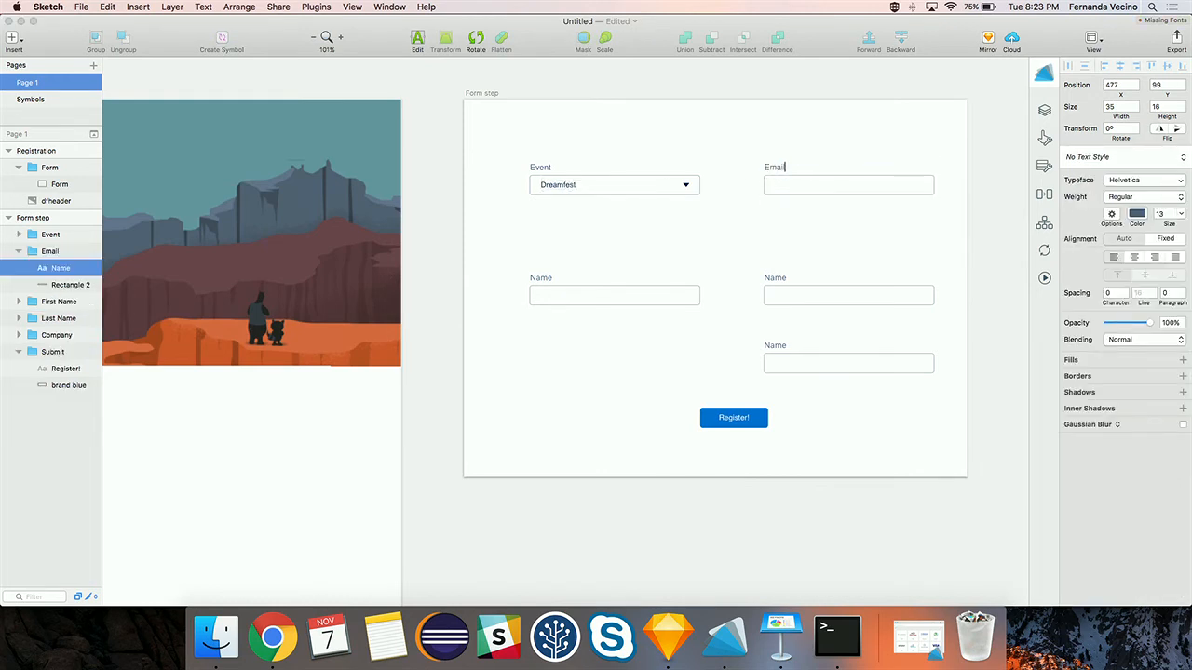
{"action": "key", "text": "Escape"}
{"action": "left_click", "coordinate": [546, 282]}
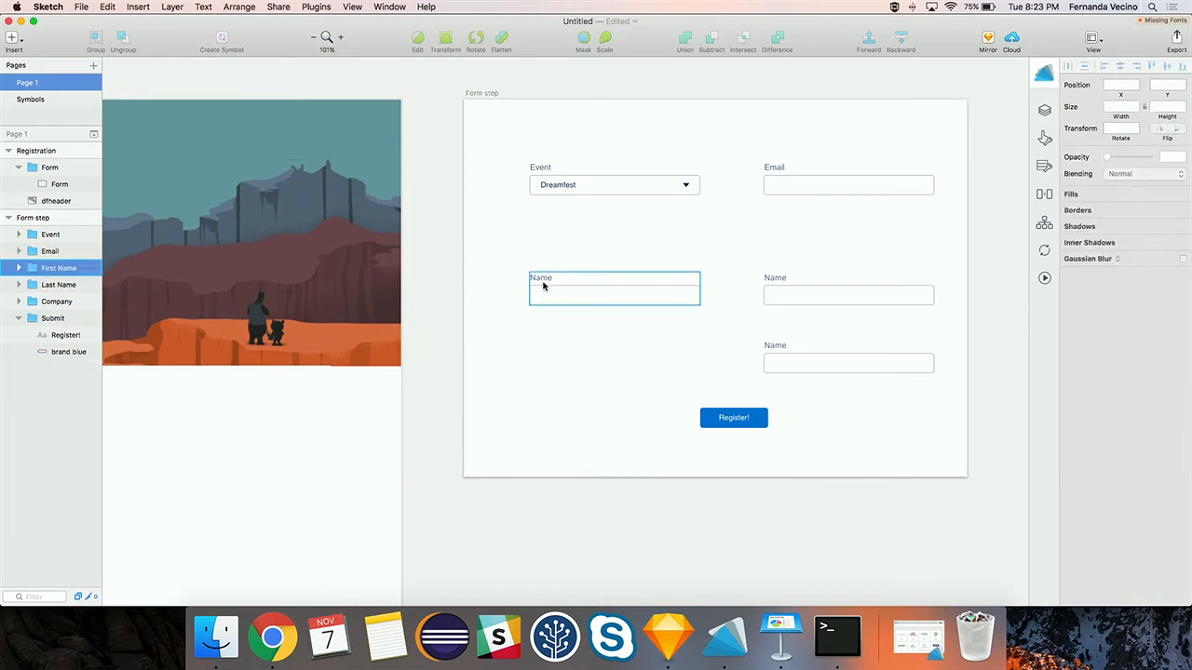
{"action": "double_click", "coordinate": [543, 281]}
{"action": "key", "text": "Left"}
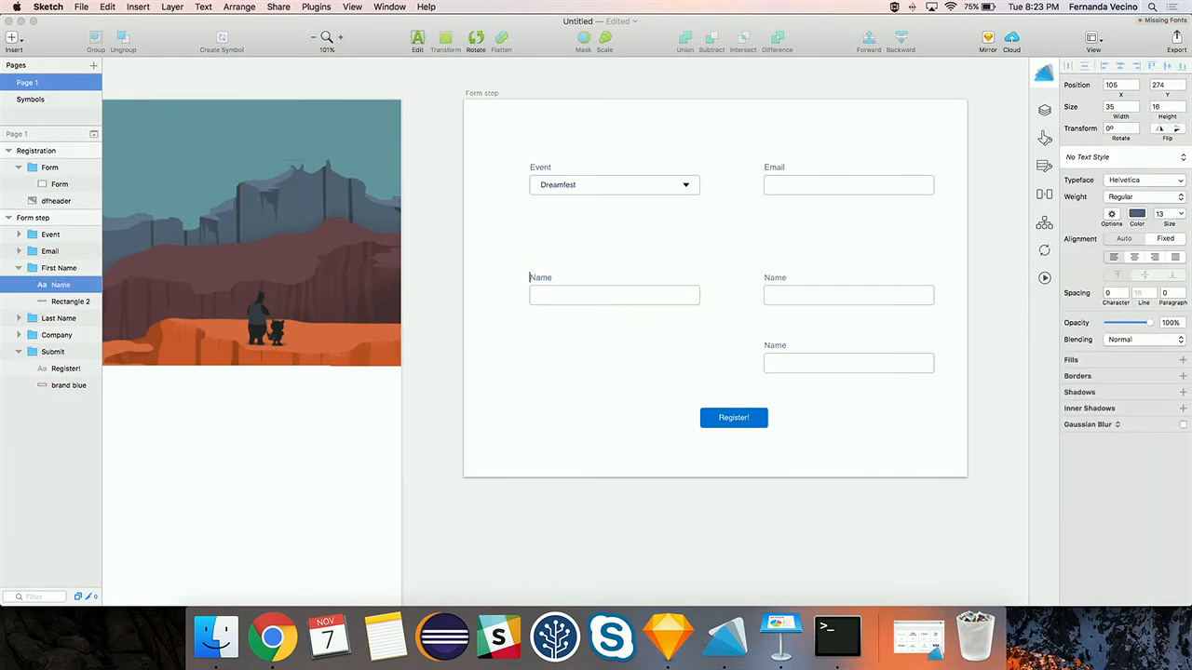
{"action": "type", "text": "First Na"}
{"action": "key", "text": "BackSpace"}
{"action": "key", "text": "BackSpace"}
- Change the right-middle label to Last Name and the bottom-right label to Company
{"action": "left_click", "coordinate": [772, 279]}
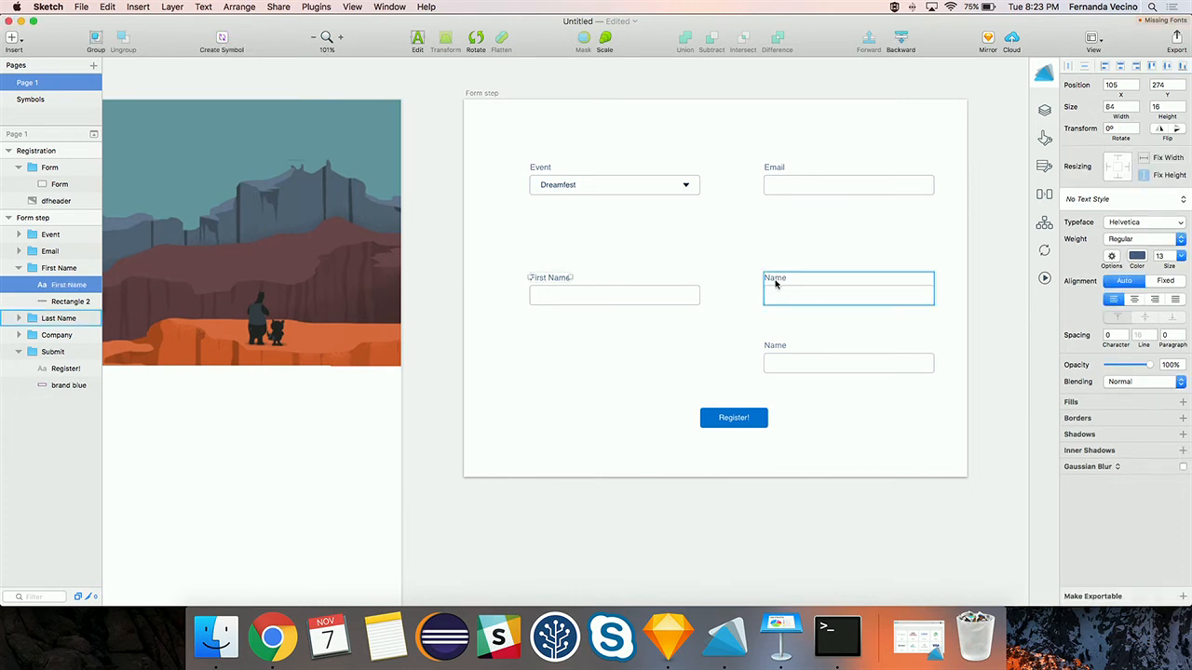
{"action": "double_click", "coordinate": [774, 280]}
{"action": "double_click", "coordinate": [774, 279]}
{"action": "key", "text": "Left"}
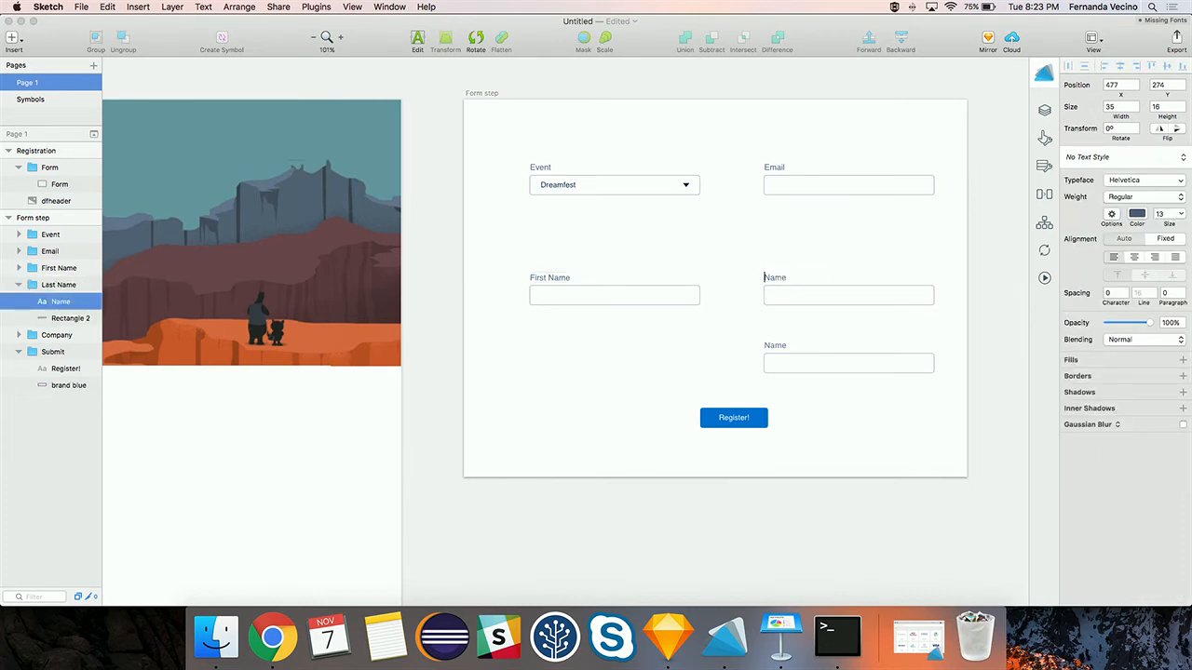
{"action": "type", "text": "Last"}
{"action": "left_click", "coordinate": [779, 343]}
{"action": "double_click", "coordinate": [779, 343]}
{"action": "double_click", "coordinate": [776, 344]}
{"action": "key", "text": "Left"}
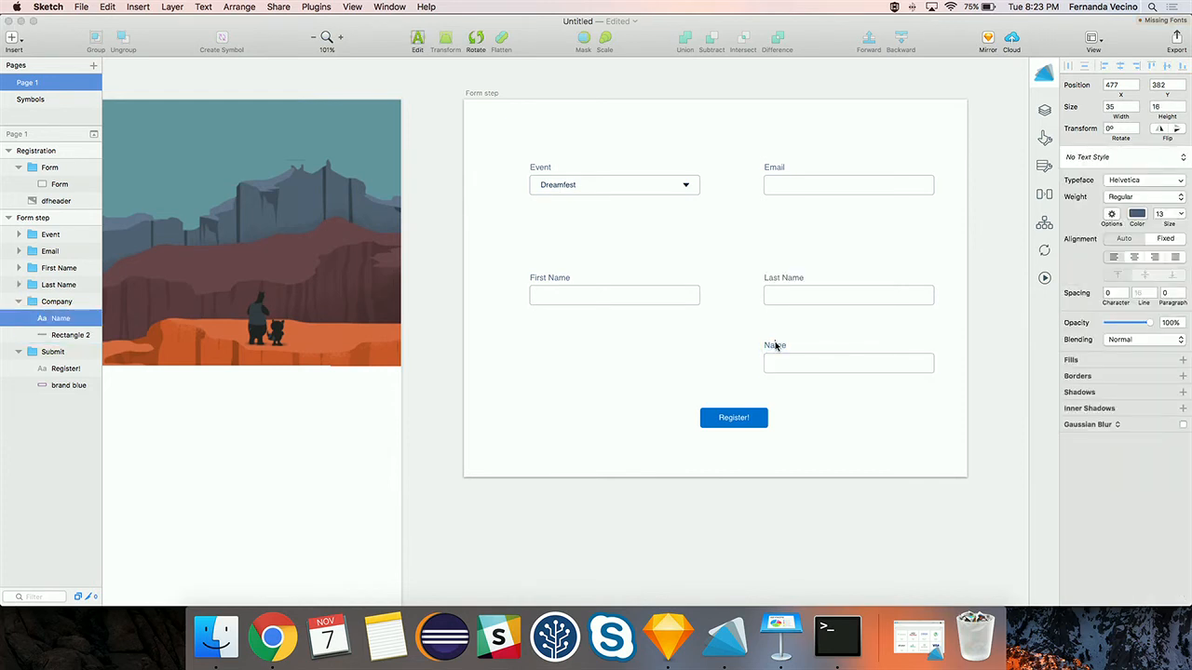
{"action": "double_click", "coordinate": [775, 345]}
{"action": "type", "text": "Company"}
{"action": "key", "text": "Escape"}
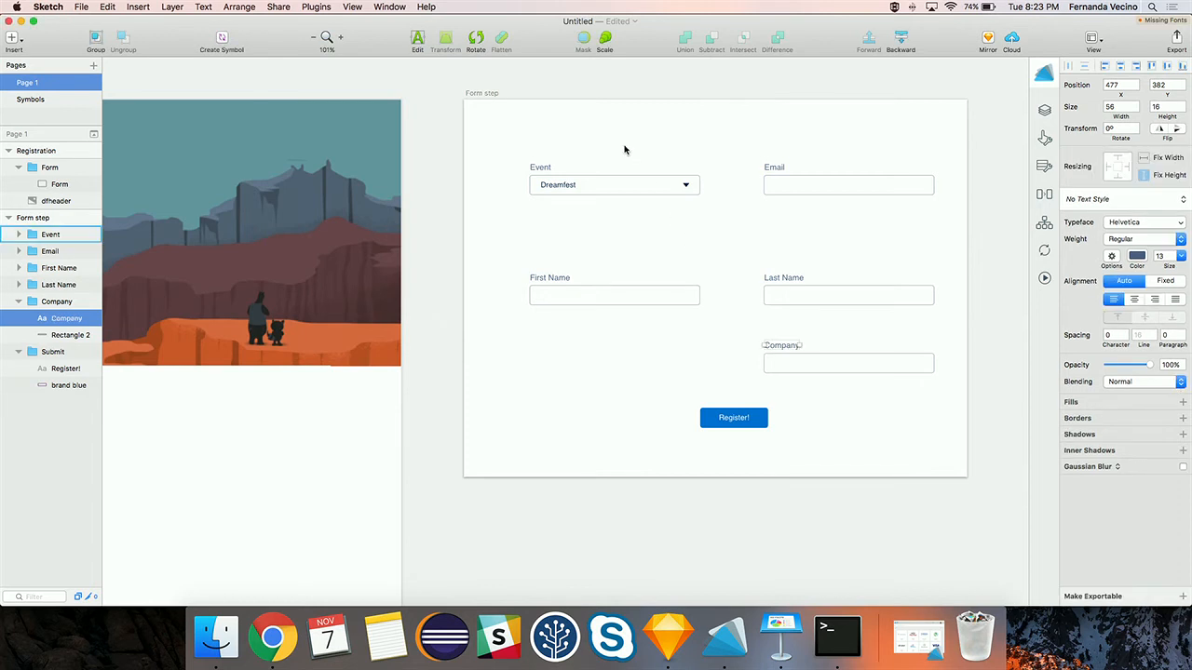
{"action": "left_click", "coordinate": [698, 162]}
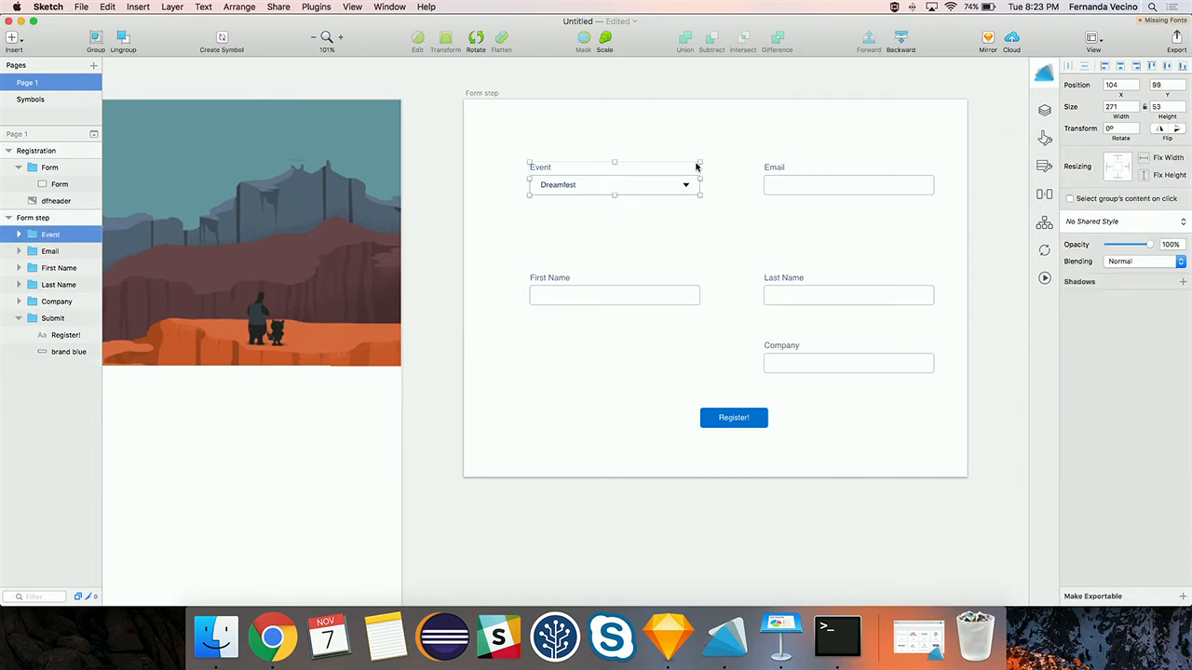
- Make the Event group a required Combo Box widget with bind key Contact.Event__c
{"action": "left_click", "coordinate": [1043, 110]}
{"action": "left_click", "coordinate": [954, 161]}
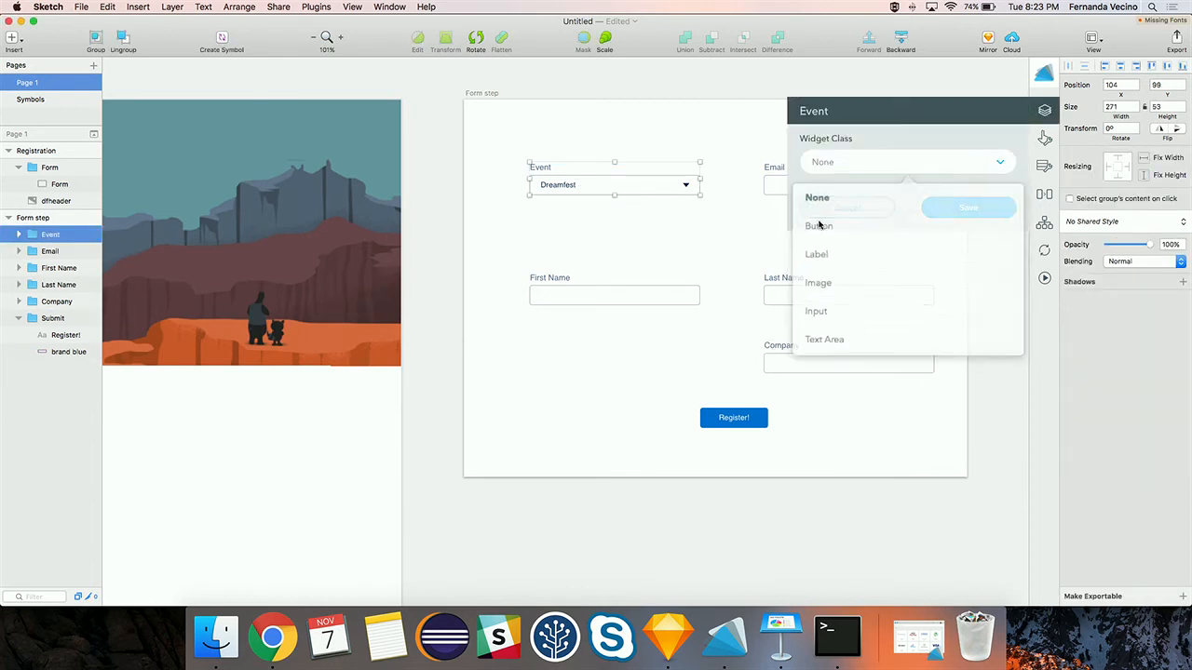
{"action": "scroll", "coordinate": [833, 303], "scroll_direction": "down", "scroll_amount": 1}
{"action": "scroll", "coordinate": [834, 304], "scroll_direction": "down", "scroll_amount": 3}
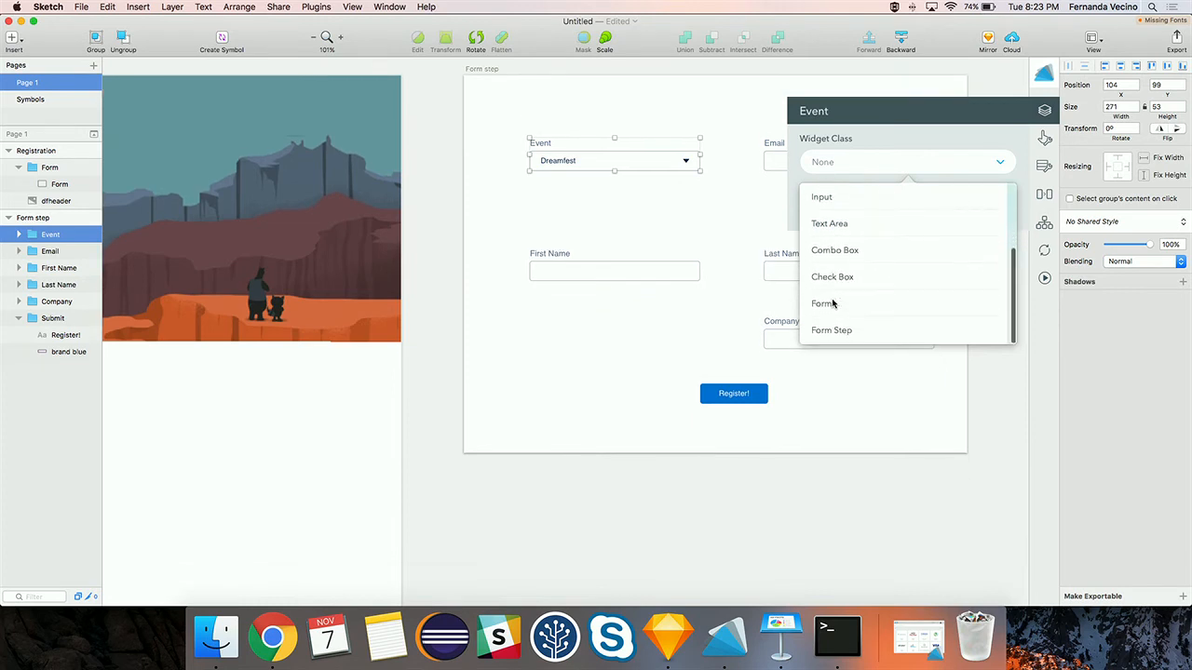
{"action": "left_click", "coordinate": [833, 249]}
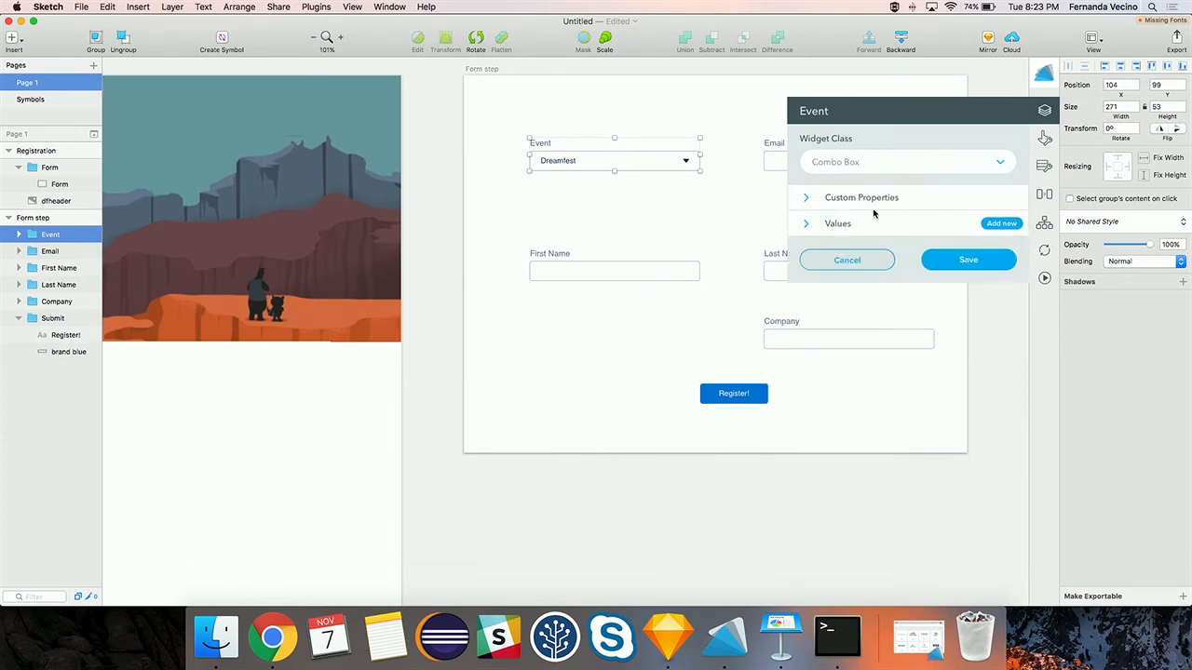
{"action": "left_click", "coordinate": [841, 199]}
{"action": "left_click", "coordinate": [833, 223]}
{"action": "left_click", "coordinate": [855, 264]}
{"action": "type", "text": "Contact."}
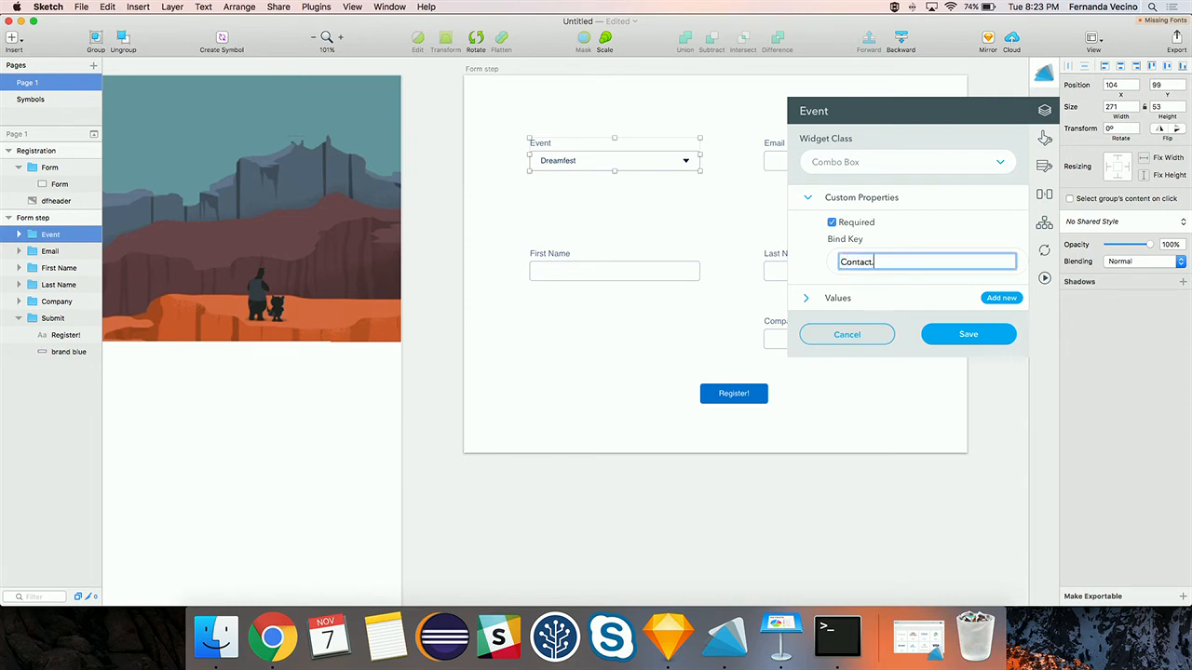
{"action": "type", "text": "Event__c"}
- Add a dropdown option with label and value Dreamfest
{"action": "left_click", "coordinate": [807, 299]}
{"action": "left_click", "coordinate": [993, 299]}
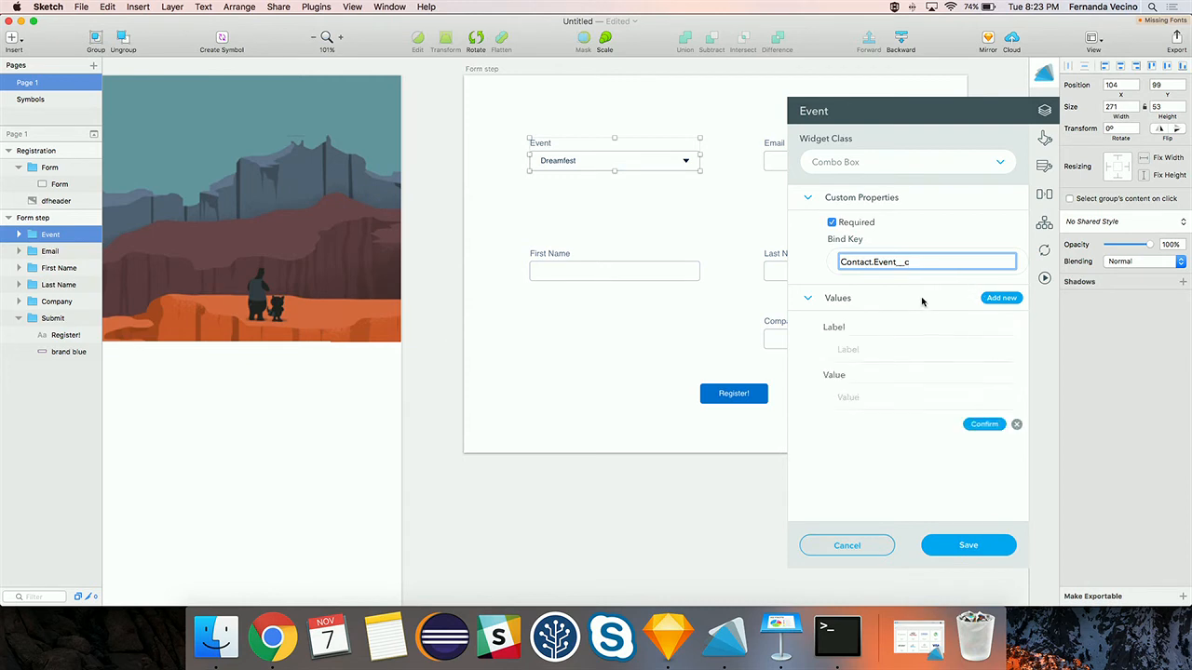
{"action": "left_click", "coordinate": [870, 347]}
{"action": "type", "text": "Dreamfest"}
{"action": "left_click", "coordinate": [878, 394]}
{"action": "type", "text": "Dreamfest"}
{"action": "left_click", "coordinate": [986, 424]}
- Add an Altimetrik's Party dropdown option and save the Event widget settings
{"action": "left_click", "coordinate": [1002, 299]}
{"action": "left_click", "coordinate": [847, 349]}
{"action": "type", "text": "Altimetrik's Party"}
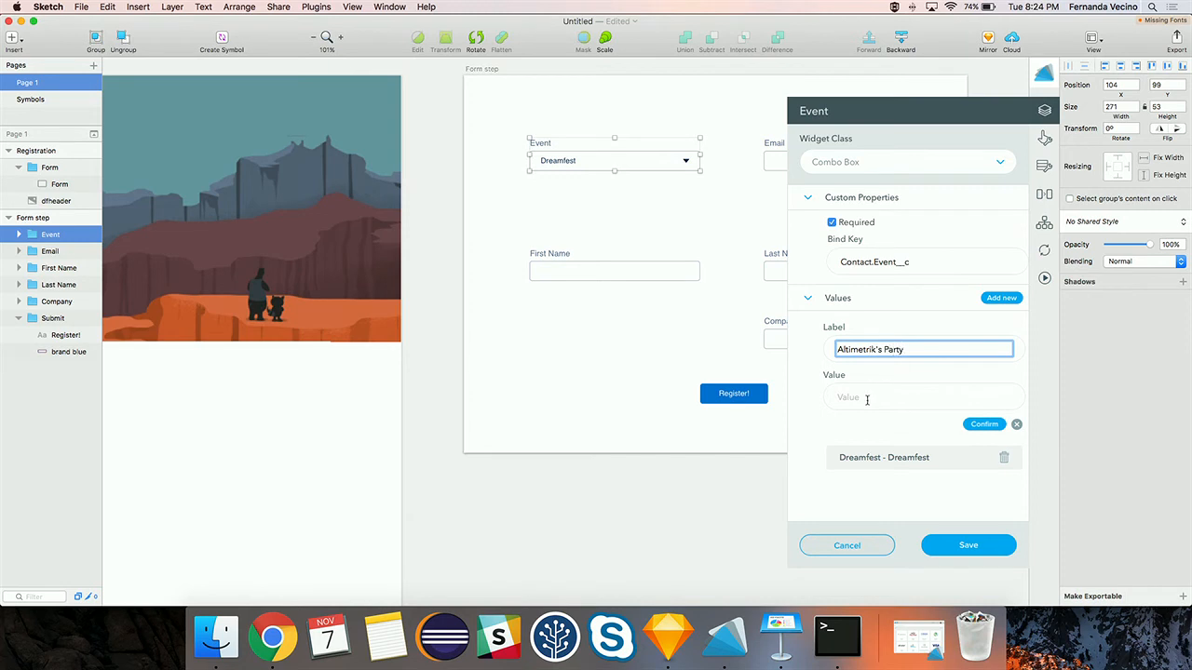
{"action": "left_click", "coordinate": [867, 399]}
{"action": "type", "text": "Altimetrijk"}
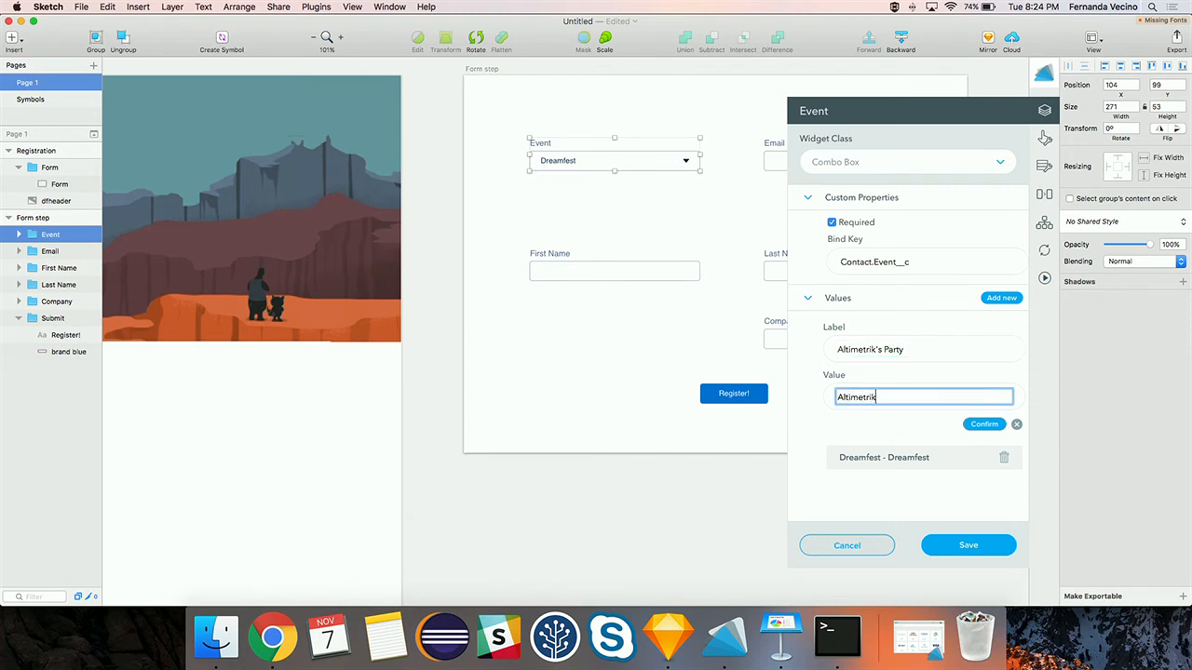
{"action": "type", "text": "'s Party"}
{"action": "left_click", "coordinate": [984, 424]}
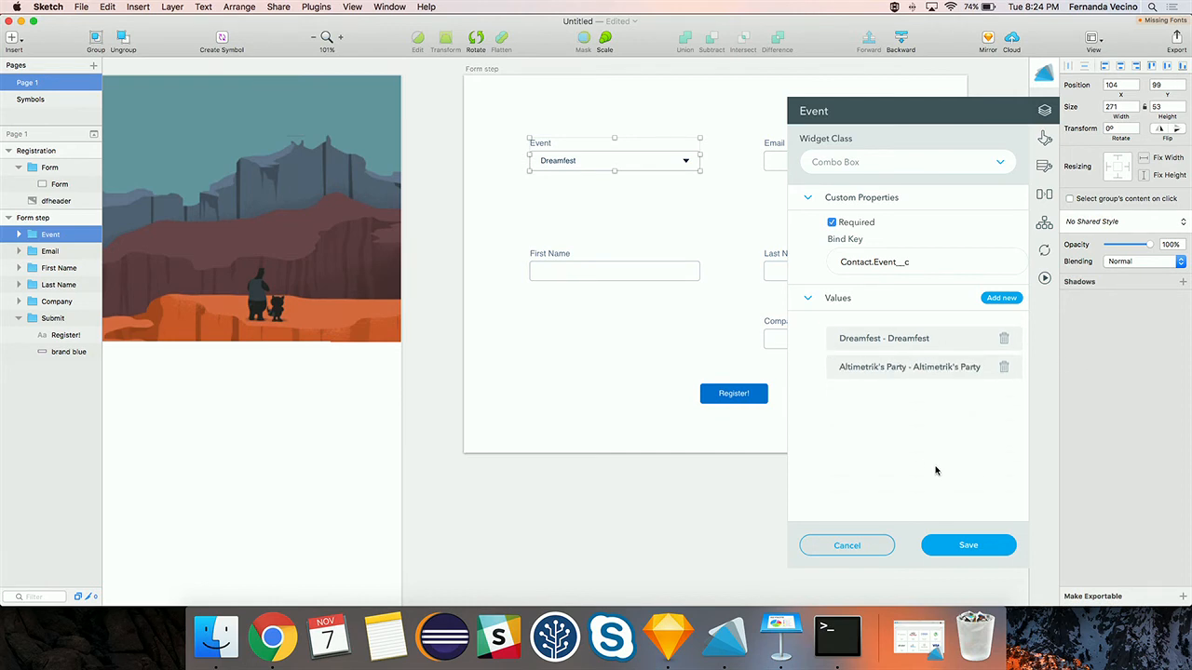
{"action": "left_click", "coordinate": [960, 541]}
- Set the Email group as a required Input: bind Contact.Email, max size 255, type Email; save
{"action": "left_click", "coordinate": [846, 140]}
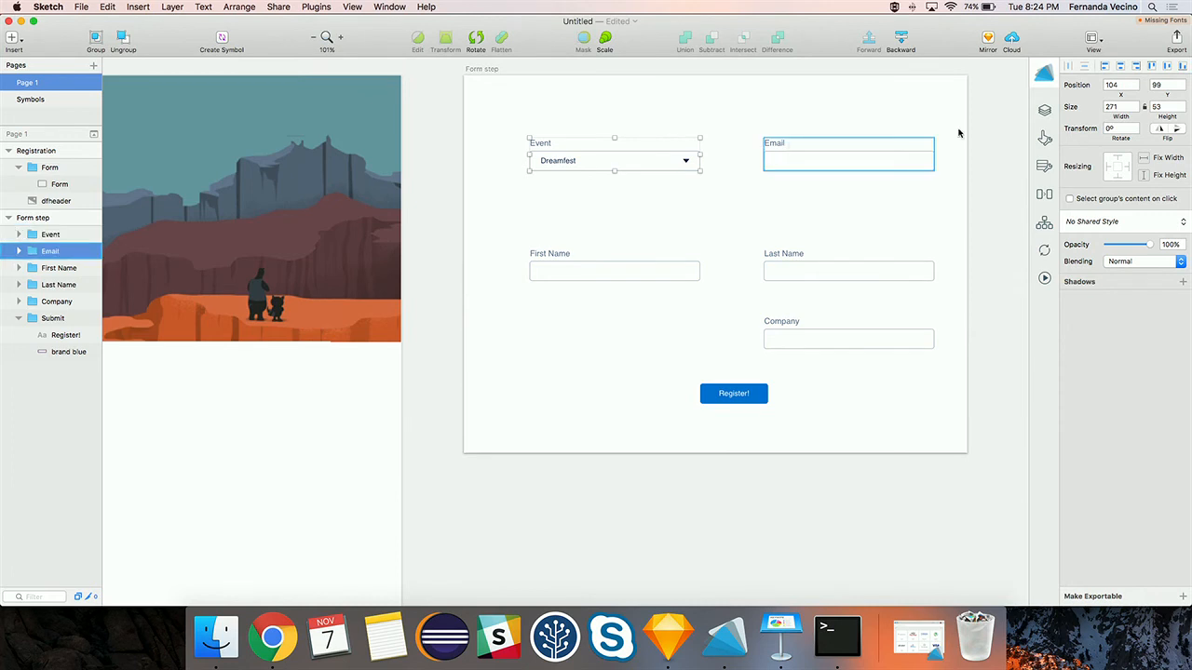
{"action": "left_click", "coordinate": [1045, 111]}
{"action": "left_click", "coordinate": [858, 163]}
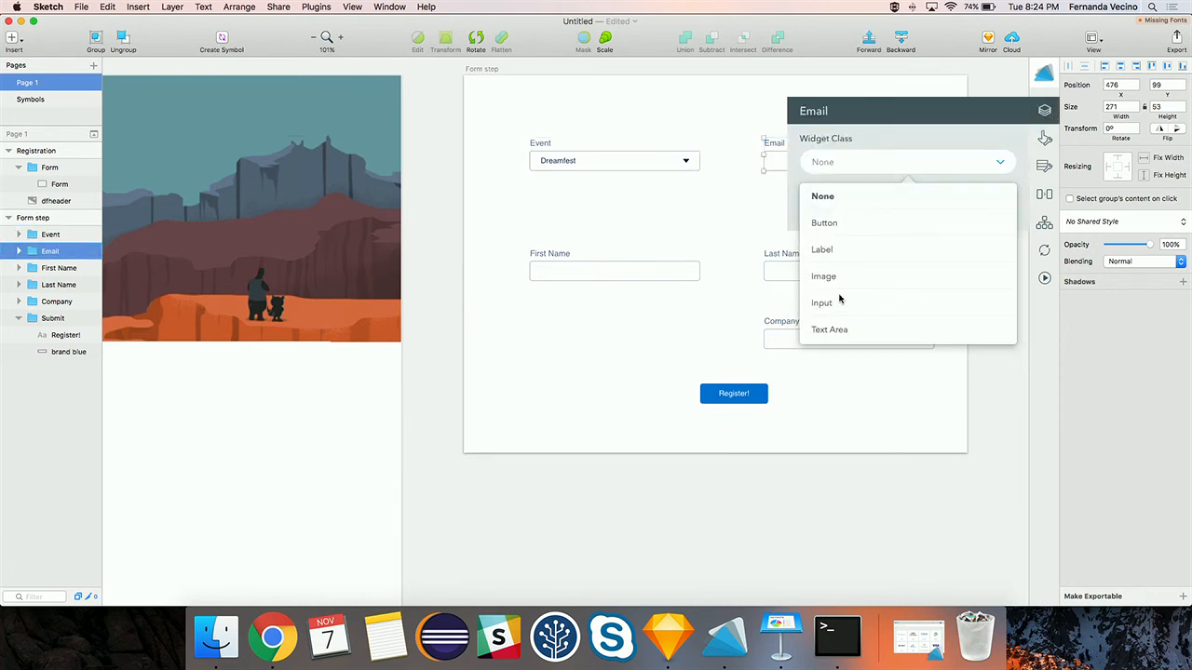
{"action": "left_click", "coordinate": [834, 302]}
{"action": "left_click", "coordinate": [822, 202]}
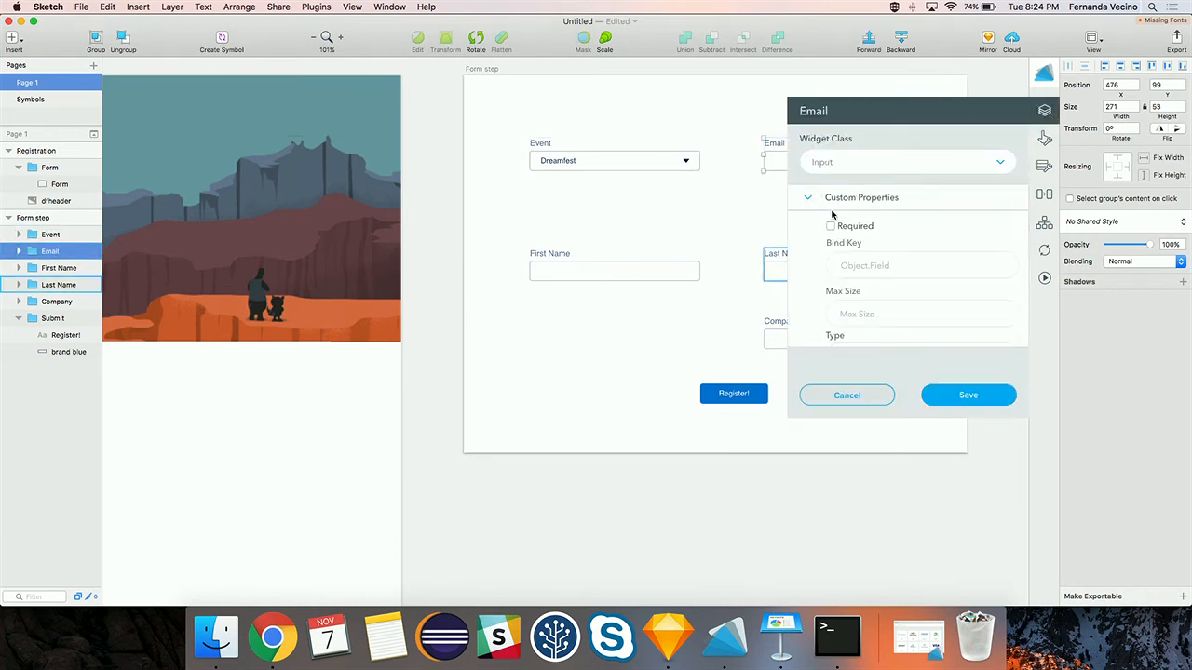
{"action": "left_click", "coordinate": [830, 226]}
{"action": "left_click", "coordinate": [842, 261]}
{"action": "type", "text": "Contact.Email"}
{"action": "left_click", "coordinate": [866, 318]}
{"action": "type", "text": "255"}
{"action": "left_click", "coordinate": [892, 356]}
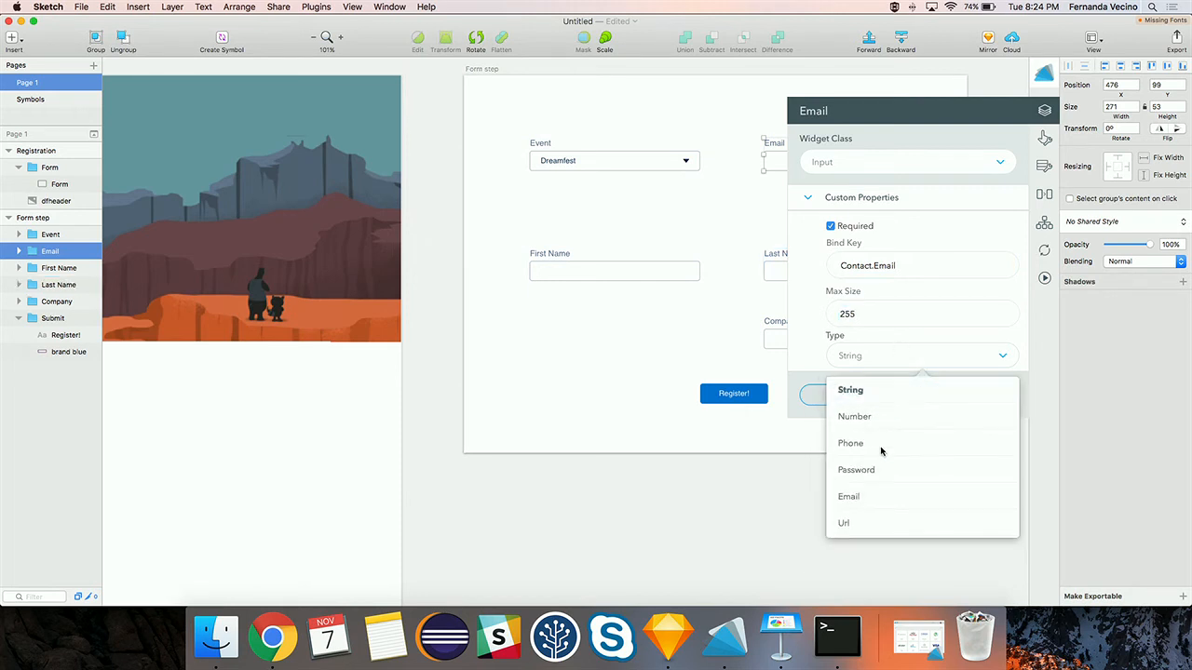
{"action": "left_click", "coordinate": [862, 498]}
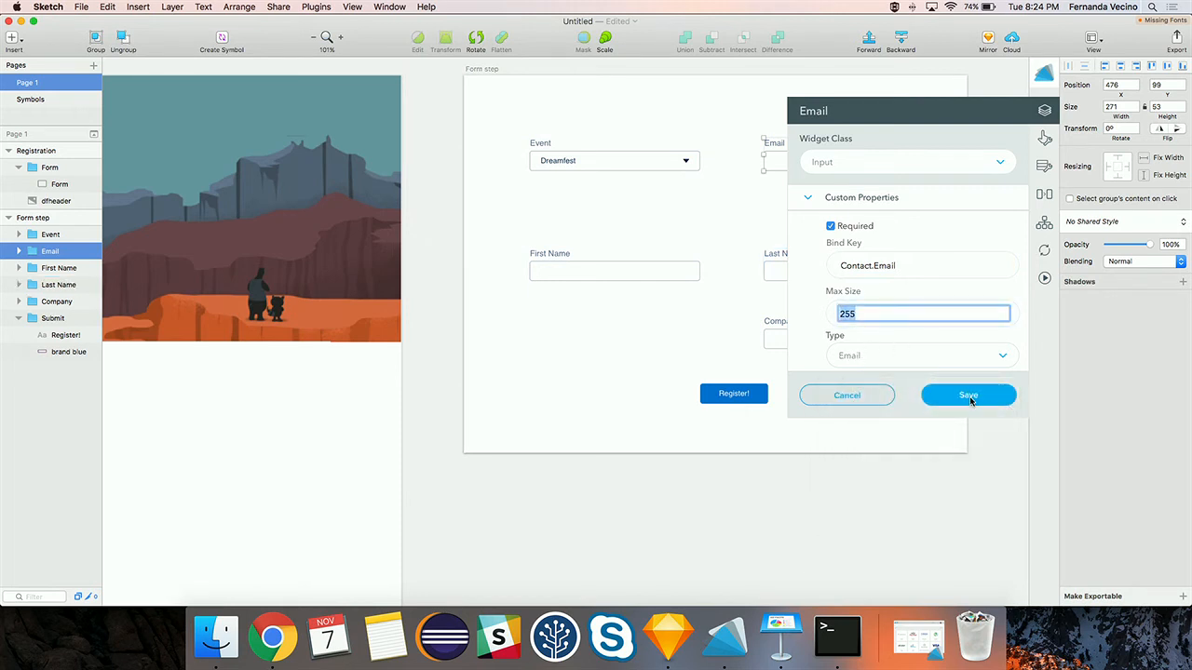
{"action": "left_click", "coordinate": [966, 395]}
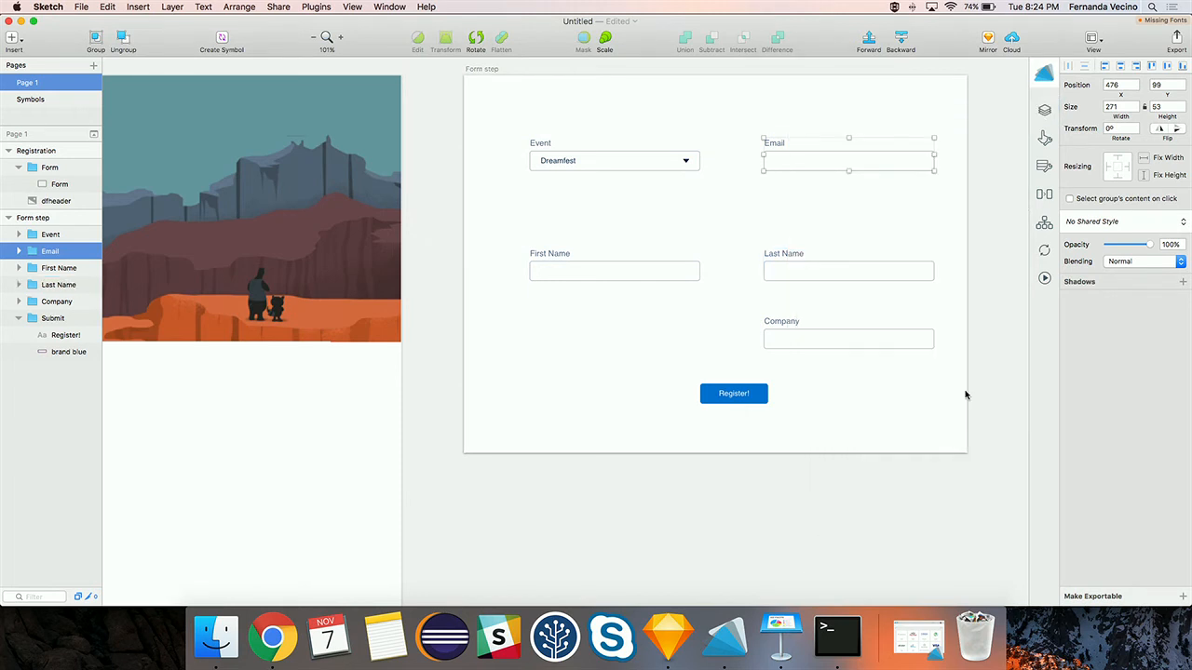
- Save the First Name group as an Input widget bound to Contact.FirstName with max size 80
{"action": "left_click", "coordinate": [603, 274]}
{"action": "left_click", "coordinate": [1044, 110]}
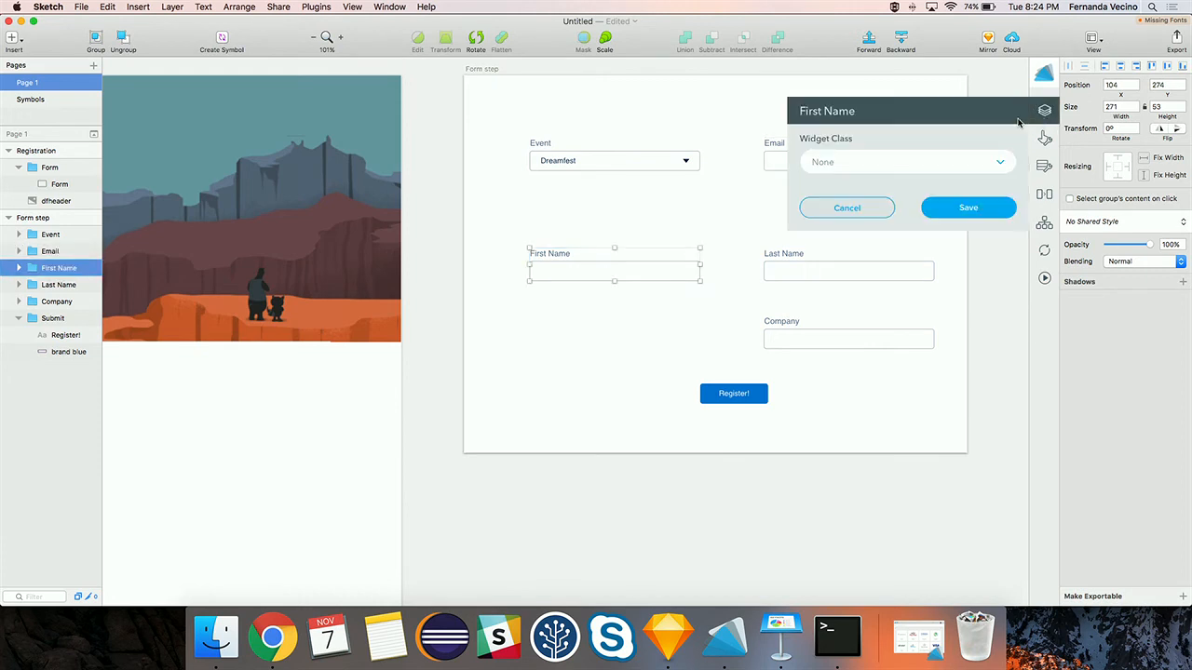
{"action": "left_click", "coordinate": [859, 163]}
{"action": "left_click", "coordinate": [828, 305]}
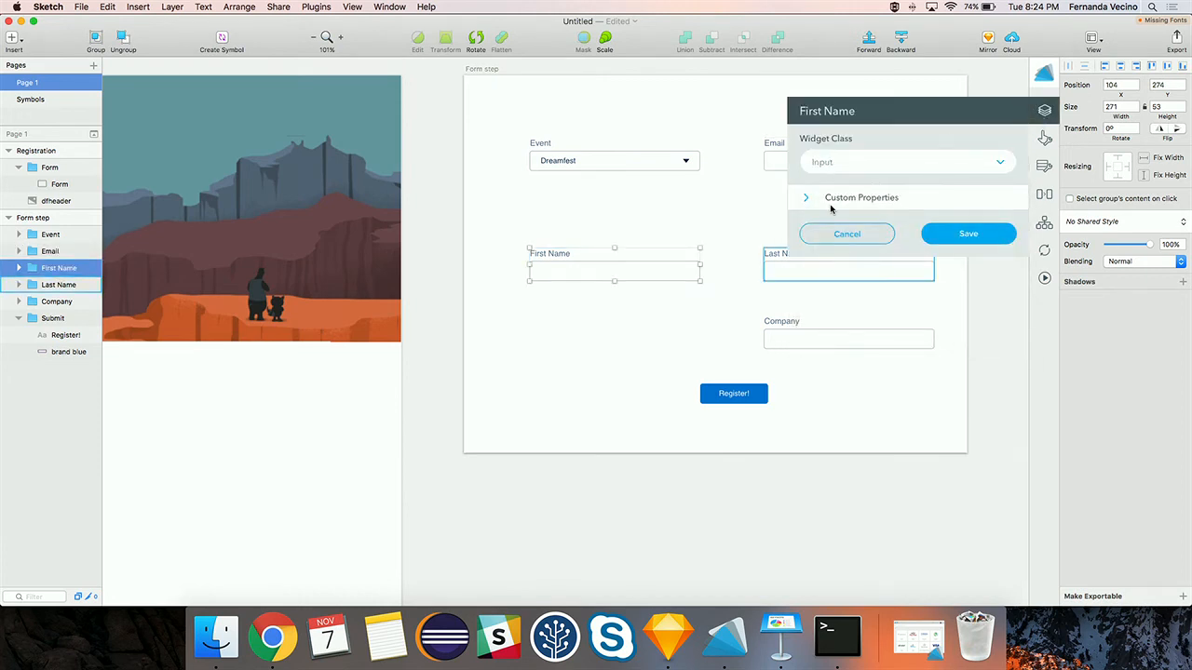
{"action": "left_click", "coordinate": [831, 200]}
{"action": "left_click", "coordinate": [851, 267]}
{"action": "type", "text": "Contact.FirstNa,eme"}
{"action": "left_click", "coordinate": [852, 314]}
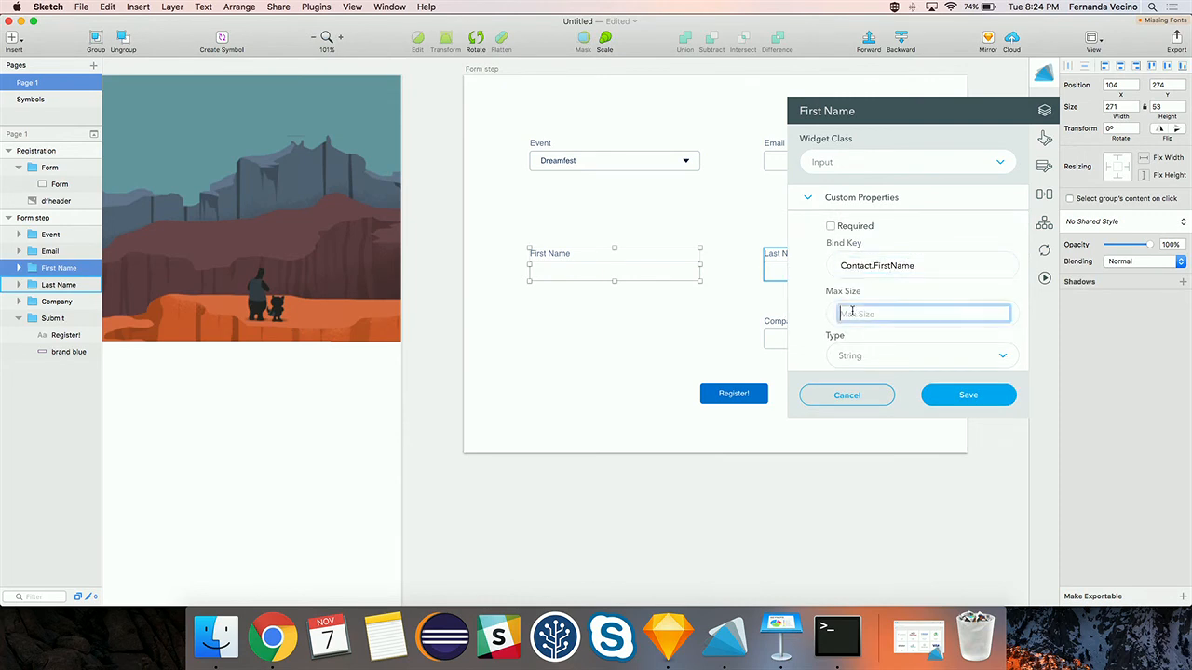
{"action": "type", "text": "50"}
{"action": "left_click", "coordinate": [931, 396]}
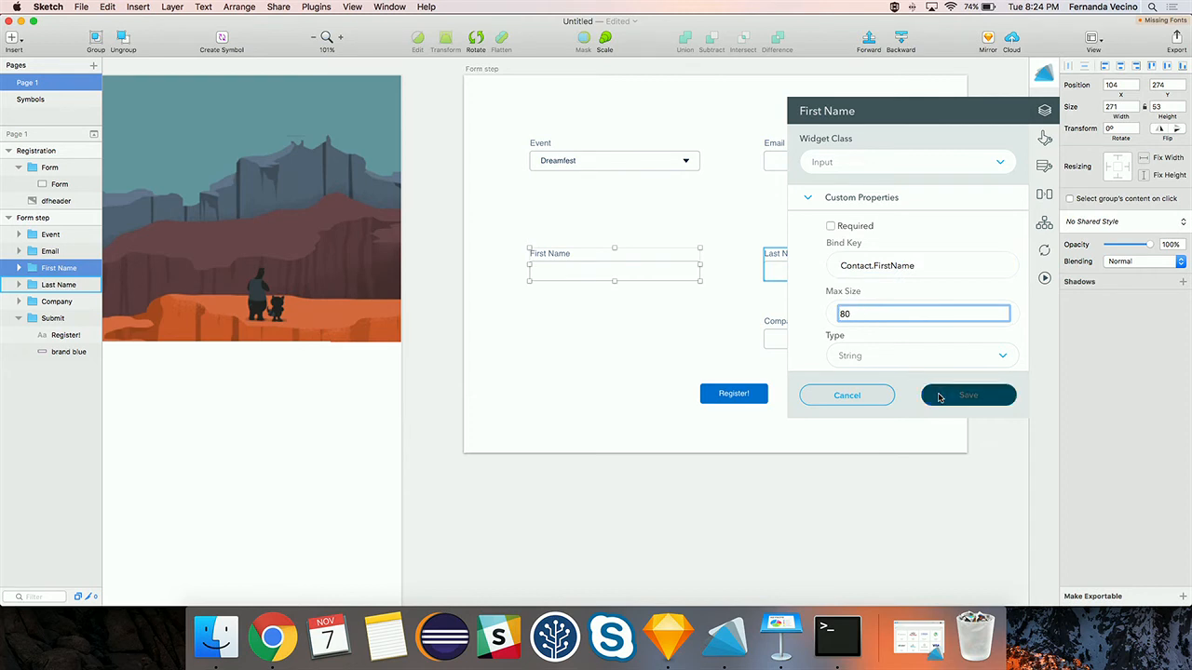
{"action": "left_click", "coordinate": [821, 275]}
{"action": "left_click", "coordinate": [1046, 113]}
- Save Last Name as a required Input bound to Contact.LastName with max size 50
{"action": "left_click", "coordinate": [887, 163]}
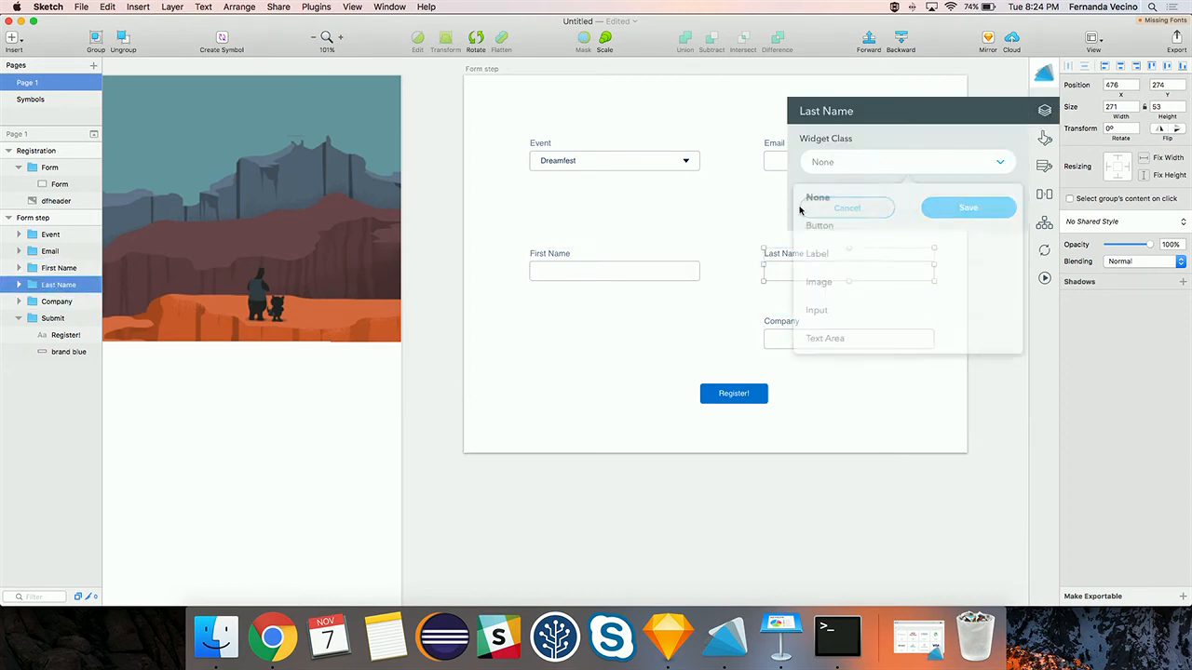
{"action": "left_click", "coordinate": [843, 310]}
{"action": "left_click", "coordinate": [852, 199]}
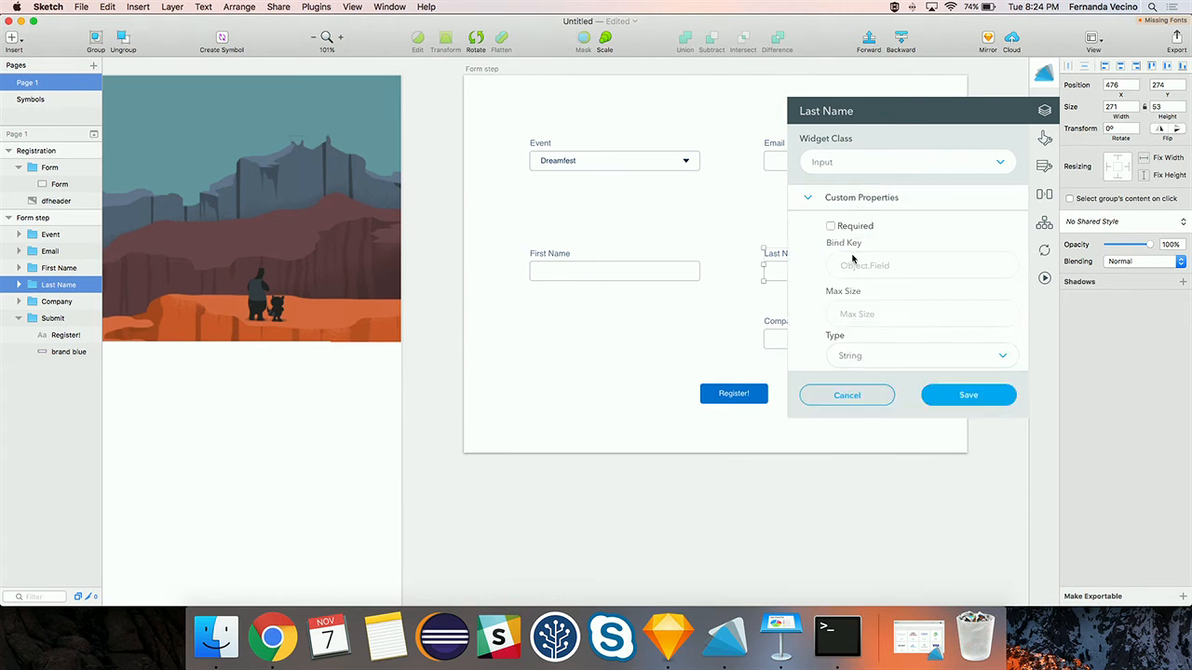
{"action": "left_click", "coordinate": [830, 227]}
{"action": "left_click", "coordinate": [854, 269]}
{"action": "type", "text": "Contact"}
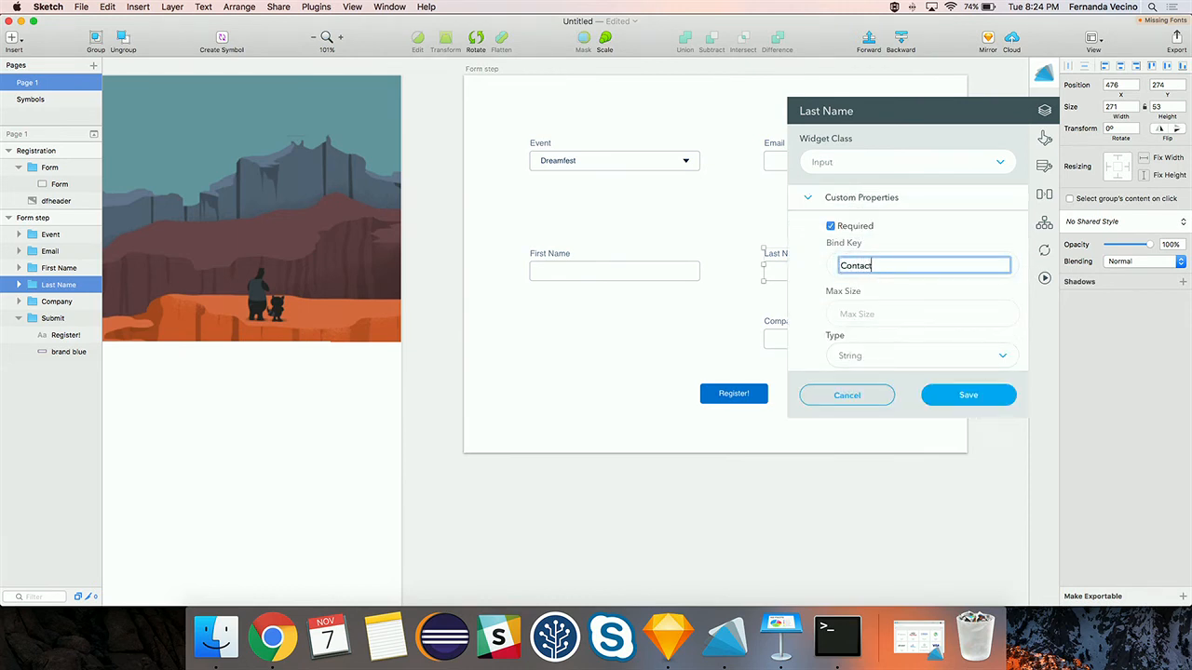
{"action": "type", "text": ".LastName"}
{"action": "left_click", "coordinate": [850, 313]}
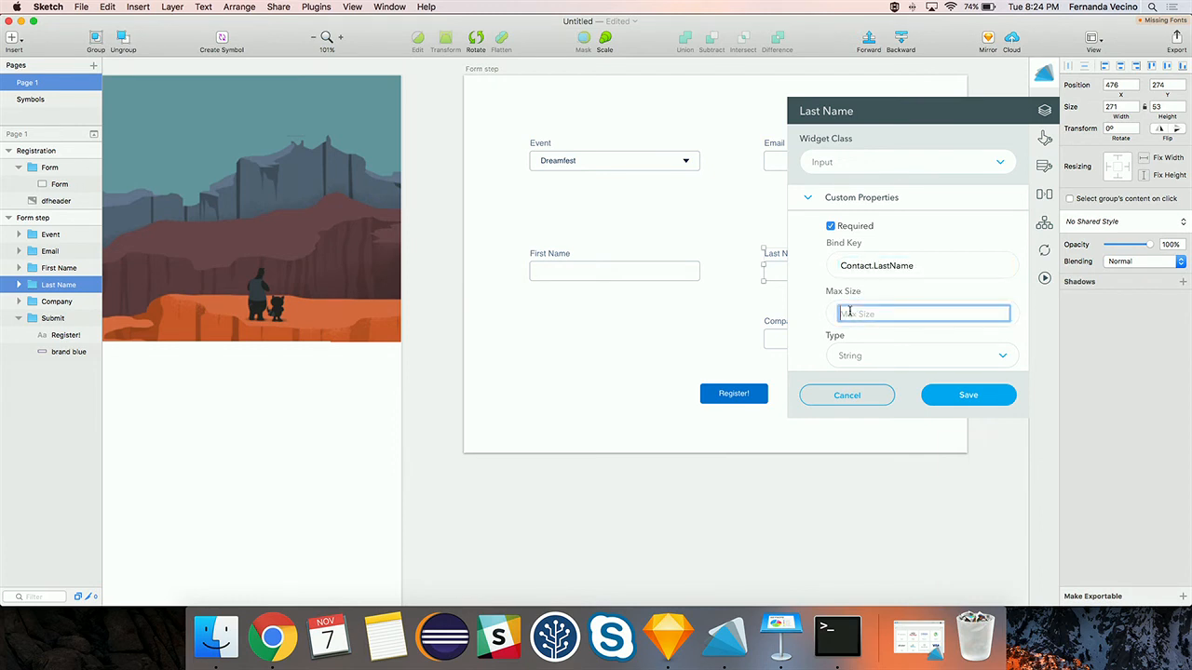
{"action": "type", "text": "50"}
{"action": "left_click", "coordinate": [948, 393]}
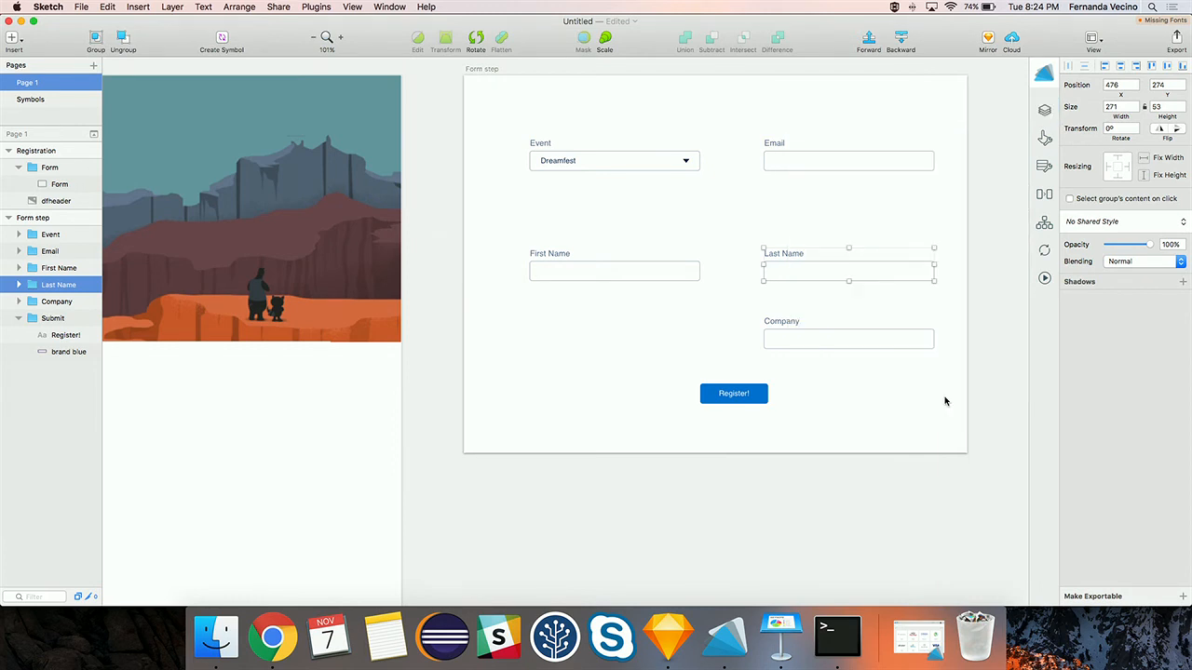
{"action": "left_click", "coordinate": [806, 337]}
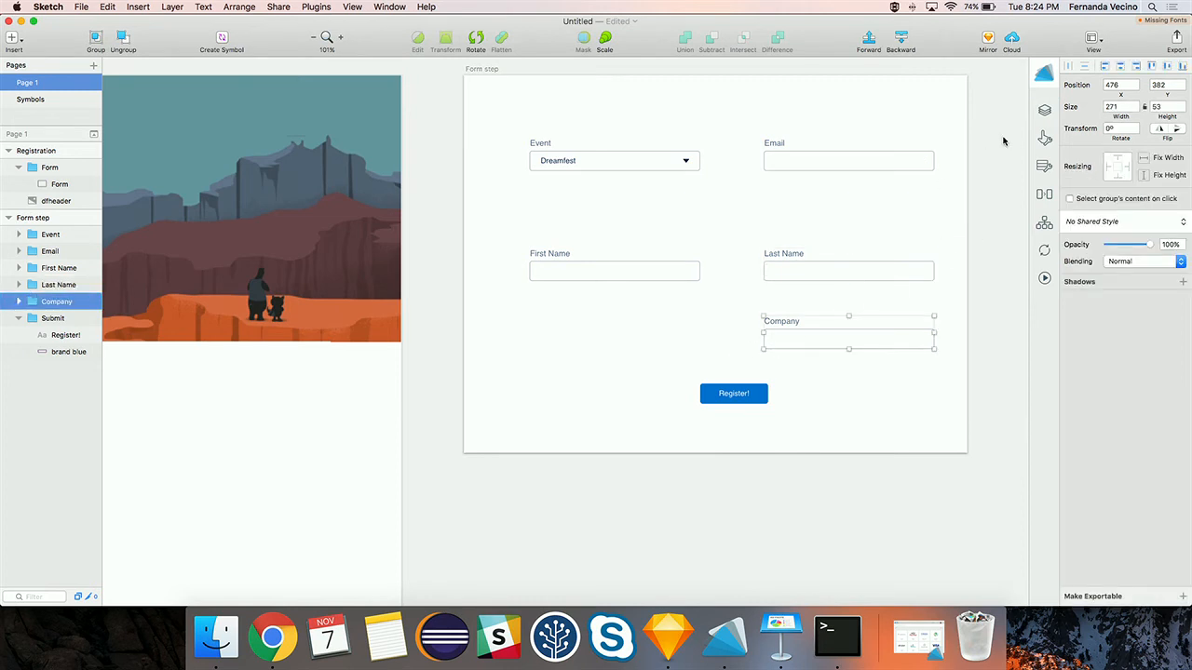
- Make the Company field an Input widget
{"action": "left_click", "coordinate": [1042, 114]}
{"action": "left_click", "coordinate": [949, 160]}
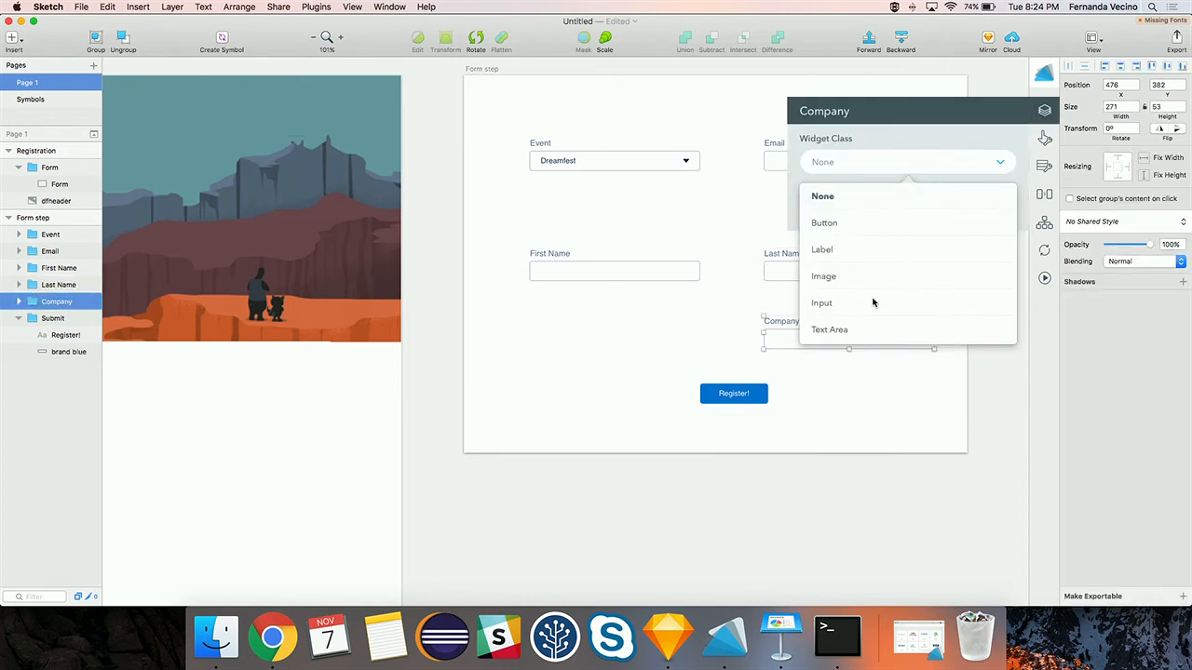
{"action": "scroll", "coordinate": [840, 298], "scroll_direction": "down", "scroll_amount": 2}
{"action": "scroll", "coordinate": [850, 274], "scroll_direction": "up", "scroll_amount": 2}
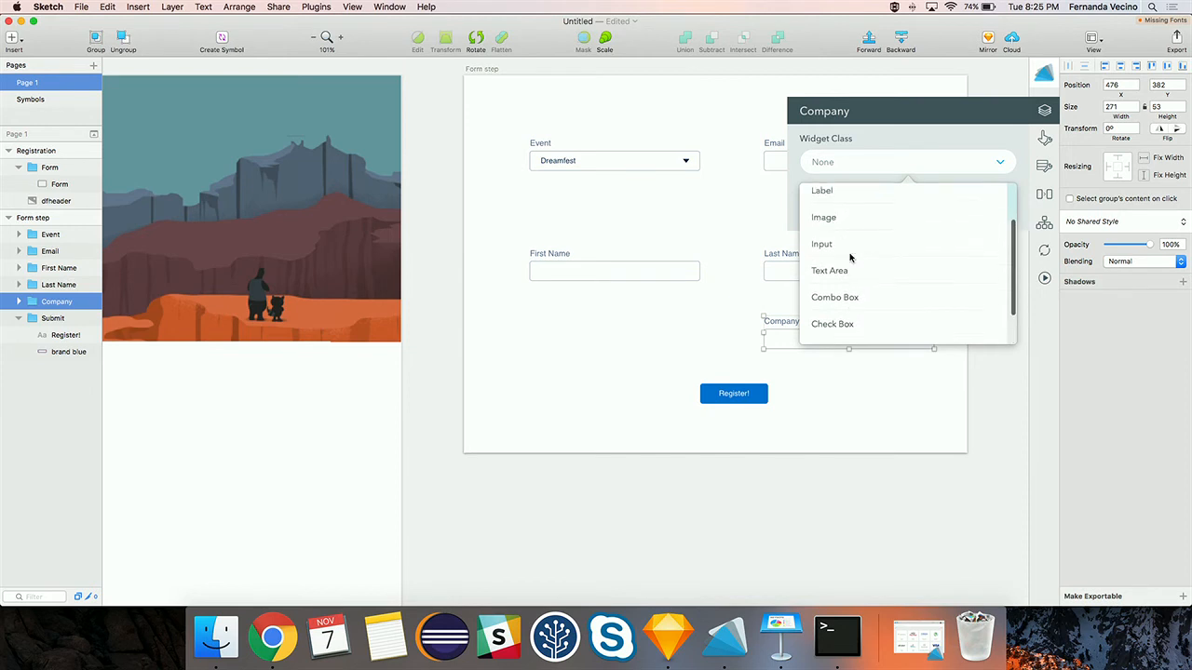
{"action": "left_click", "coordinate": [840, 250]}
- Bind Company to Contact.Company__c with a max size of 100 and save
{"action": "left_click", "coordinate": [816, 206]}
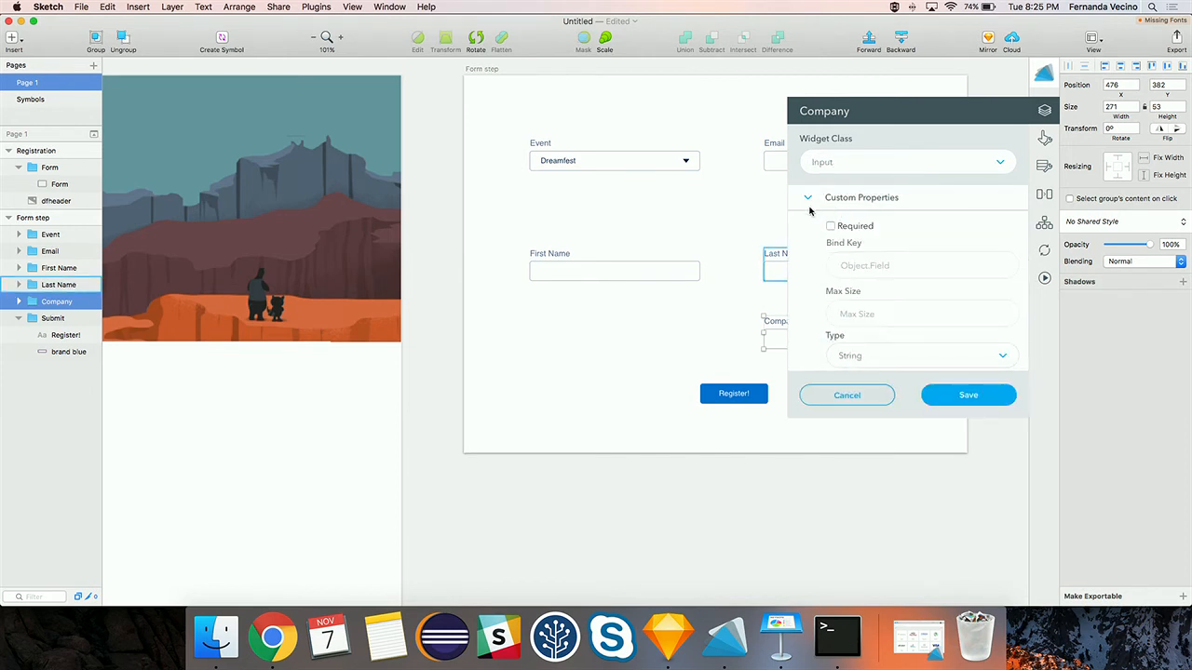
{"action": "left_click", "coordinate": [848, 265]}
{"action": "type", "text": "Contact"}
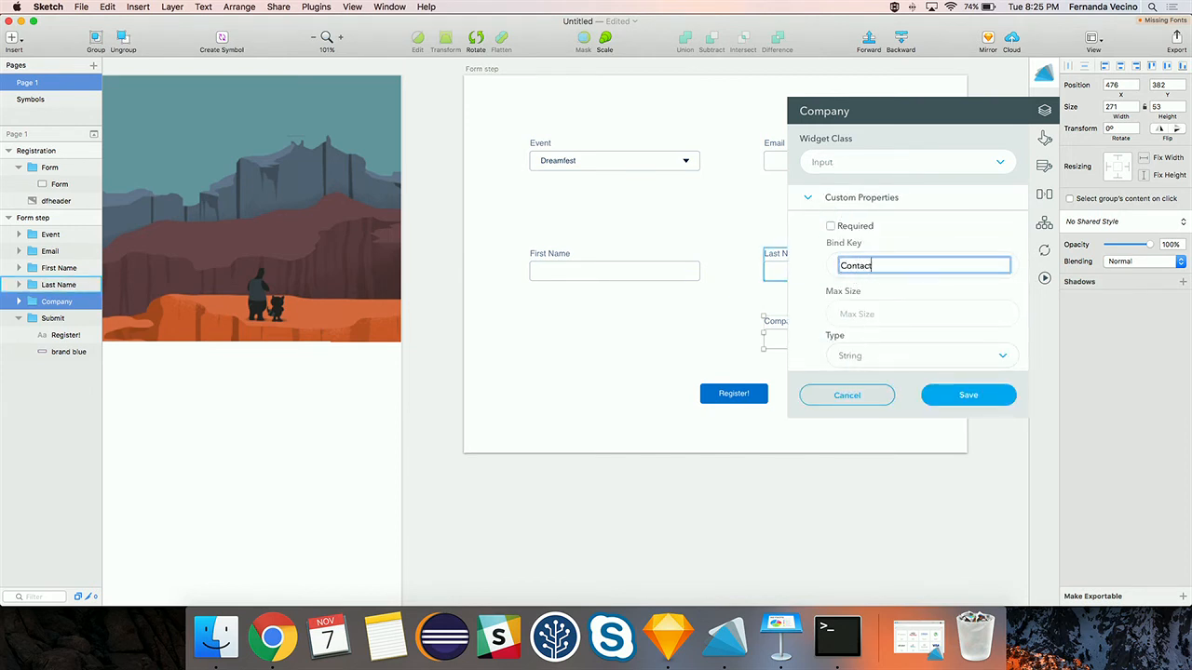
{"action": "type", "text": ".Company__c"}
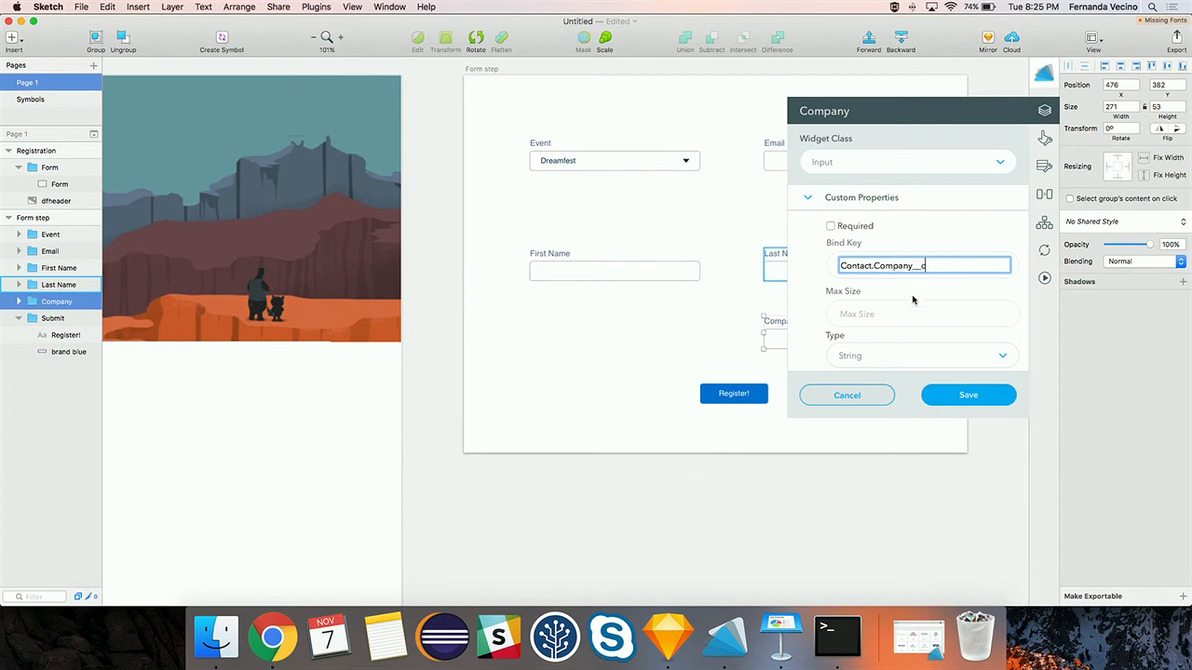
{"action": "left_click", "coordinate": [872, 320]}
{"action": "type", "text": "100"}
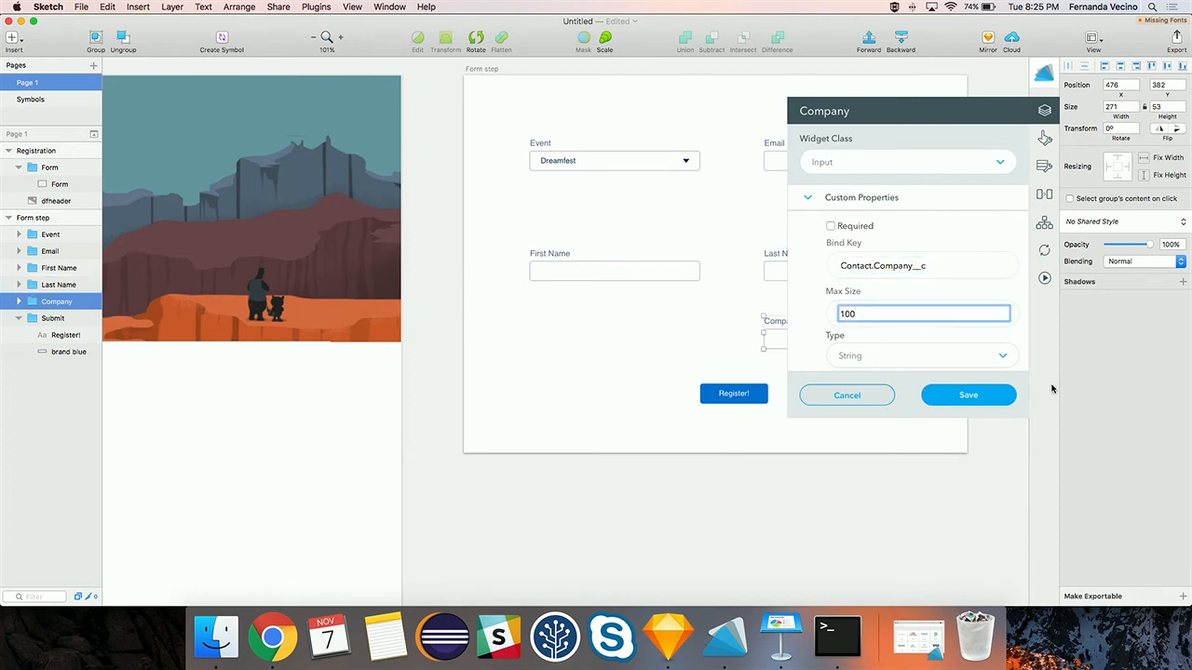
{"action": "left_click", "coordinate": [964, 395]}
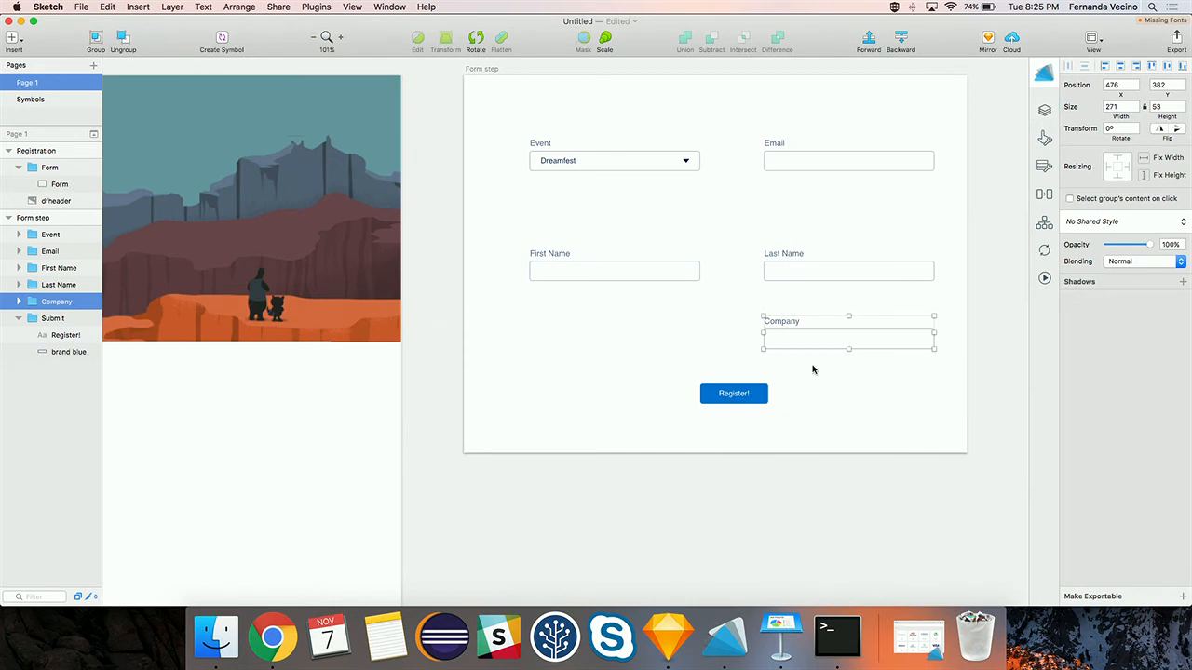
{"action": "left_click", "coordinate": [745, 396]}
- Make the Register! group a Button widget with Base state and Brand variant
{"action": "left_click", "coordinate": [1045, 110]}
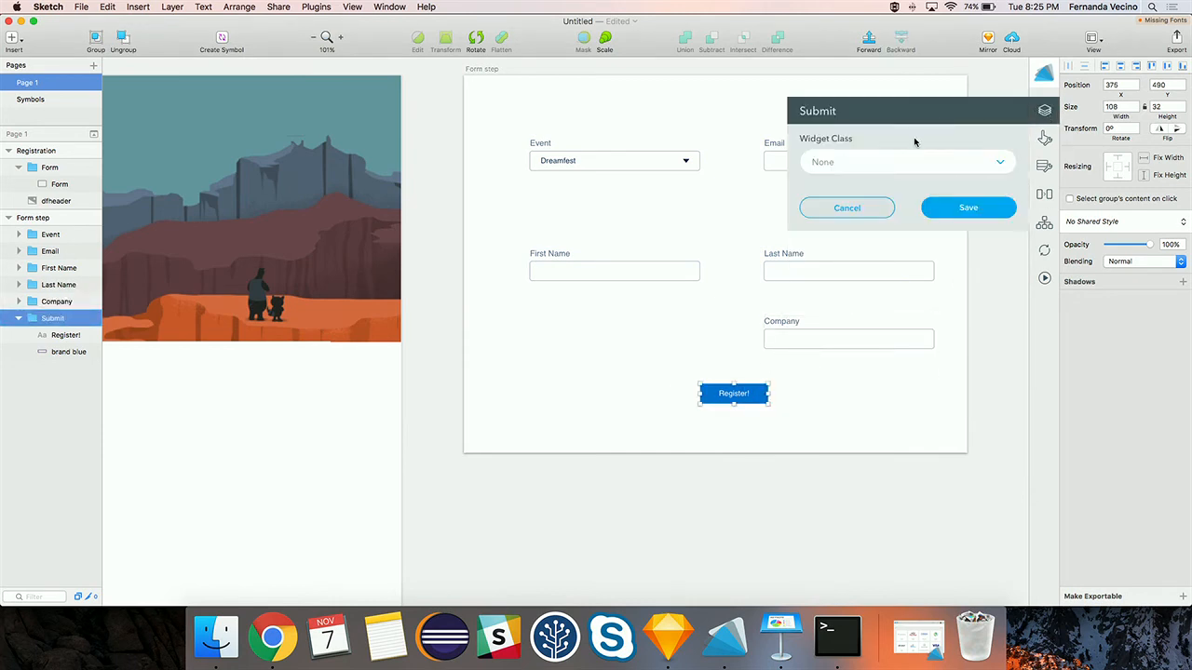
{"action": "left_click", "coordinate": [891, 172]}
{"action": "left_click", "coordinate": [825, 224]}
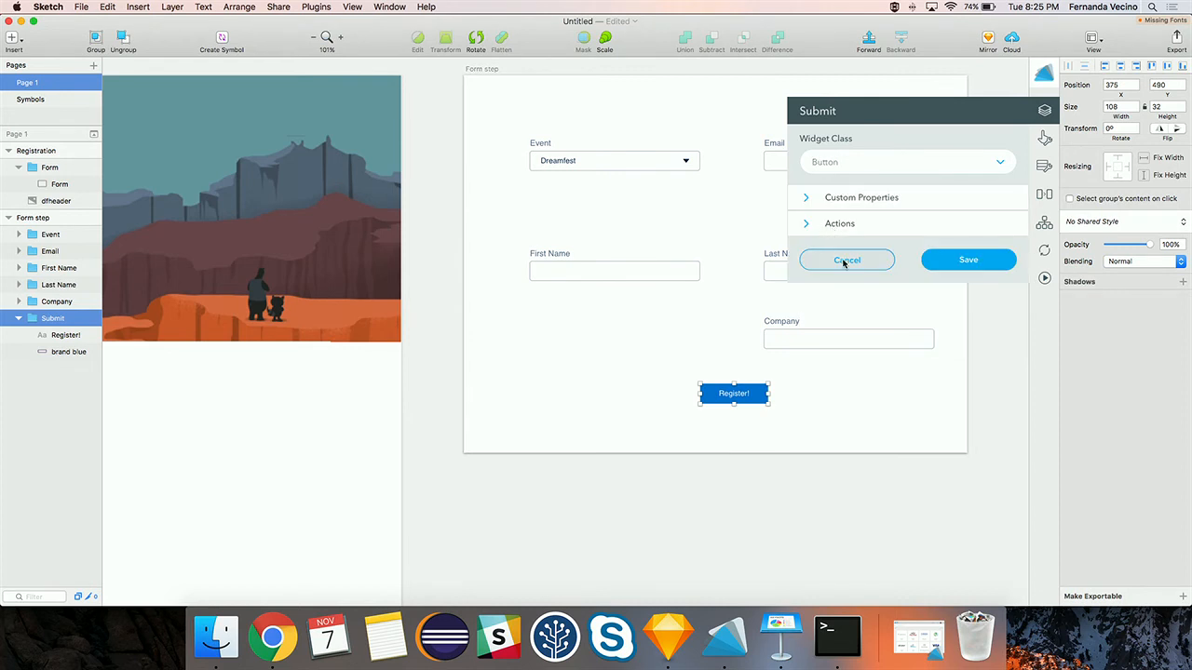
{"action": "left_click", "coordinate": [843, 210]}
{"action": "left_click", "coordinate": [860, 229]}
{"action": "left_click", "coordinate": [859, 245]}
{"action": "left_click", "coordinate": [858, 265]}
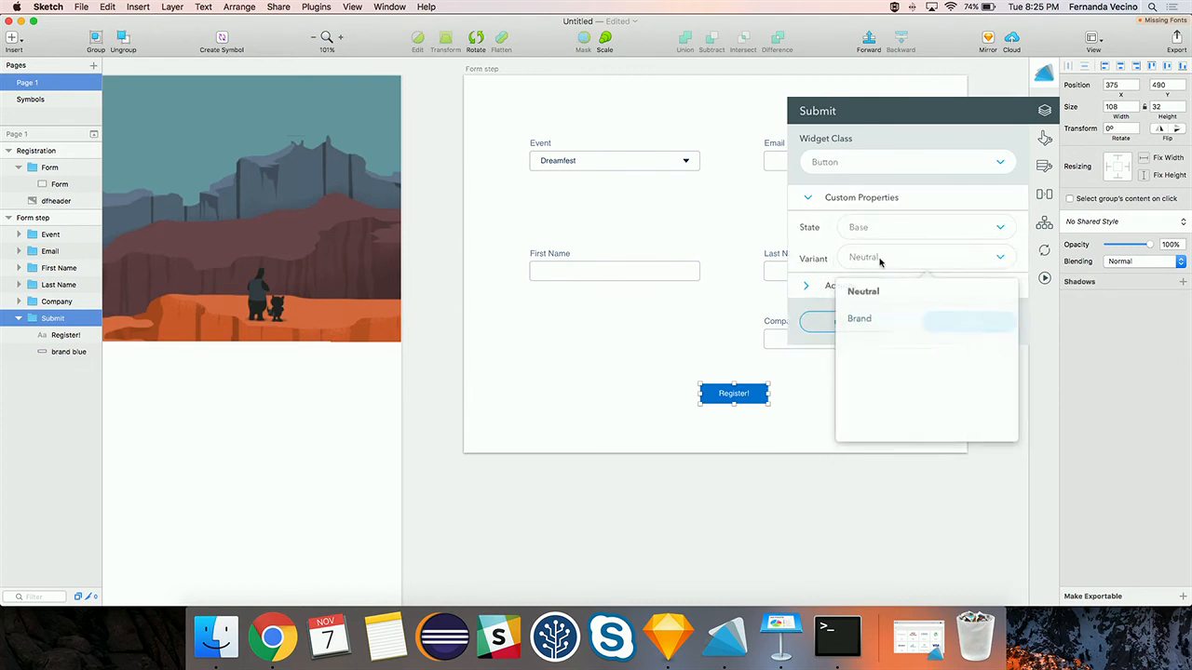
{"action": "left_click", "coordinate": [866, 321]}
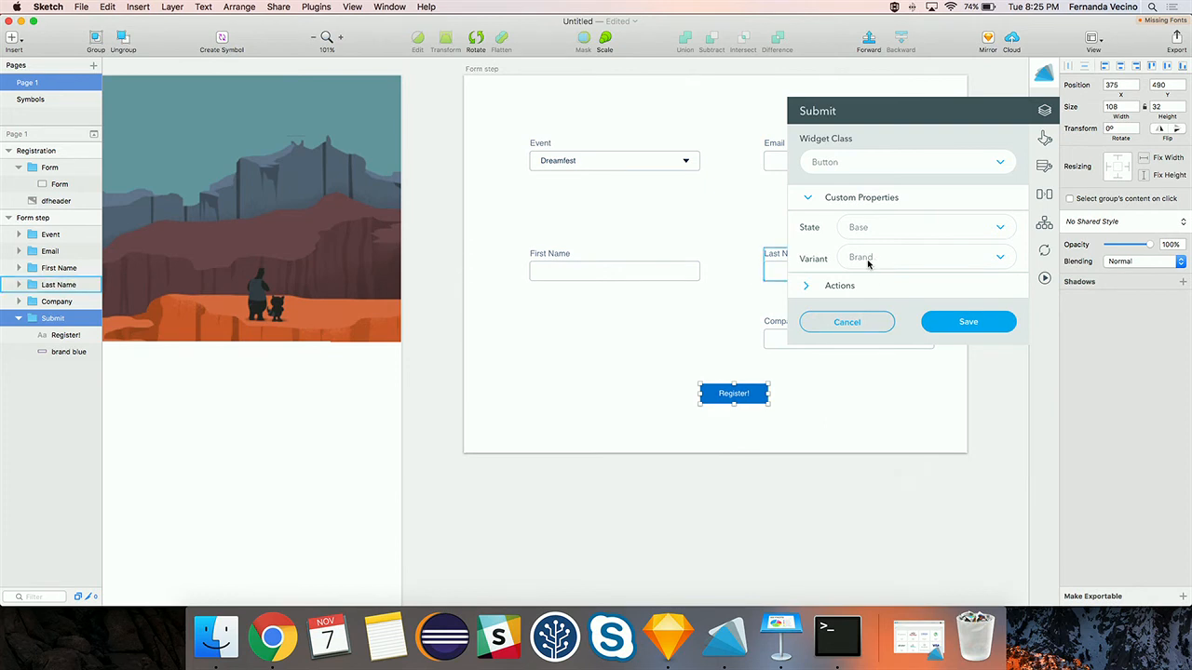
- Set the button action to Submit Form with messages 'Success!' and 'Ooops... Something went wrong', then save
{"action": "left_click", "coordinate": [836, 286]}
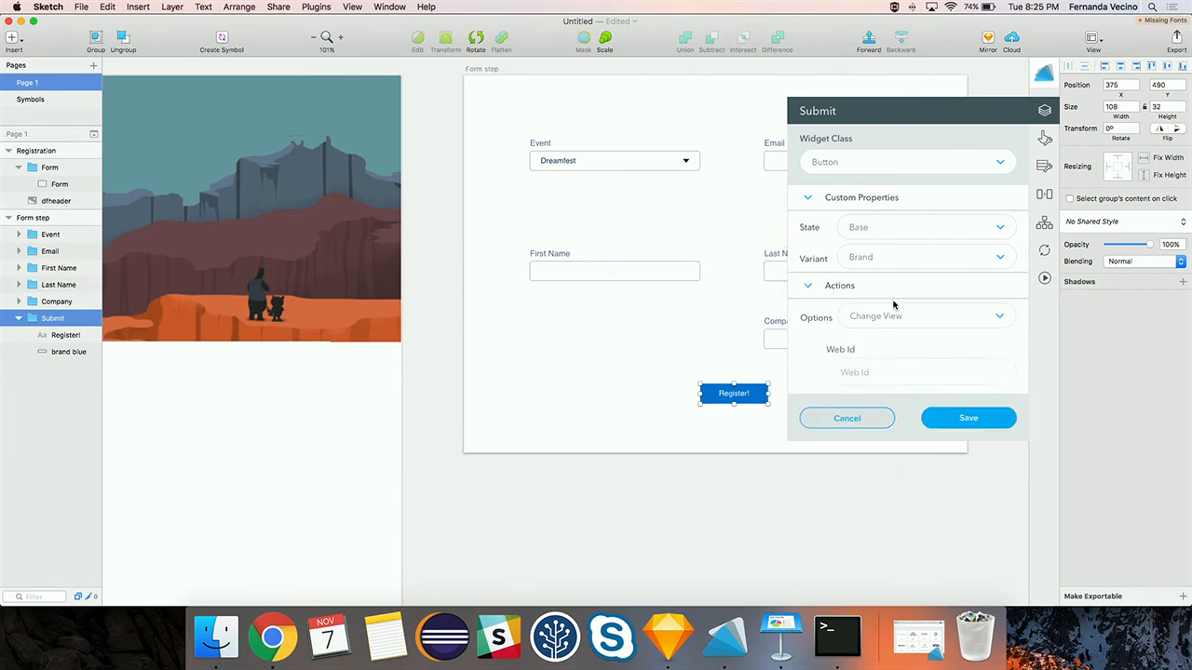
{"action": "left_click", "coordinate": [877, 318]}
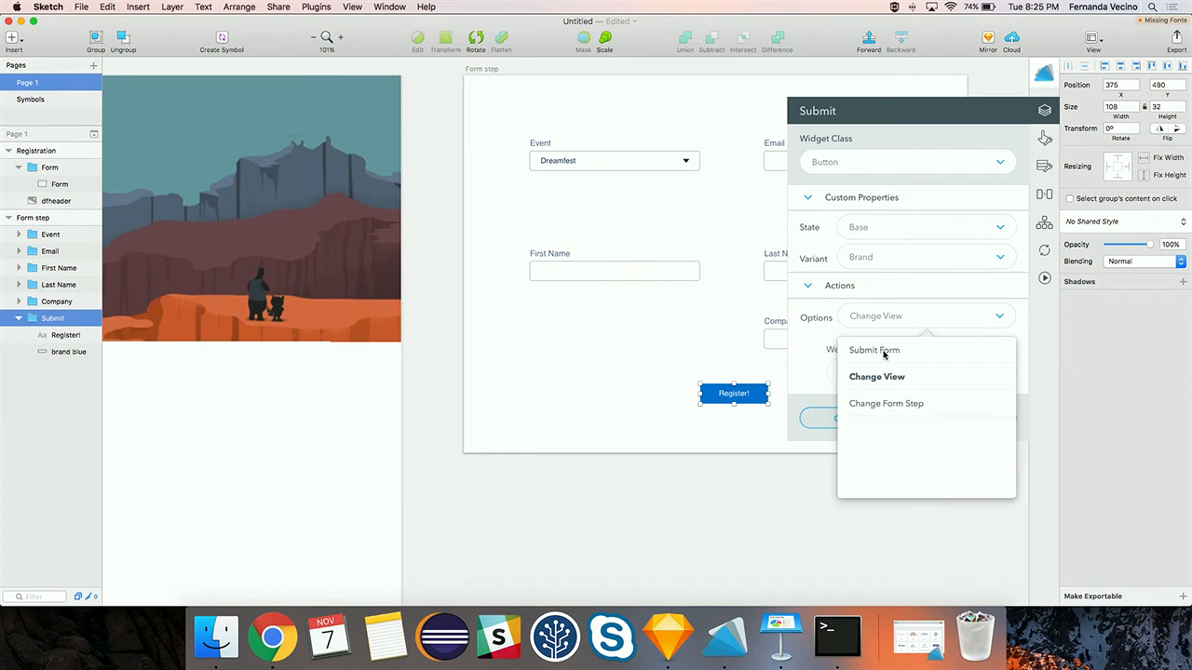
{"action": "left_click", "coordinate": [885, 352]}
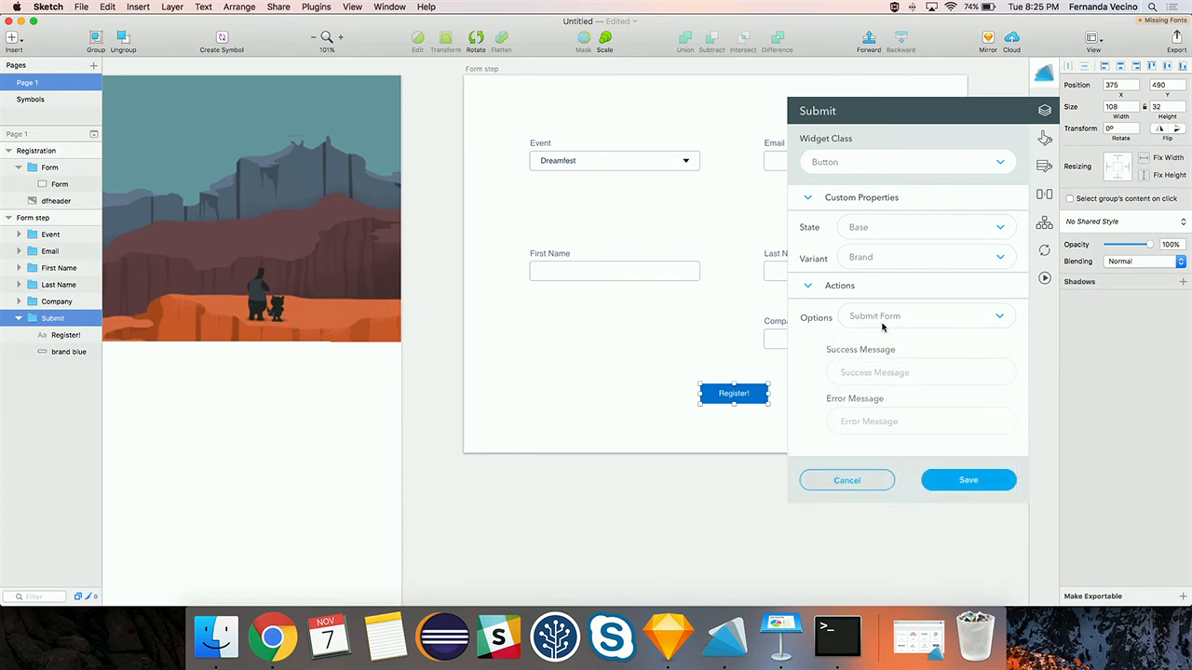
{"action": "left_click", "coordinate": [862, 372]}
{"action": "type", "text": "Success!"}
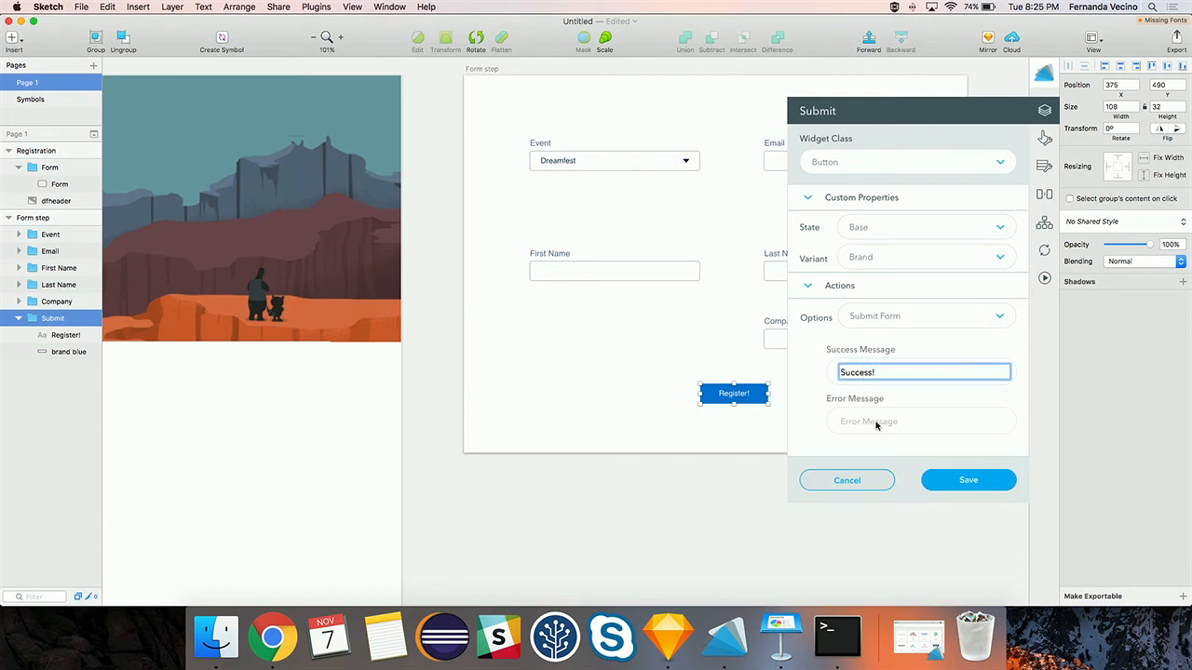
{"action": "left_click", "coordinate": [860, 420]}
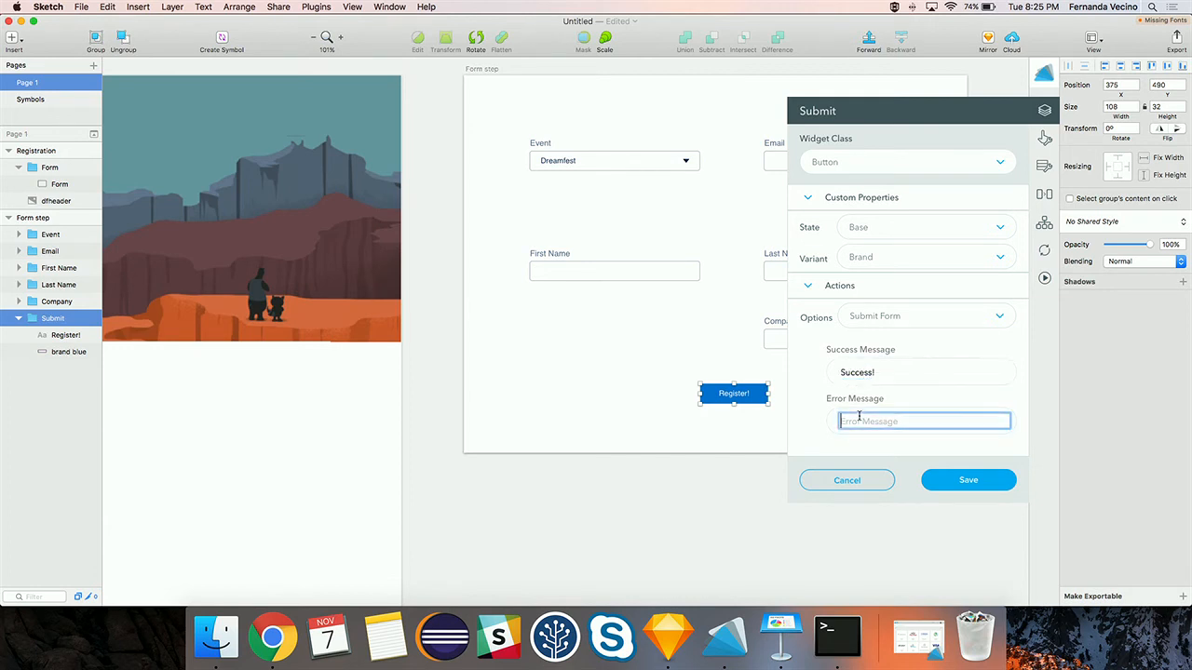
{"action": "type", "text": "Ooops... Sometthing"}
{"action": "key", "text": "BackSpace"}
{"action": "key", "text": "BackSpace"}
{"action": "key", "text": "BackSpace"}
{"action": "key", "text": "BackSpace"}
{"action": "key", "text": "BackSpace"}
{"action": "key", "text": "BackSpace"}
{"action": "type", "text": "thing went wrong!"}
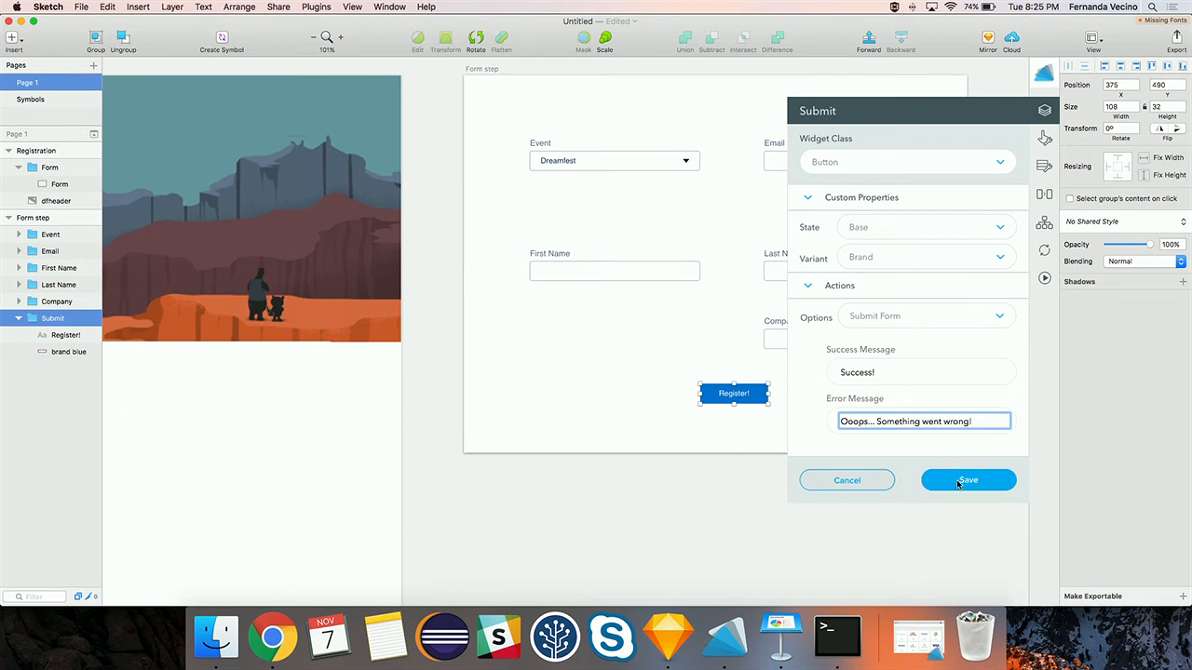
{"action": "left_click", "coordinate": [956, 480]}
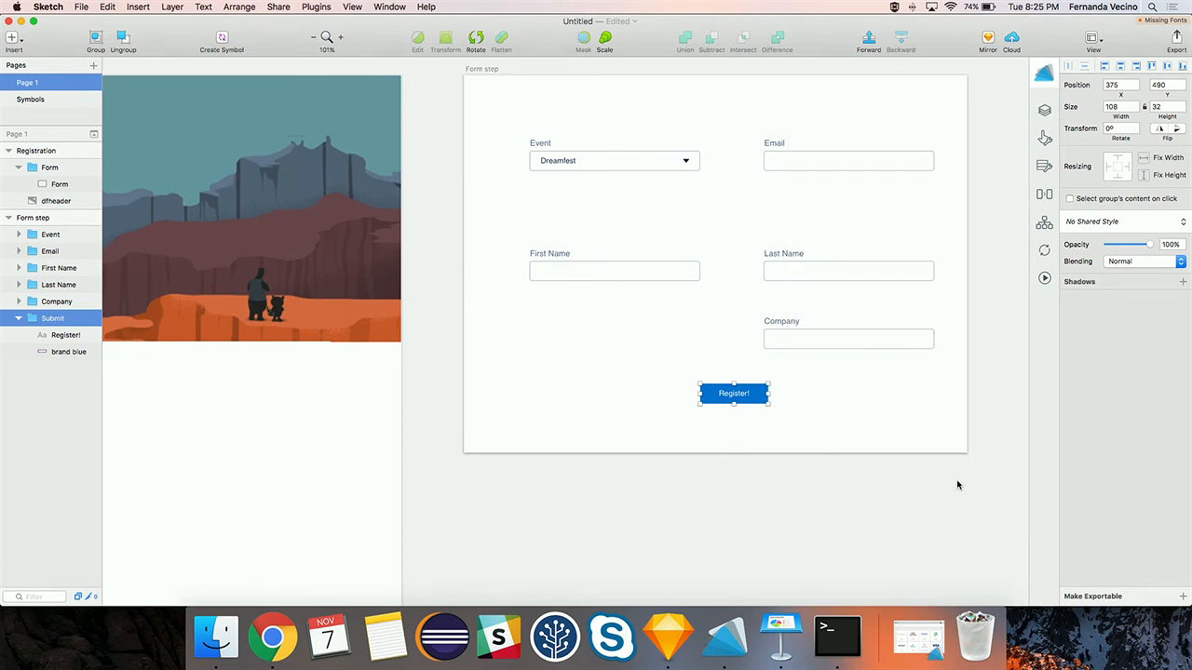
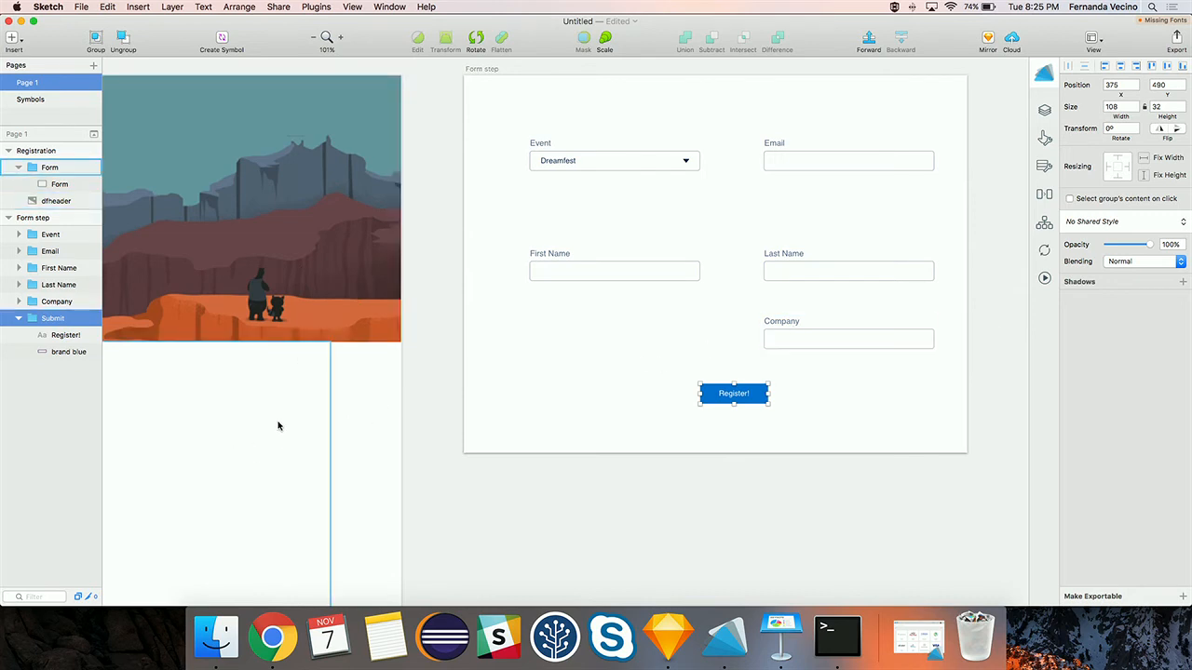
- Save the Sketch design to the Desktop as dfdemo2
{"action": "key", "text": "super+s"}
{"action": "type", "text": "D"}
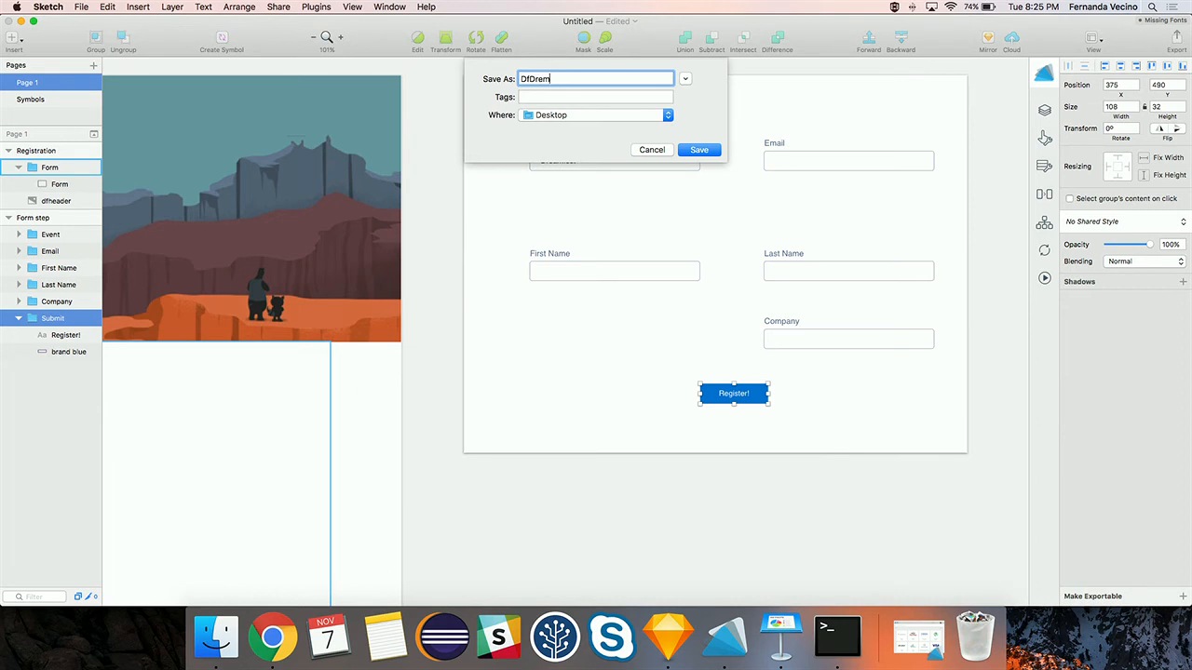
{"action": "type", "text": "fdemo2"}
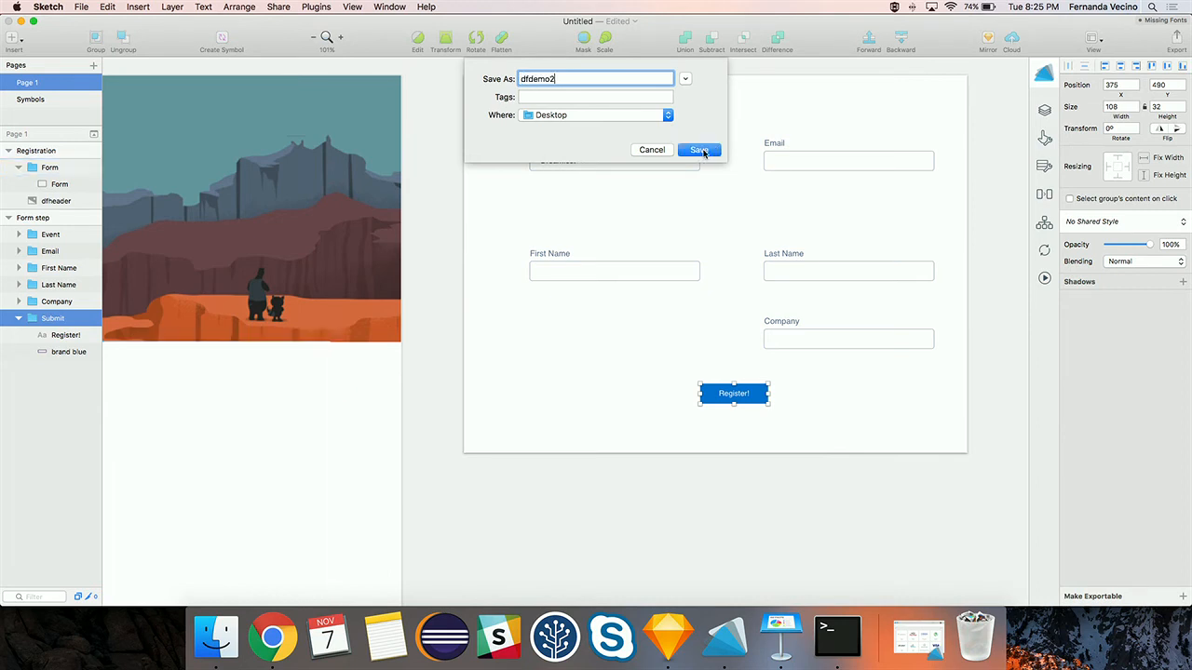
{"action": "double_click", "coordinate": [547, 77]}
{"action": "left_click", "coordinate": [703, 151]}
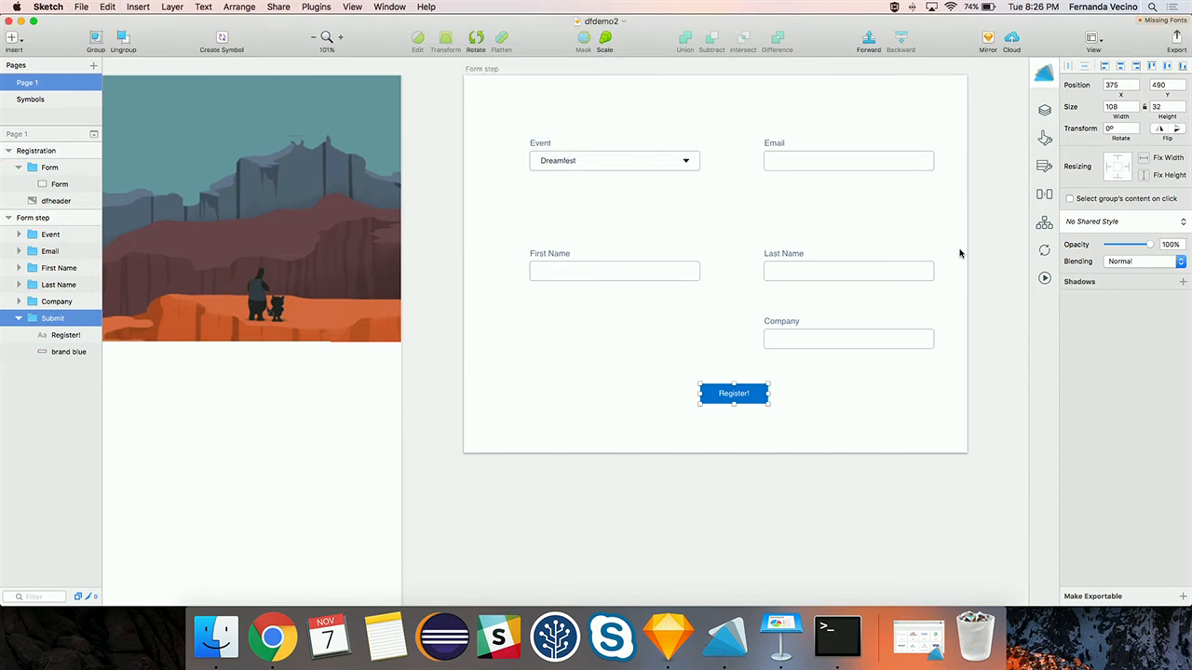
- Set up ADF app generation named dfdemo2 with Registration as the initial screen
{"action": "left_click", "coordinate": [1045, 279]}
{"action": "double_click", "coordinate": [537, 171]}
{"action": "type", "text": "dfdemo2"}
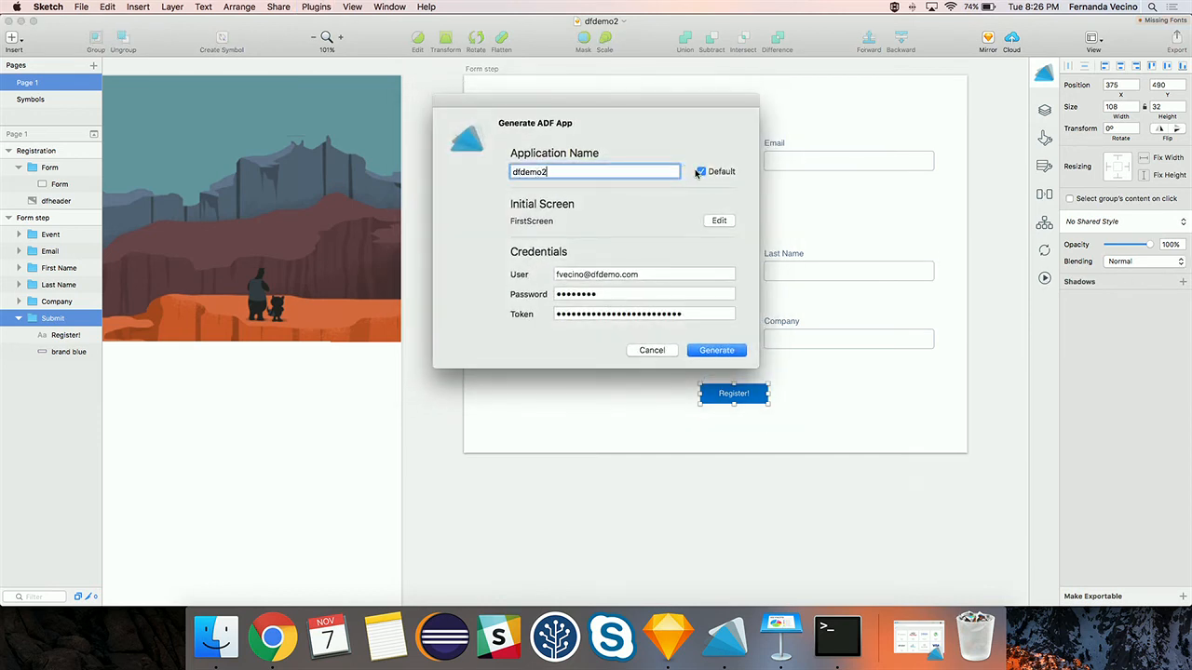
{"action": "left_click", "coordinate": [702, 173]}
{"action": "left_click", "coordinate": [715, 224]}
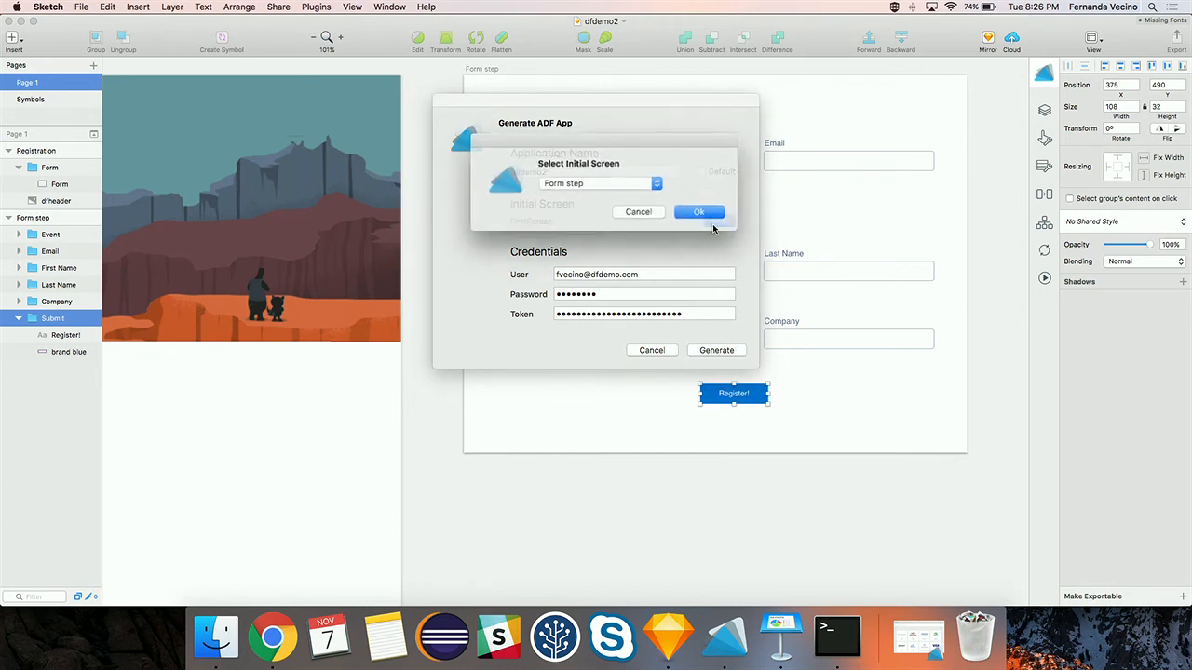
{"action": "left_click", "coordinate": [596, 184]}
{"action": "left_click", "coordinate": [602, 195]}
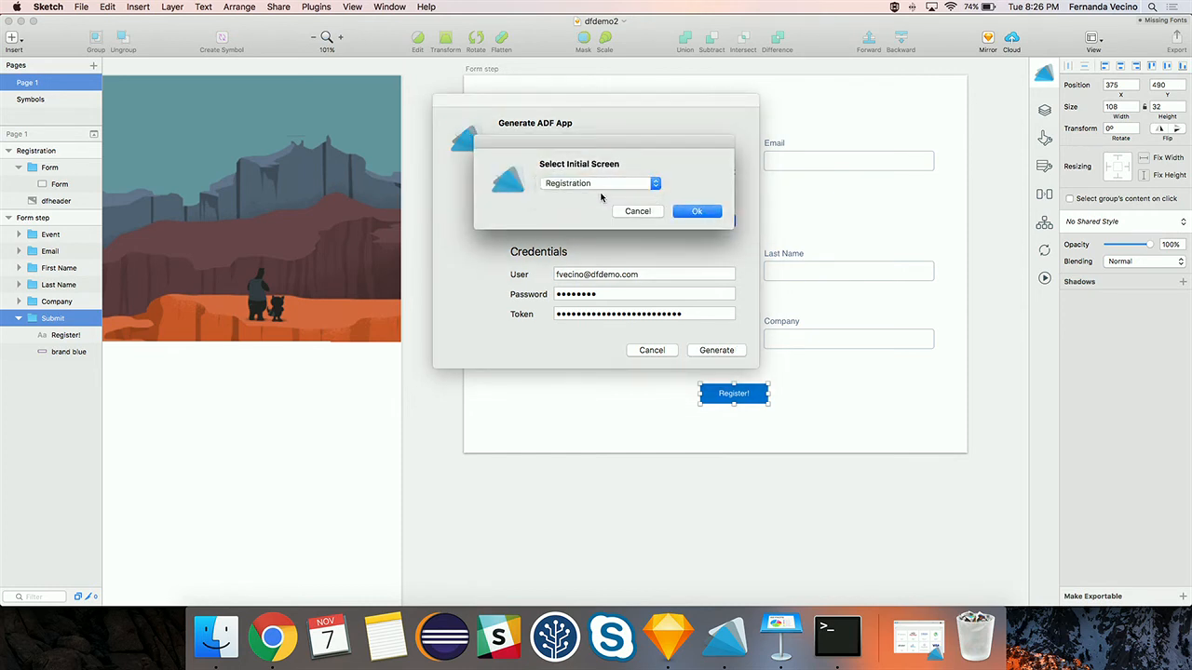
{"action": "left_click", "coordinate": [697, 212]}
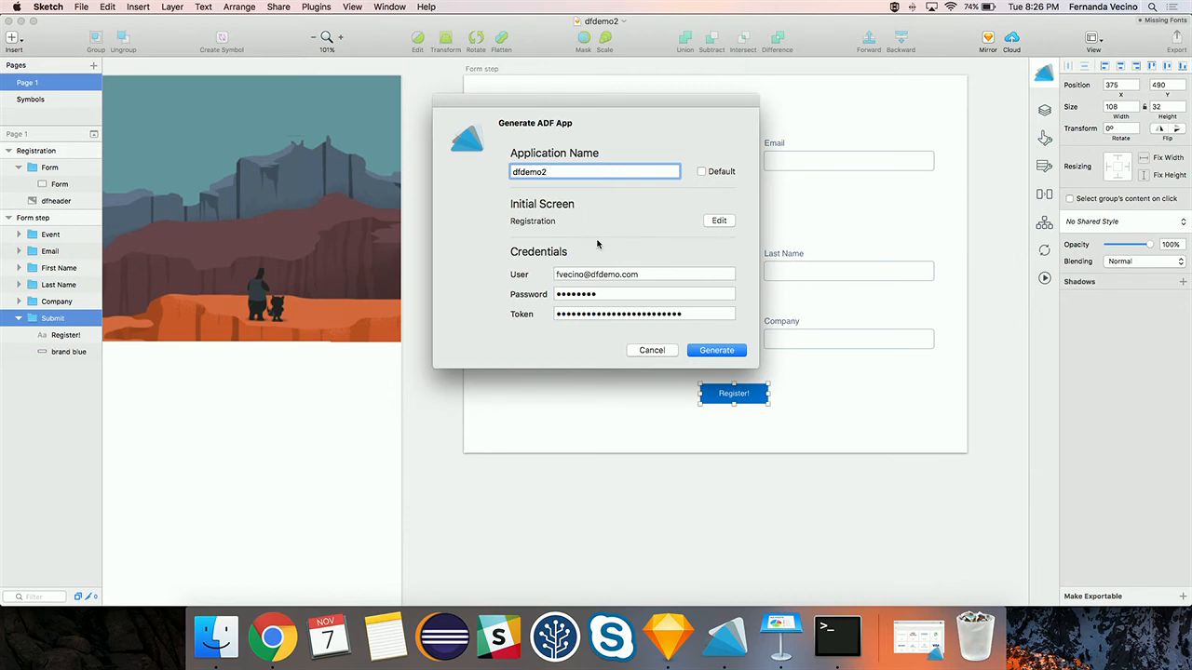
- Generate and deploy the dfdemo2 app, then switch to Salesforce in the browser
{"action": "left_click", "coordinate": [713, 349]}
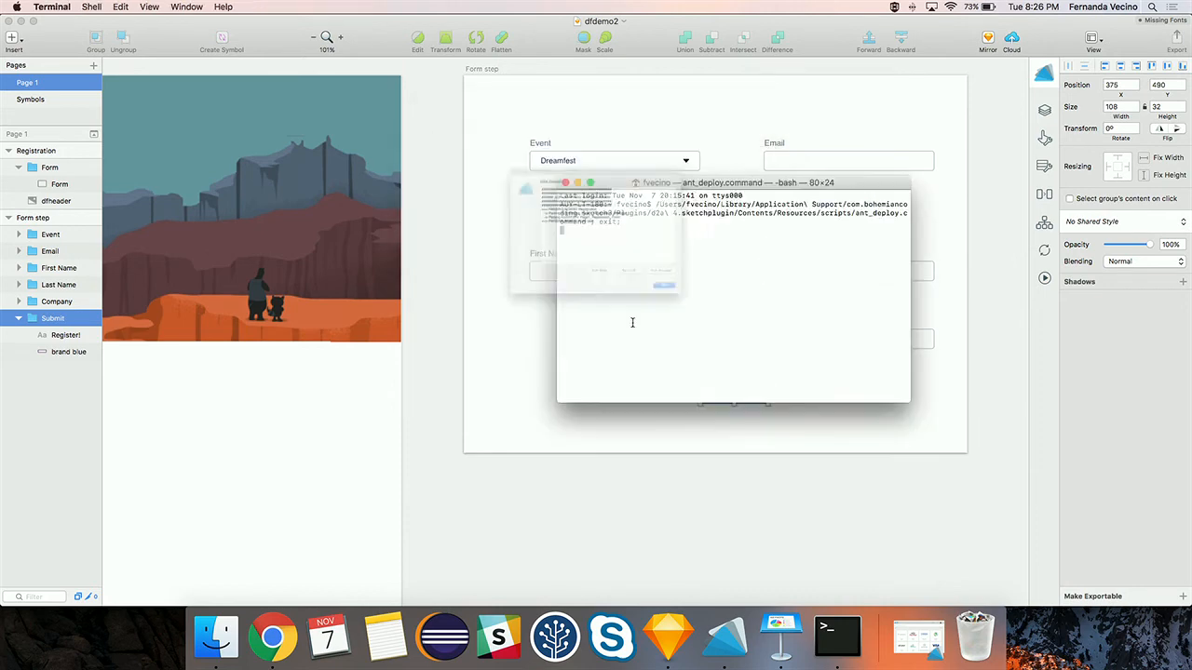
{"action": "left_click", "coordinate": [568, 454]}
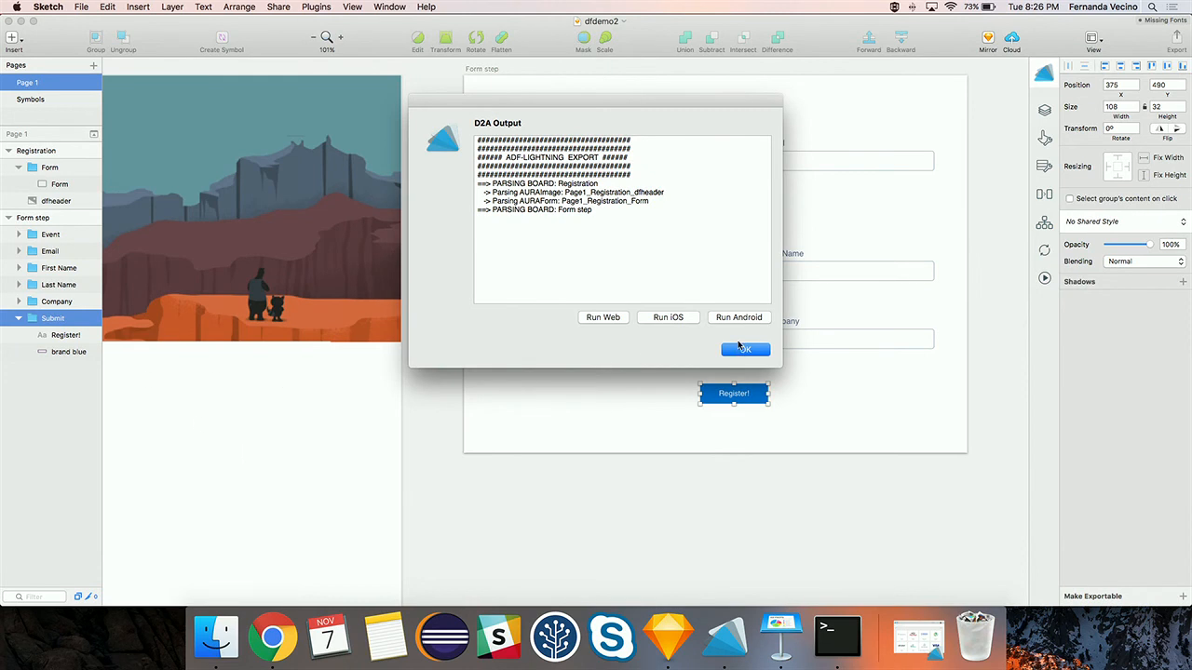
{"action": "left_click", "coordinate": [272, 636]}
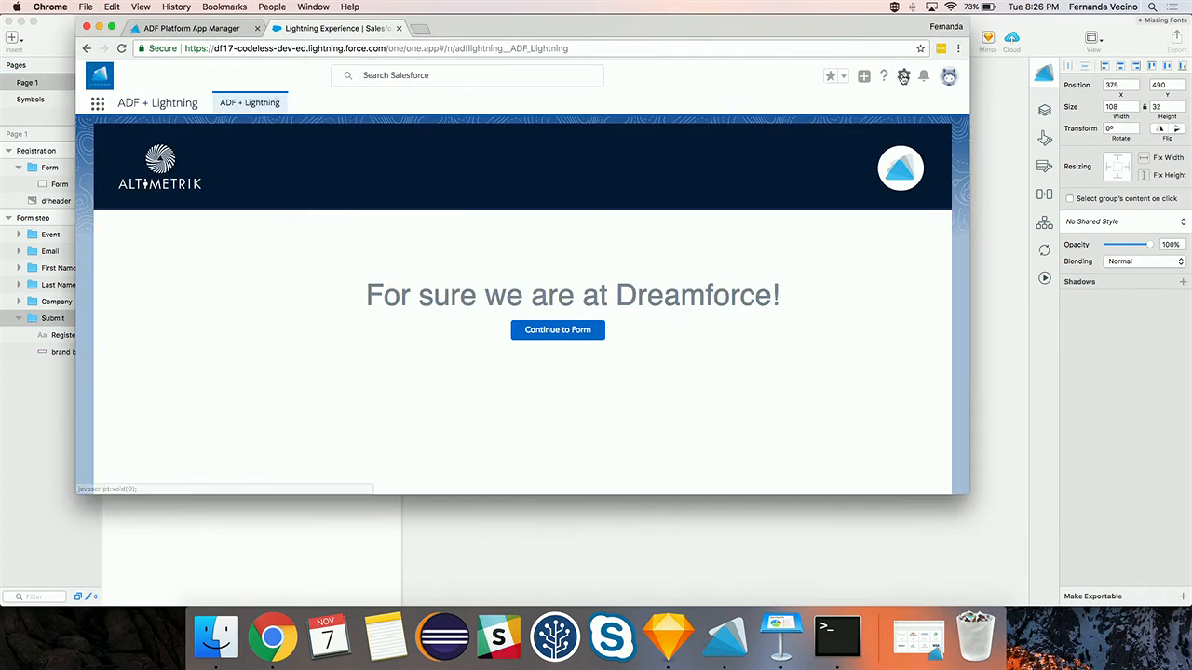
- Find Lightning App Builder through Setup Quick Find ('app bui') and start a new Lightning page
{"action": "left_click", "coordinate": [903, 77]}
{"action": "left_click", "coordinate": [872, 111]}
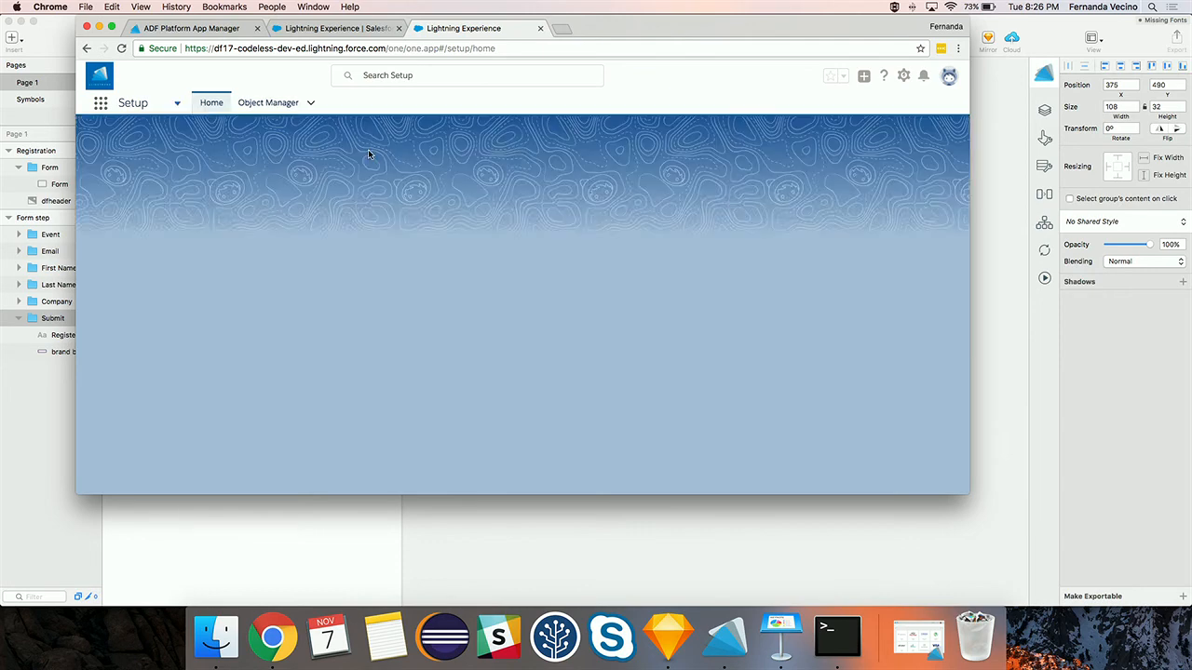
{"action": "left_click", "coordinate": [156, 141]}
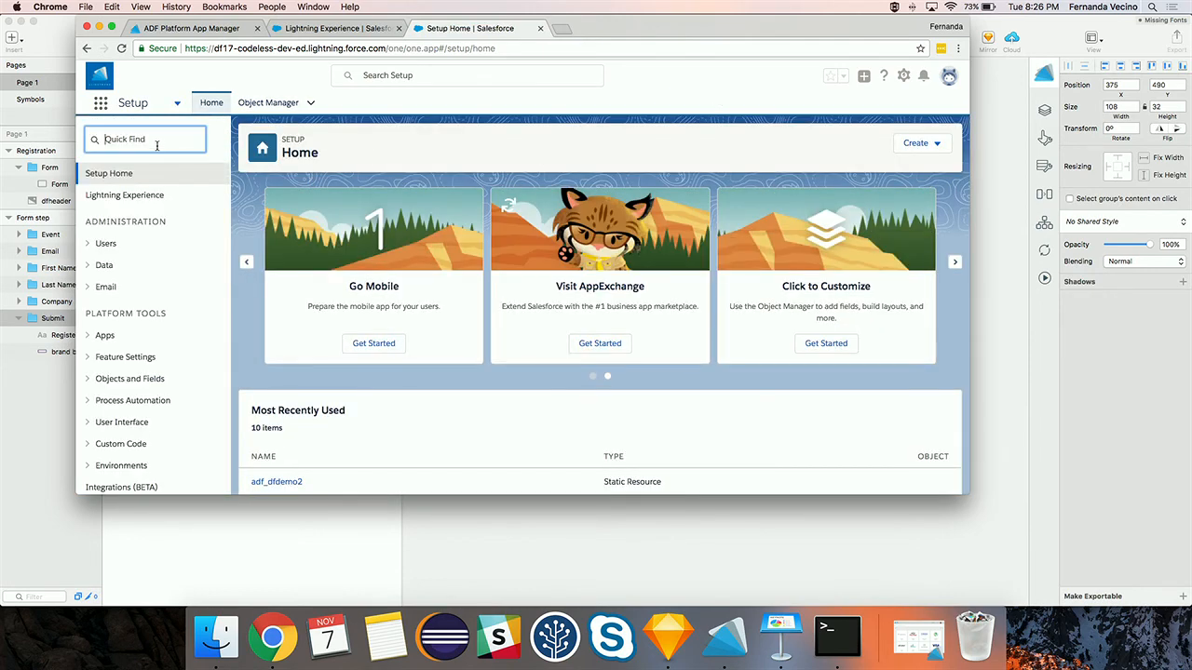
{"action": "type", "text": "app biuo"}
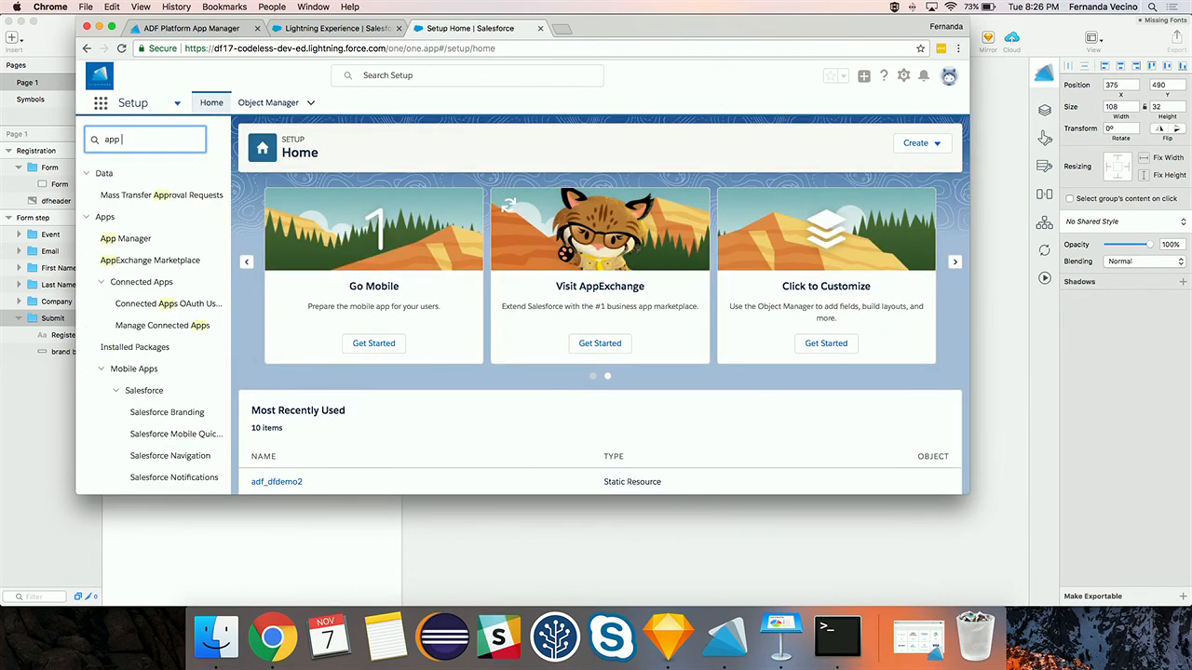
{"action": "key", "text": "BackSpace"}
{"action": "type", "text": "uil"}
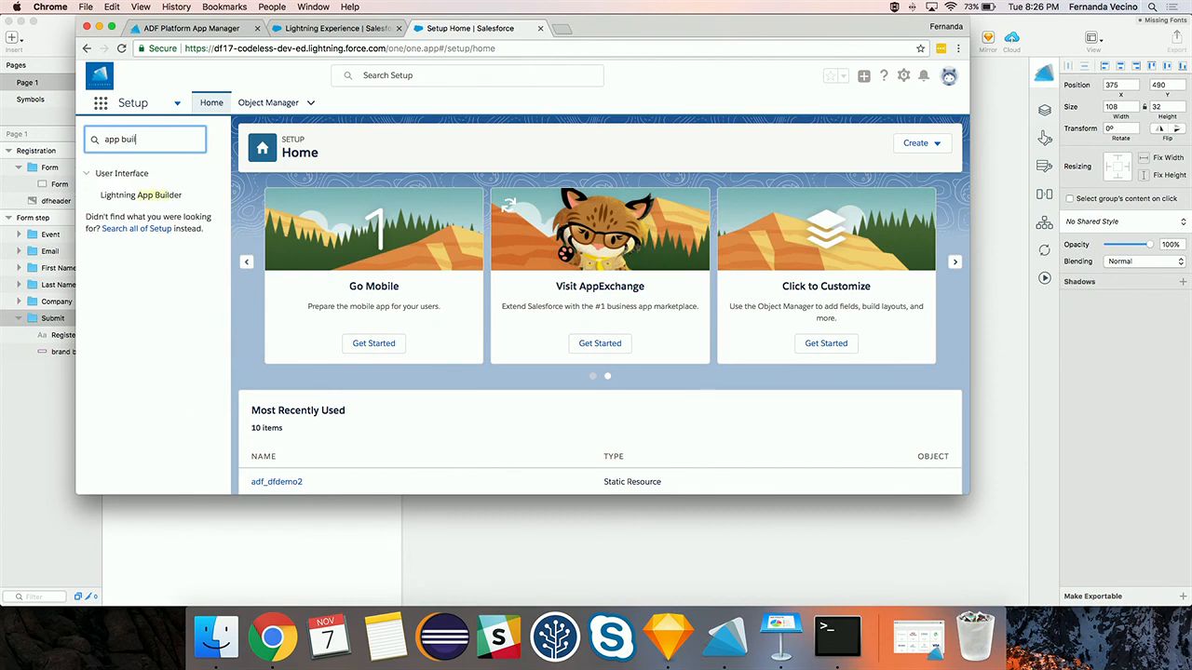
{"action": "left_click", "coordinate": [140, 194]}
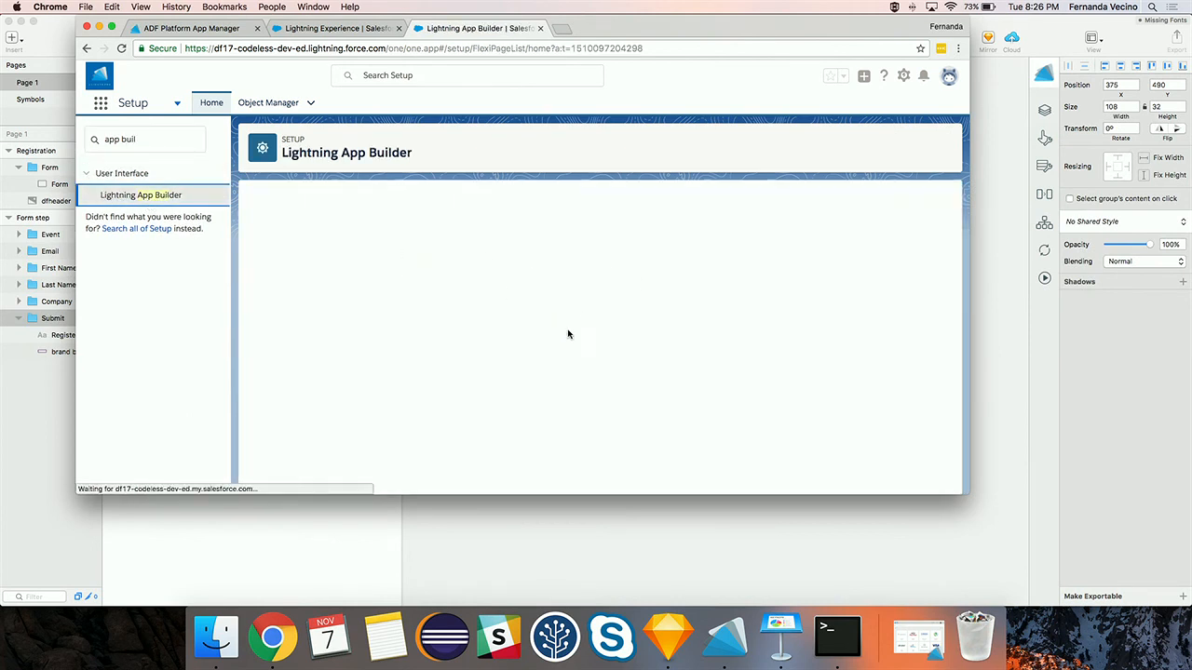
{"action": "left_click", "coordinate": [480, 260]}
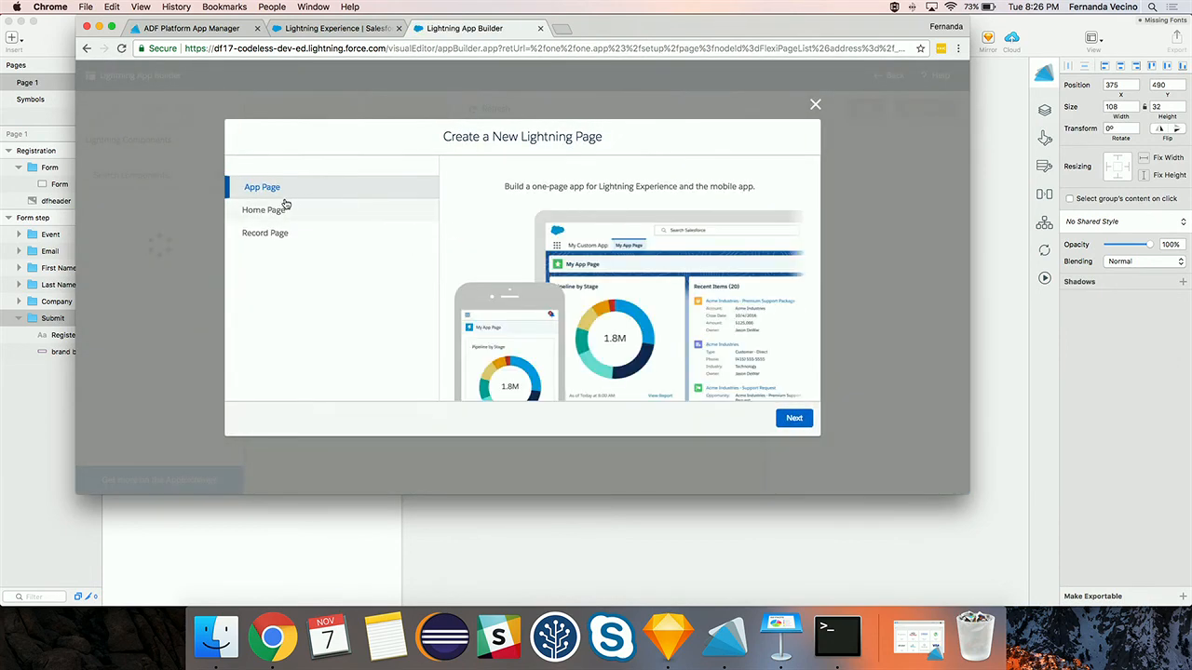
- Create an App Page labelled dfdemo2 using the One Column template
{"action": "left_click", "coordinate": [794, 418]}
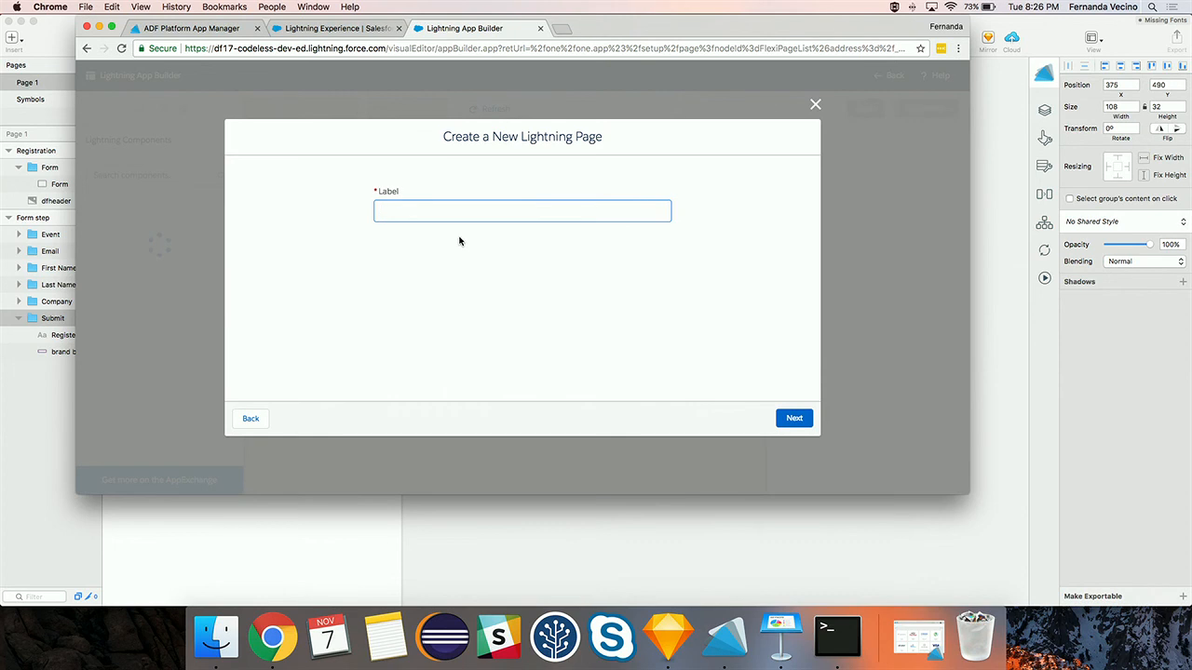
{"action": "type", "text": "dfemo2"}
{"action": "left_click", "coordinate": [793, 418]}
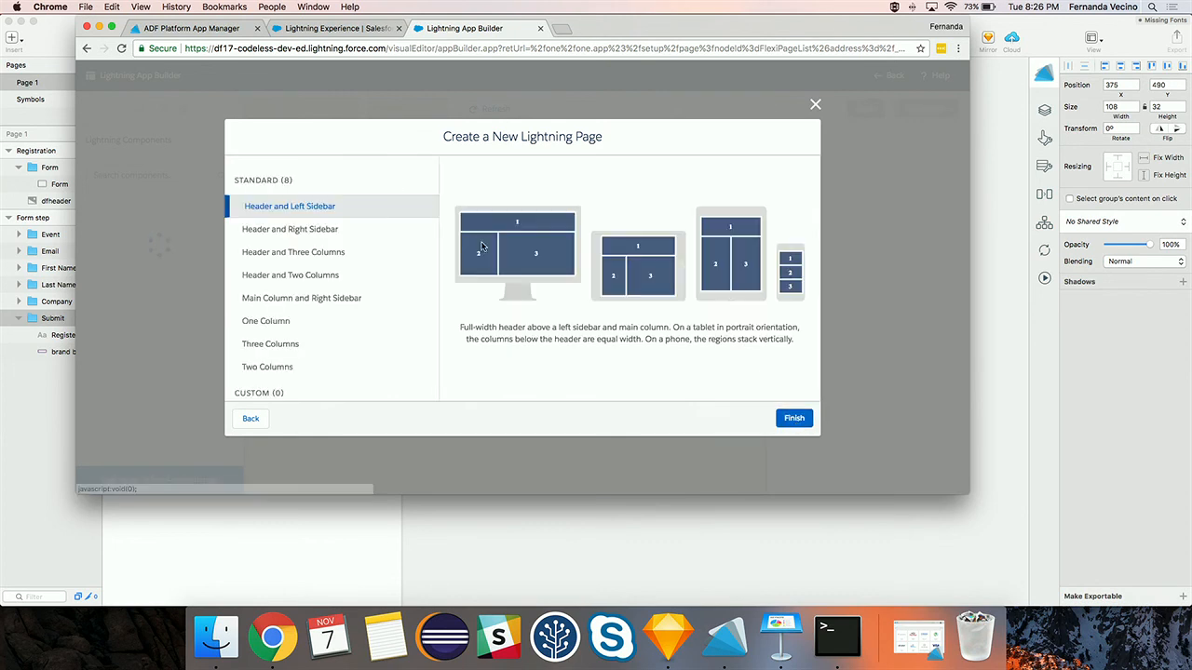
{"action": "left_click", "coordinate": [291, 321]}
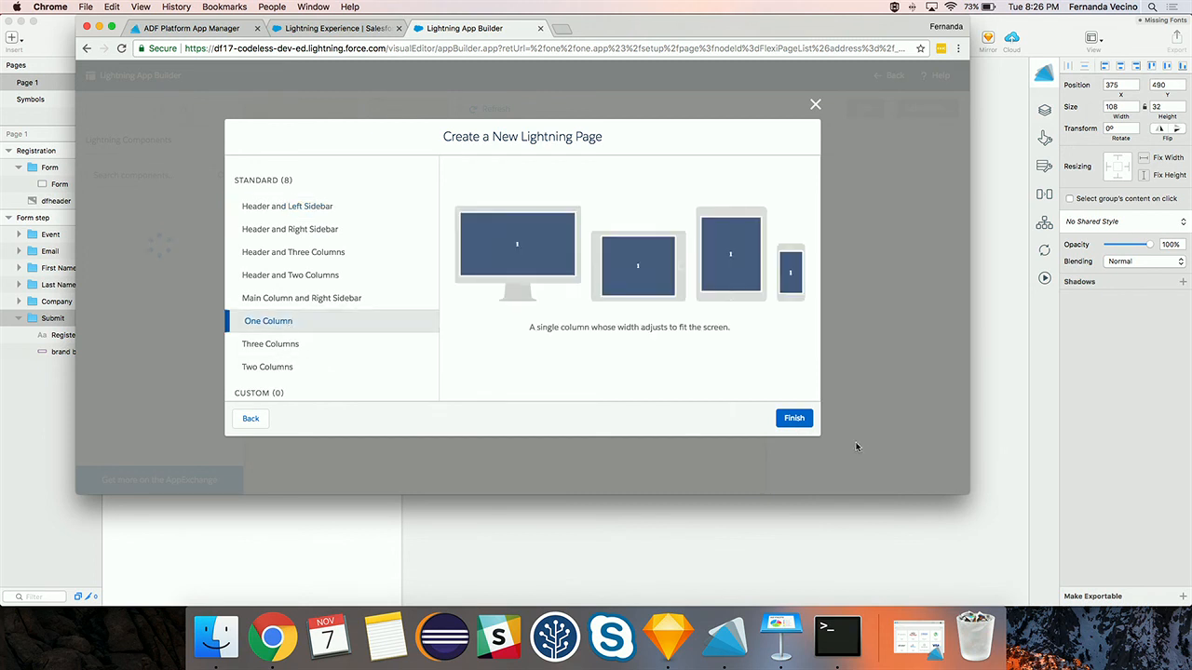
{"action": "left_click", "coordinate": [793, 418]}
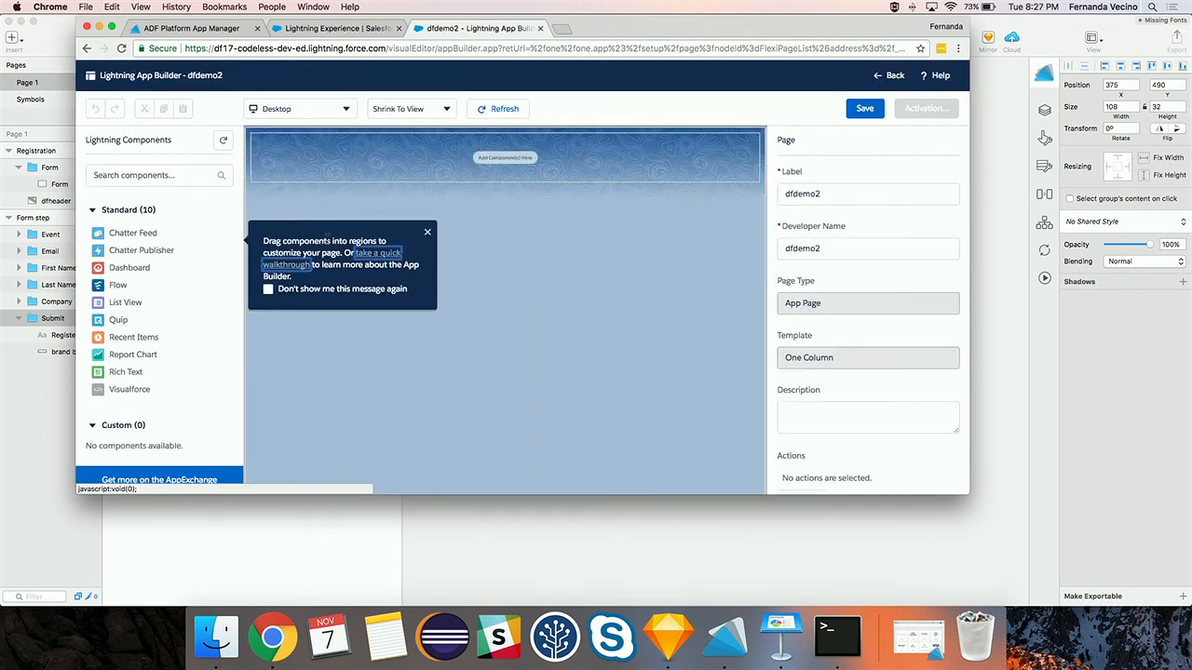
- Add the ADF_General component with ADF Id dfdemo2 and review the Dreamforce Events banner
{"action": "scroll", "coordinate": [213, 330], "scroll_direction": "down", "scroll_amount": 3}
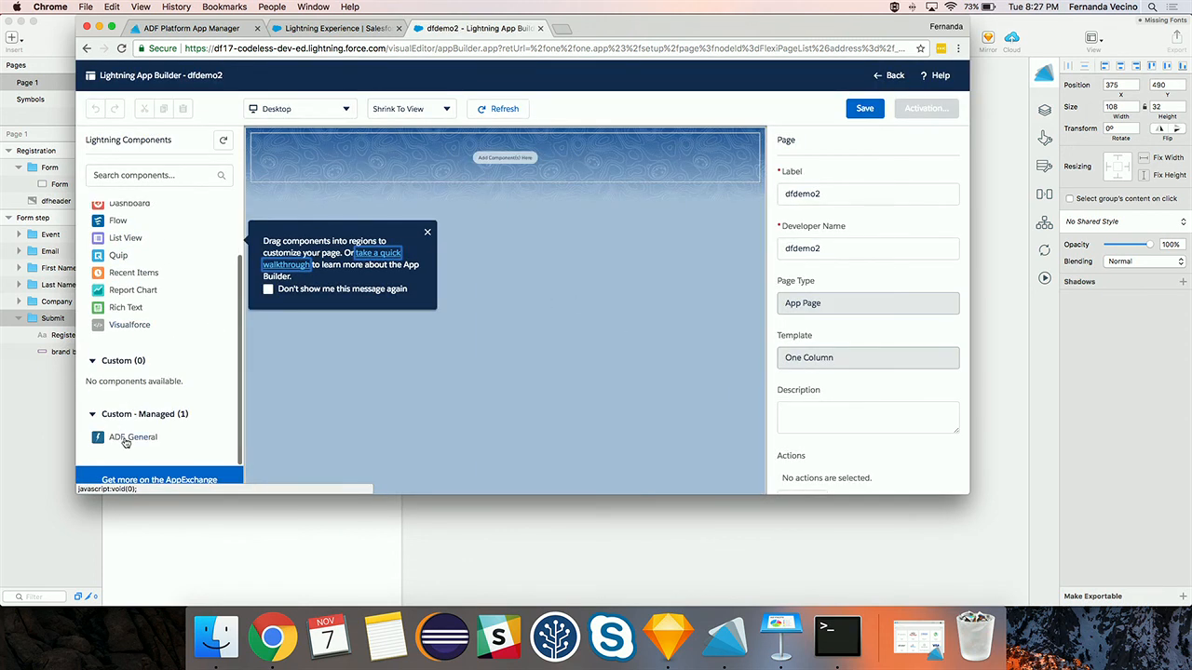
{"action": "left_click_drag", "start_coordinate": [125, 443], "coordinate": [429, 154]}
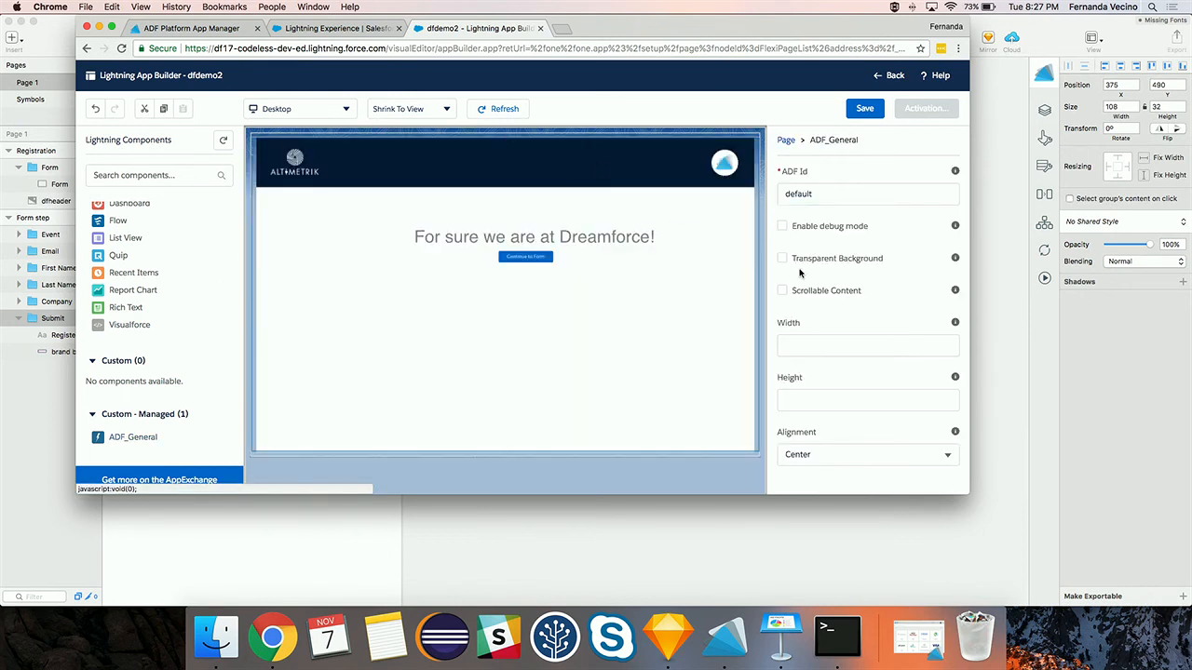
{"action": "double_click", "coordinate": [814, 195]}
{"action": "type", "text": "dfdemo2"}
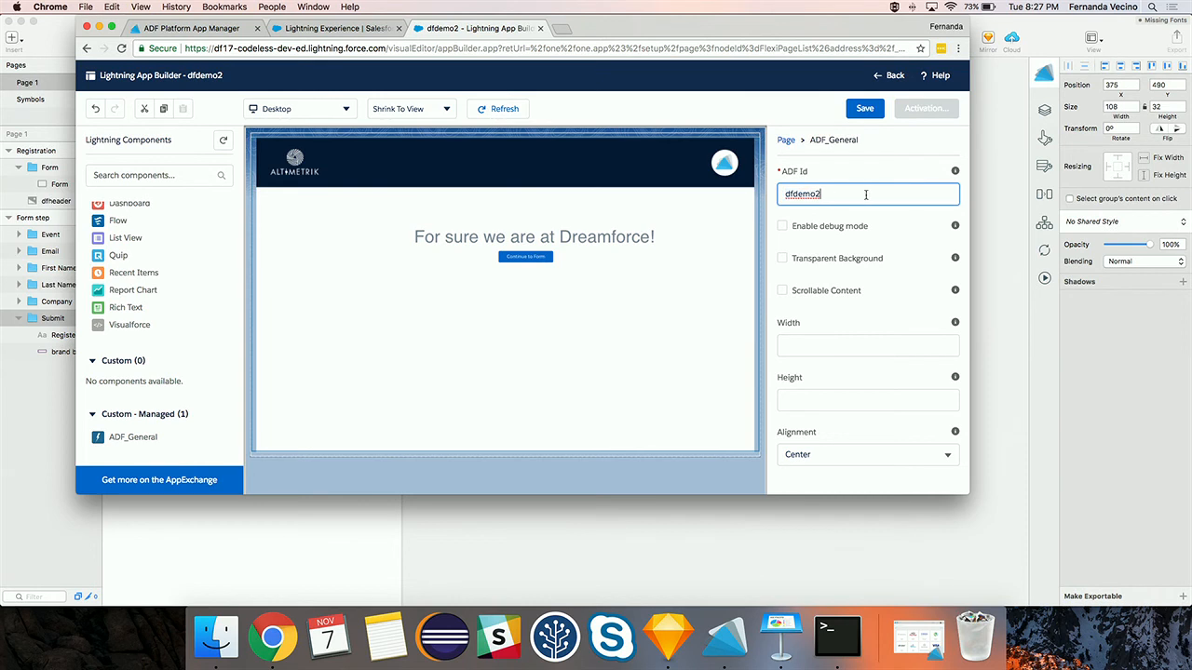
{"action": "left_click", "coordinate": [920, 171]}
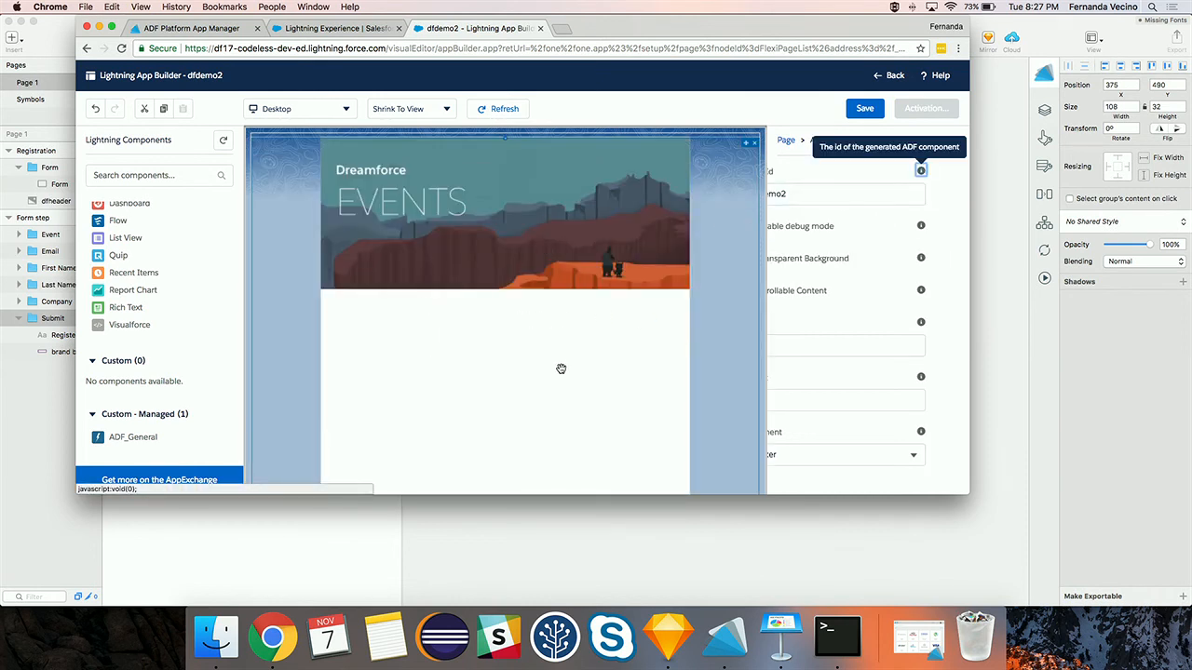
{"action": "scroll", "coordinate": [558, 367], "scroll_direction": "down", "scroll_amount": 1}
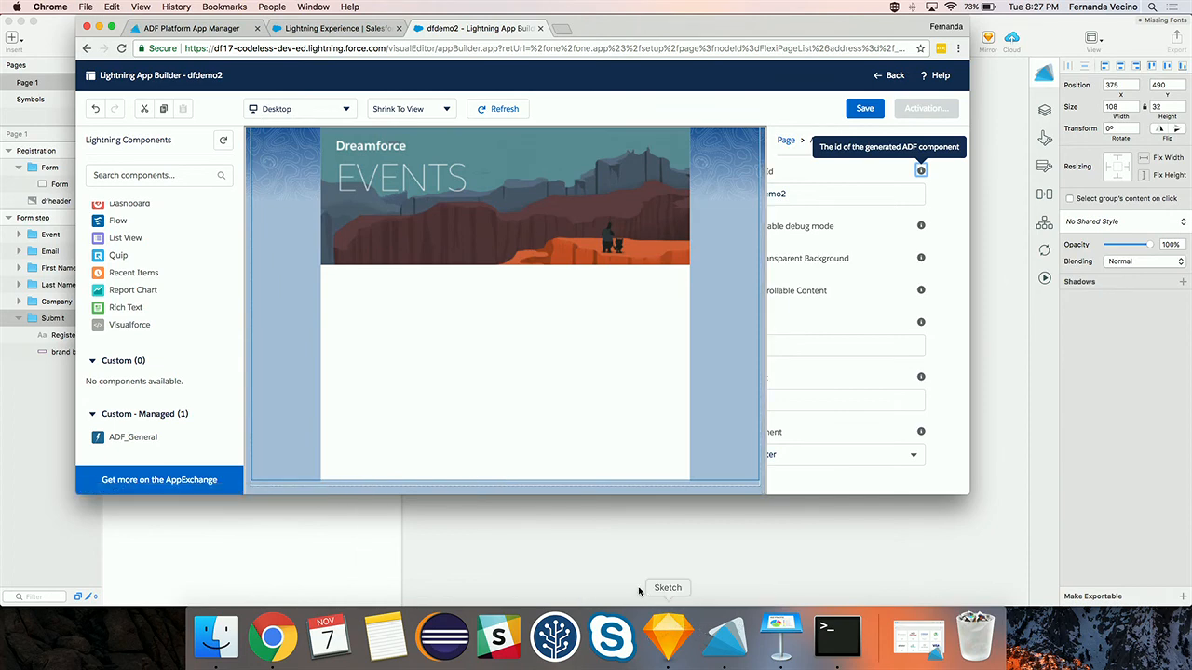
{"action": "left_click", "coordinate": [668, 637]}
- Give the Form group's Form widget the step Page1_Formstep
{"action": "left_click", "coordinate": [732, 353]}
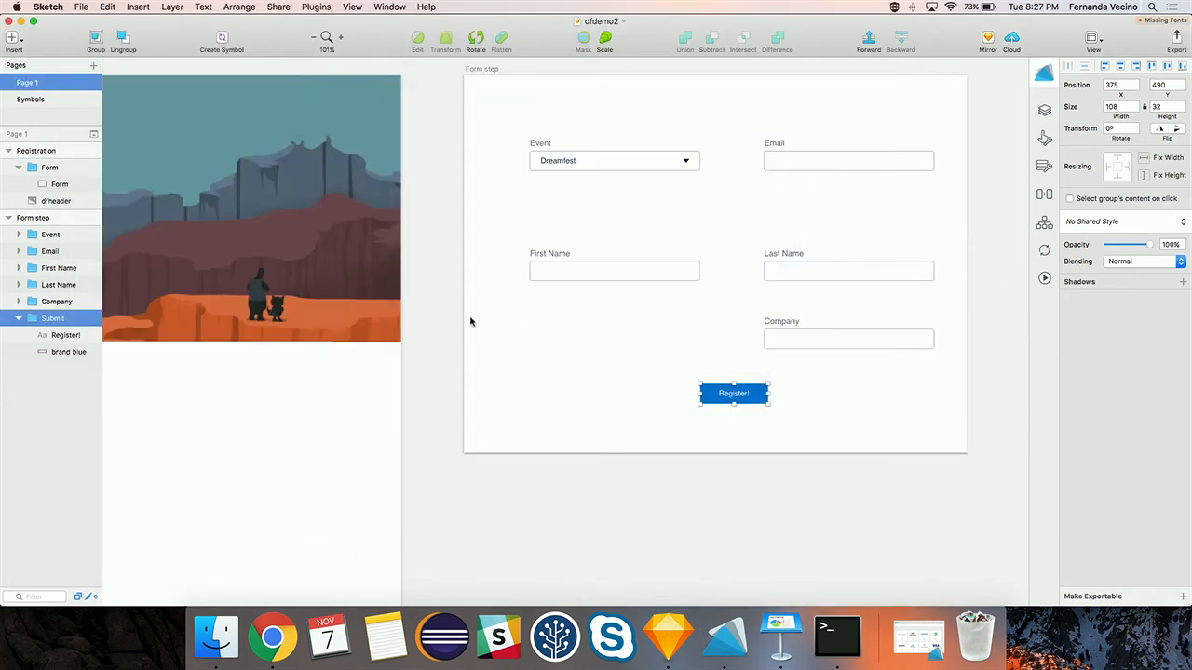
{"action": "left_click", "coordinate": [229, 513]}
{"action": "right_click", "coordinate": [230, 513]}
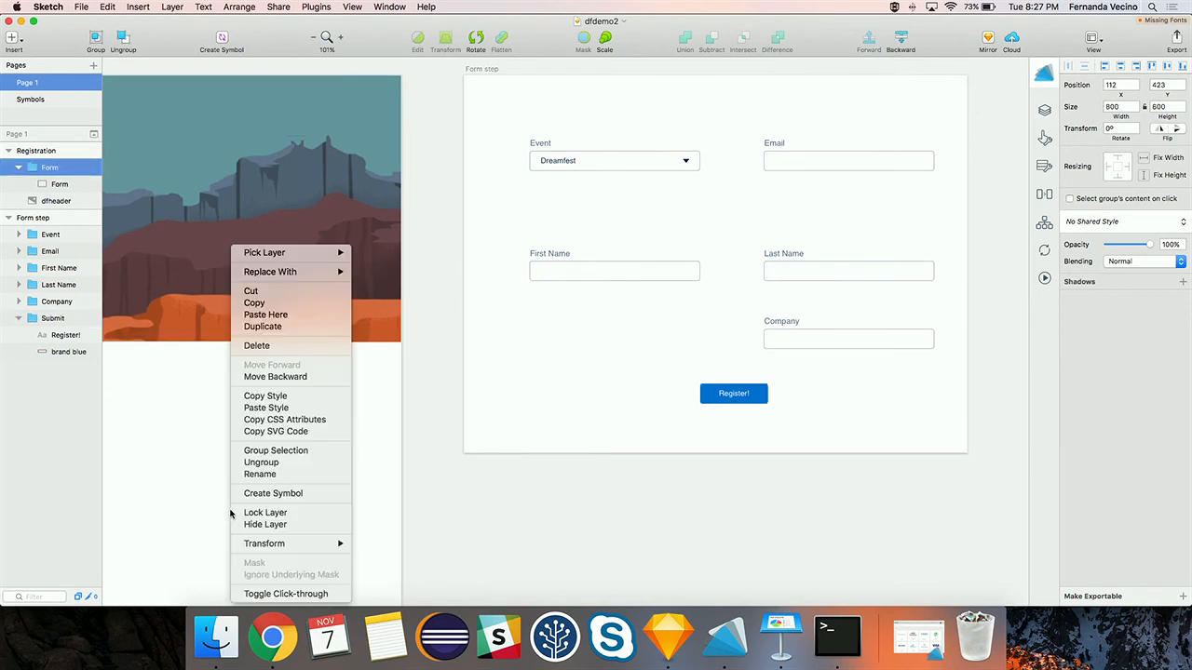
{"action": "left_click", "coordinate": [127, 453]}
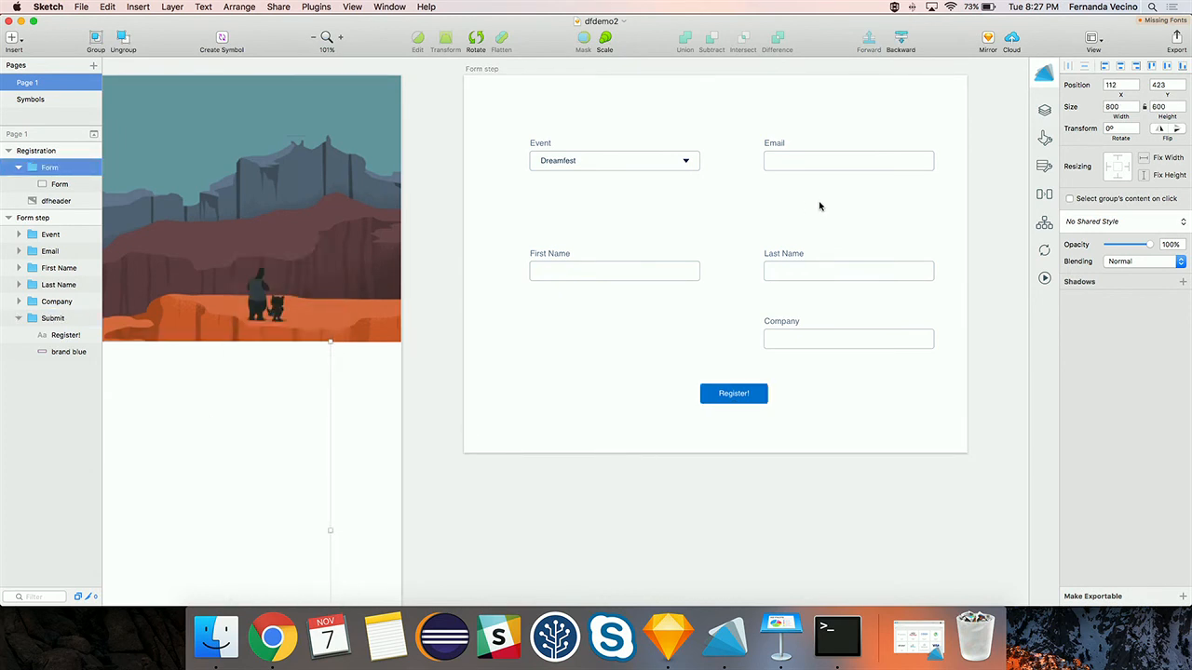
{"action": "left_click", "coordinate": [1044, 112]}
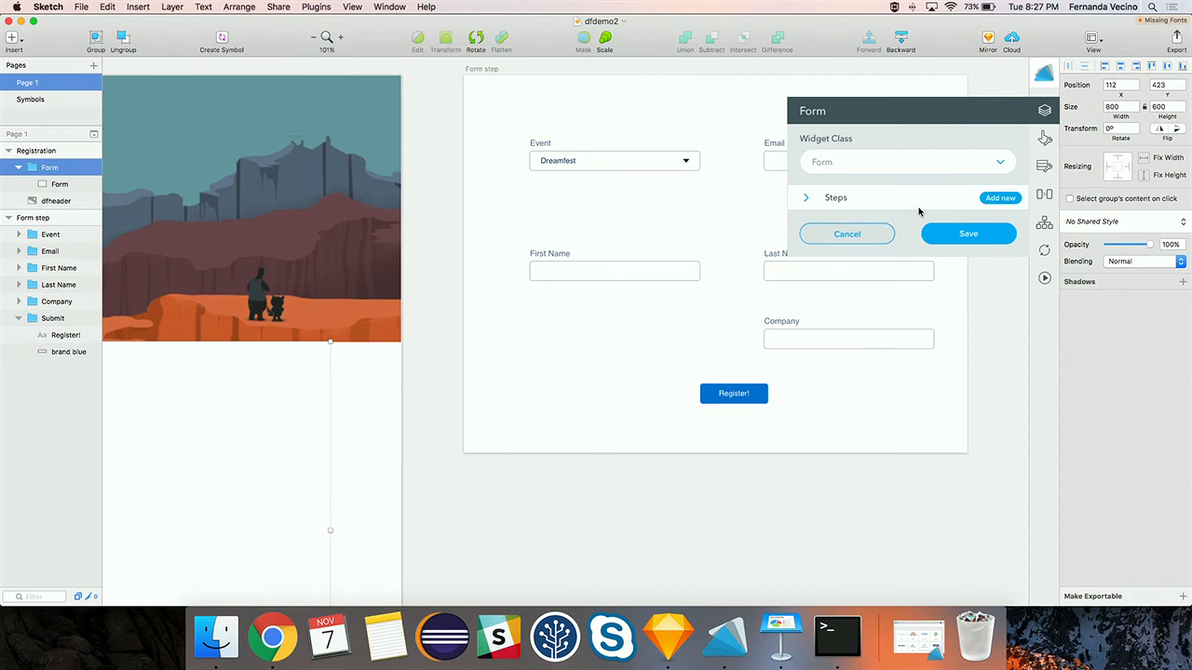
{"action": "left_click", "coordinate": [887, 209]}
{"action": "left_click", "coordinate": [993, 198]}
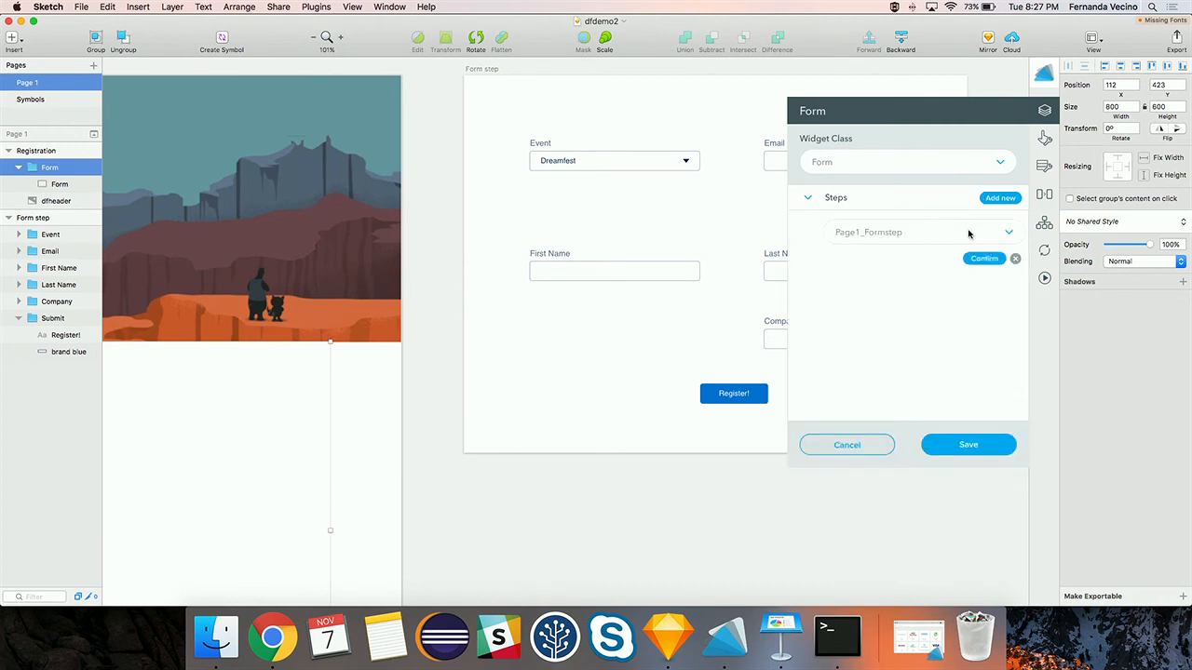
{"action": "left_click", "coordinate": [984, 259]}
- Save the Form widget settings and regenerate and deploy the ADF app
{"action": "left_click", "coordinate": [973, 442]}
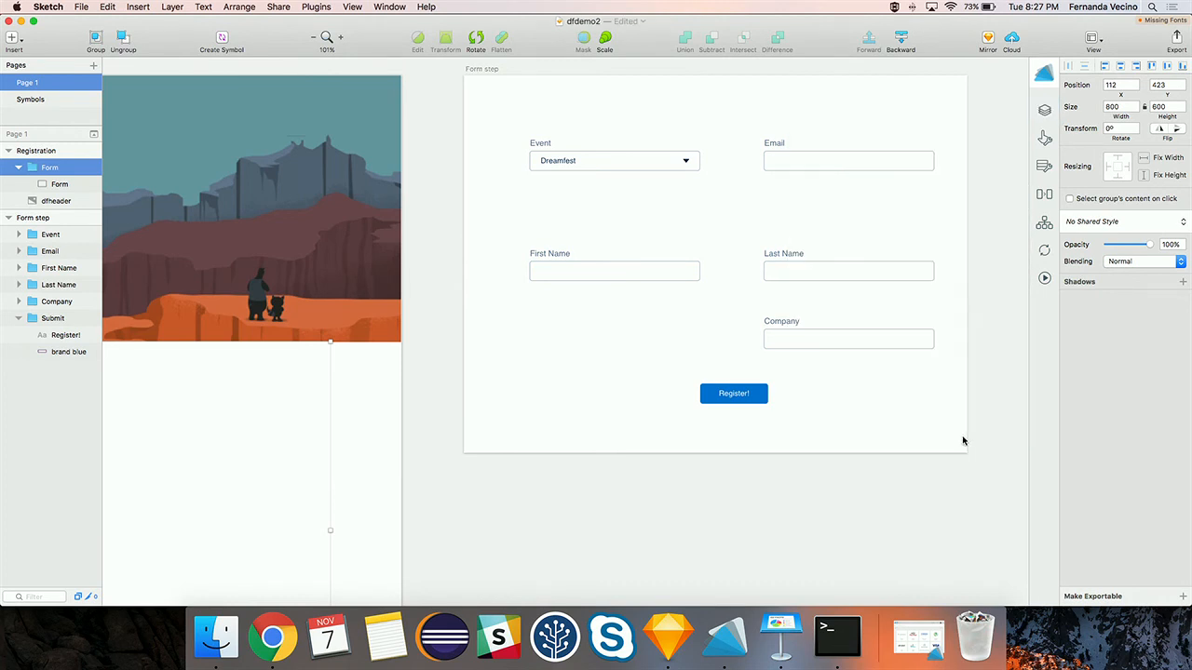
{"action": "left_click", "coordinate": [1044, 279]}
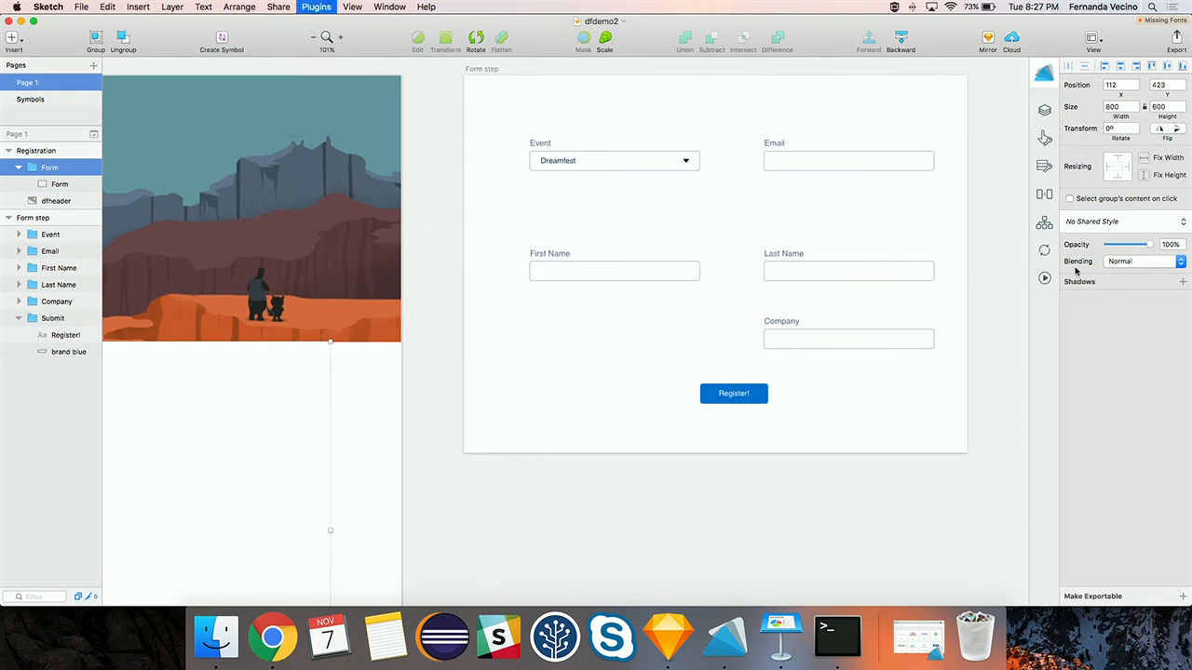
{"action": "left_click", "coordinate": [712, 350]}
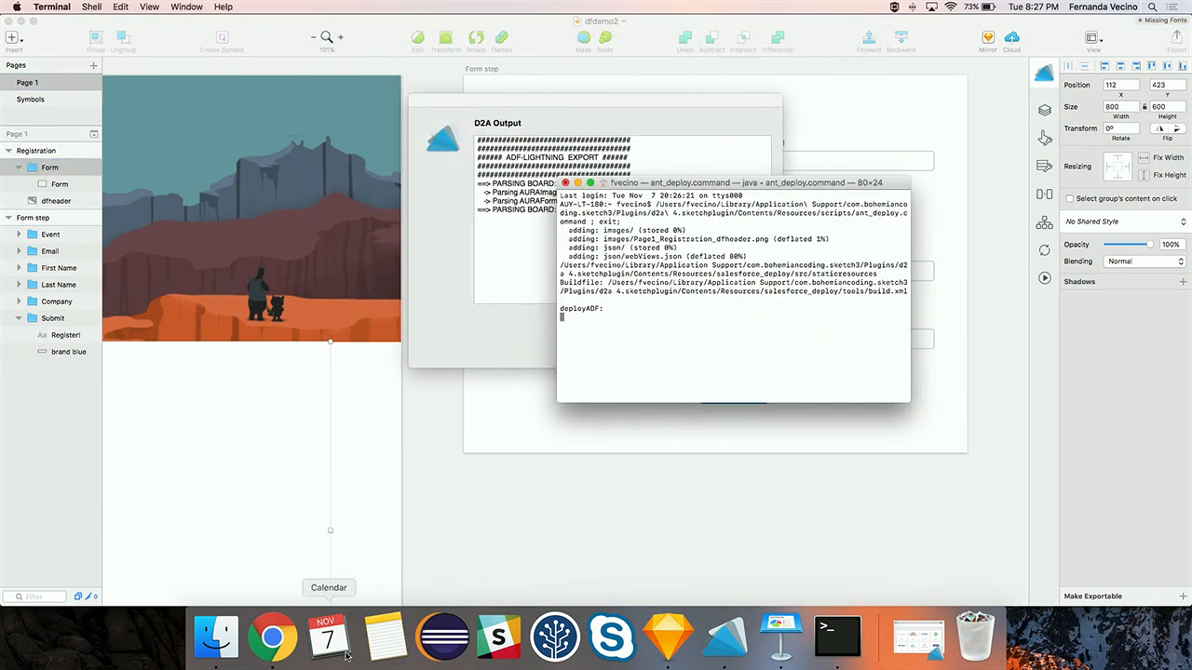
- Return to the dfdemo2 Lightning App Builder page in Chrome and widen the window
{"action": "left_click", "coordinate": [298, 642]}
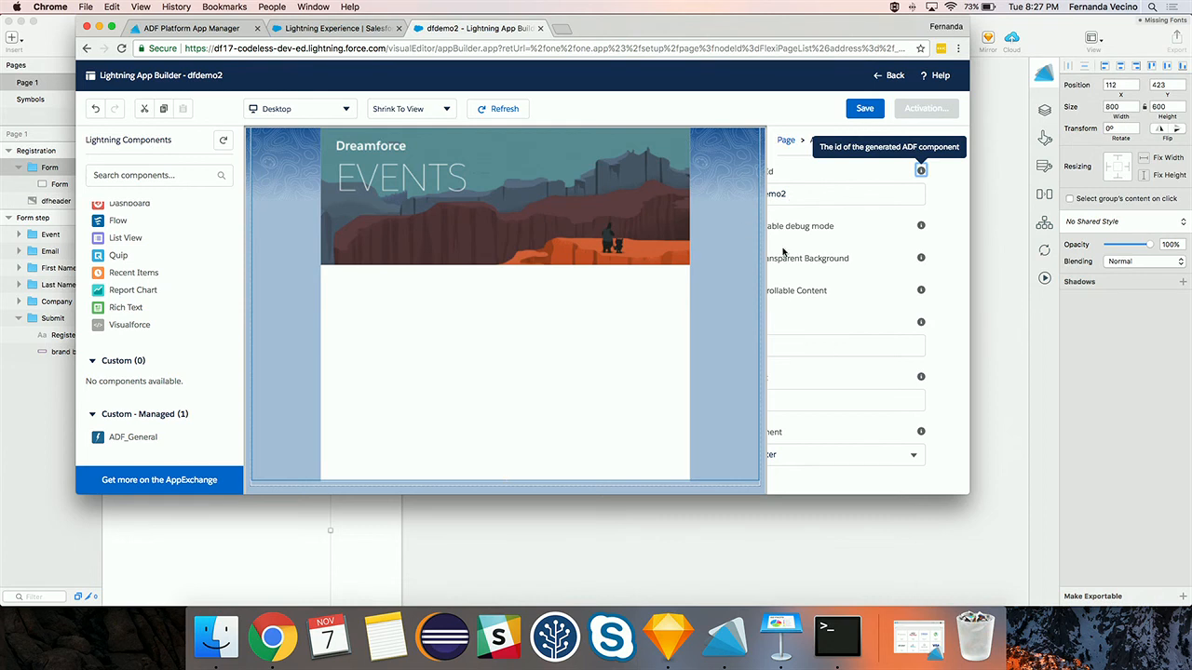
{"action": "left_click_drag", "start_coordinate": [971, 212], "coordinate": [1188, 213]}
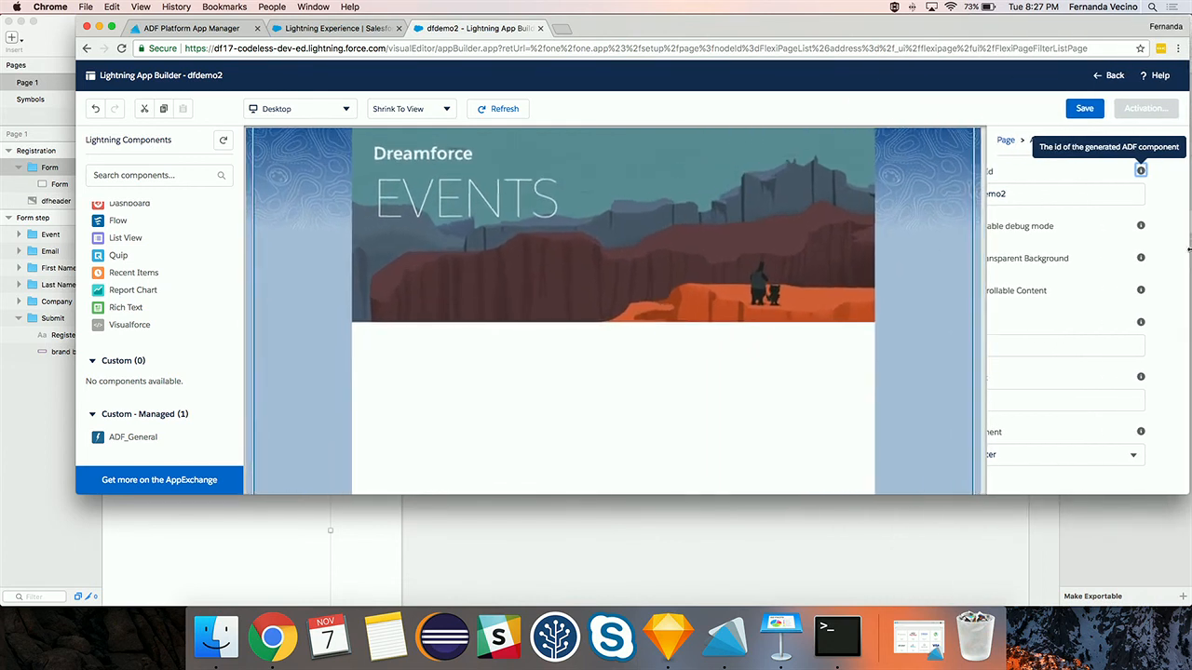
- Keep Center alignment, save the dfdemo2 page, and activate it for all users
{"action": "left_click", "coordinate": [1022, 454]}
{"action": "left_click", "coordinate": [997, 396]}
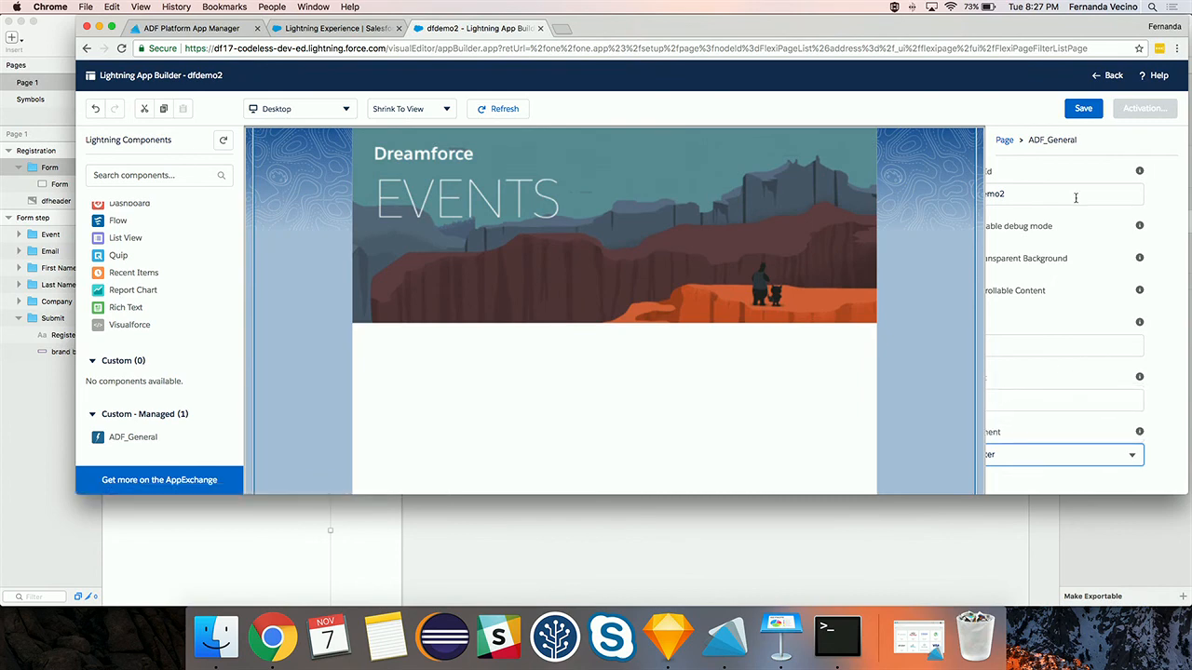
{"action": "left_click", "coordinate": [1083, 109]}
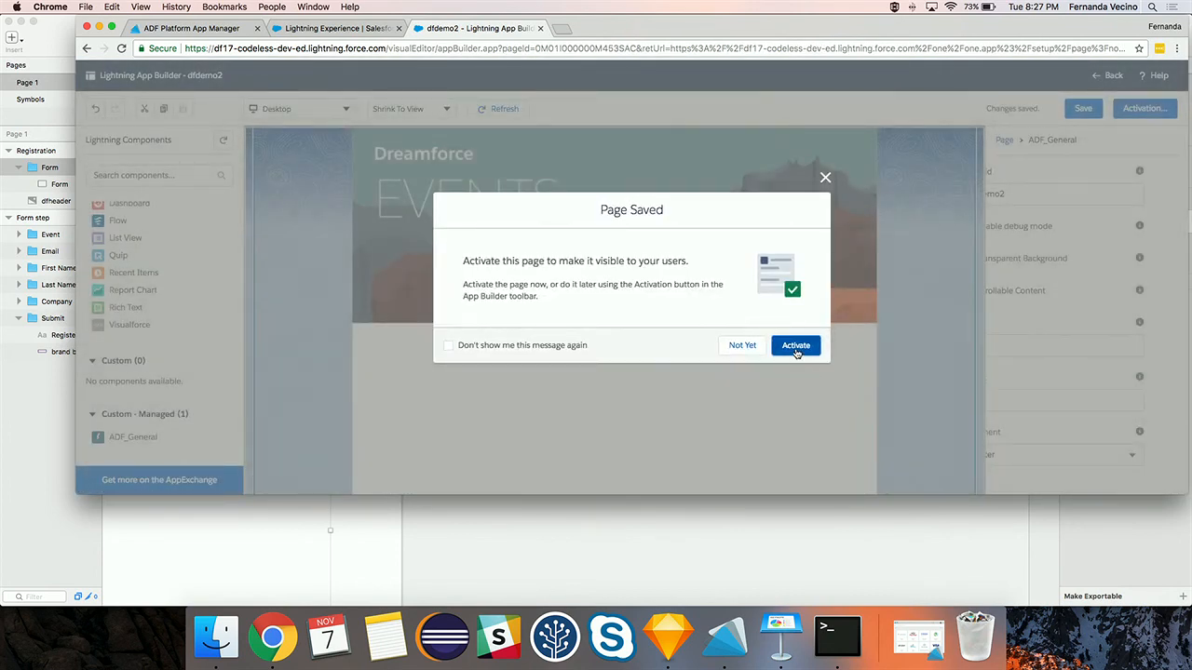
{"action": "left_click", "coordinate": [796, 350]}
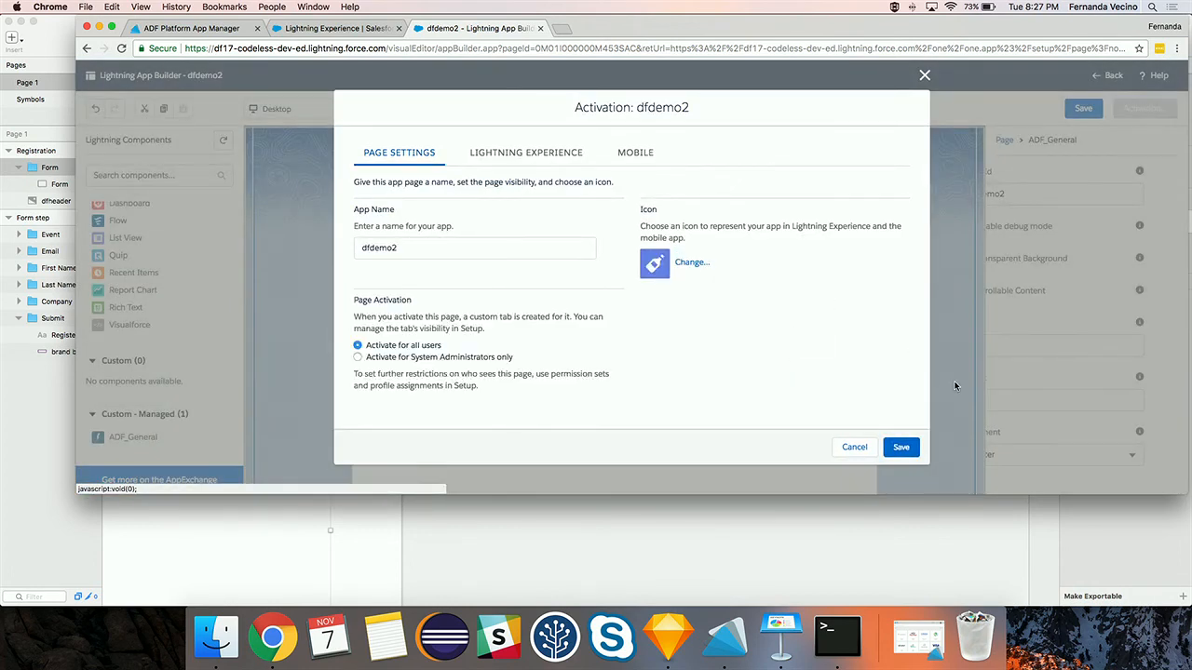
{"action": "left_click", "coordinate": [900, 449]}
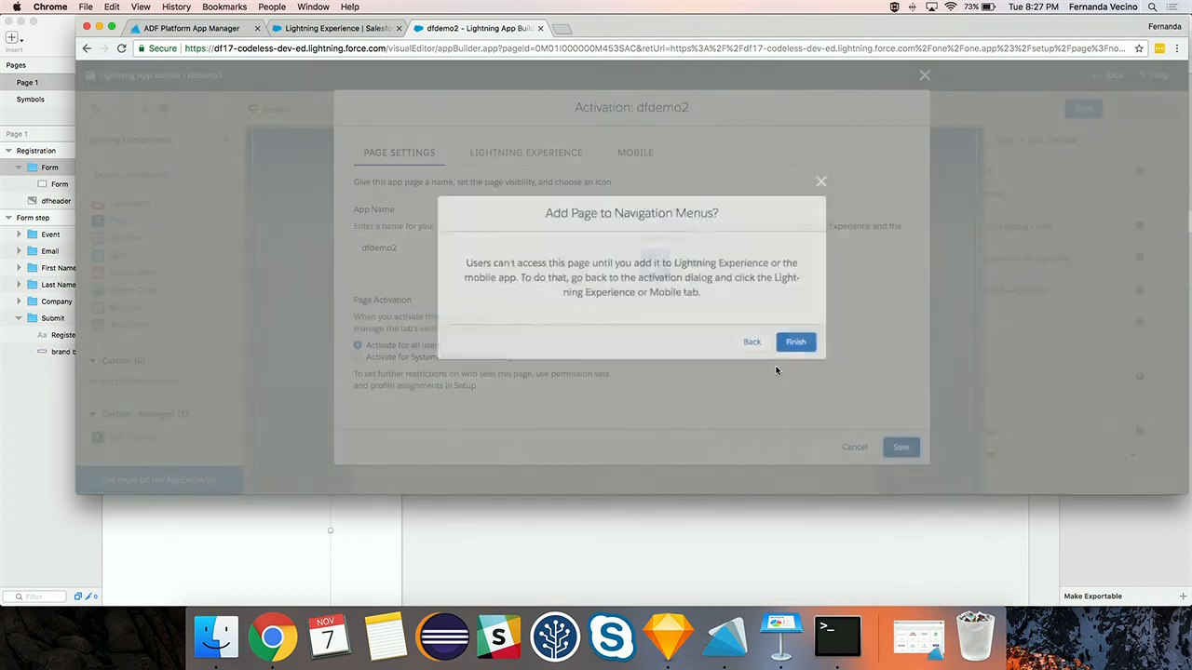
{"action": "left_click", "coordinate": [807, 351]}
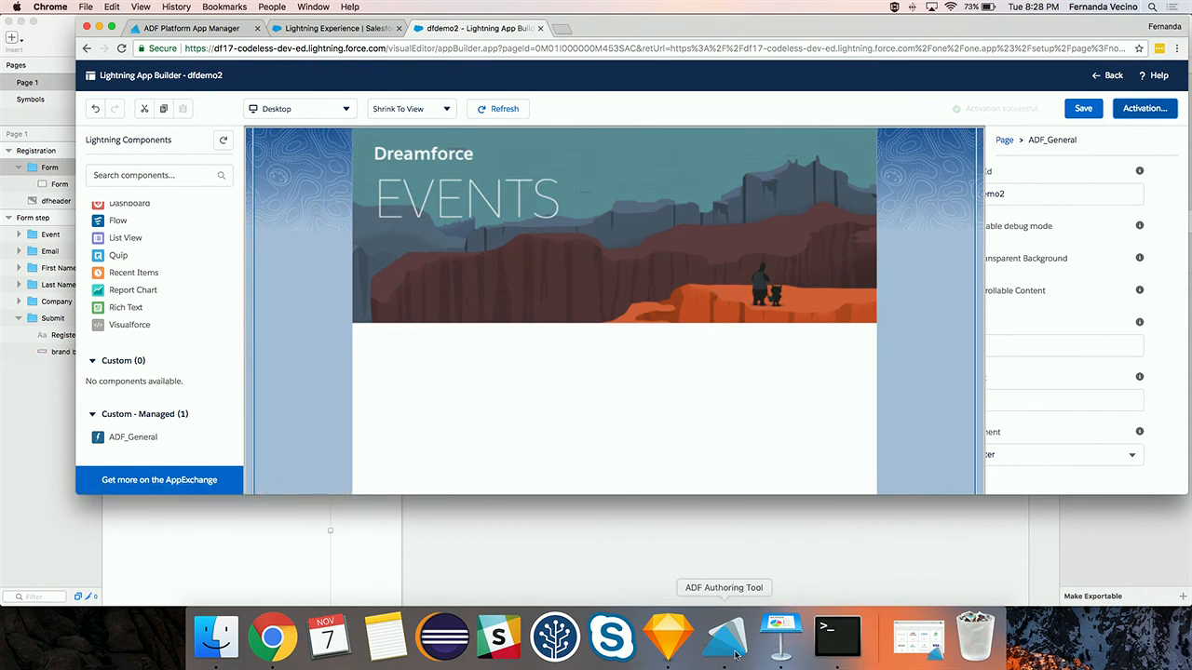
- Dismiss Sketch's export report and reload the Salesforce Lightning Experience page
{"action": "left_click", "coordinate": [685, 640]}
{"action": "left_click", "coordinate": [745, 350]}
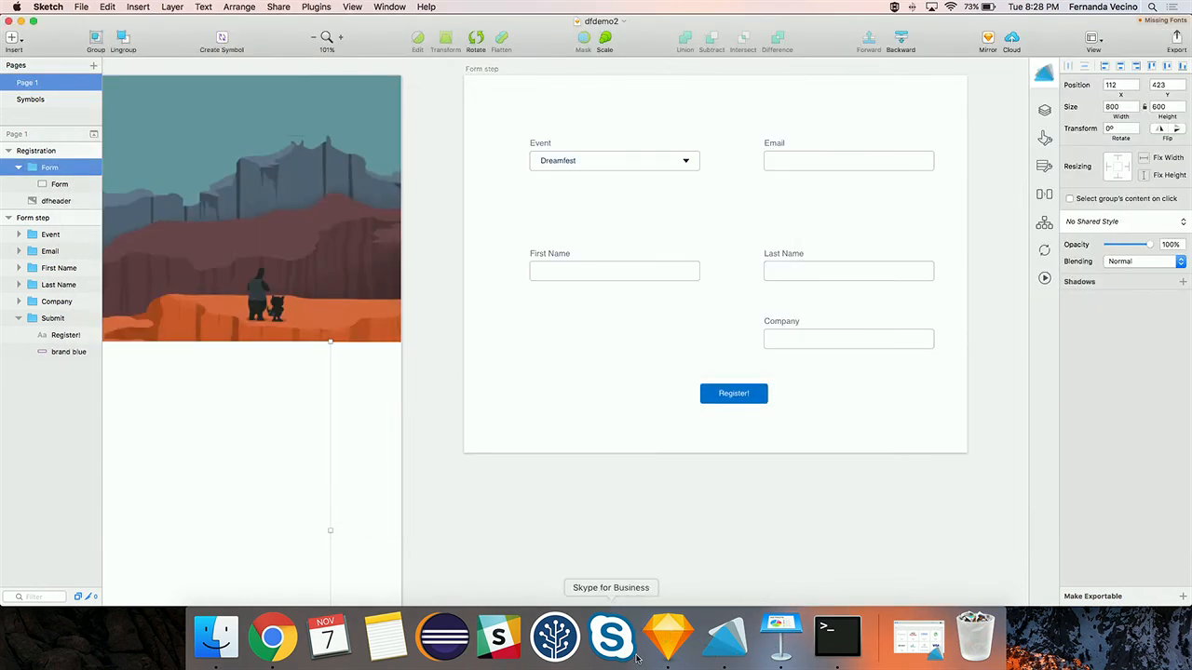
{"action": "left_click", "coordinate": [273, 636]}
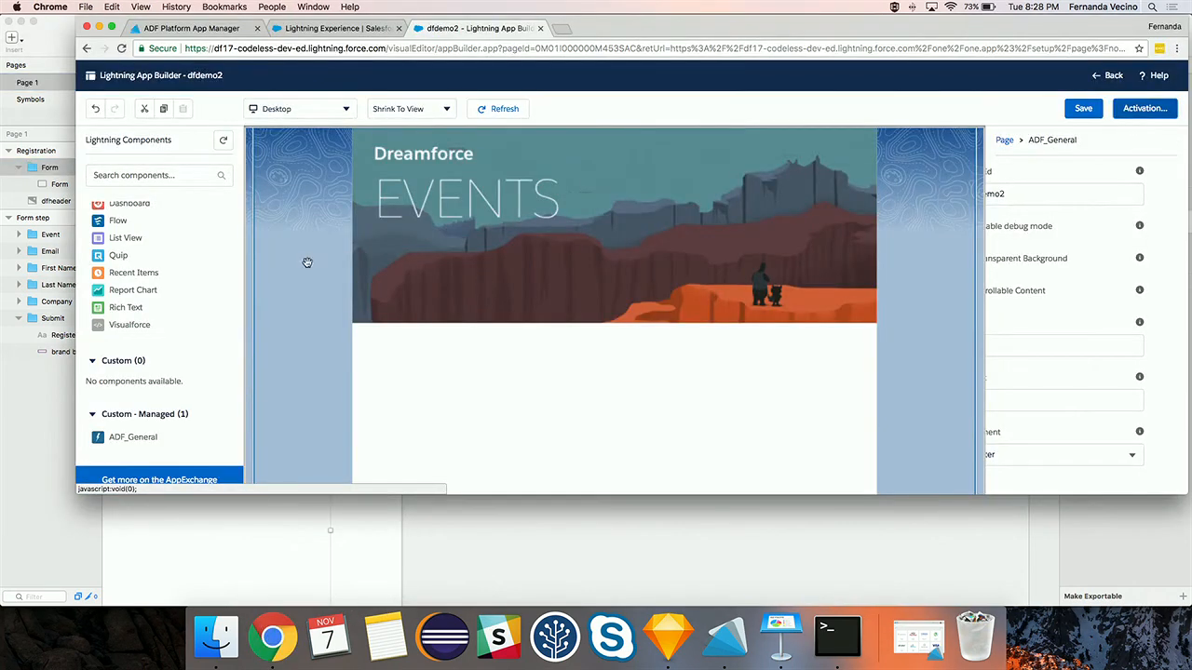
{"action": "left_click", "coordinate": [322, 31]}
{"action": "left_click", "coordinate": [305, 47]}
{"action": "key", "text": "Return"}
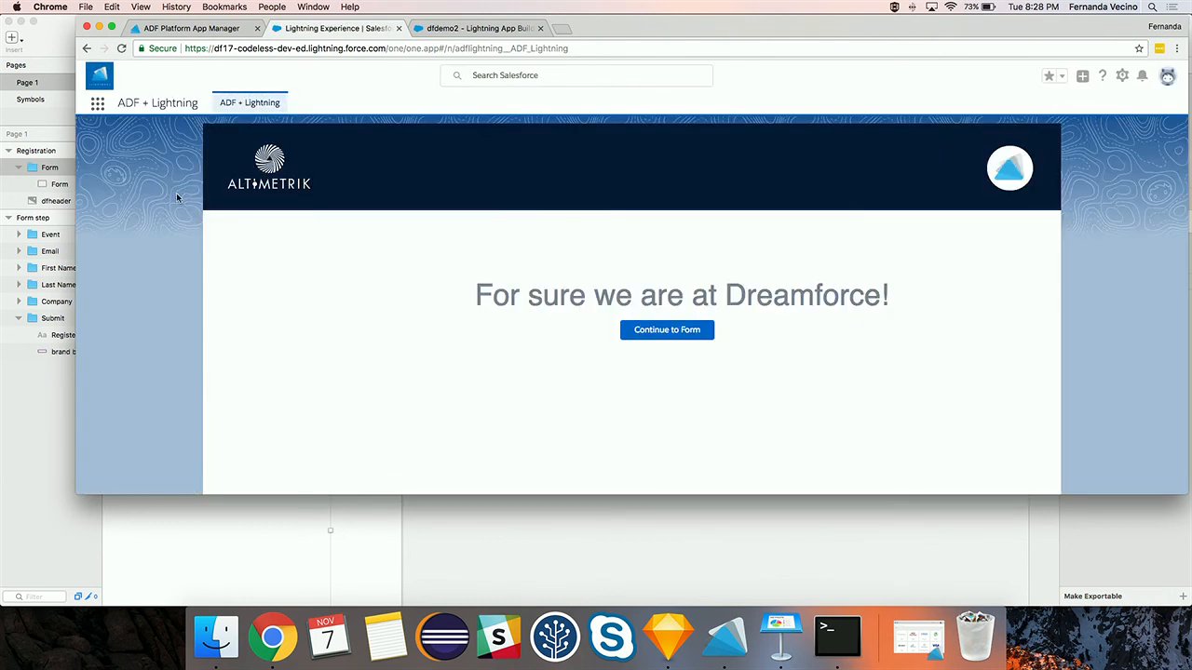
- Open the App Launcher and scroll down to All Items
{"action": "left_click", "coordinate": [97, 104]}
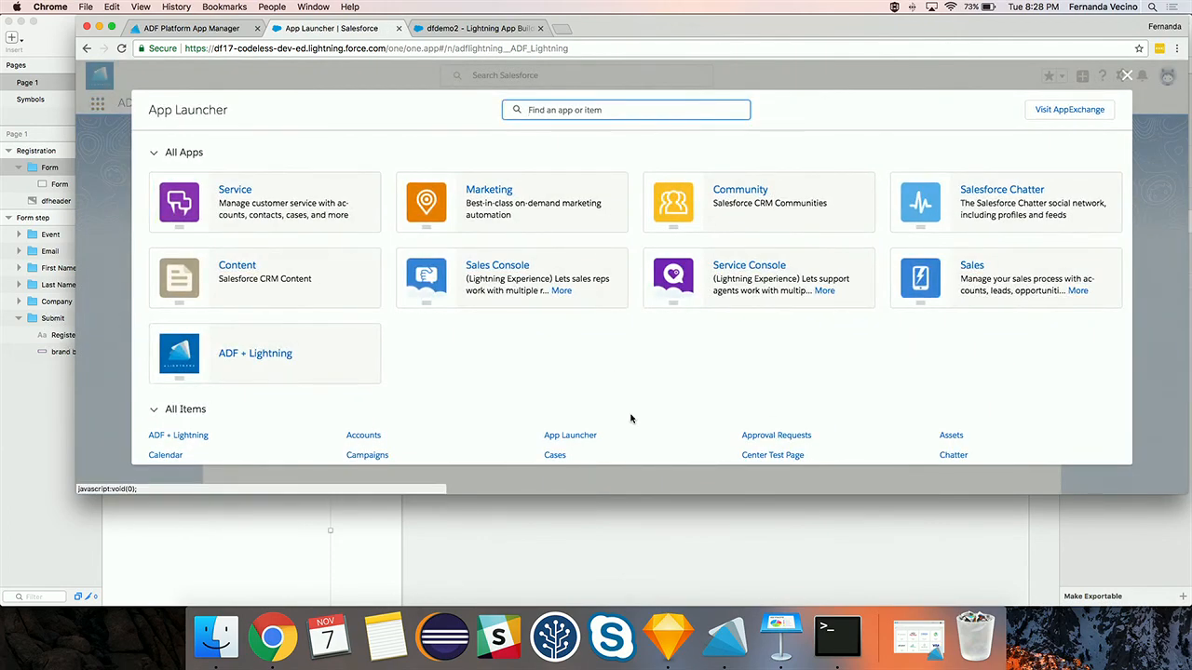
{"action": "left_click", "coordinate": [657, 617]}
{"action": "key", "text": "ctrl+Up"}
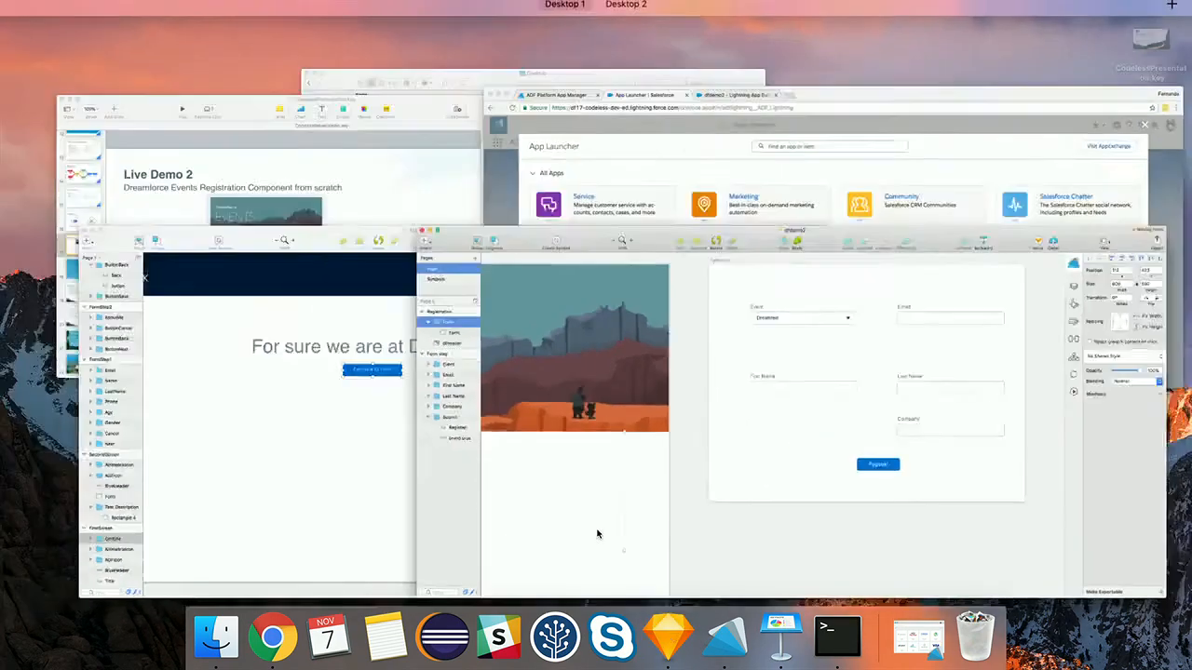
{"action": "left_click", "coordinate": [500, 474]}
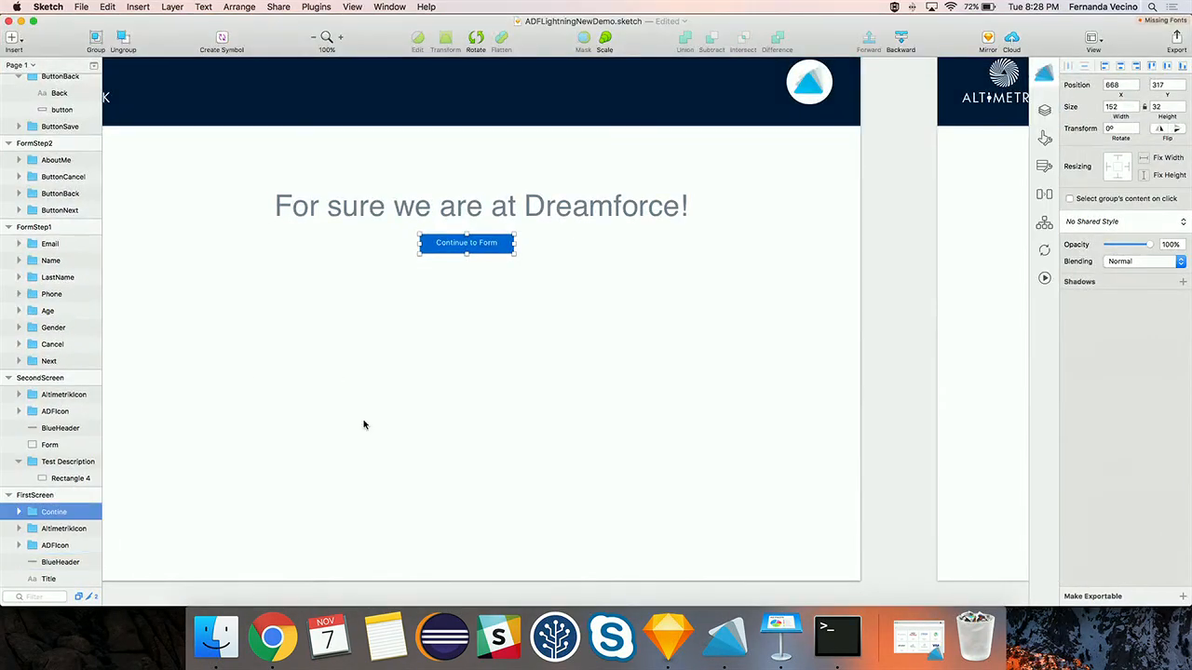
{"action": "key", "text": "ctrl+Up"}
{"action": "left_click", "coordinate": [815, 428]}
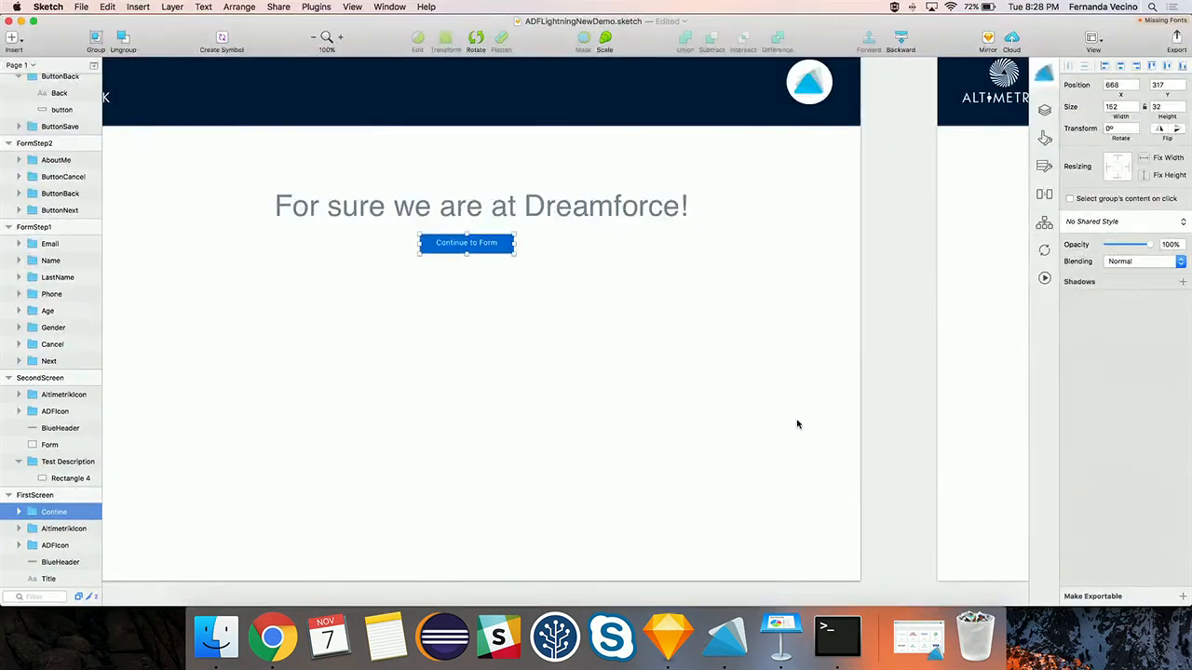
{"action": "key", "text": "ctrl+Up"}
{"action": "left_click", "coordinate": [825, 223]}
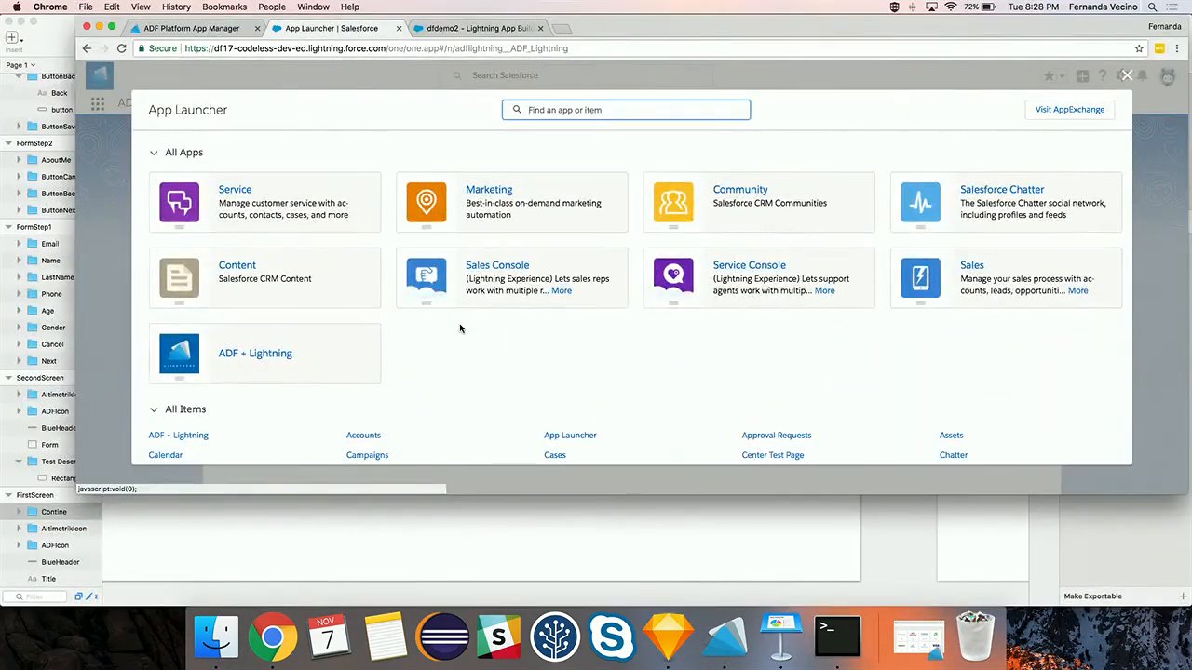
{"action": "scroll", "coordinate": [459, 327], "scroll_direction": "down", "scroll_amount": 3}
{"action": "scroll", "coordinate": [459, 328], "scroll_direction": "down", "scroll_amount": 1}
- Open the dfdemo2 page and keep Dreamfest as the event
{"action": "left_click", "coordinate": [182, 439]}
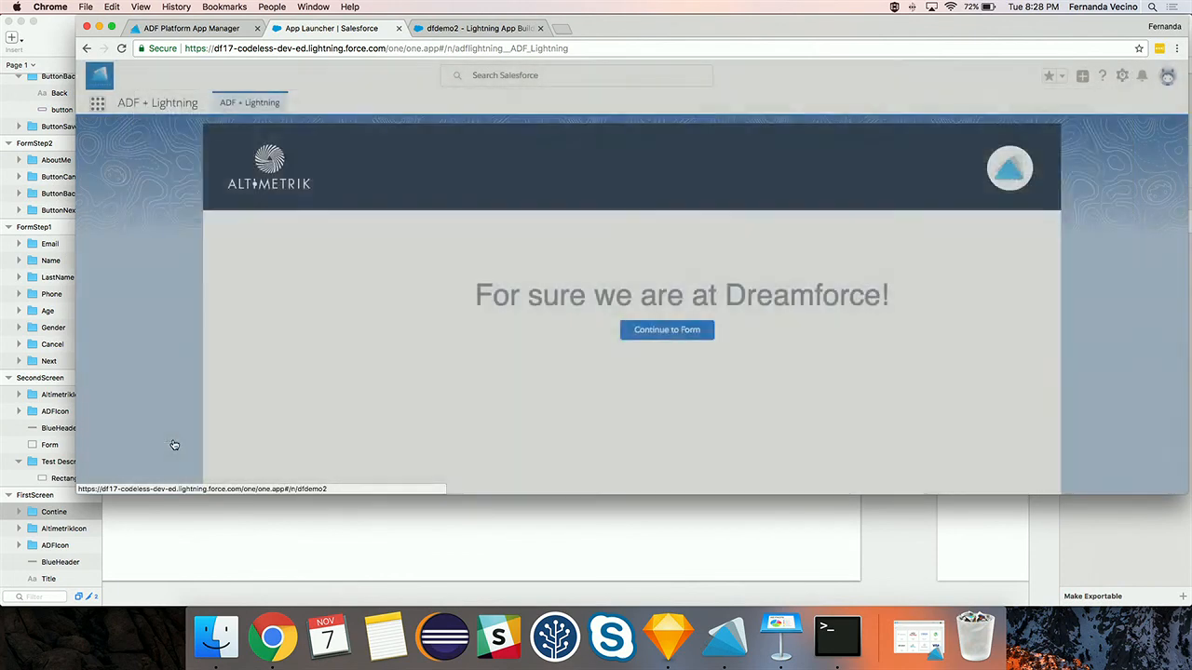
{"action": "scroll", "coordinate": [643, 338], "scroll_direction": "down", "scroll_amount": 5}
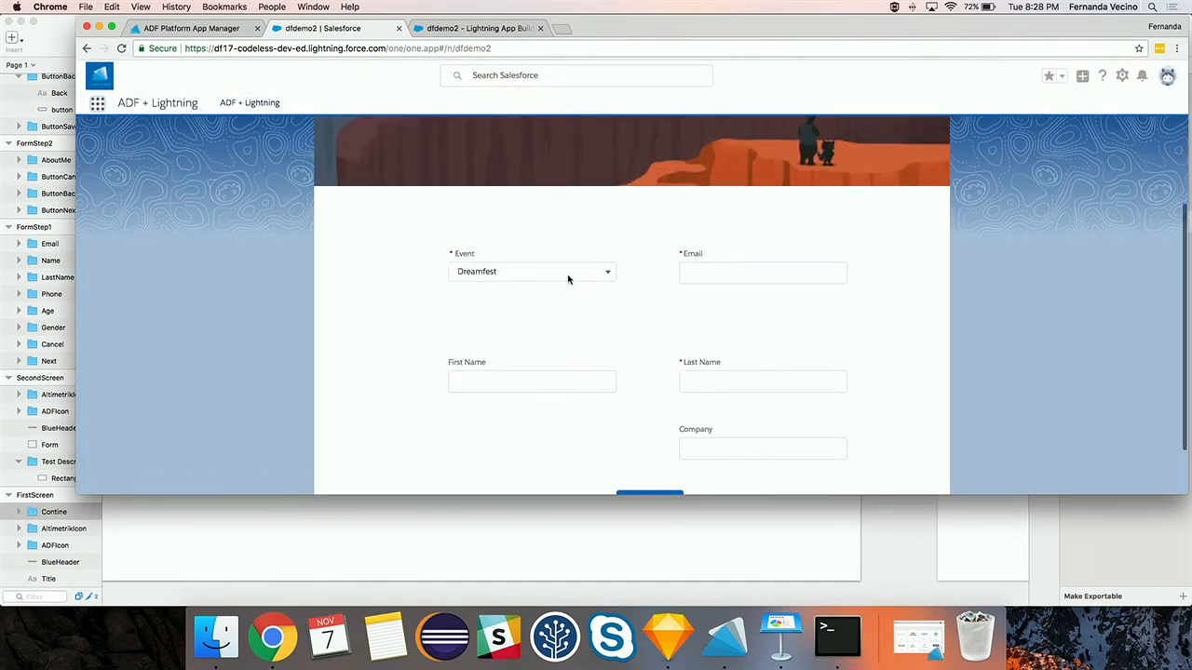
{"action": "left_click", "coordinate": [571, 272]}
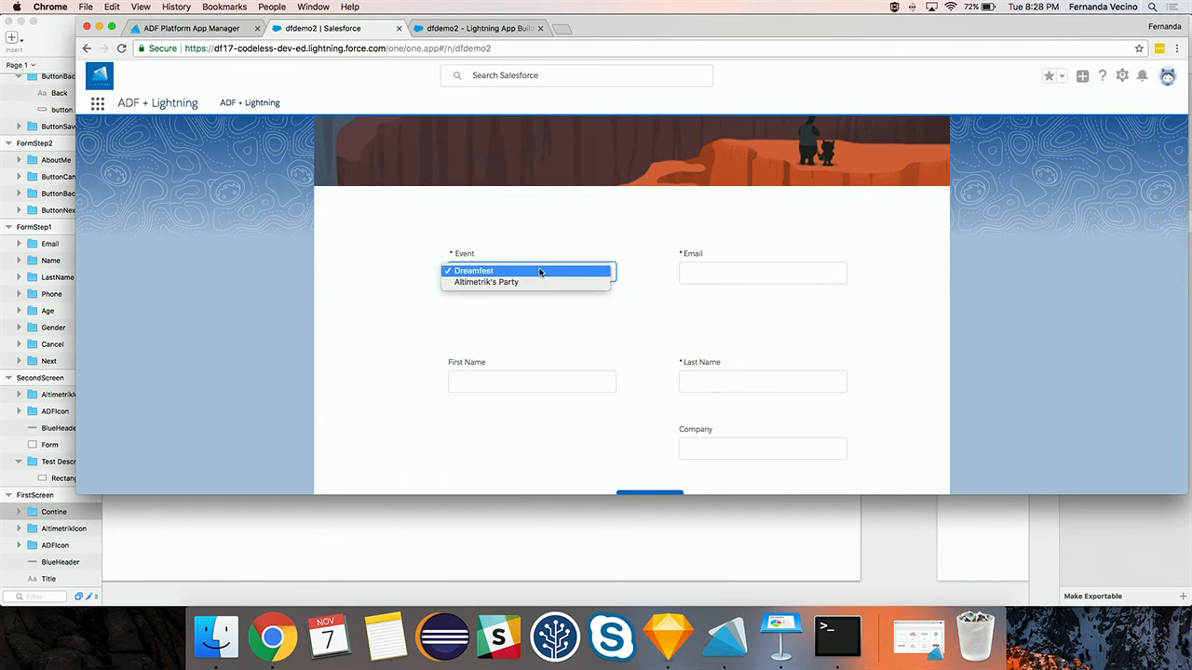
{"action": "left_click", "coordinate": [539, 271]}
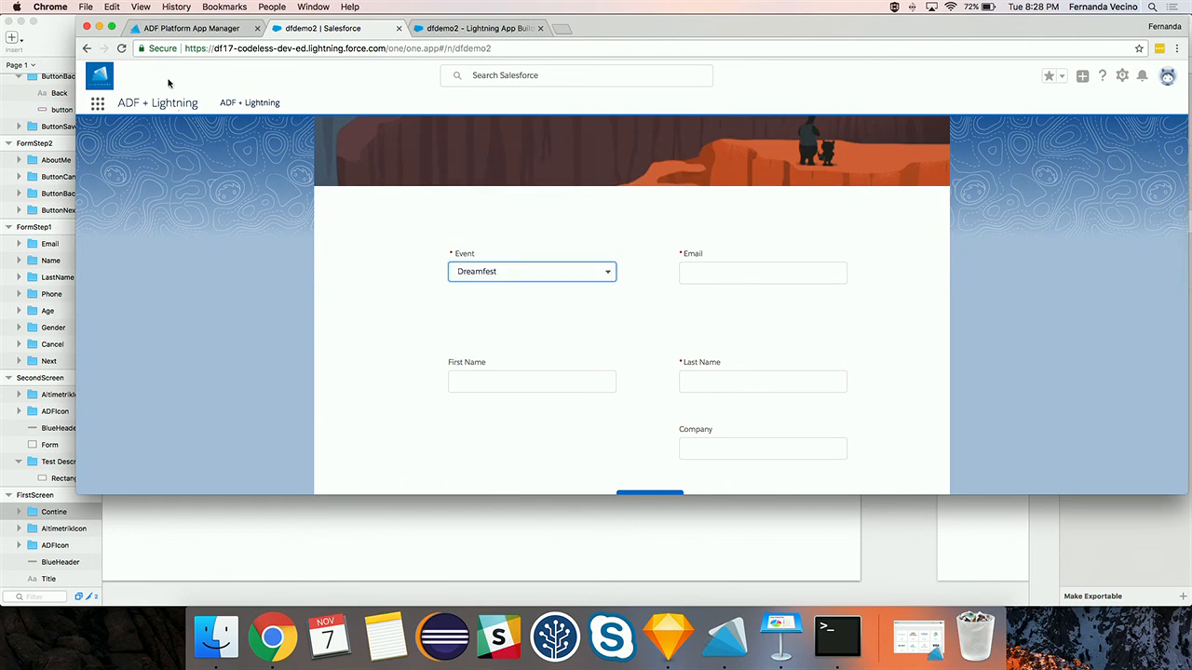
{"action": "left_click", "coordinate": [110, 28]}
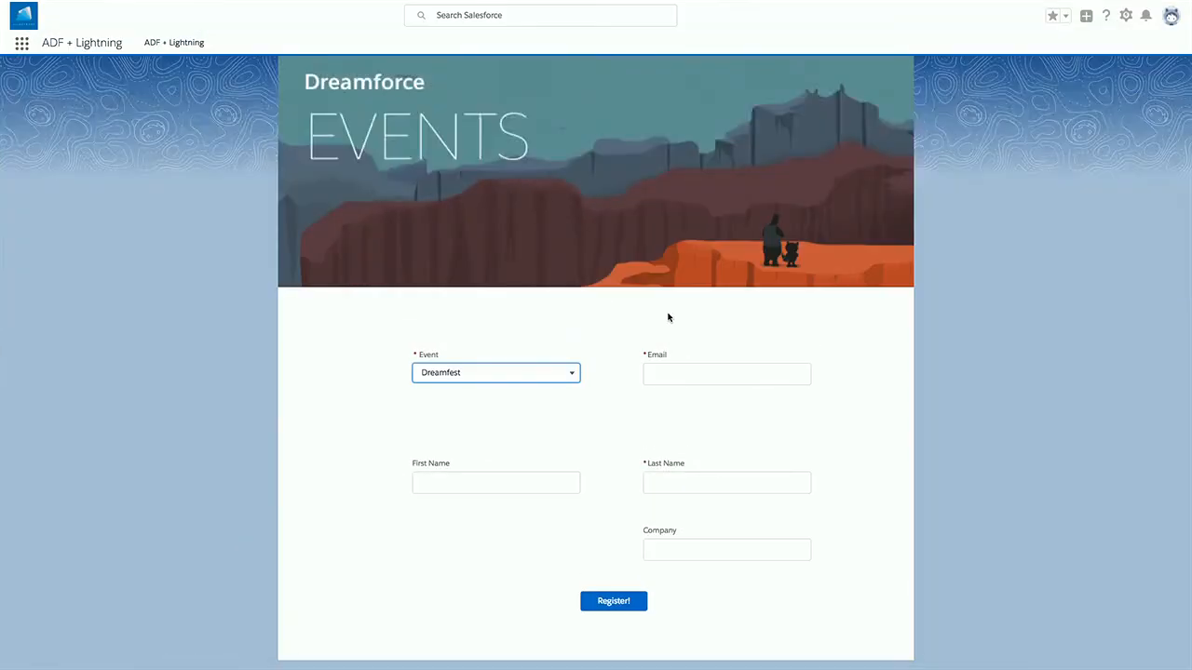
- Enter the attendee's e-mail, first name, last name and company, then submit Register!
{"action": "left_click", "coordinate": [721, 381]}
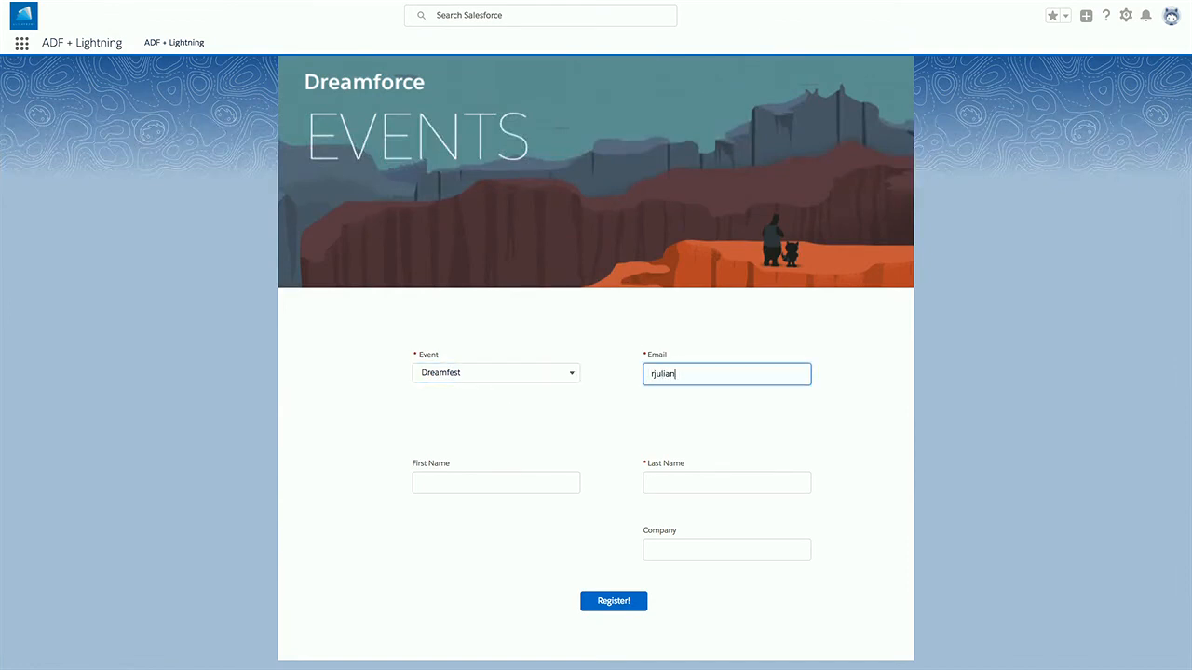
{"action": "left_click", "coordinate": [470, 492]}
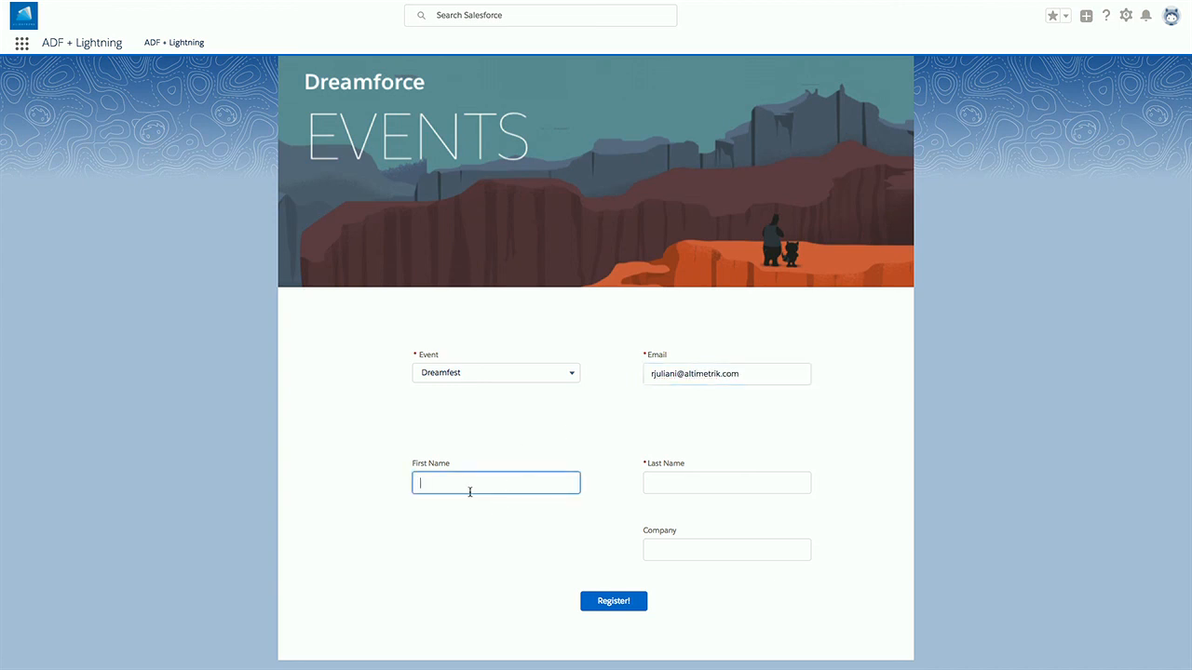
{"action": "left_click", "coordinate": [653, 482]}
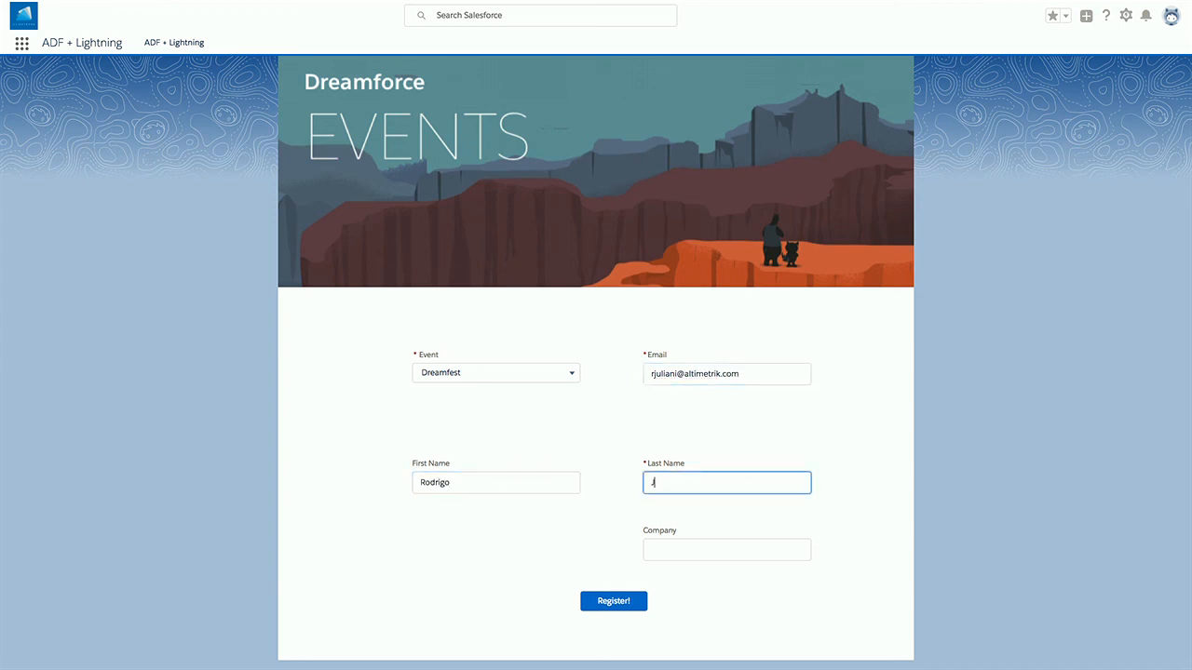
{"action": "left_click", "coordinate": [652, 549]}
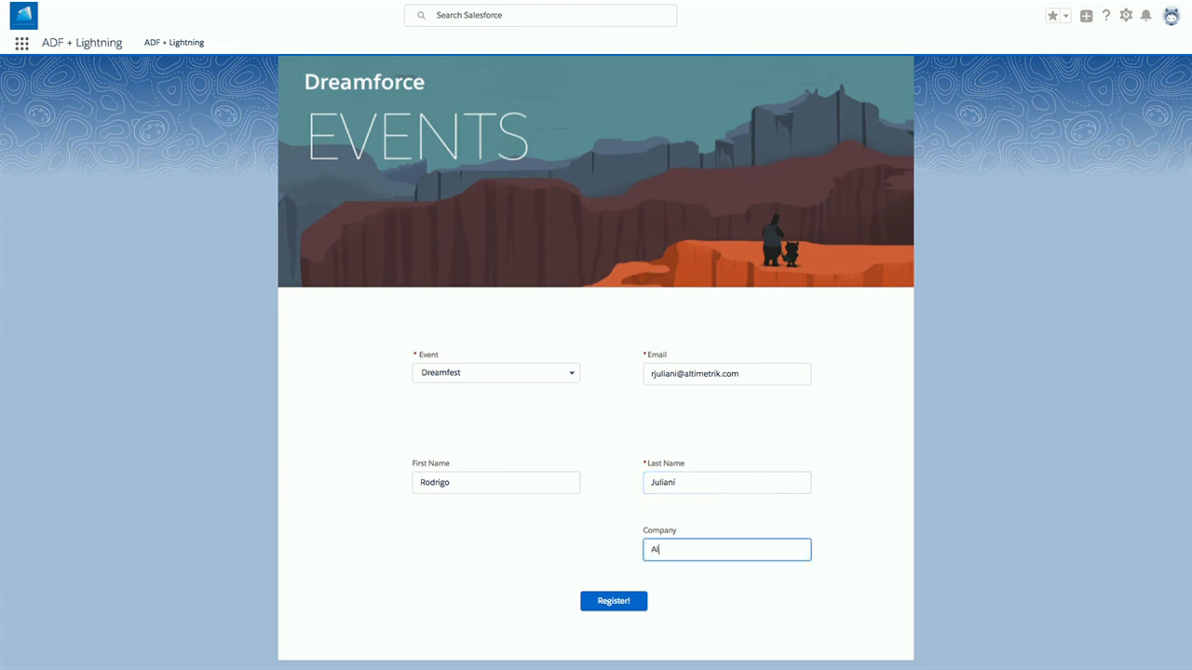
{"action": "left_click", "coordinate": [605, 603]}
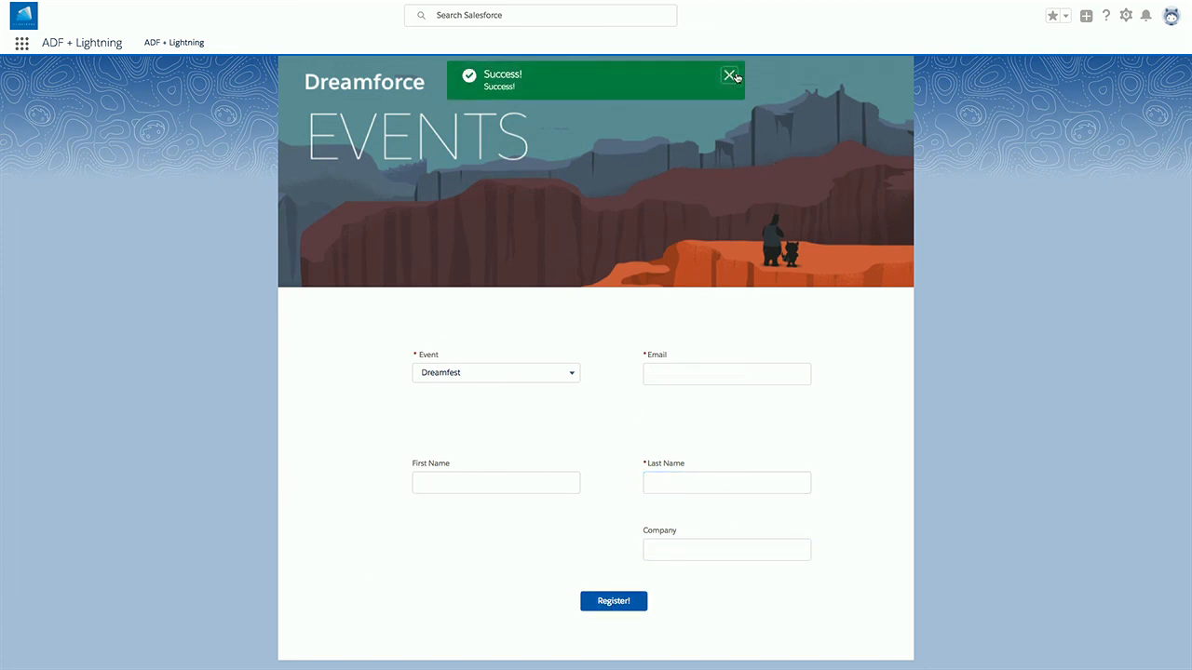
- Open the new contact from Contacts and check its details show Company Altimetrik and Event Dreamfest
{"action": "left_click", "coordinate": [733, 78]}
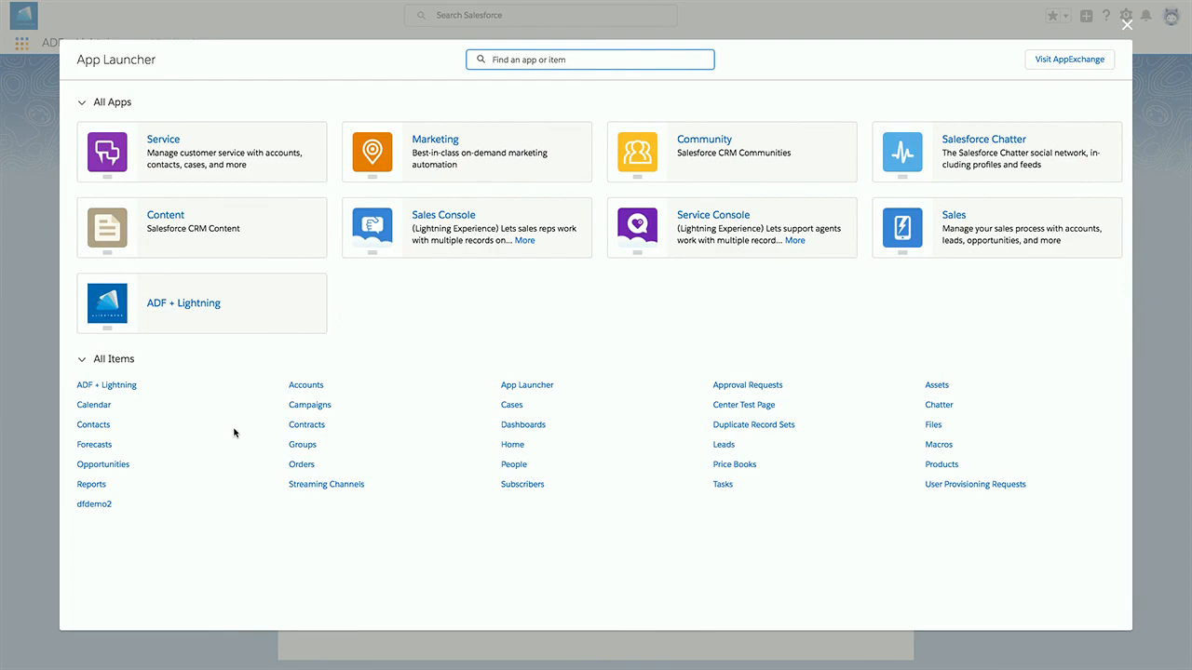
{"action": "left_click", "coordinate": [97, 424]}
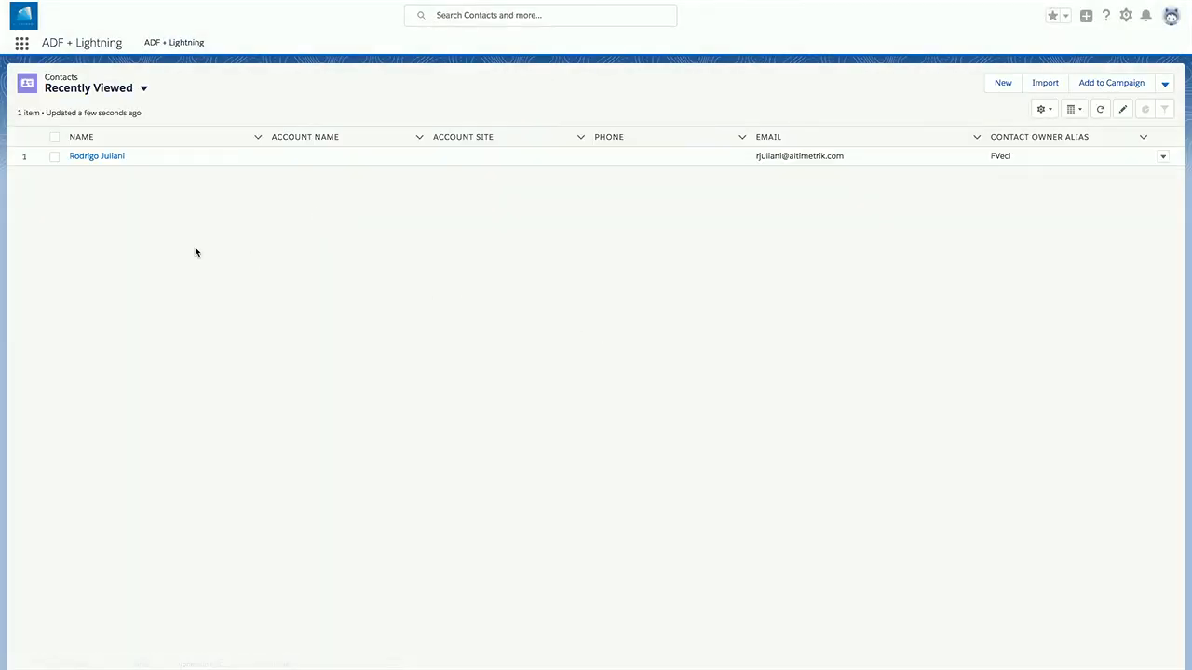
{"action": "left_click", "coordinate": [95, 156]}
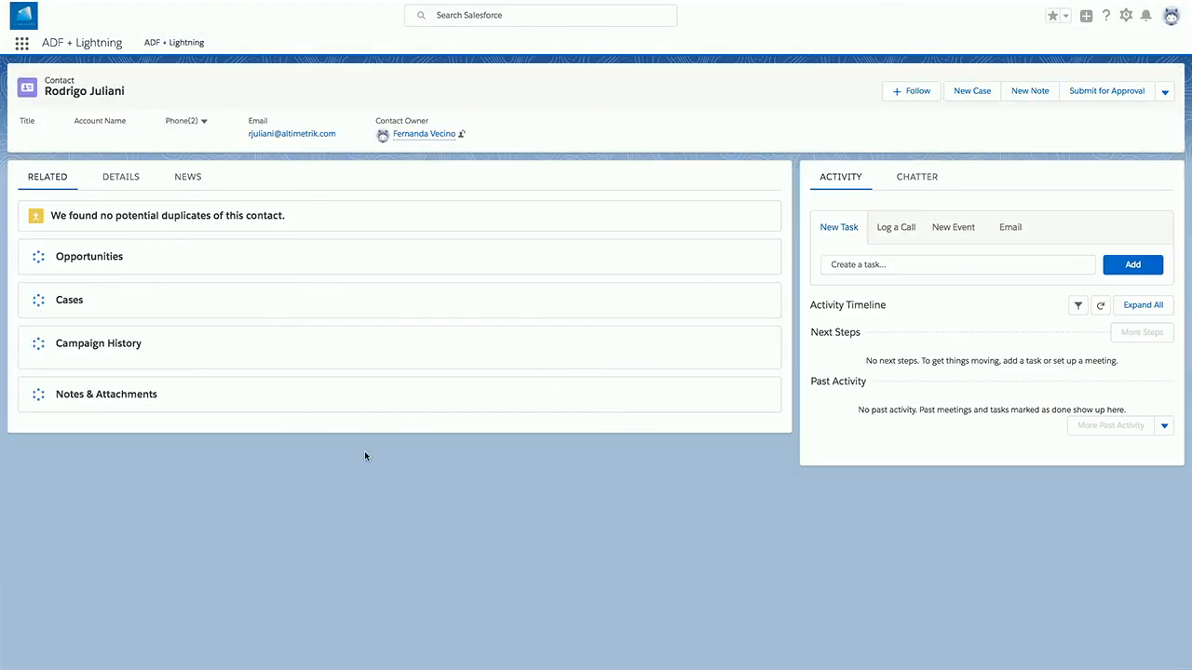
{"action": "left_click", "coordinate": [119, 177]}
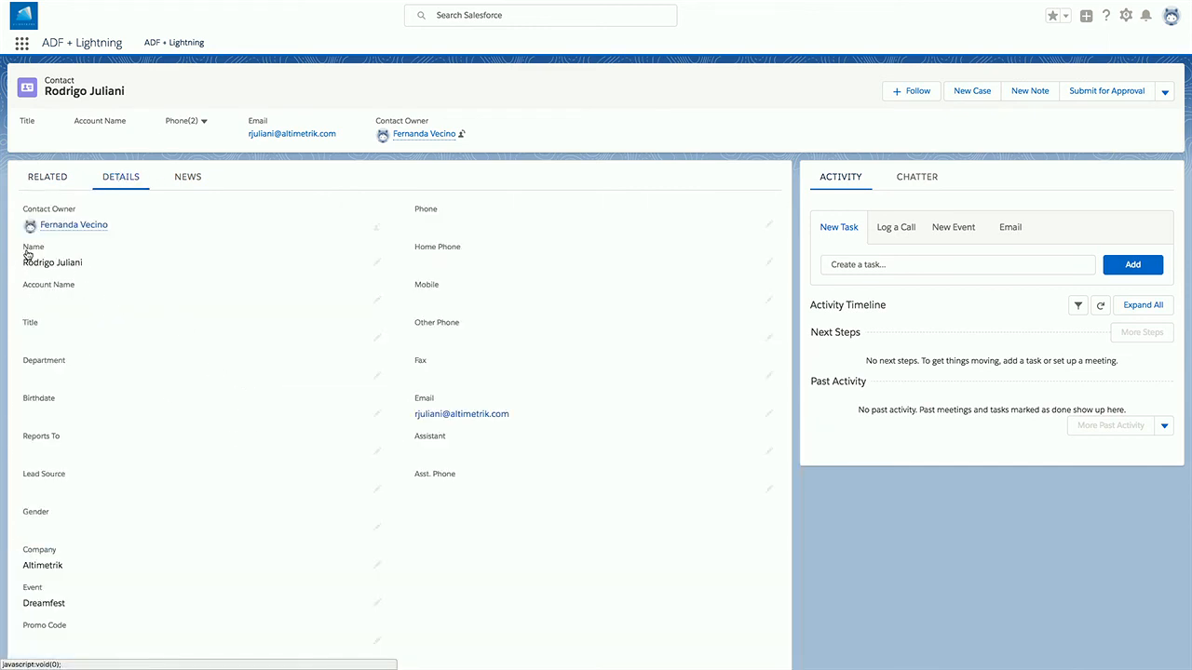
{"action": "scroll", "coordinate": [121, 458], "scroll_direction": "down", "scroll_amount": 2}
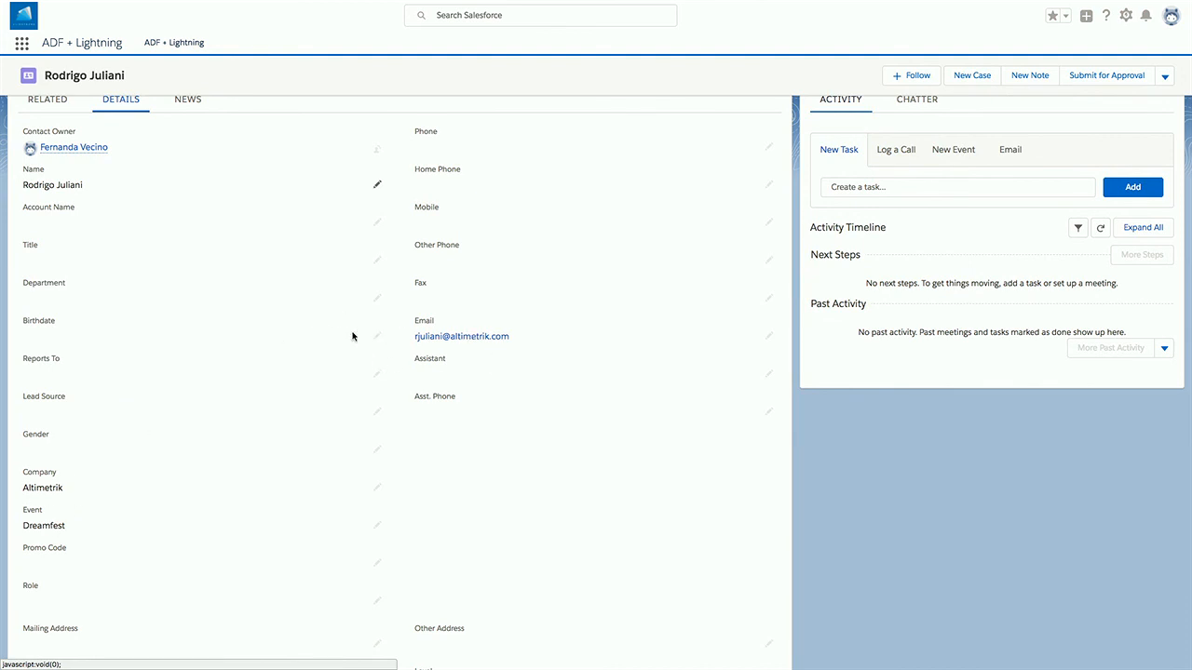
{"action": "scroll", "coordinate": [305, 328], "scroll_direction": "up", "scroll_amount": 2}
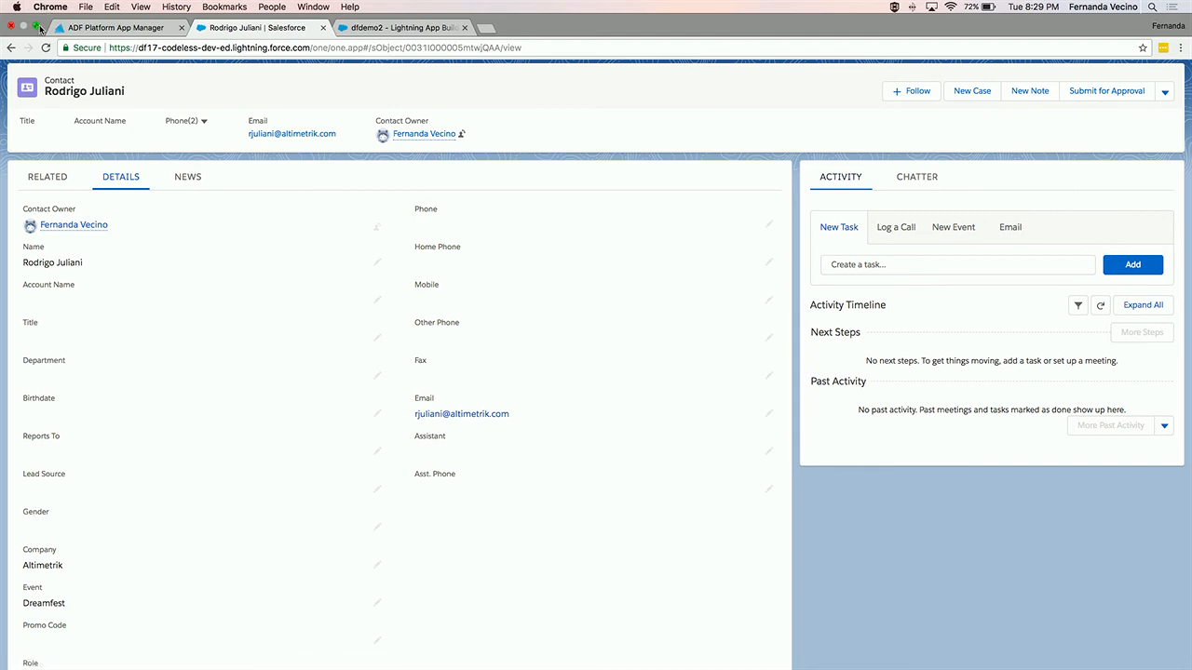
- Exit the full-screen browser and play CodelessPresentation in Keynote, advancing through Epilogue to Conclusion
{"action": "left_click", "coordinate": [36, 26]}
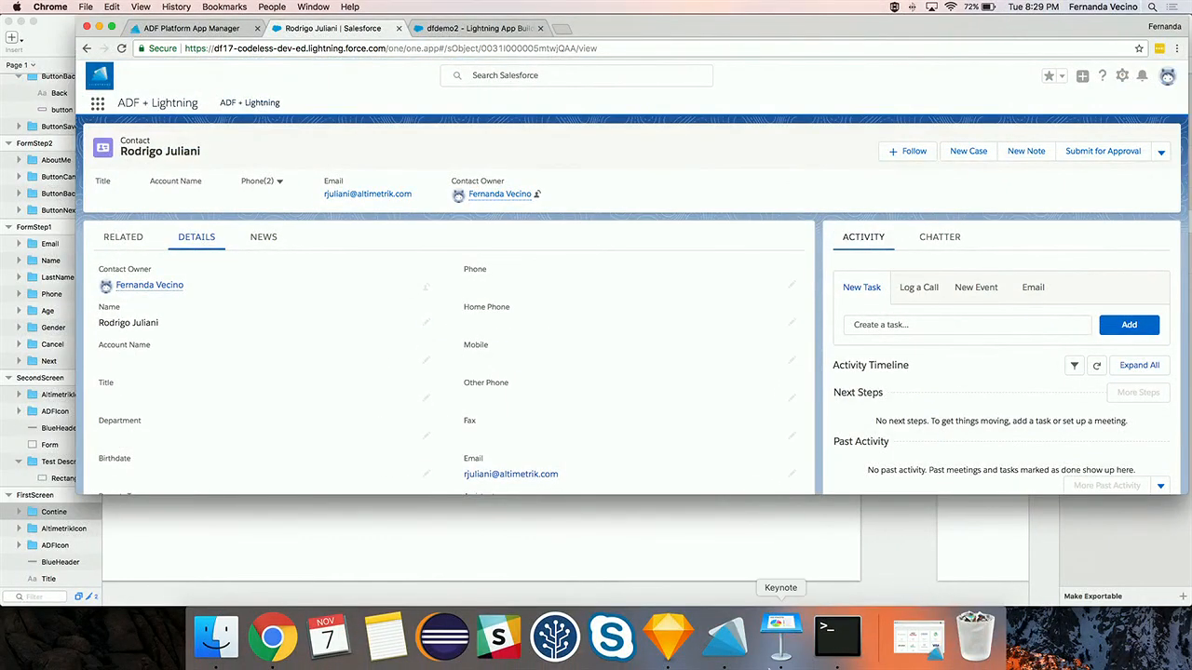
{"action": "left_click", "coordinate": [780, 641]}
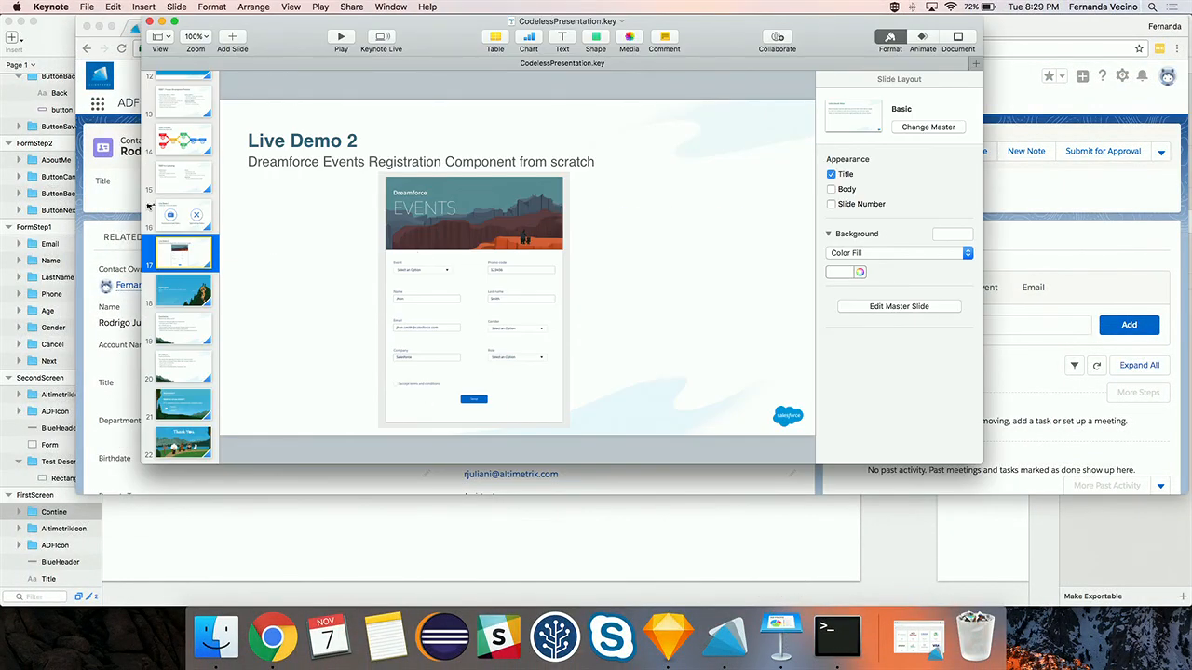
{"action": "left_click", "coordinate": [341, 40]}
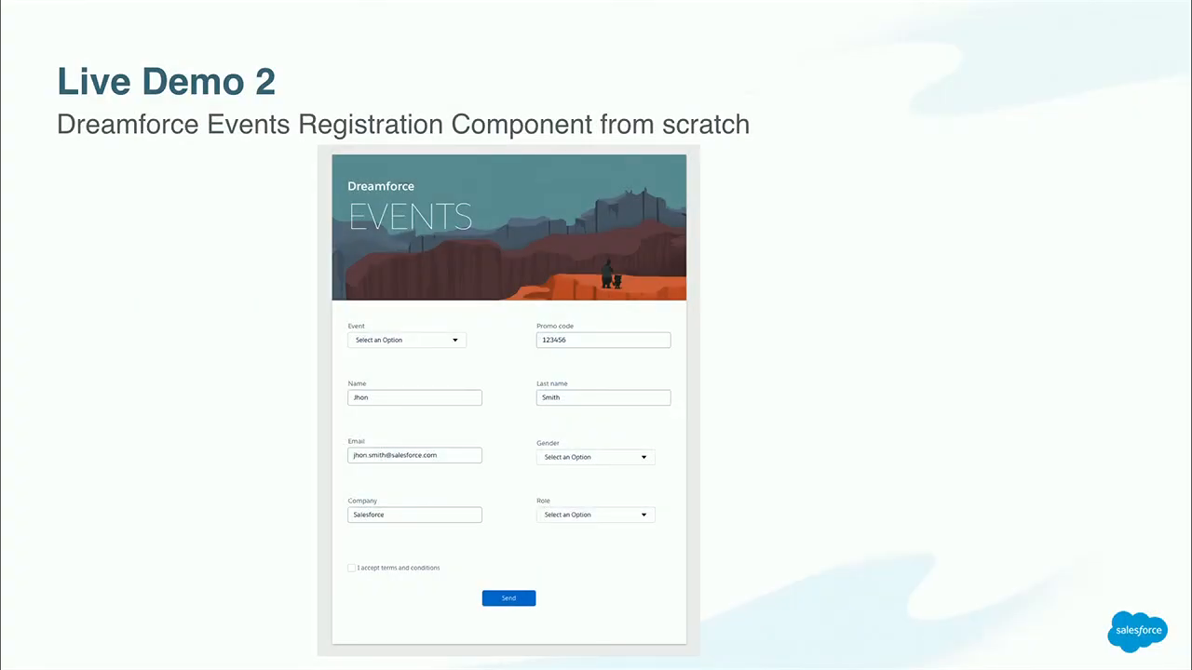
{"action": "key", "text": "Right"}
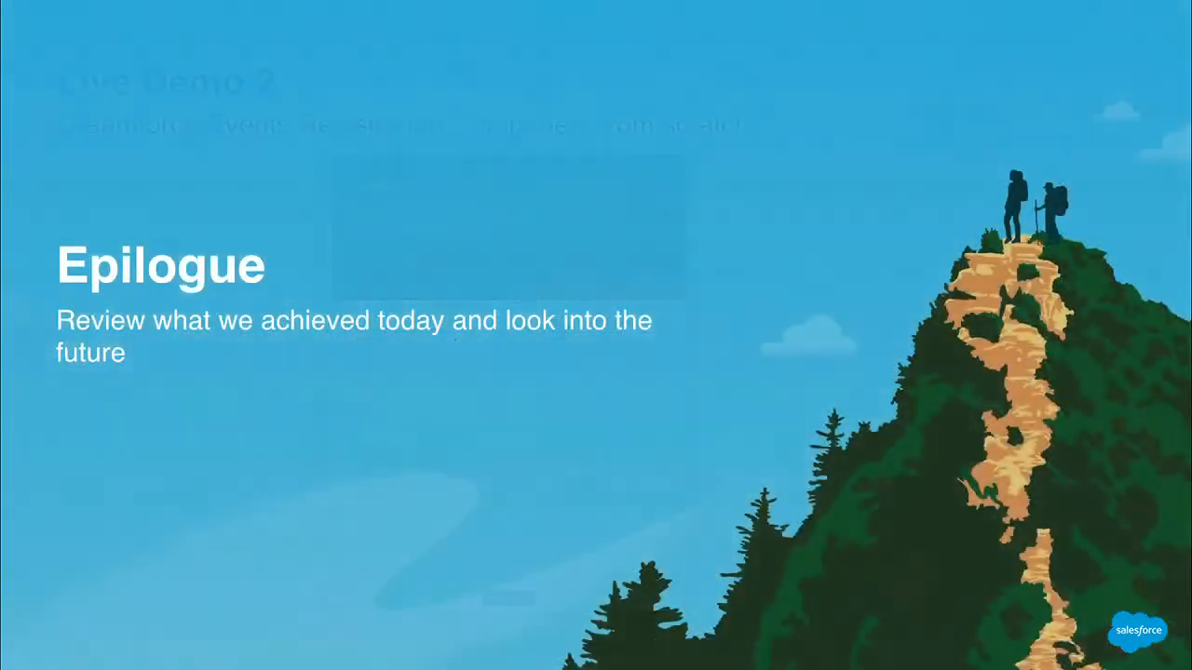
{"action": "key", "text": "Right"}
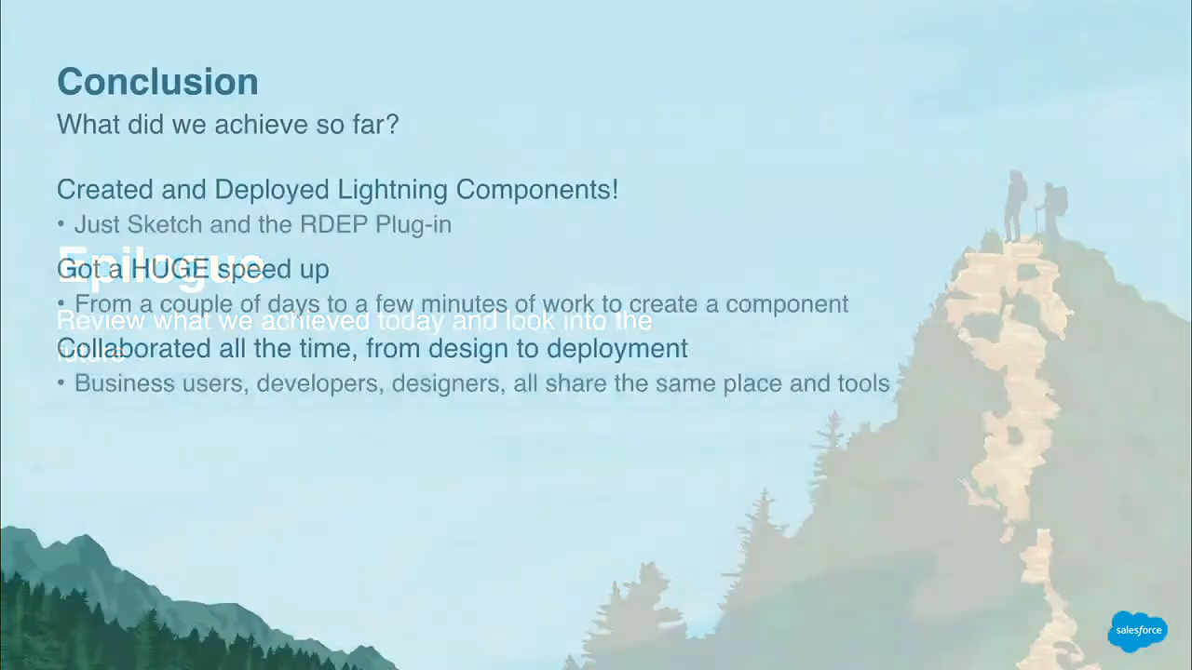